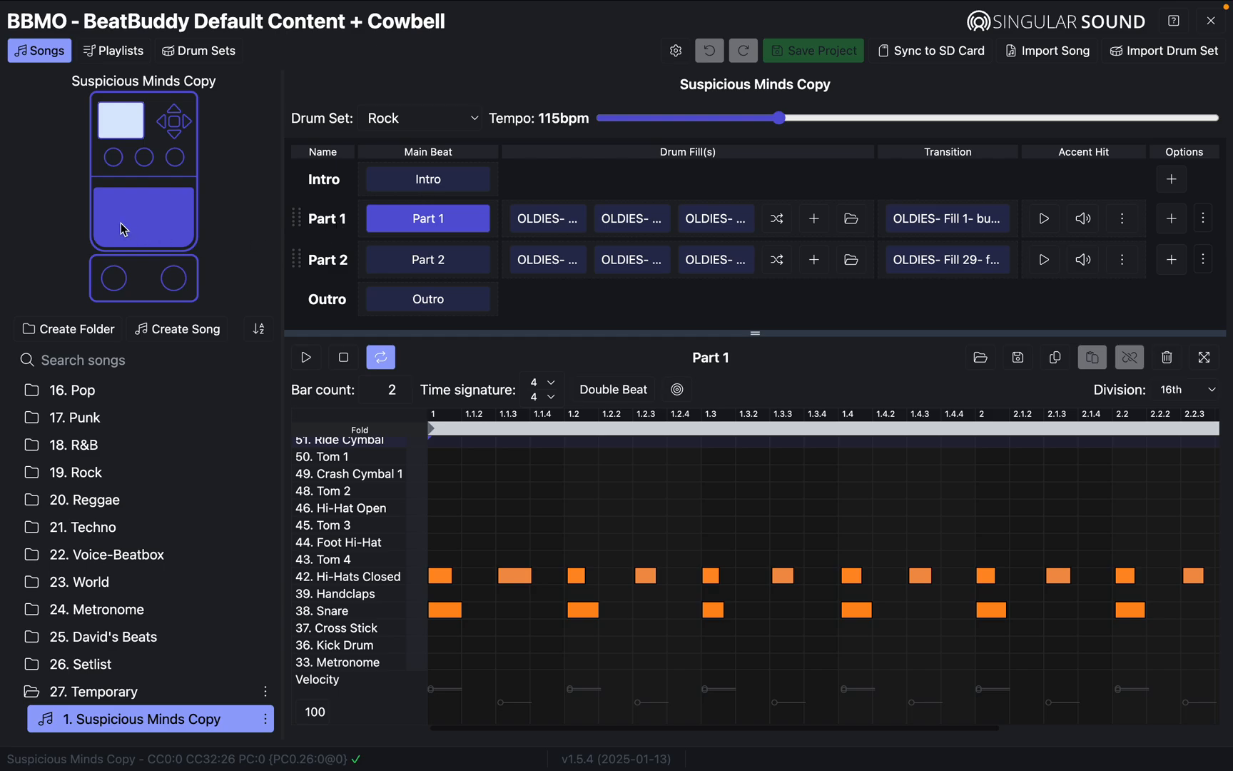
Step: Inspect Part 1's three drum fills and its transition pattern, and play the transition
{"action": "left_click", "coordinate": [531, 221]}
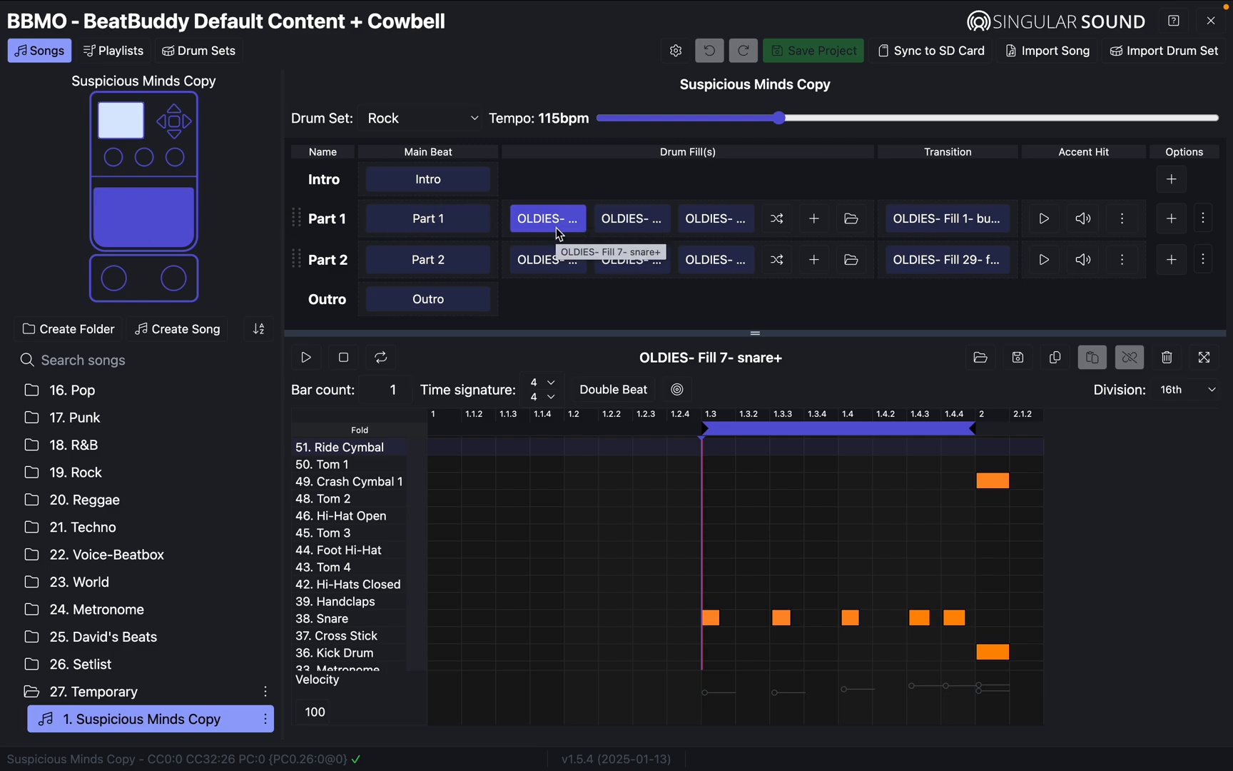
{"action": "left_click", "coordinate": [637, 225]}
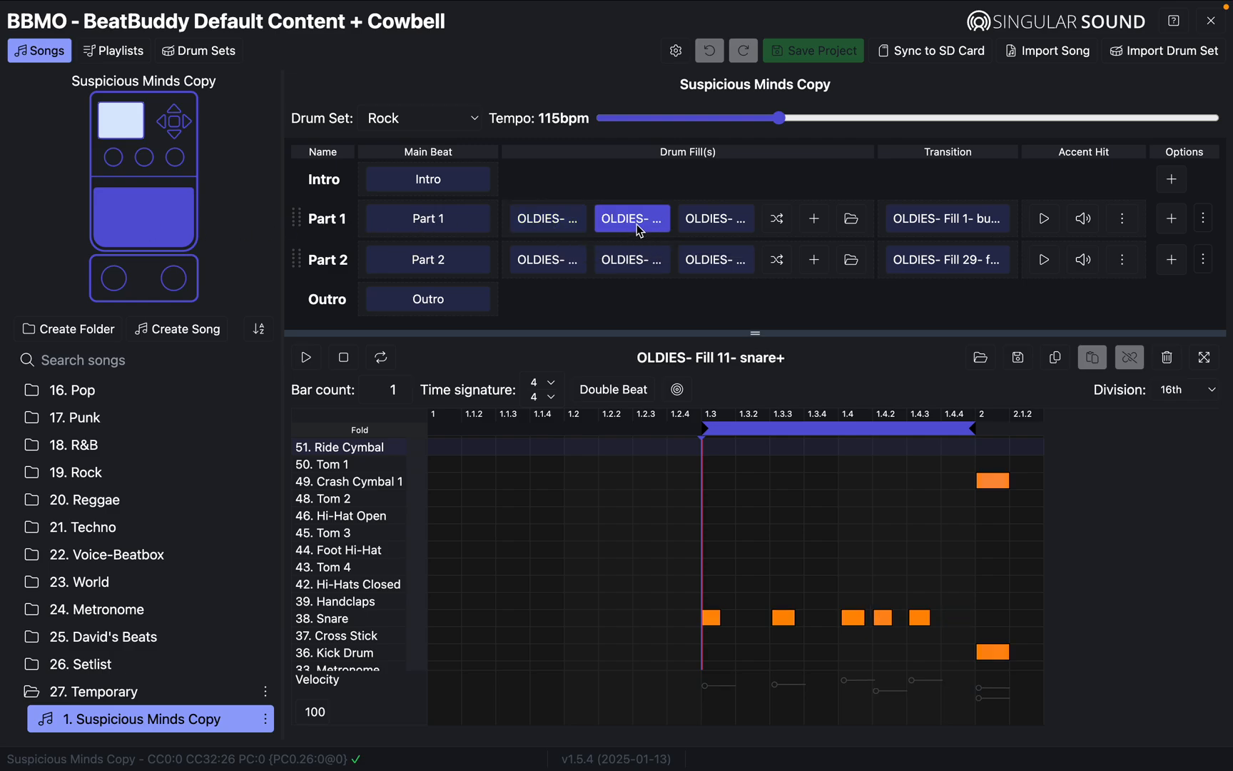
{"action": "left_click", "coordinate": [705, 230]}
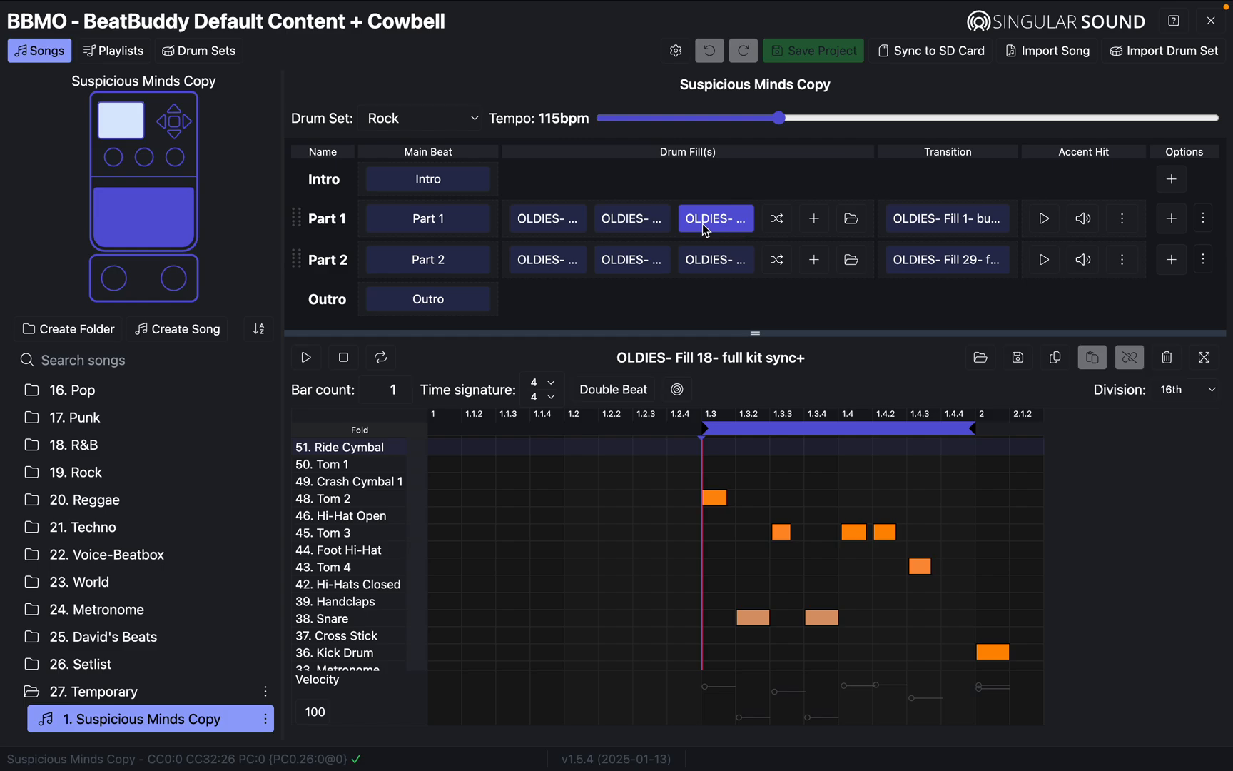
{"action": "left_click", "coordinate": [919, 228]}
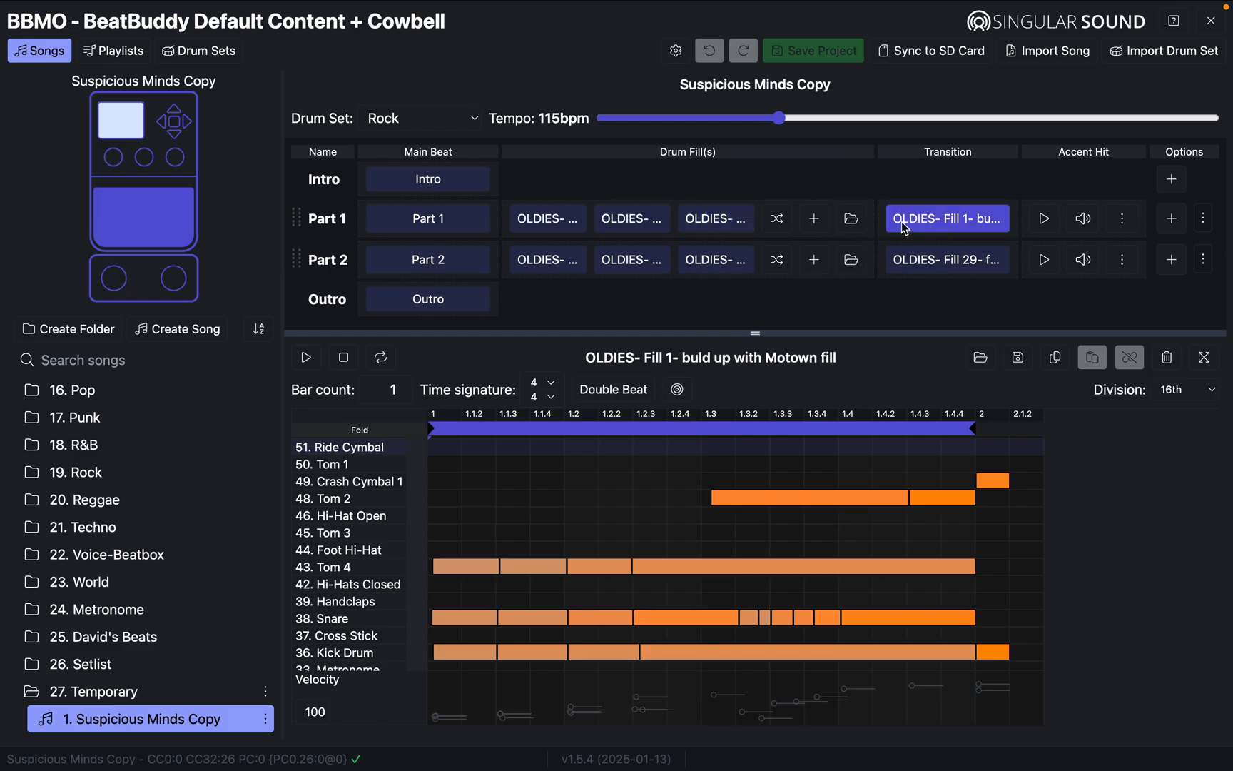
{"action": "left_click", "coordinate": [307, 358]}
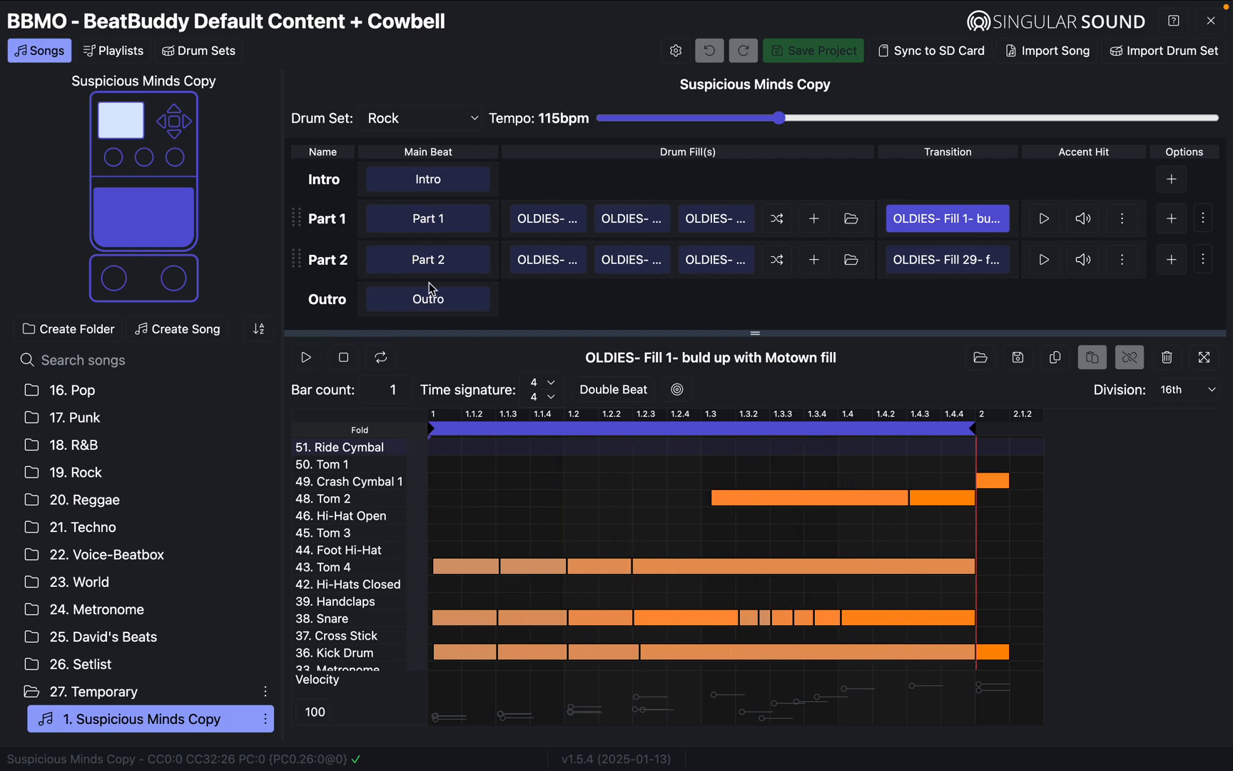
Step: Start the song from the intro on the virtual pedal and trigger Part 1's fills while viewing the first two fill patterns
{"action": "left_click", "coordinate": [438, 183]}
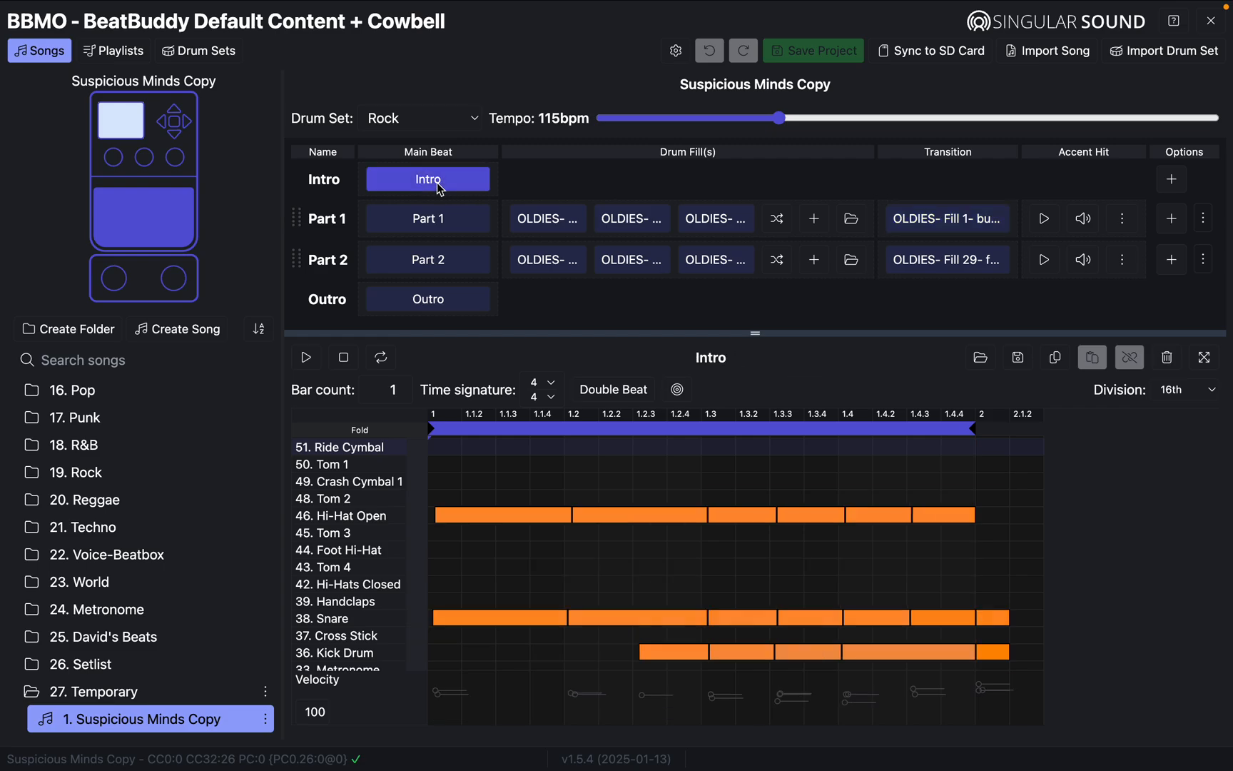
{"action": "left_click", "coordinate": [149, 224]}
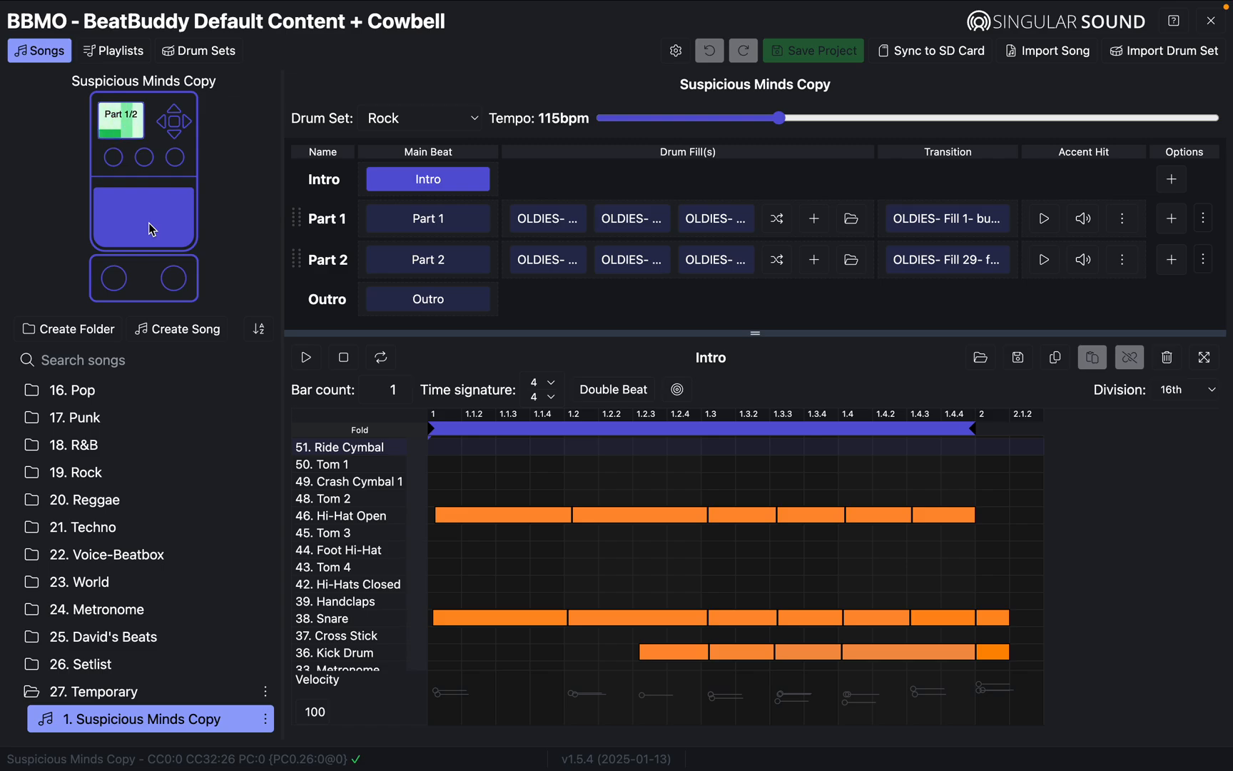
{"action": "left_click", "coordinate": [543, 221]}
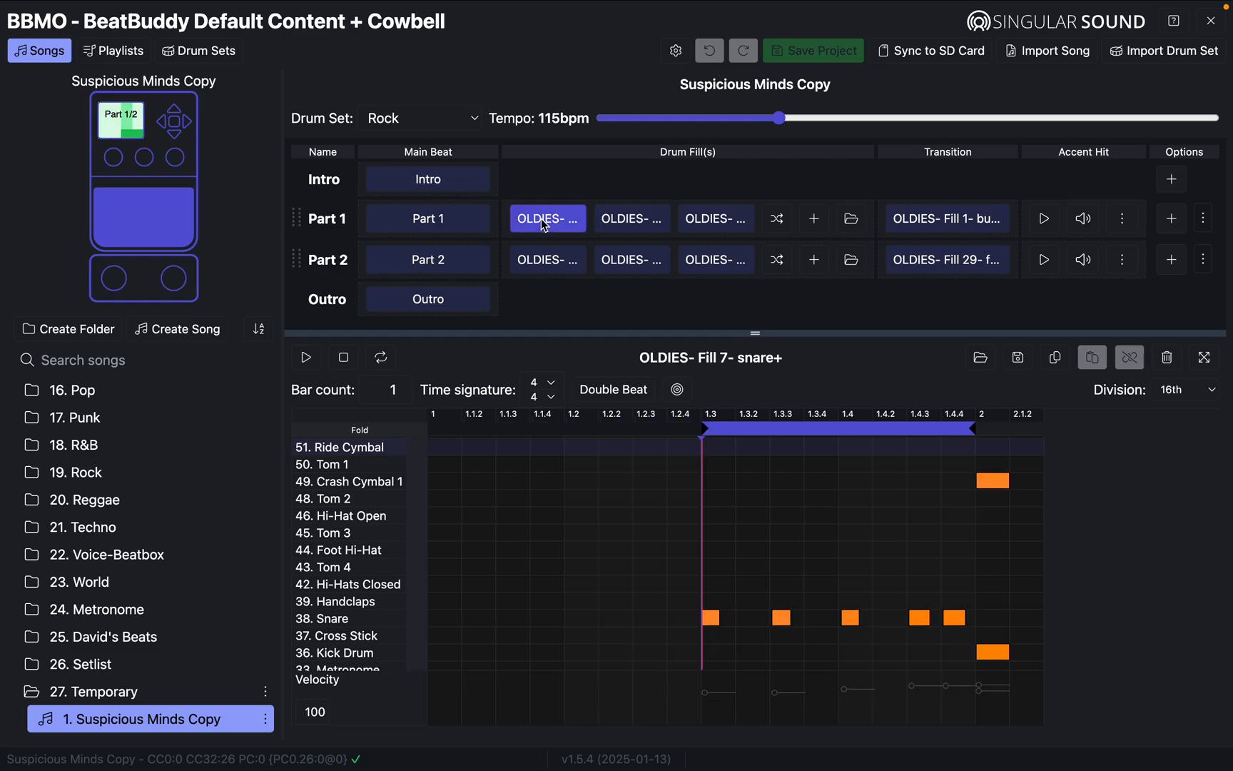
{"action": "left_click", "coordinate": [140, 226]}
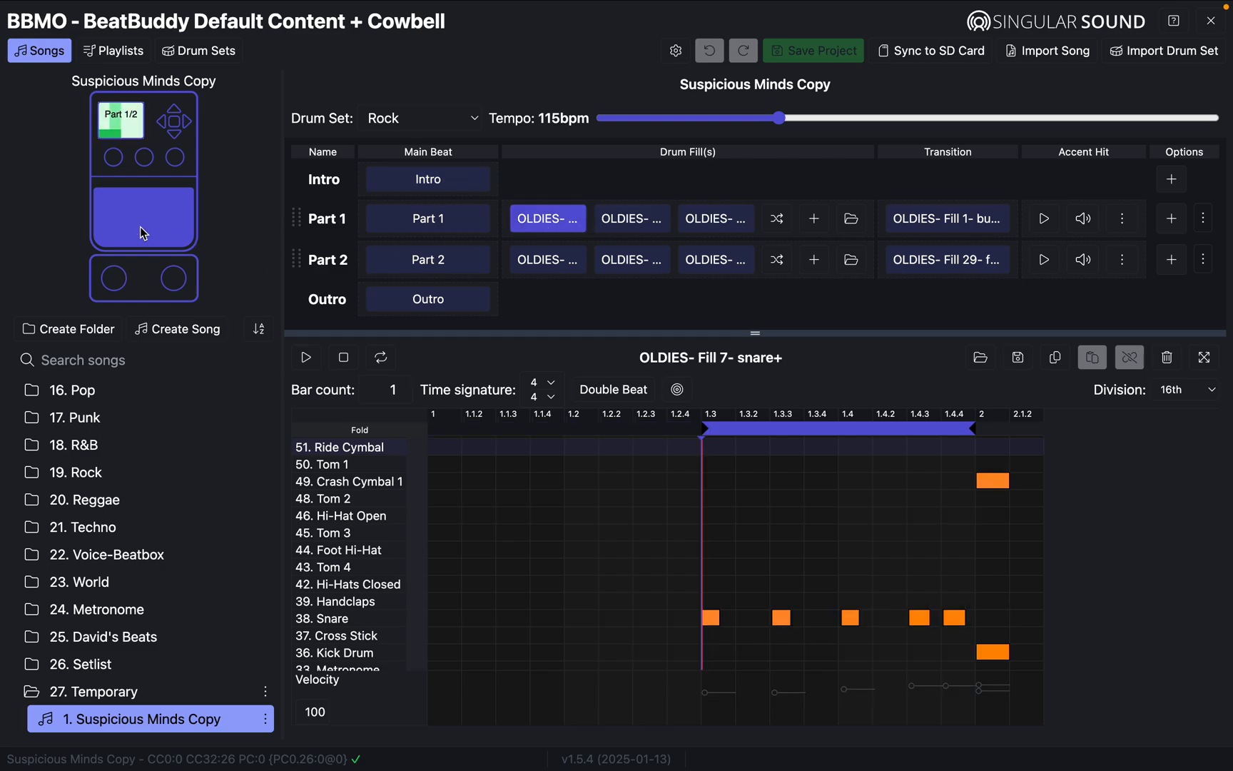
{"action": "left_click", "coordinate": [615, 224]}
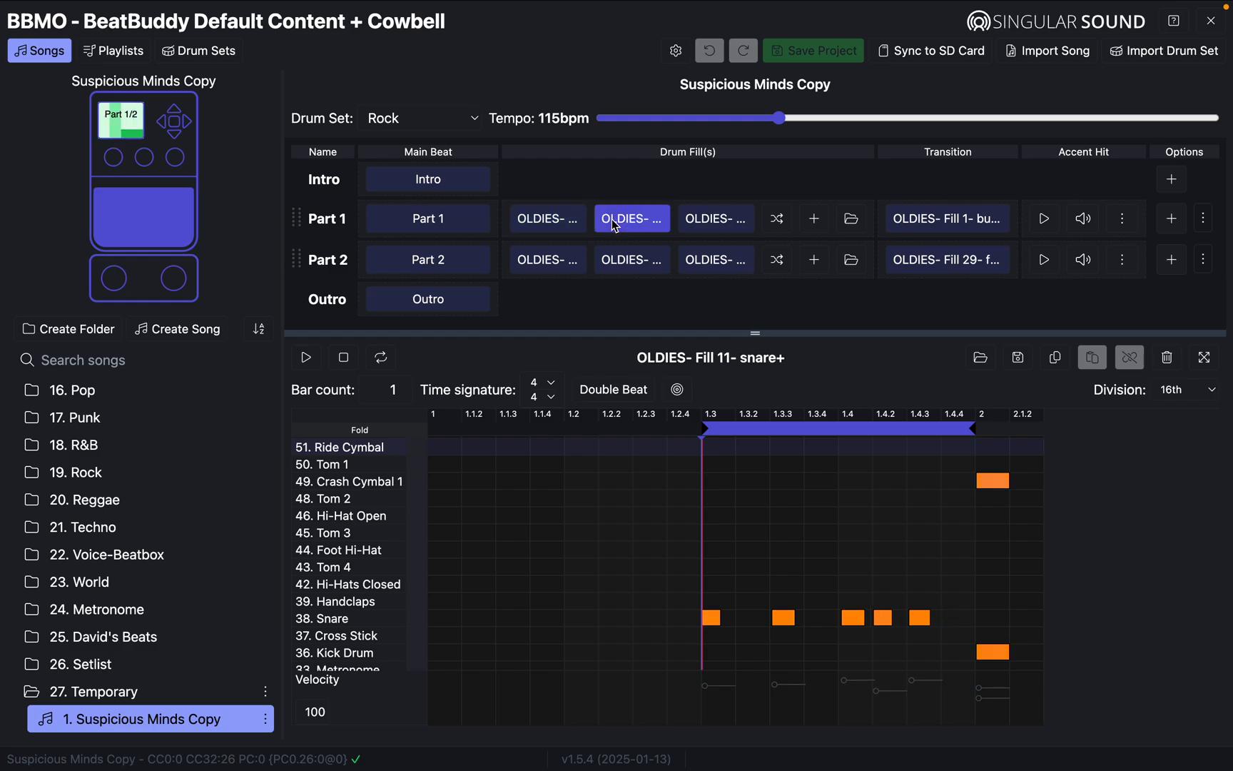
{"action": "left_click", "coordinate": [145, 237]}
Step: Play the transition to Part 2, a Part 2 fill and the transition back on the virtual pedal, and end the song
{"action": "left_click", "coordinate": [958, 220]}
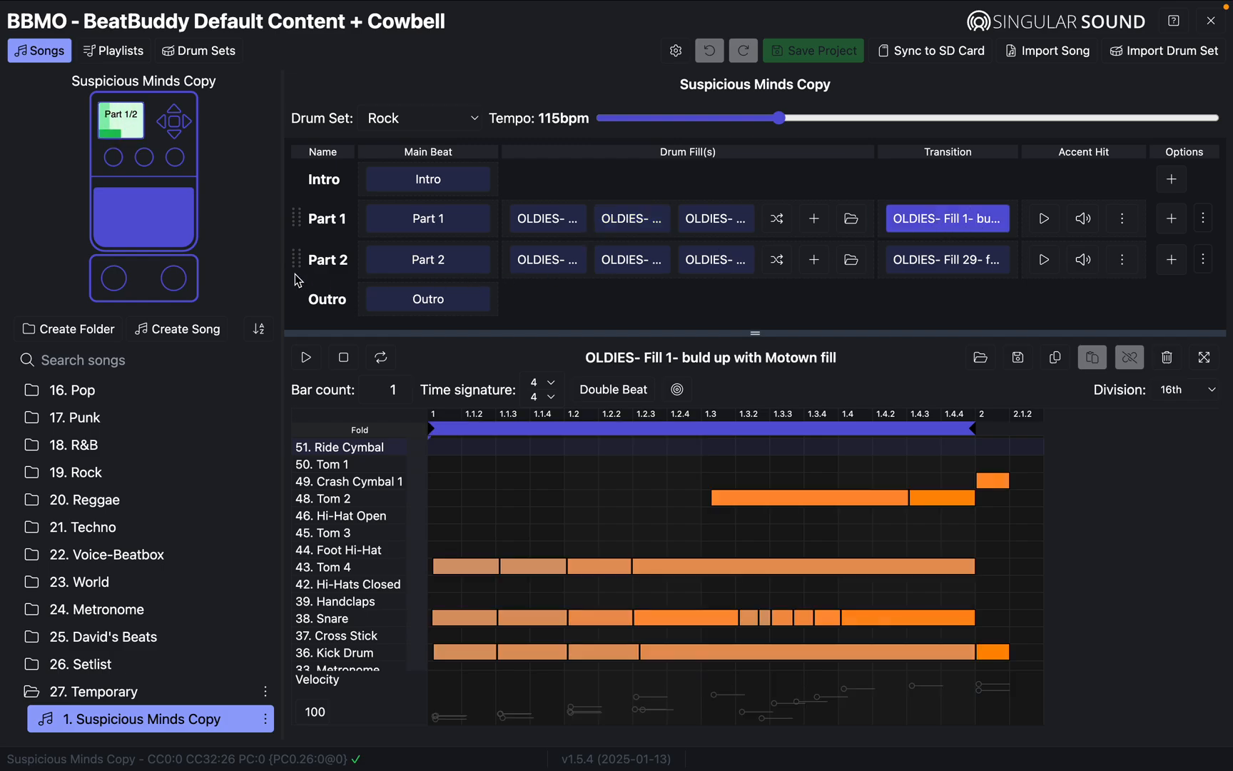
{"action": "left_click", "coordinate": [143, 232]}
{"action": "left_click", "coordinate": [547, 259]}
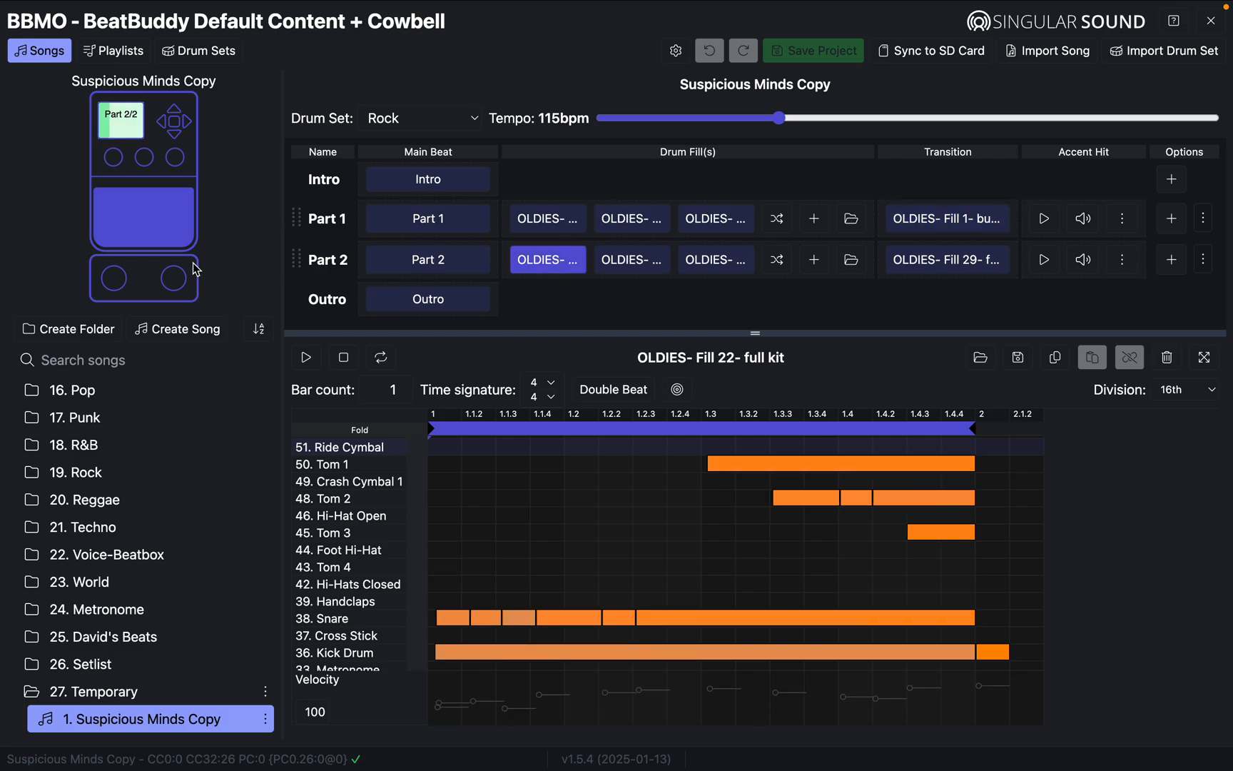
{"action": "left_click", "coordinate": [151, 212]}
{"action": "left_click", "coordinate": [944, 261]}
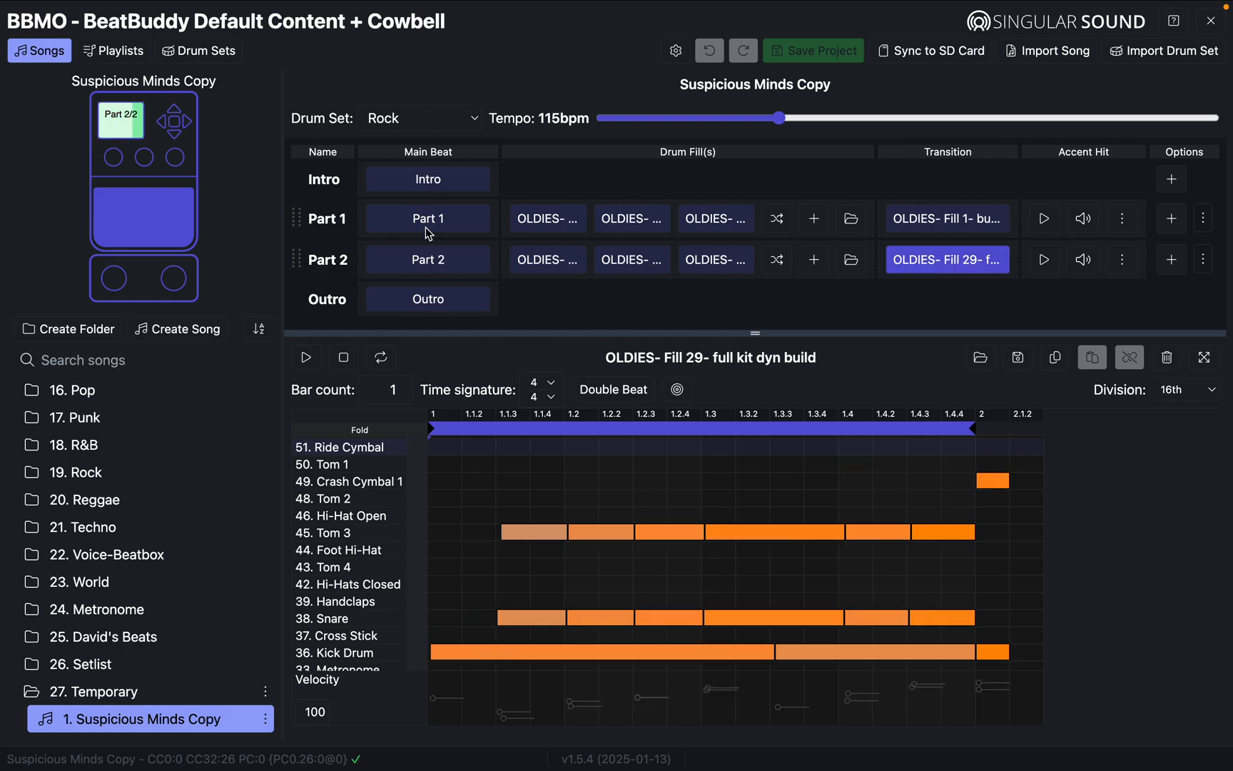
{"action": "left_click", "coordinate": [144, 228]}
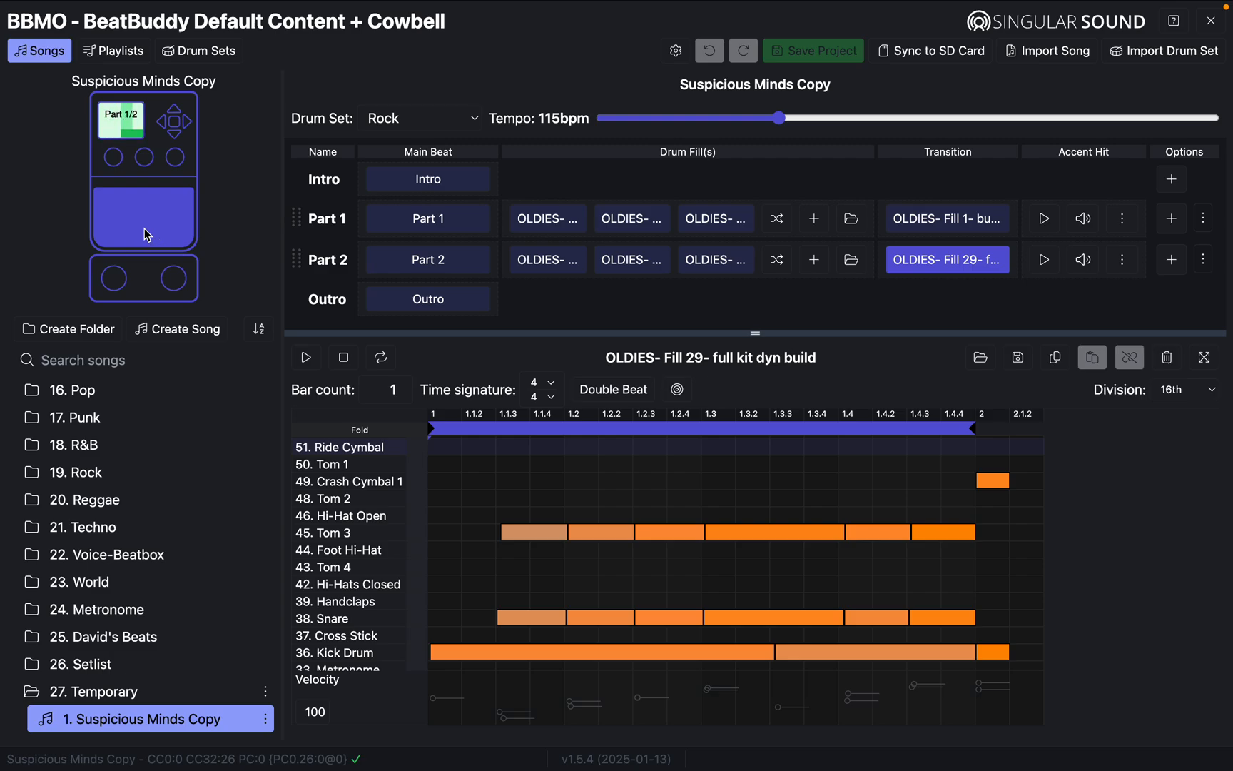
{"action": "double_click", "coordinate": [144, 228]}
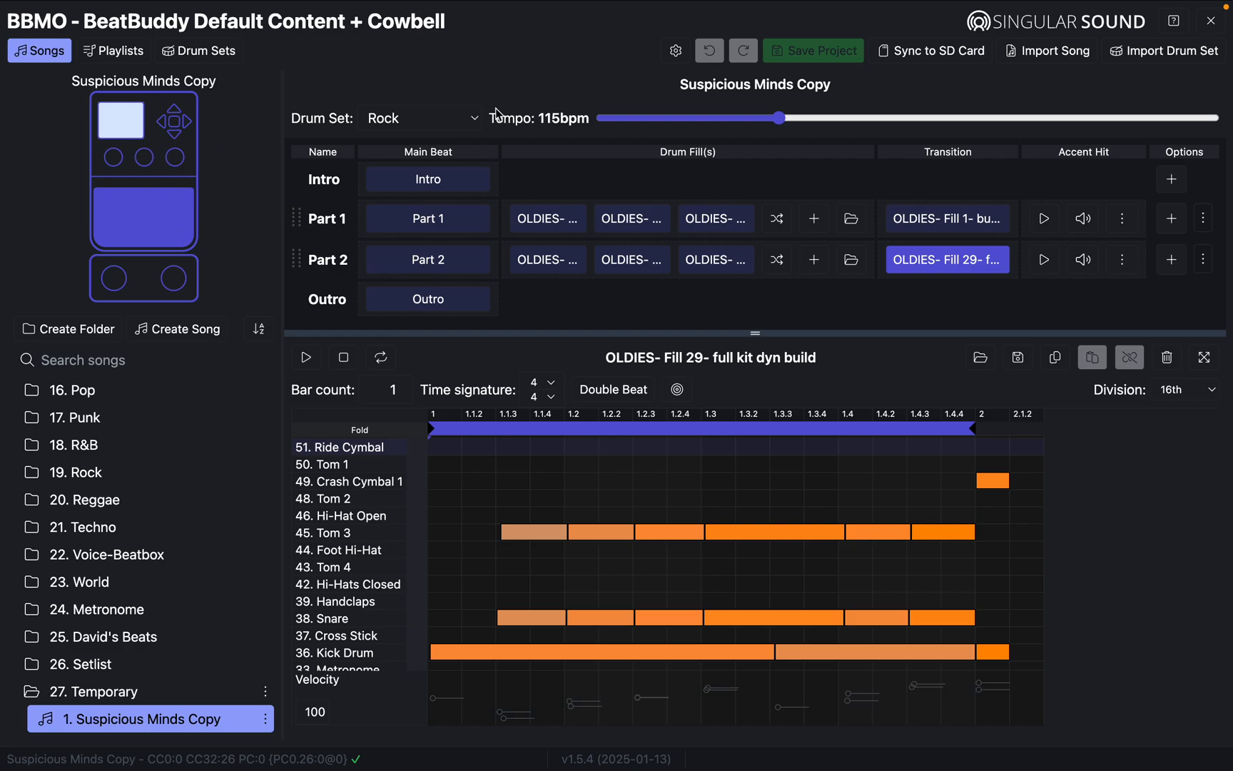
Step: Duplicate Part 1 together with its drum fills and transition
{"action": "left_click", "coordinate": [437, 183]}
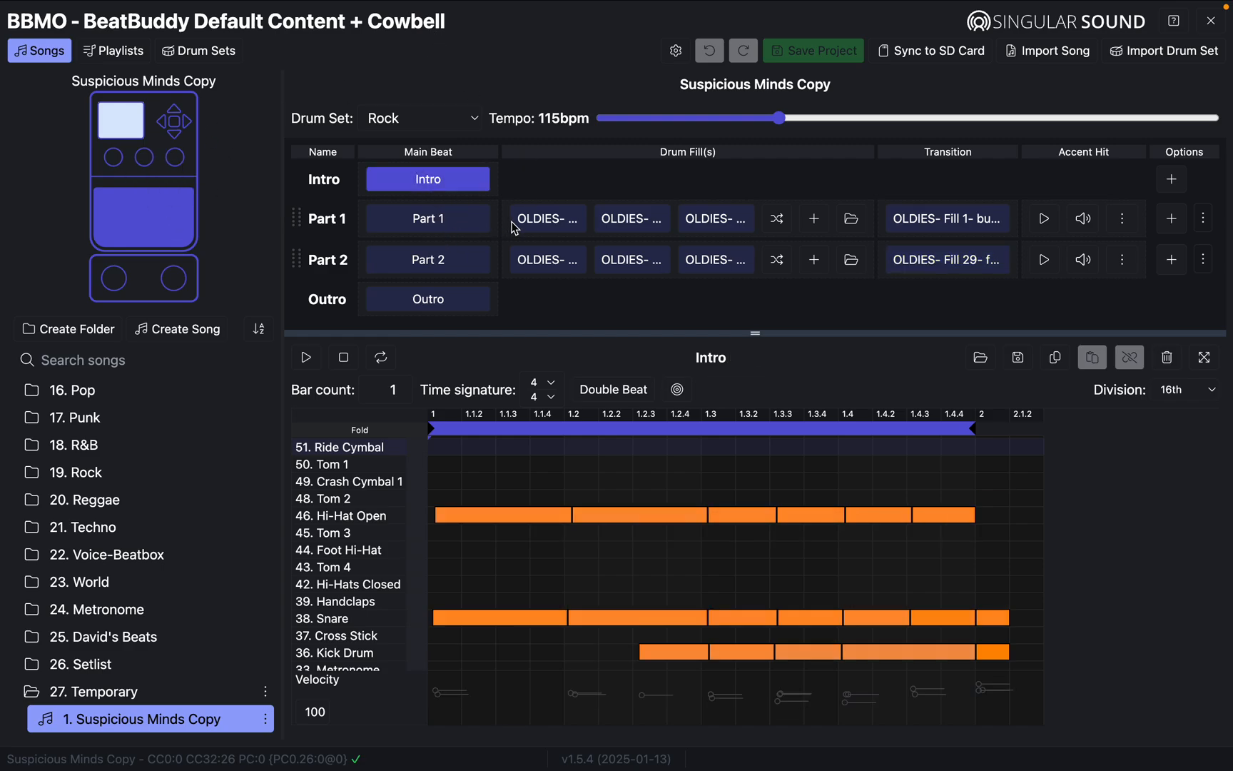
{"action": "left_click", "coordinate": [515, 224]}
{"action": "left_click", "coordinate": [454, 232]}
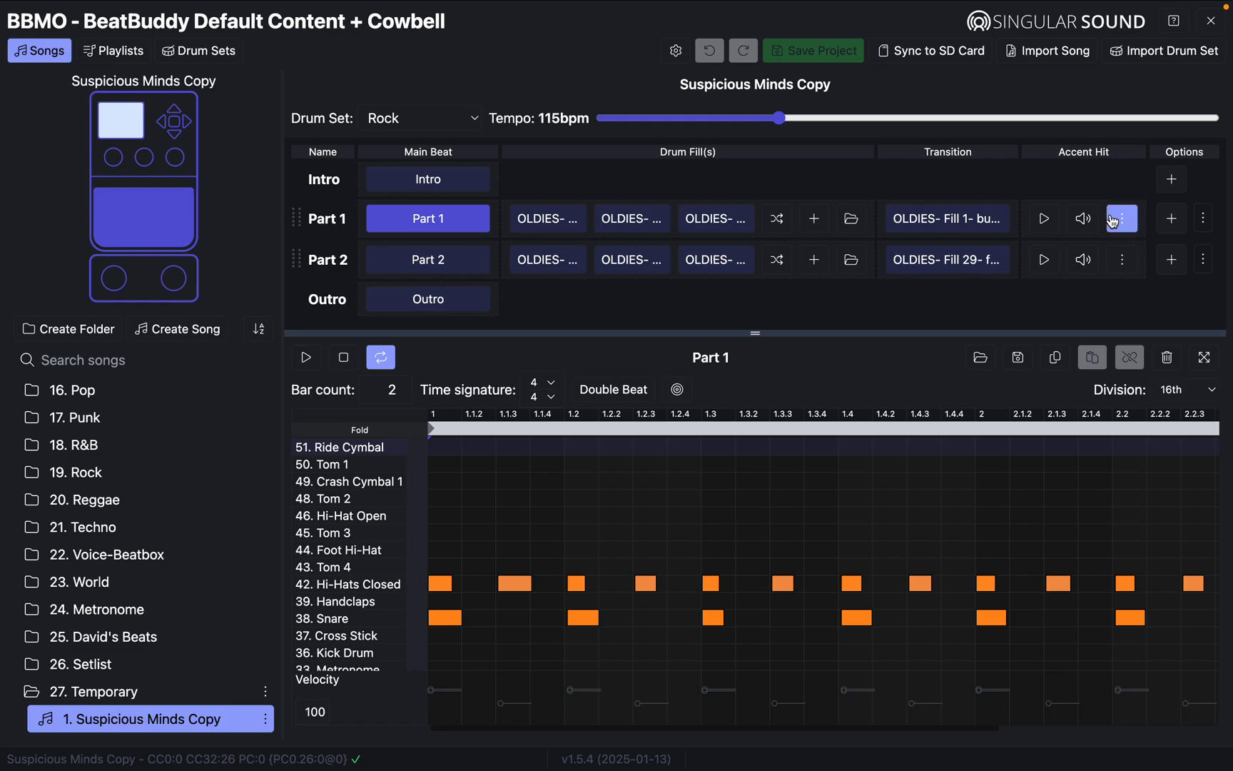
{"action": "left_click", "coordinate": [1204, 227]}
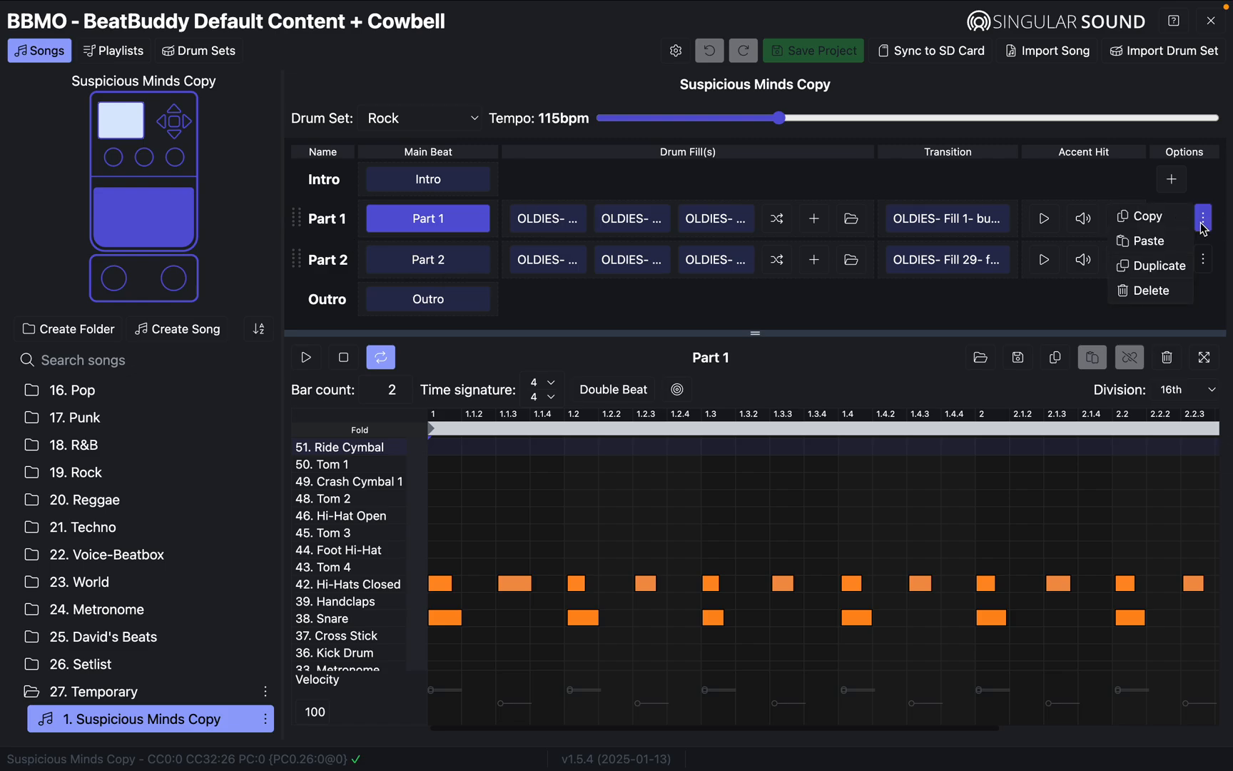
{"action": "left_click", "coordinate": [1150, 267]}
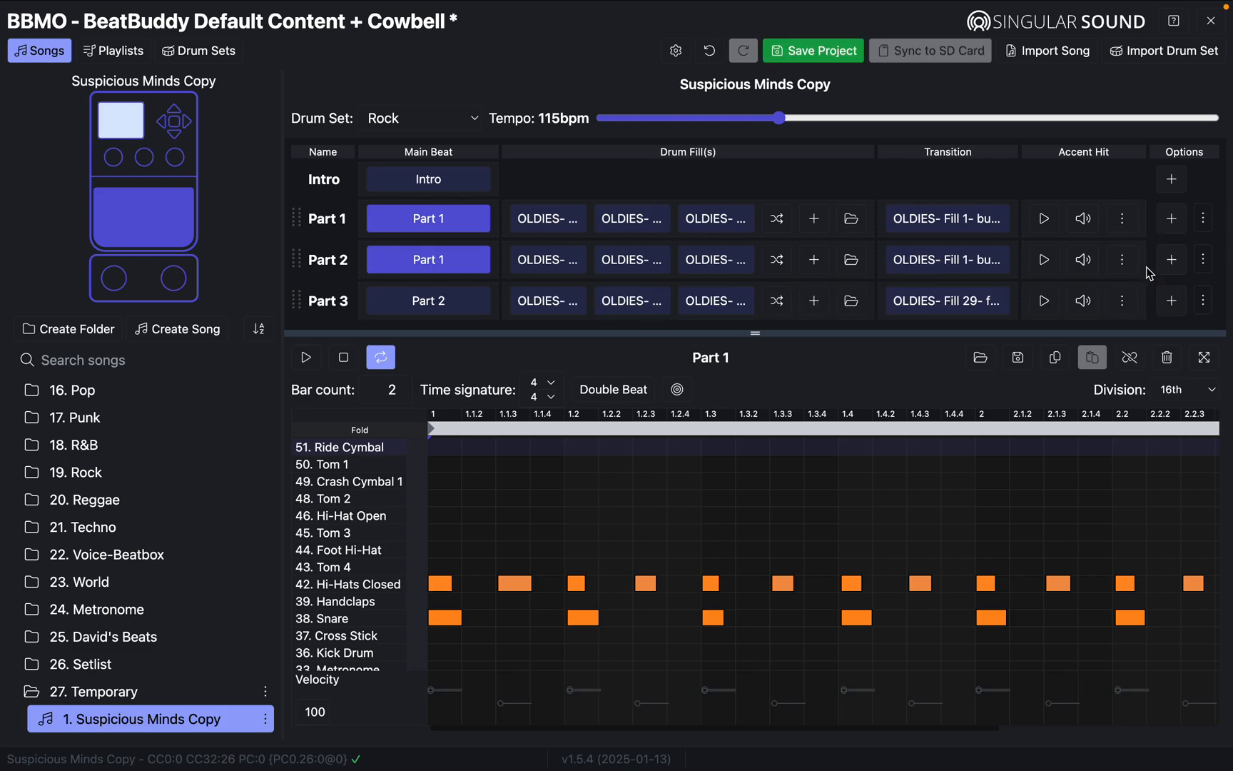
Step: Play the accent hits of Parts 1, 2 and 3 to compare them
{"action": "scroll", "coordinate": [417, 184], "scroll_direction": "down", "scroll_amount": 1}
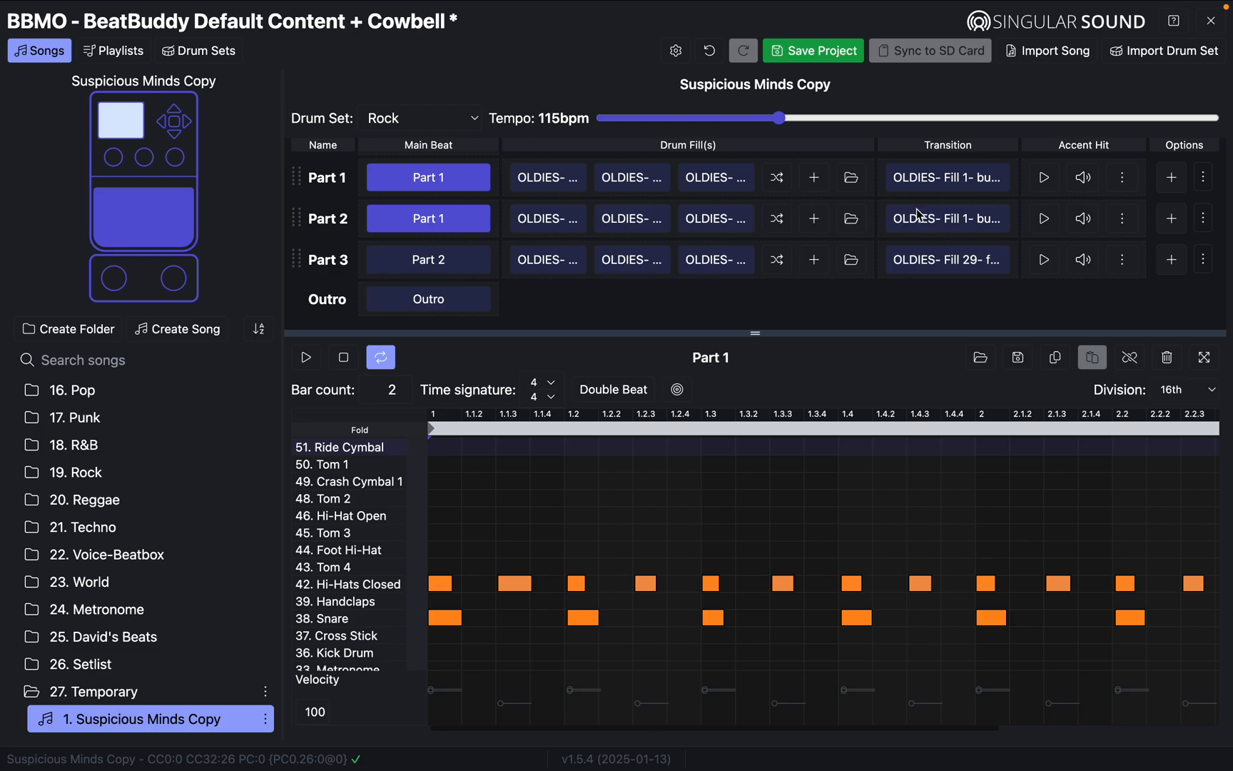
{"action": "left_click", "coordinate": [1047, 224]}
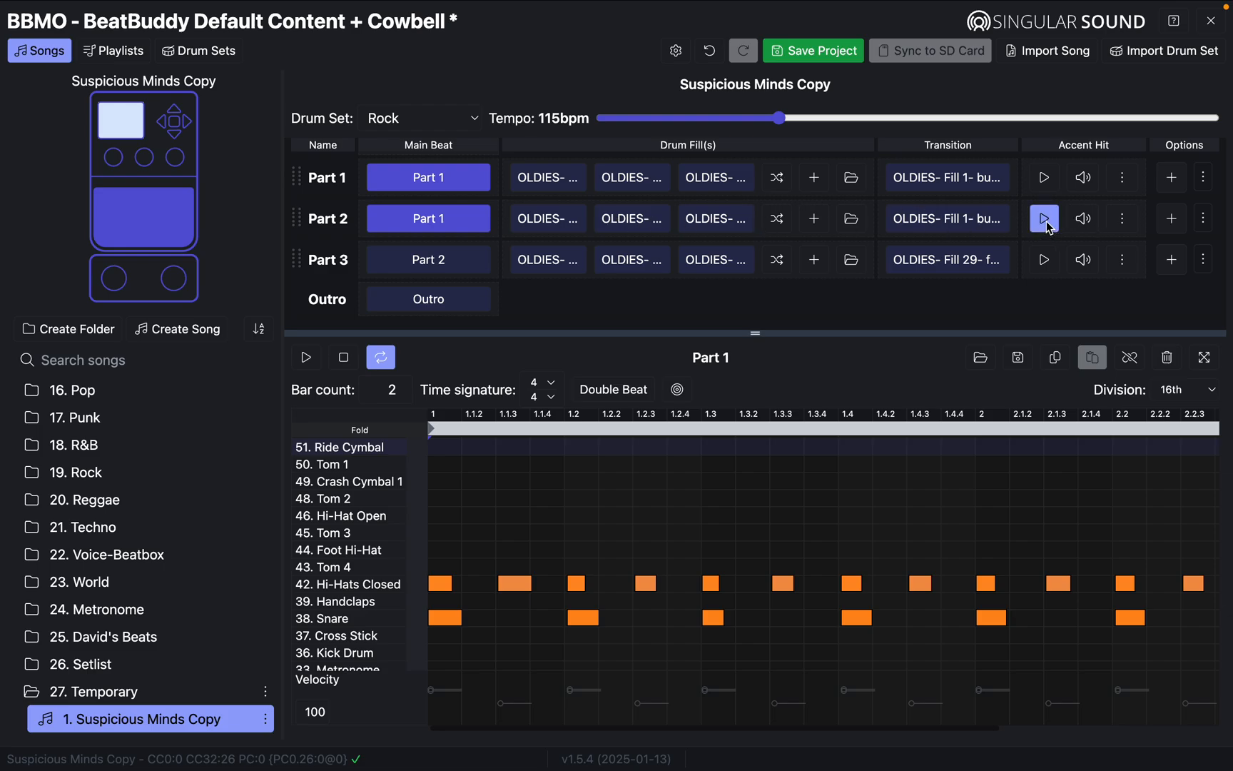
{"action": "left_click", "coordinate": [1044, 177]}
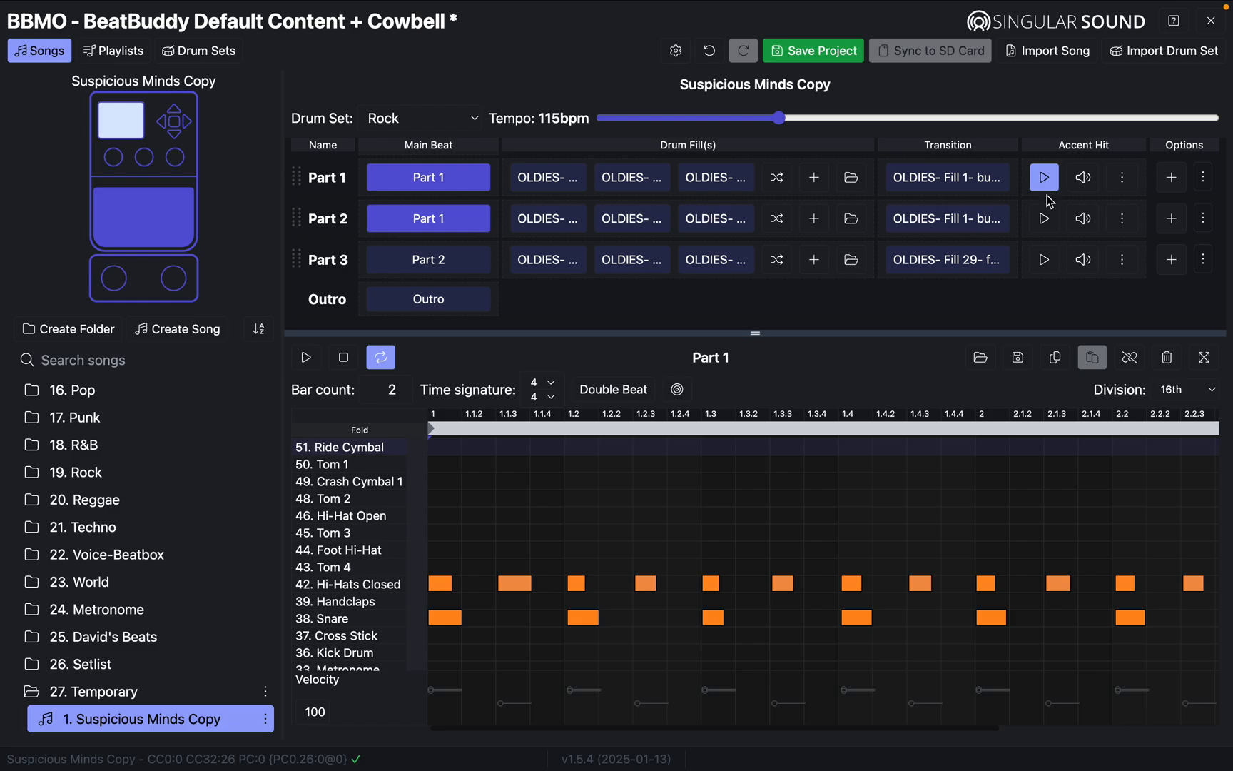
{"action": "left_click", "coordinate": [1044, 258]}
{"action": "left_click", "coordinate": [1044, 221]}
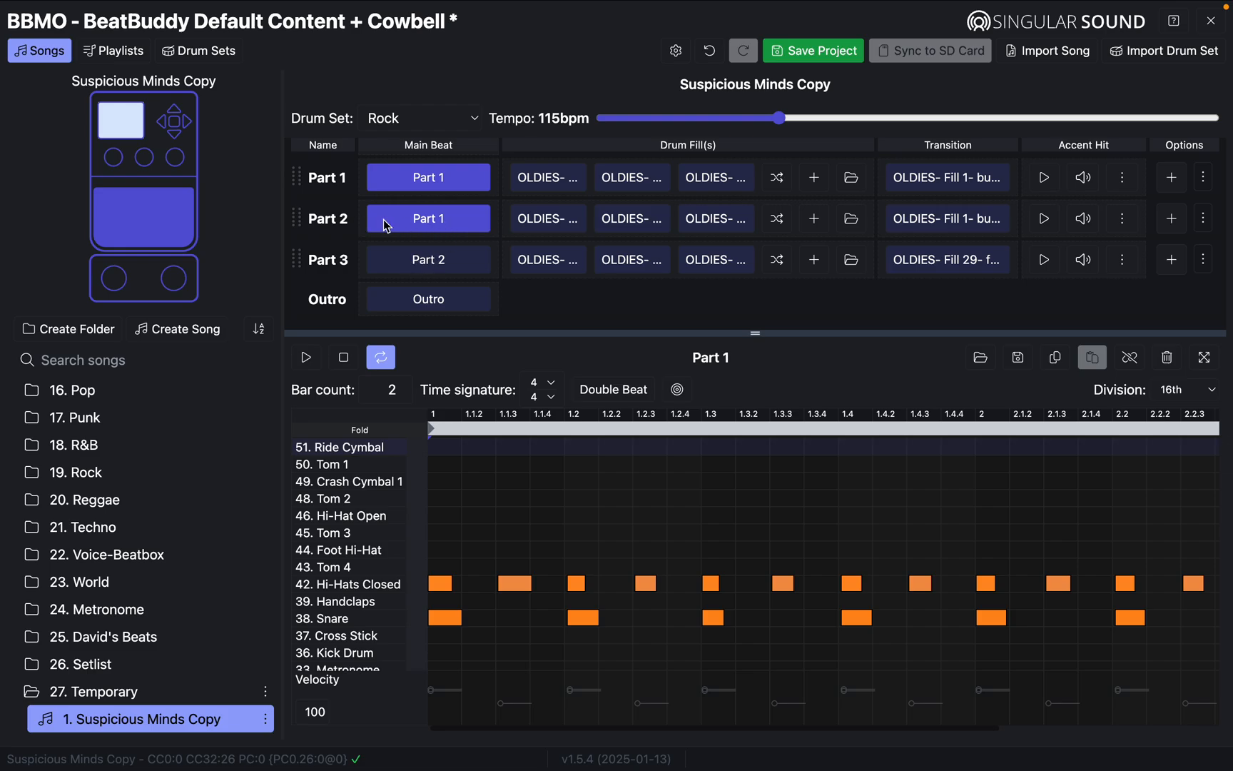
Step: Move the duplicated part down to the Part 3 position and enlarge the song structure area to fit all parts
{"action": "left_click_drag", "start_coordinate": [387, 225], "coordinate": [400, 283]}
{"action": "left_click_drag", "start_coordinate": [298, 220], "coordinate": [306, 276]}
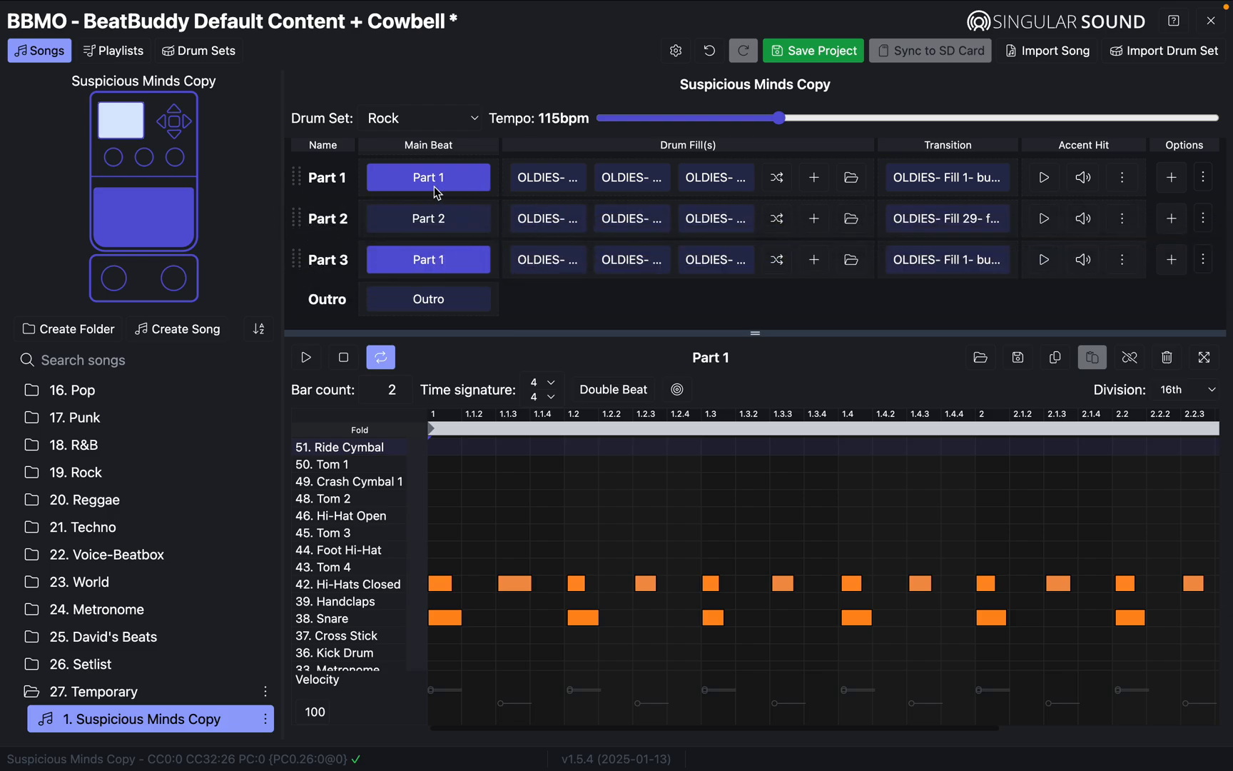
{"action": "scroll", "coordinate": [413, 184], "scroll_direction": "up", "scroll_amount": 1}
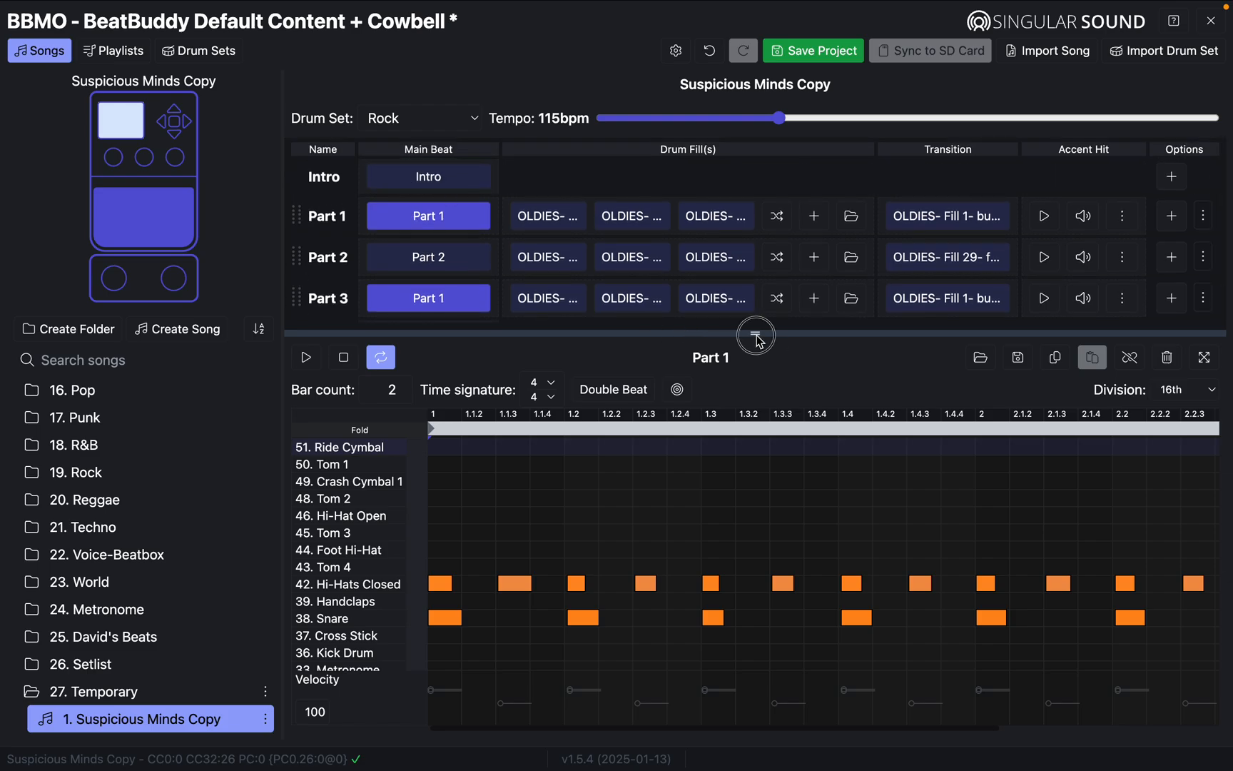
{"action": "left_click_drag", "start_coordinate": [756, 337], "coordinate": [756, 391]}
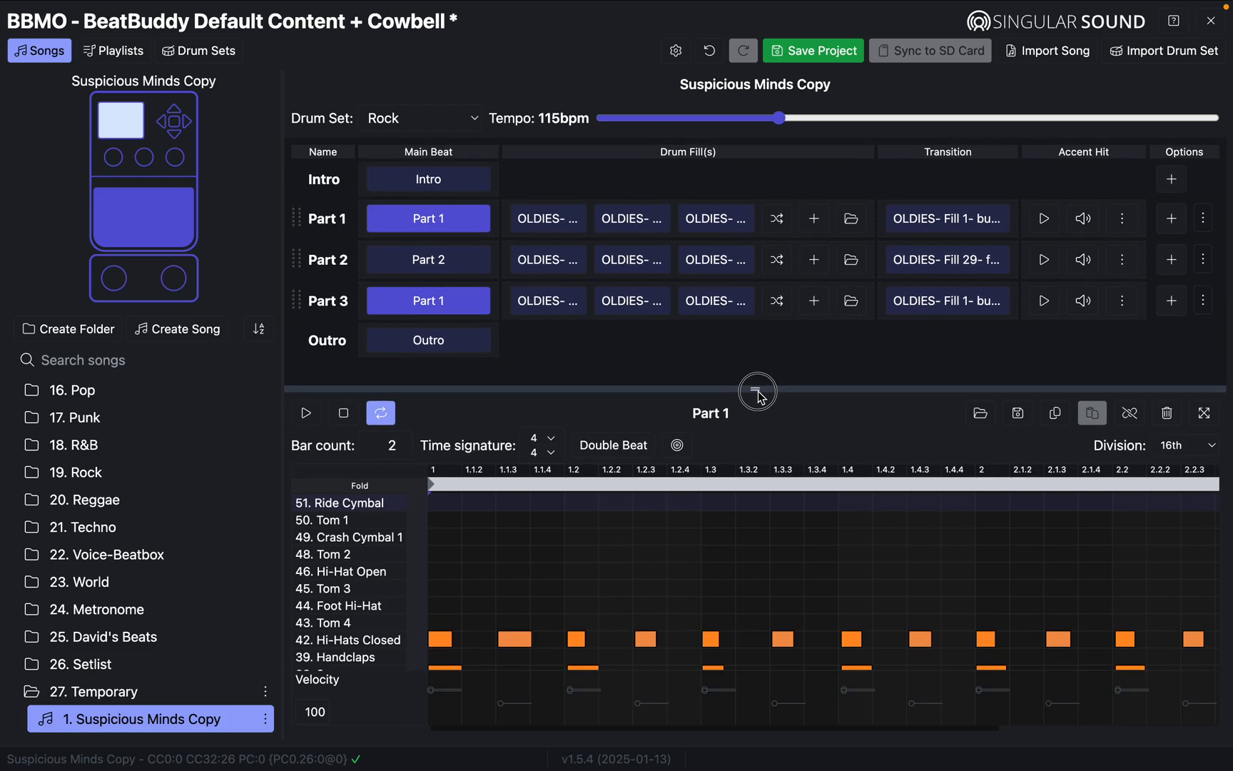
Step: Compare the main beats of the intro and Parts 1, 2 and 3, checking which parts share a pattern
{"action": "left_click", "coordinate": [404, 183]}
{"action": "left_click", "coordinate": [406, 218]}
{"action": "left_click", "coordinate": [427, 260]}
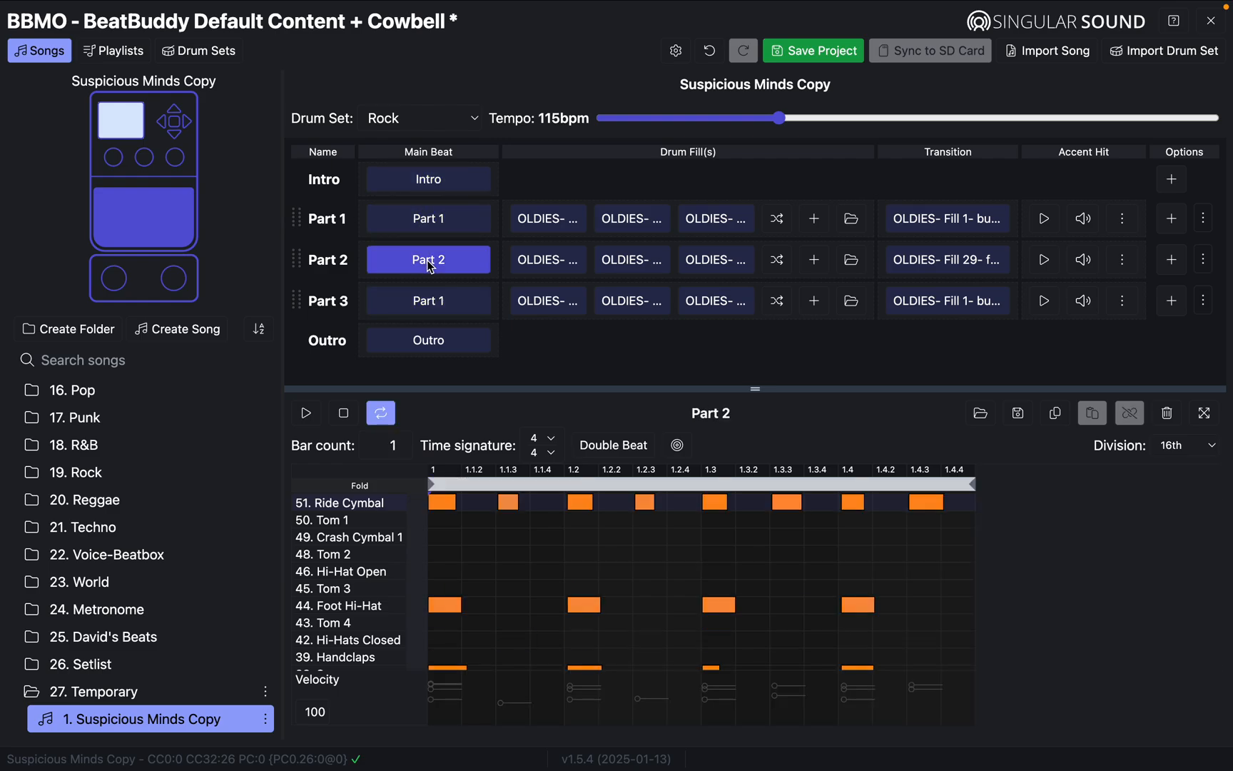
{"action": "left_click", "coordinate": [436, 304]}
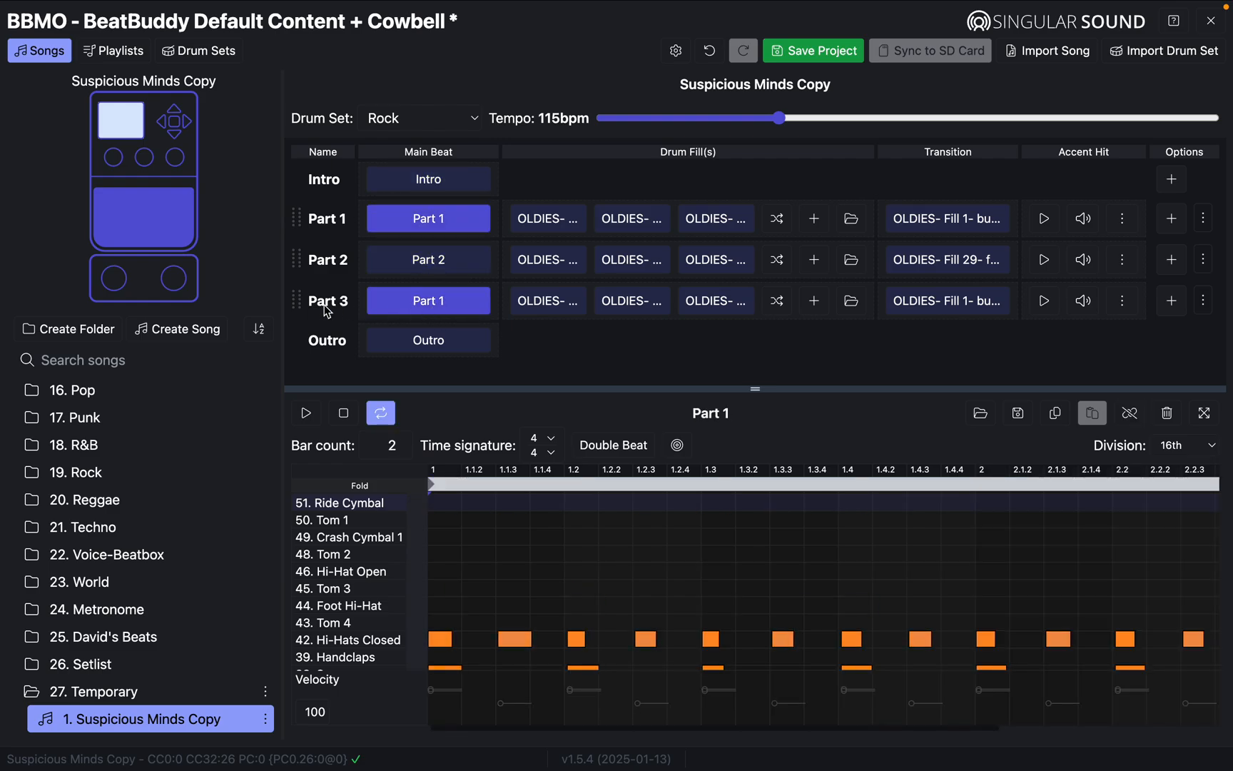
{"action": "left_click", "coordinate": [426, 272]}
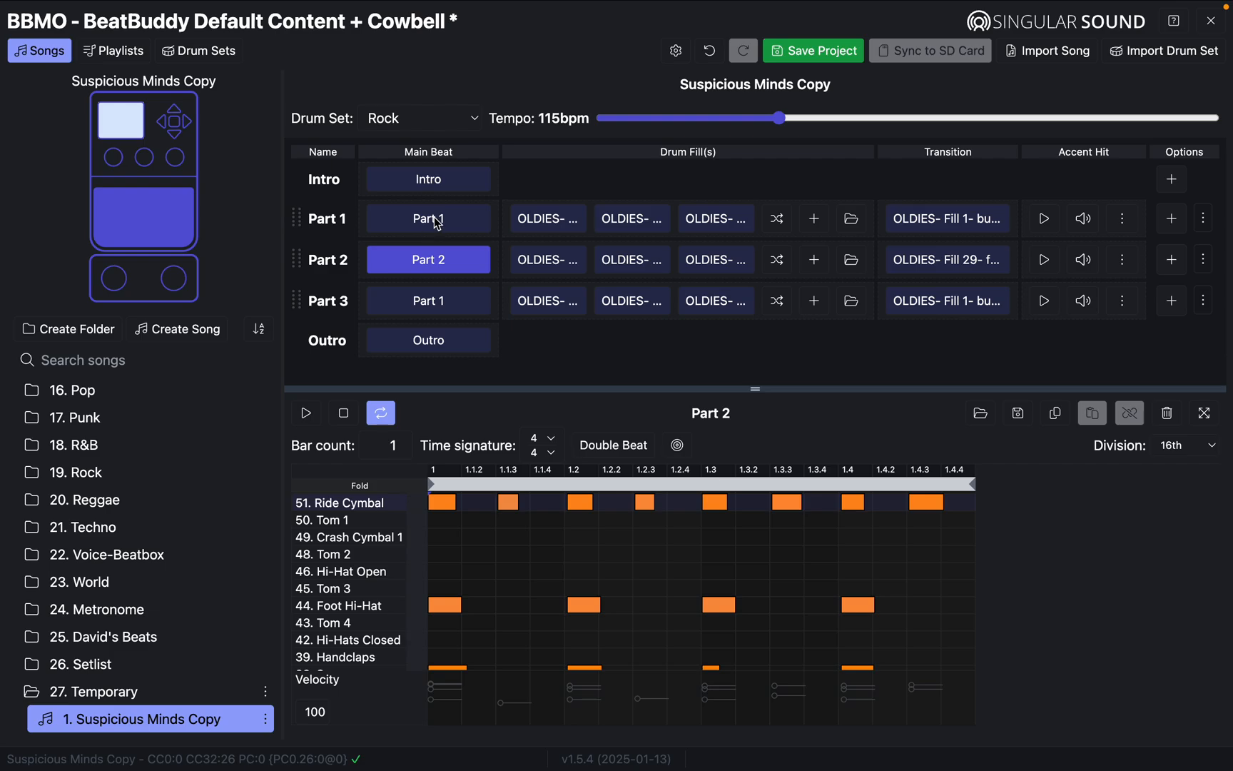
{"action": "left_click", "coordinate": [435, 221]}
{"action": "left_click", "coordinate": [426, 265]}
{"action": "left_click", "coordinate": [463, 218]}
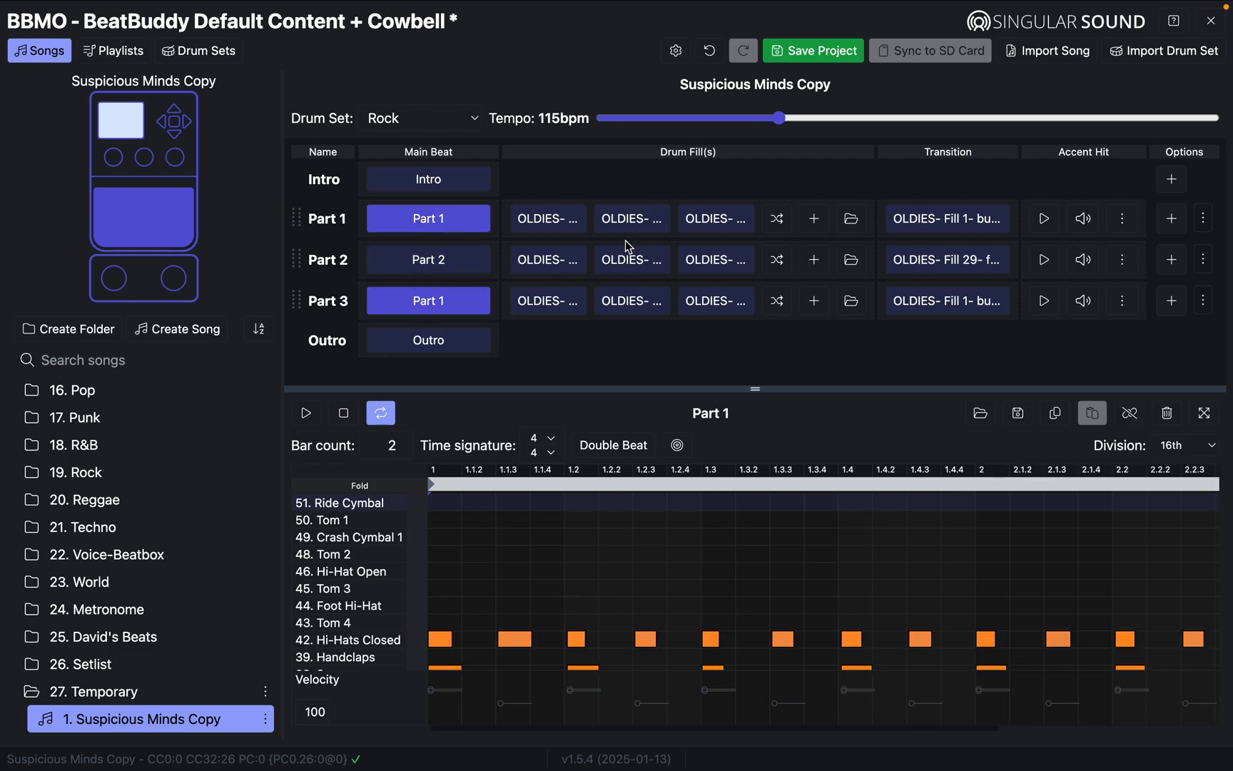
Step: Check which of Part 1's three drum fills are linked to Part 3
{"action": "left_click", "coordinate": [575, 221]}
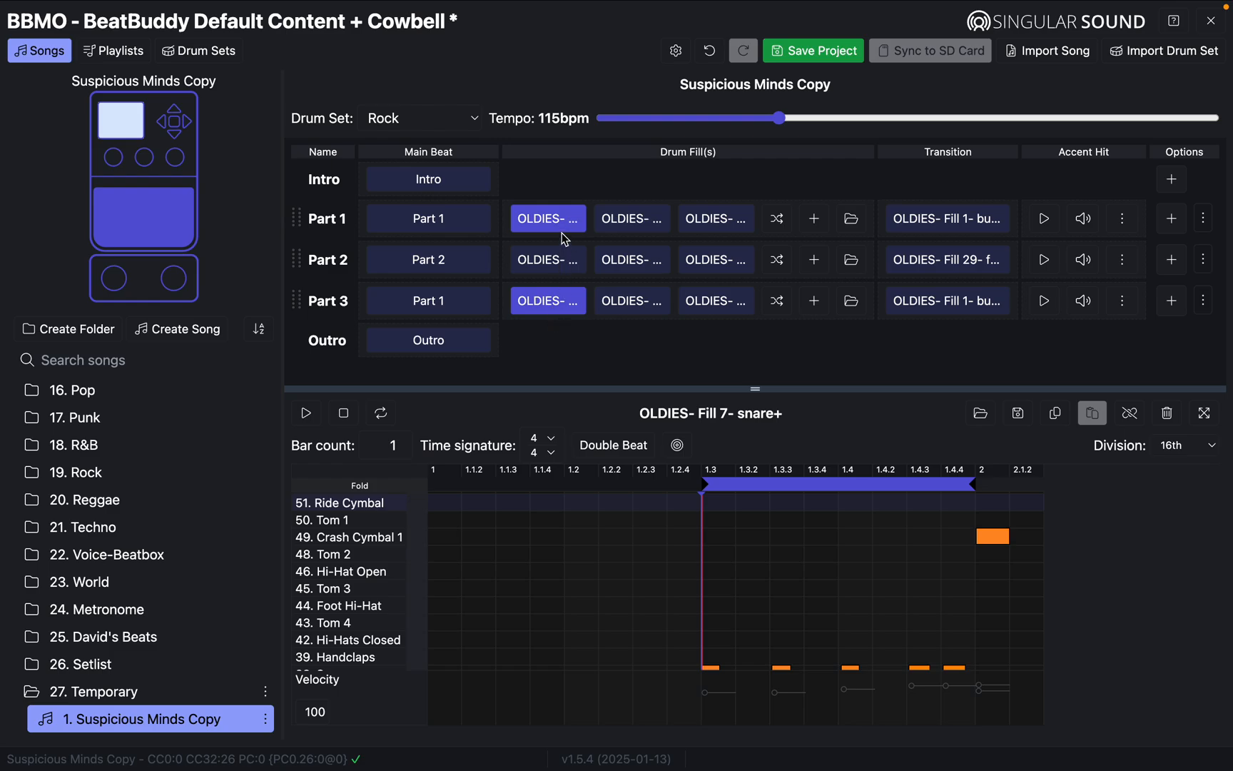
{"action": "left_click", "coordinate": [632, 228]}
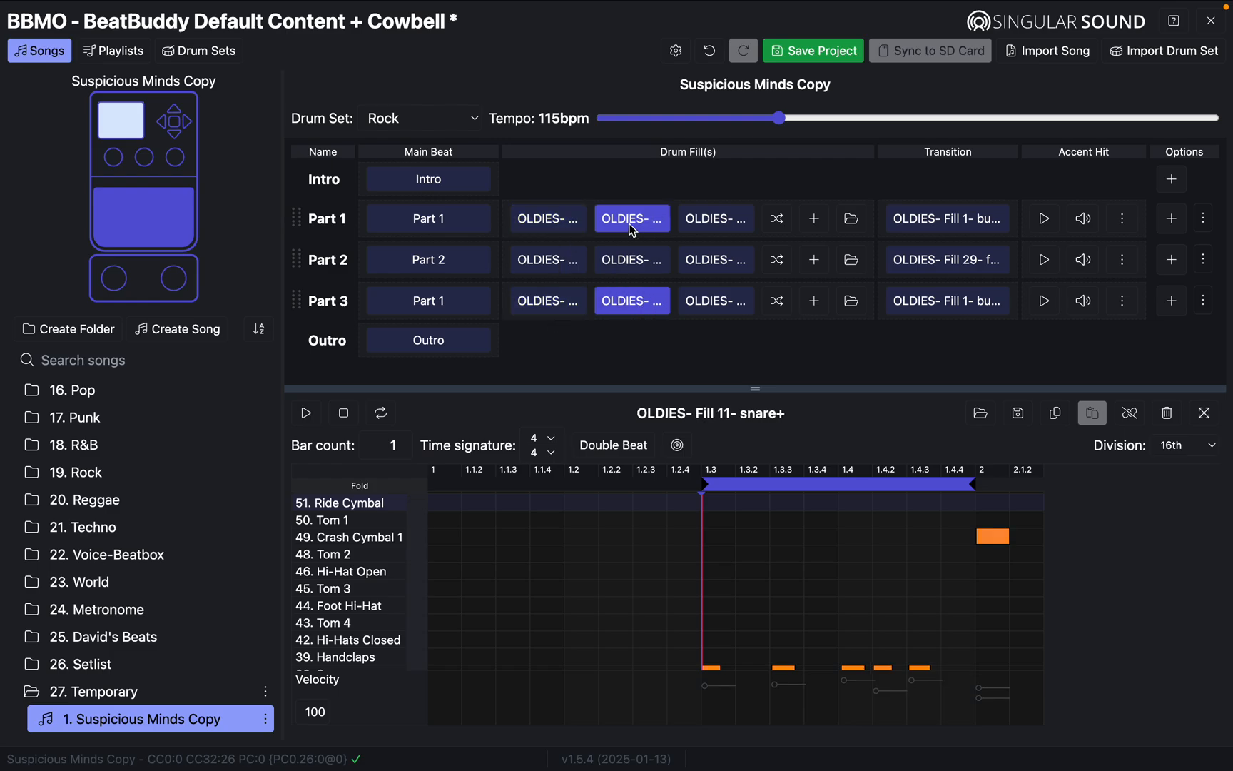
{"action": "left_click", "coordinate": [701, 227]}
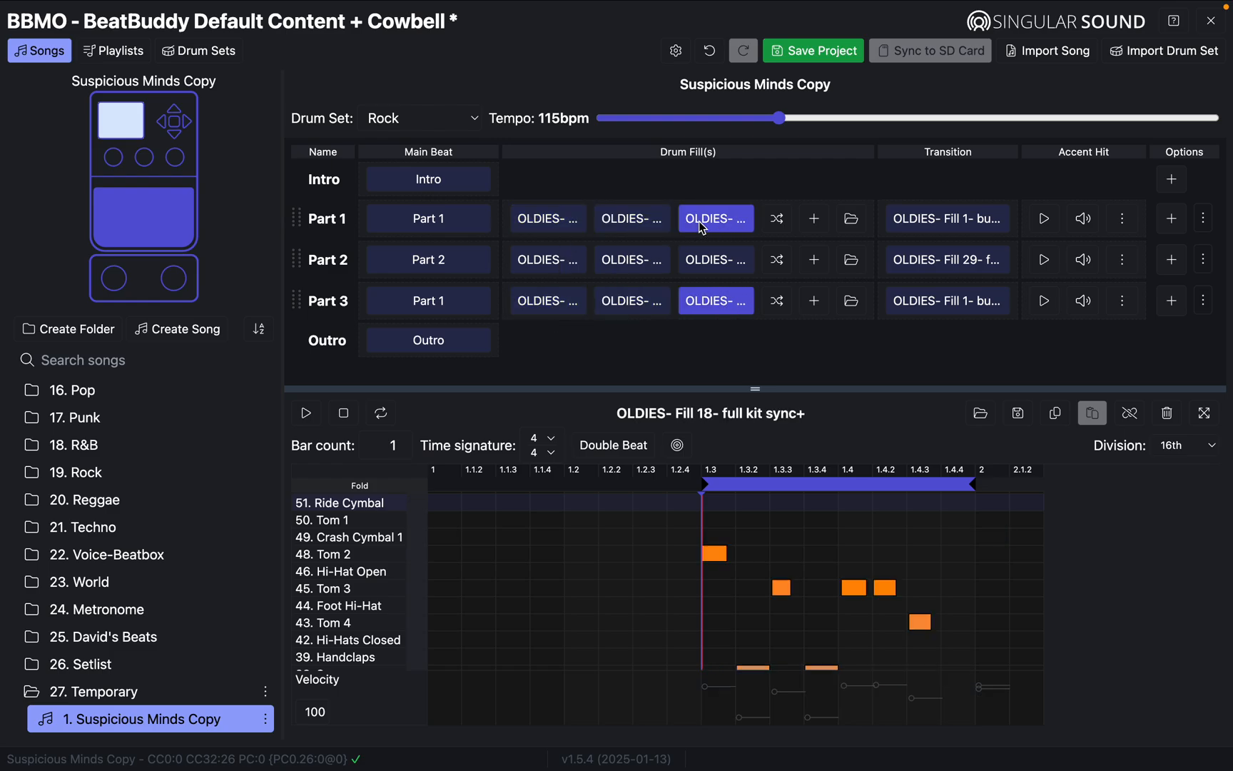
Step: Unlink the main beat shared by Part 1 and Part 3
{"action": "left_click", "coordinate": [434, 221]}
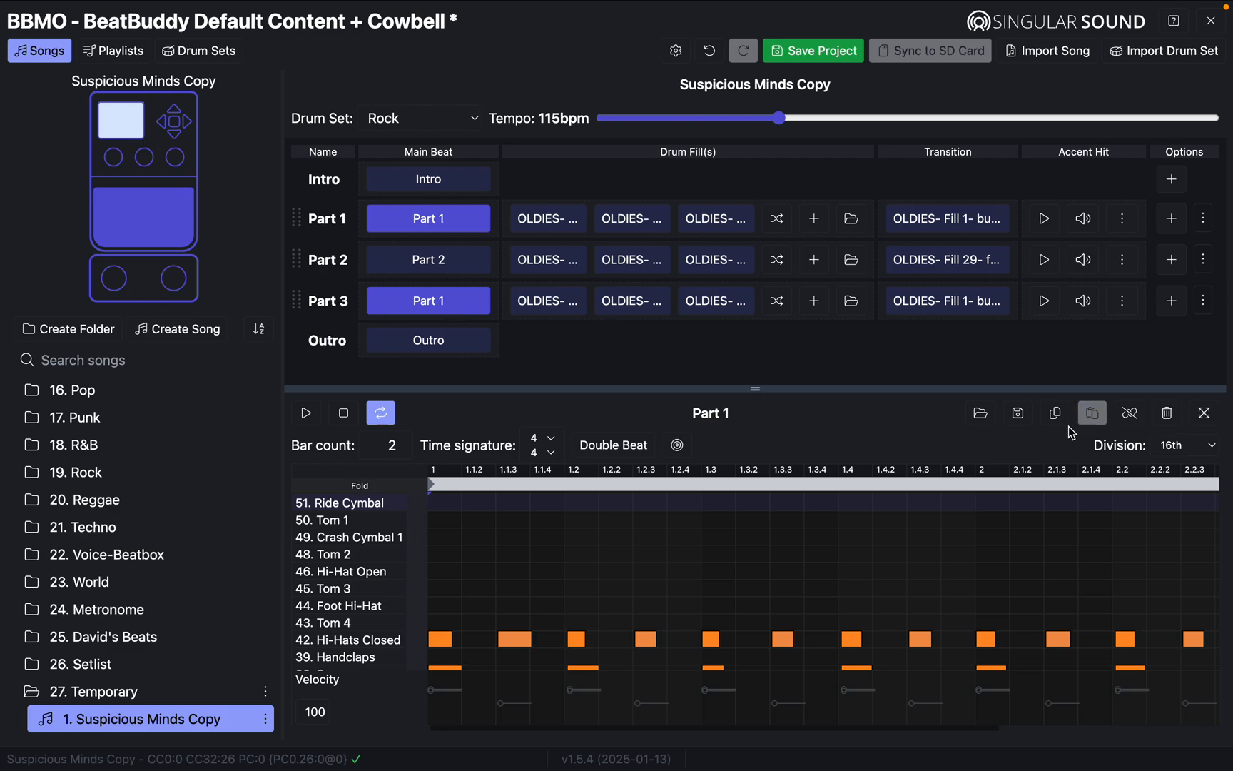
{"action": "left_click", "coordinate": [1131, 415]}
{"action": "left_click", "coordinate": [1130, 418]}
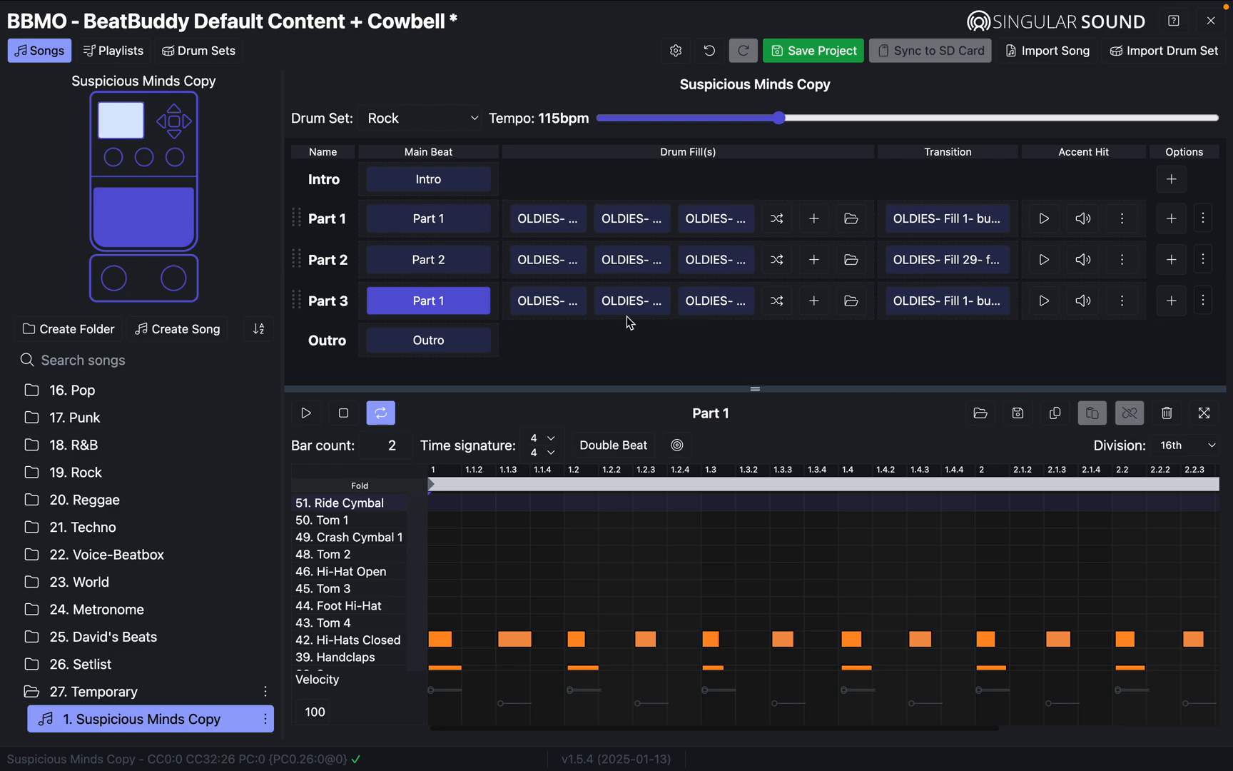
Step: Unlink Part 3's three drum fills and its transition from Part 1 so they are independent copies
{"action": "left_click", "coordinate": [544, 303]}
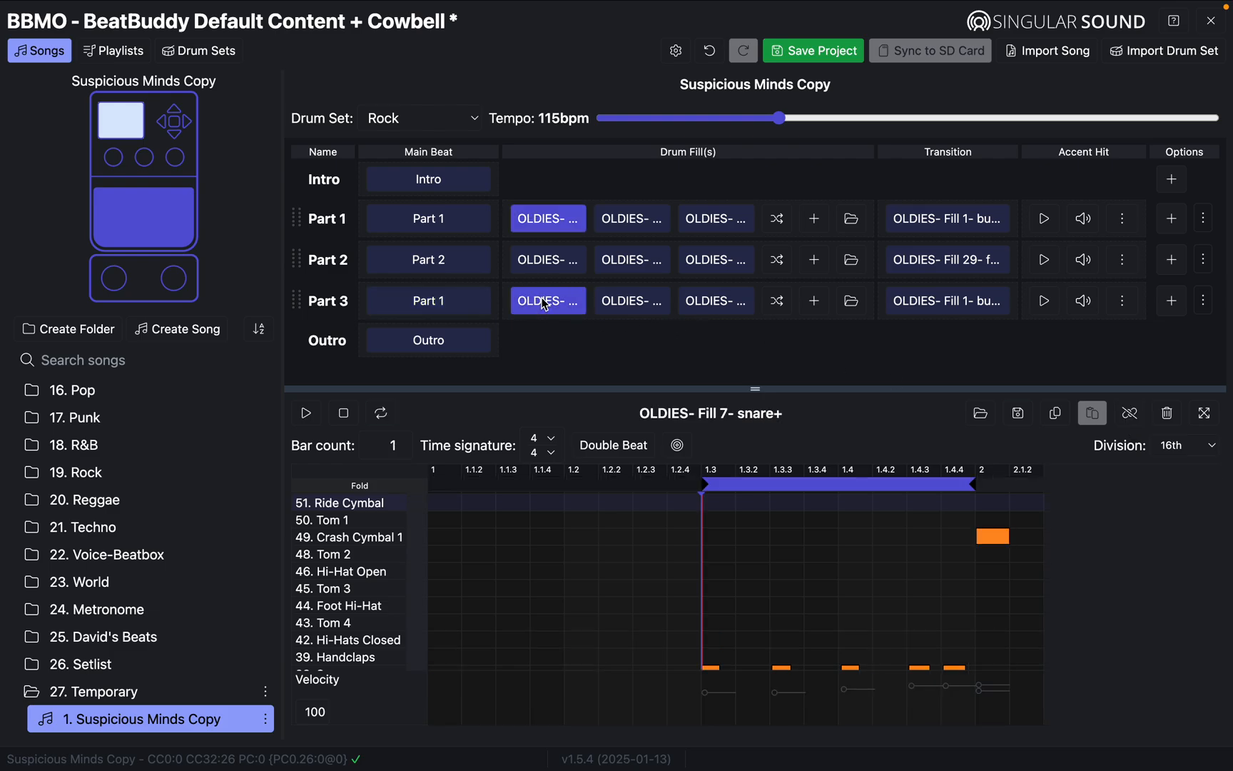
{"action": "left_click", "coordinate": [1135, 418]}
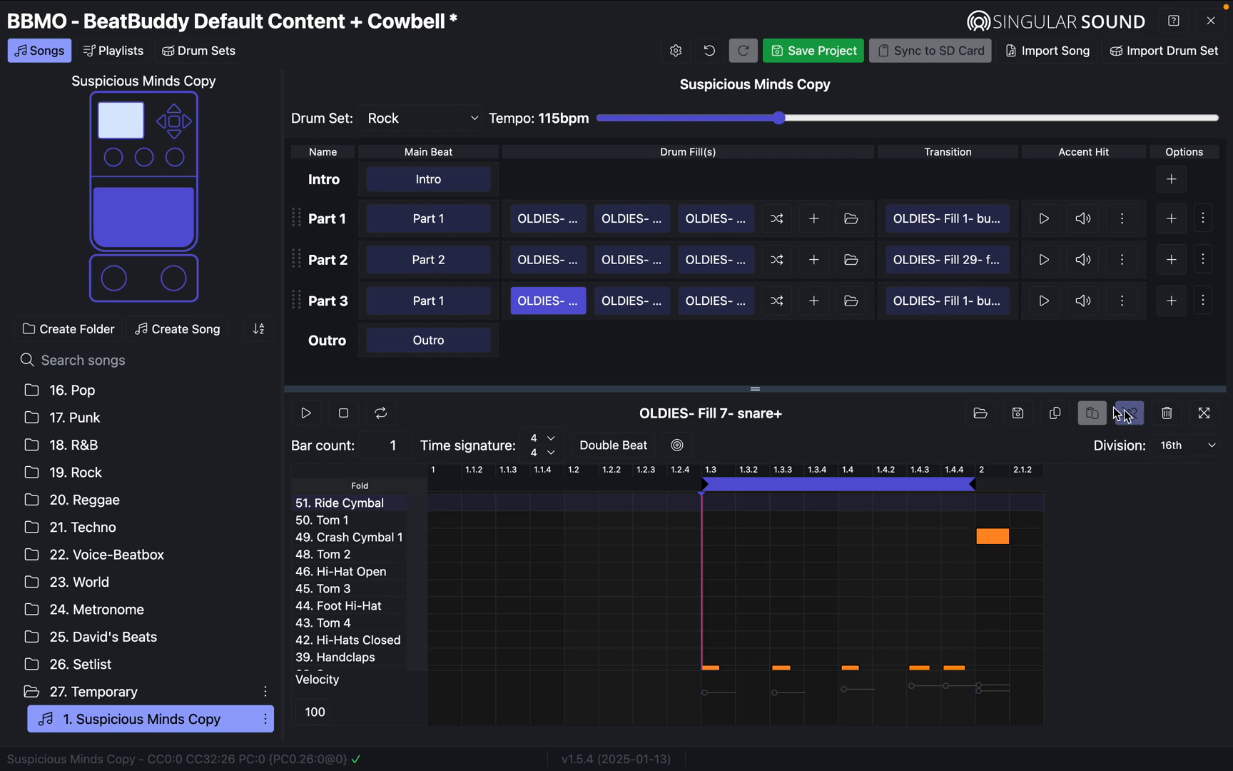
{"action": "left_click", "coordinate": [634, 300]}
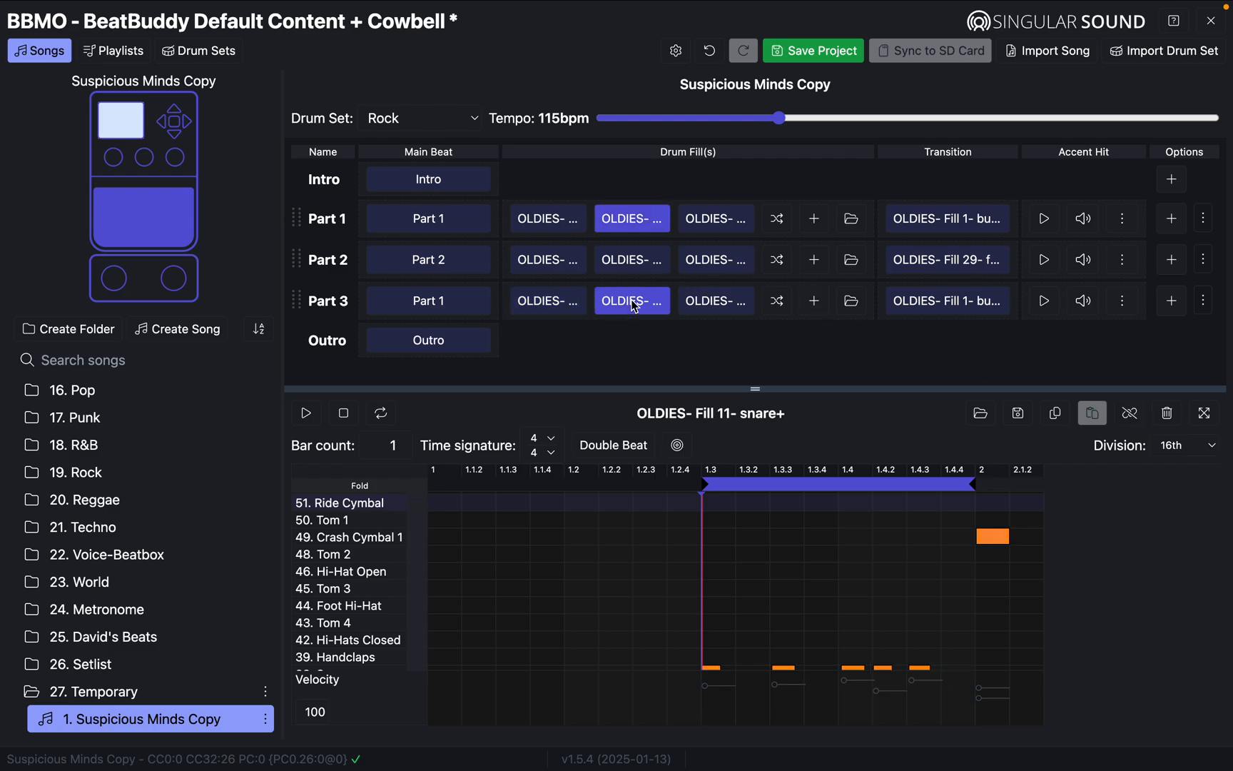
{"action": "left_click", "coordinate": [1129, 414]}
{"action": "left_click", "coordinate": [719, 311]}
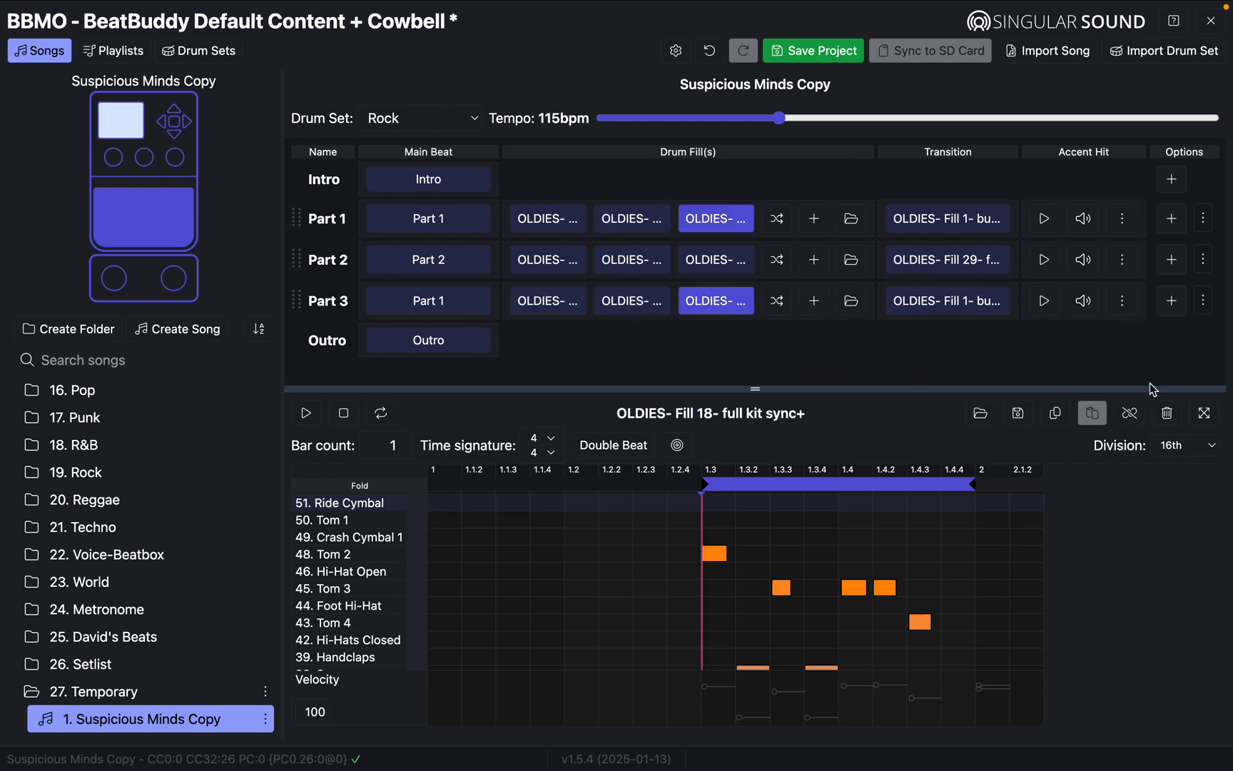
{"action": "left_click", "coordinate": [1130, 414]}
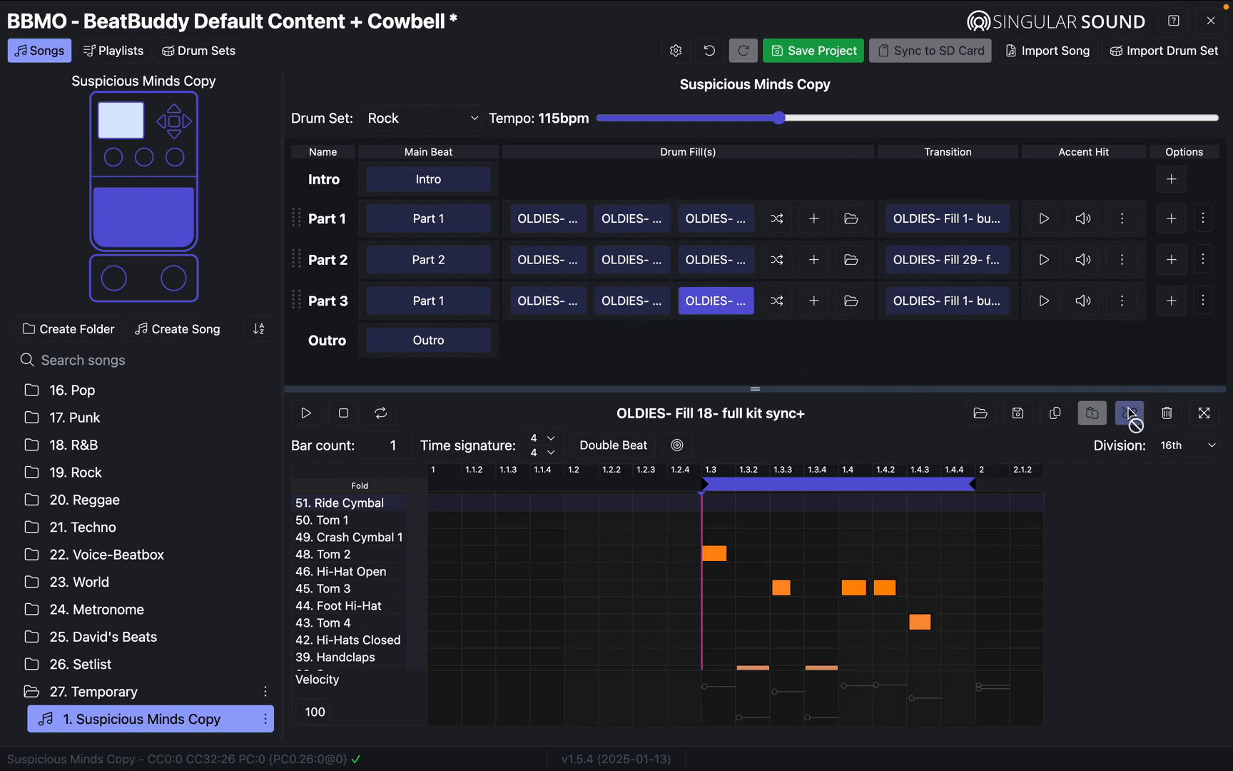
{"action": "left_click", "coordinate": [934, 303]}
{"action": "left_click", "coordinate": [1138, 417]}
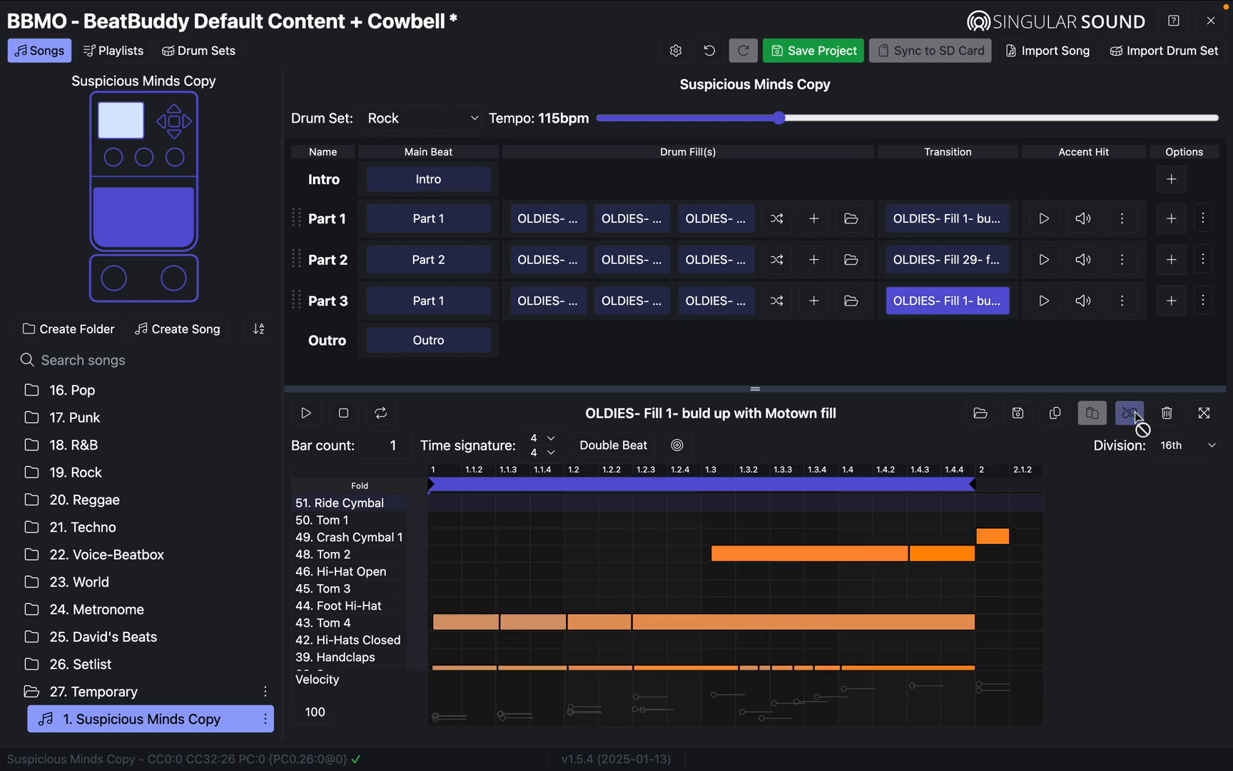
Step: Check the main beats, drum fills and transitions of Parts 1 and 3 for any remaining links
{"action": "left_click", "coordinate": [425, 220]}
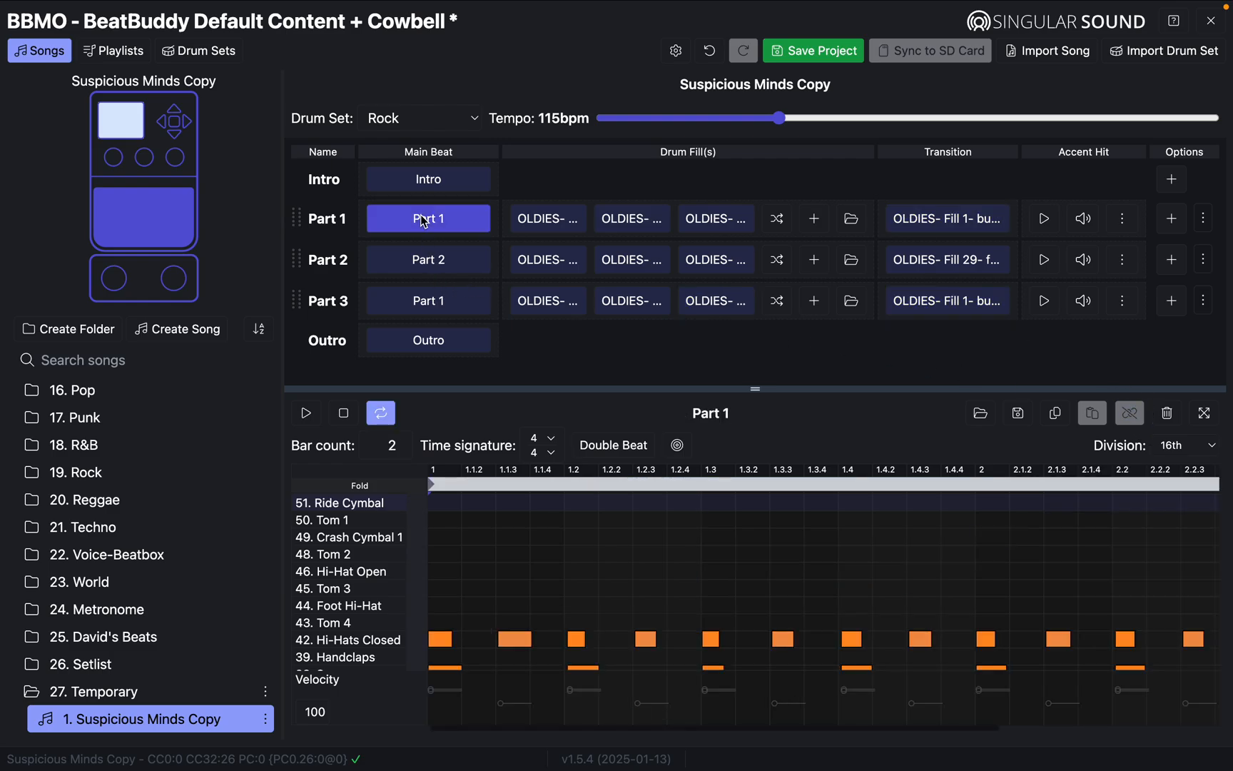
{"action": "left_click", "coordinate": [534, 223]}
{"action": "left_click", "coordinate": [614, 224]}
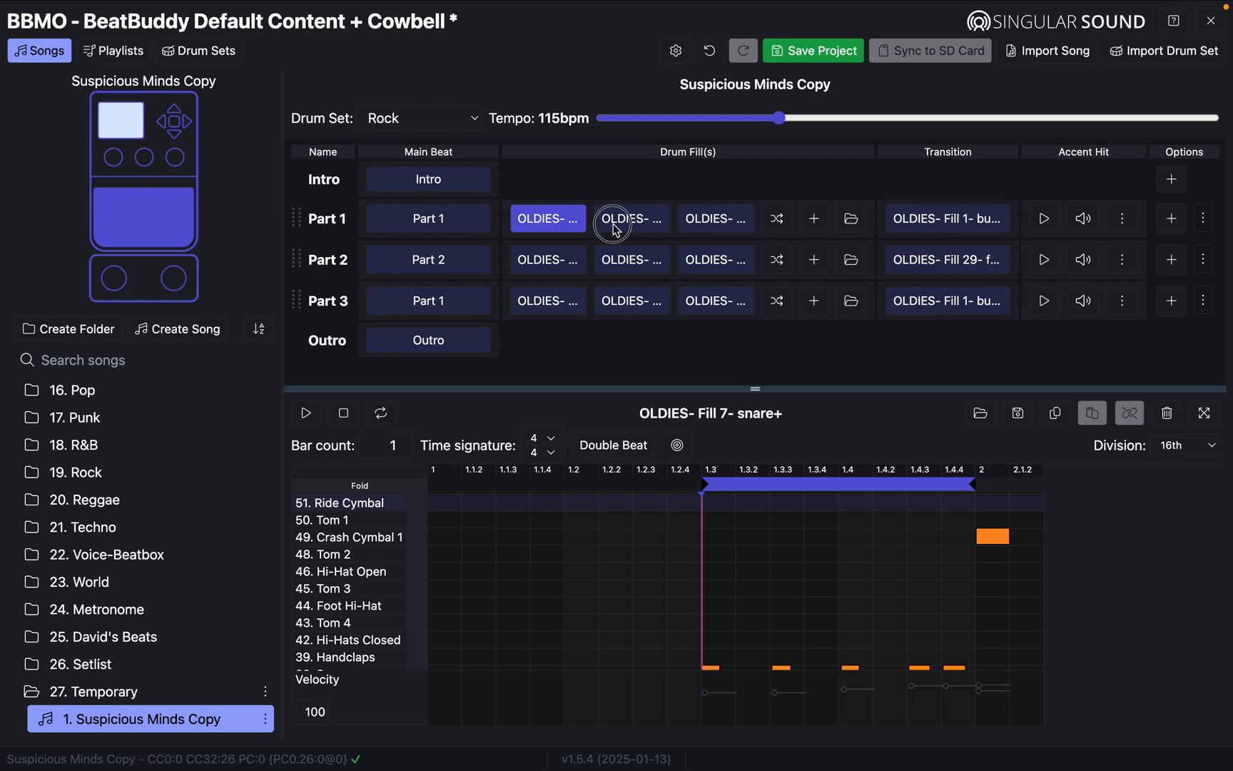
{"action": "left_click", "coordinate": [708, 226]}
{"action": "left_click", "coordinate": [919, 240]}
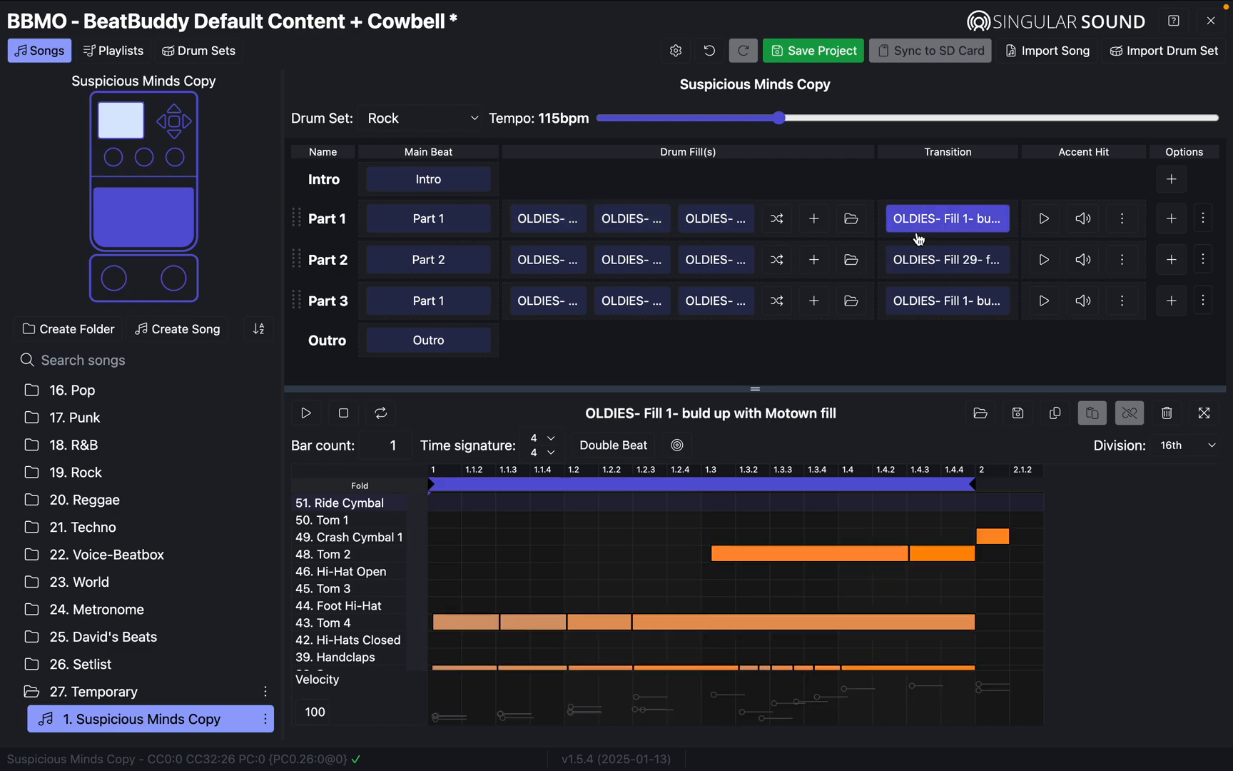
{"action": "left_click", "coordinate": [395, 302]}
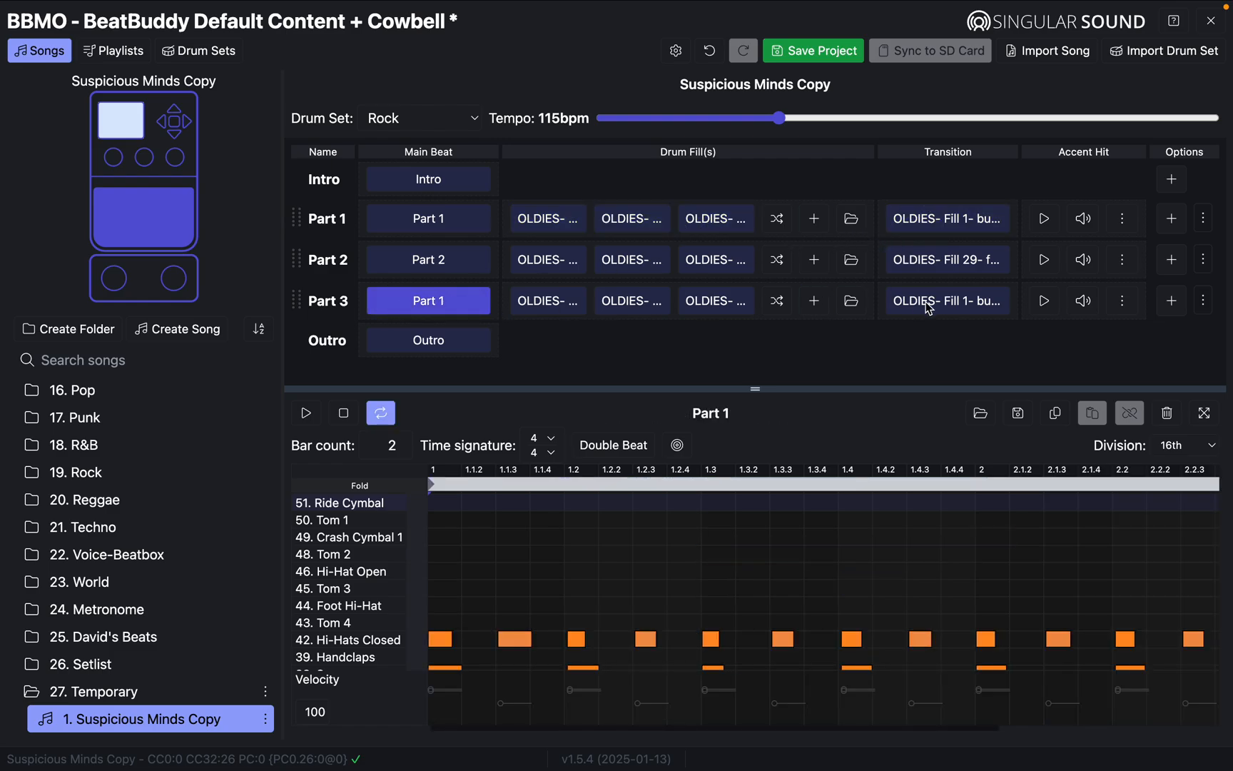
{"action": "left_click", "coordinate": [536, 312]}
{"action": "left_click", "coordinate": [645, 312]}
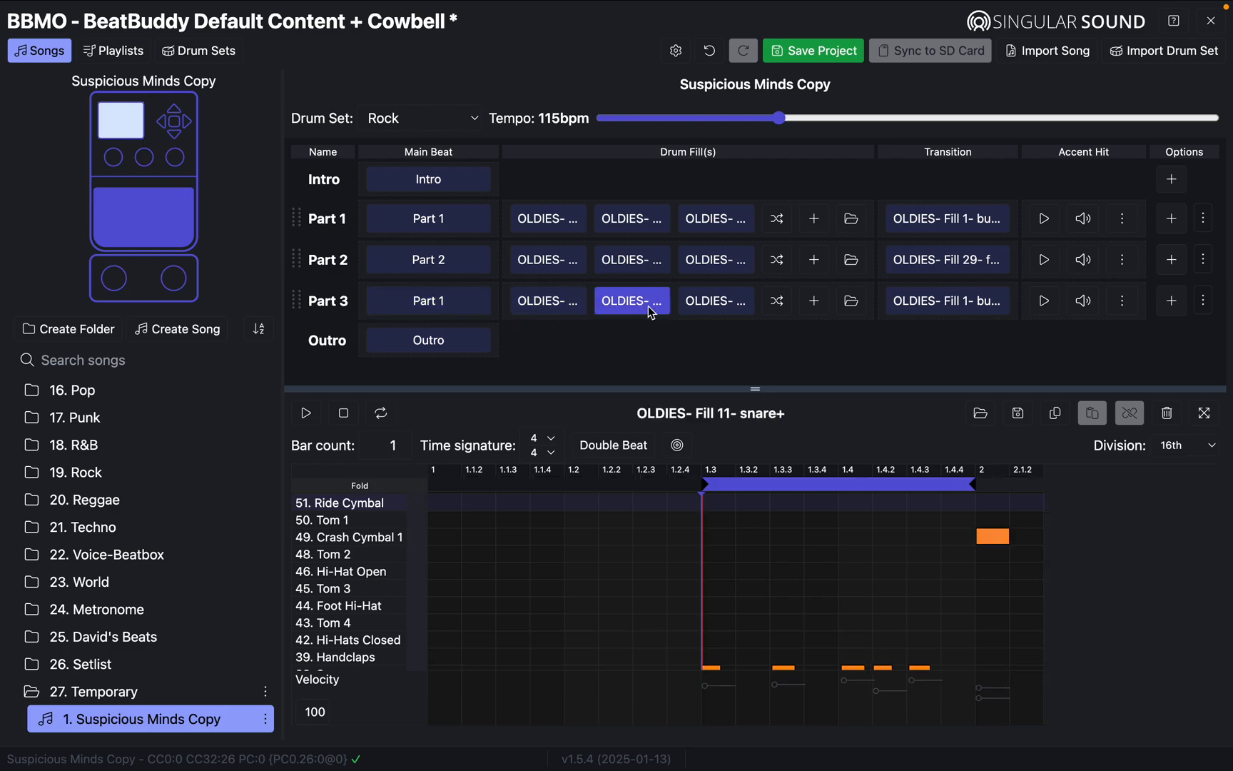
{"action": "left_click", "coordinate": [721, 309]}
{"action": "left_click", "coordinate": [943, 307]}
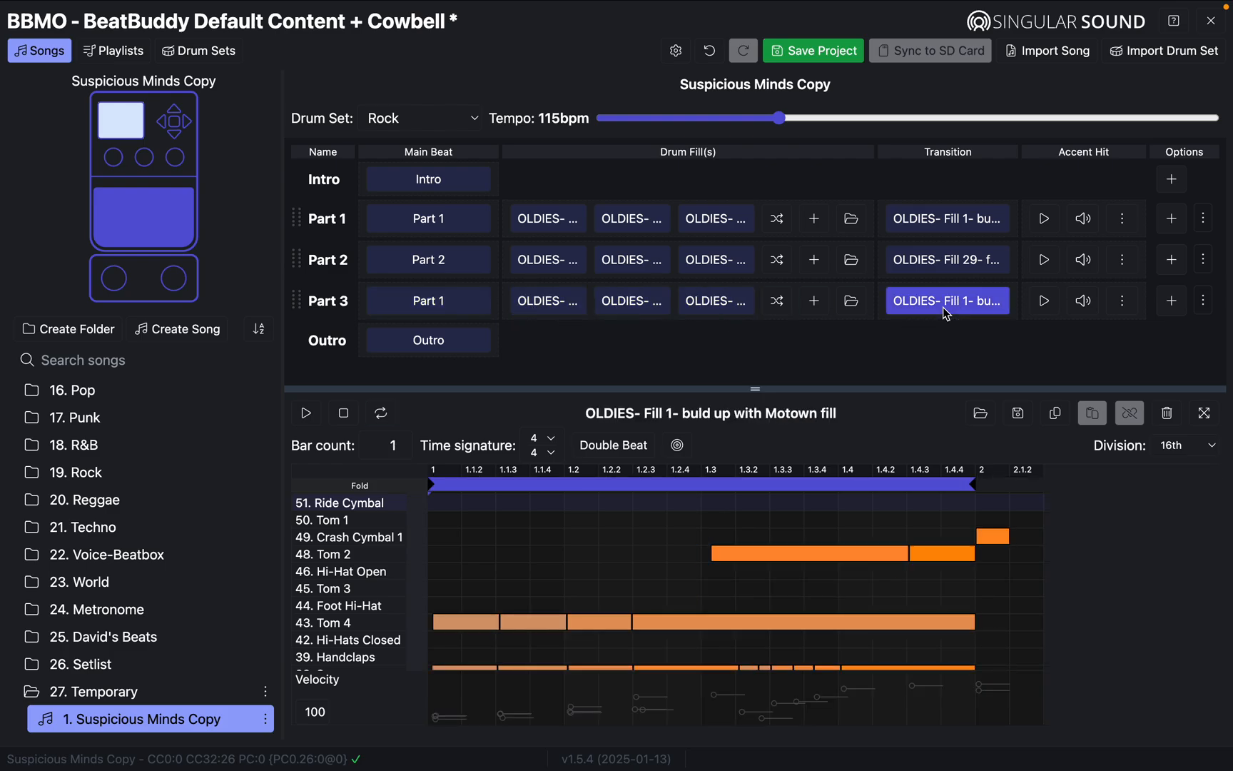
{"action": "left_click", "coordinate": [939, 225]}
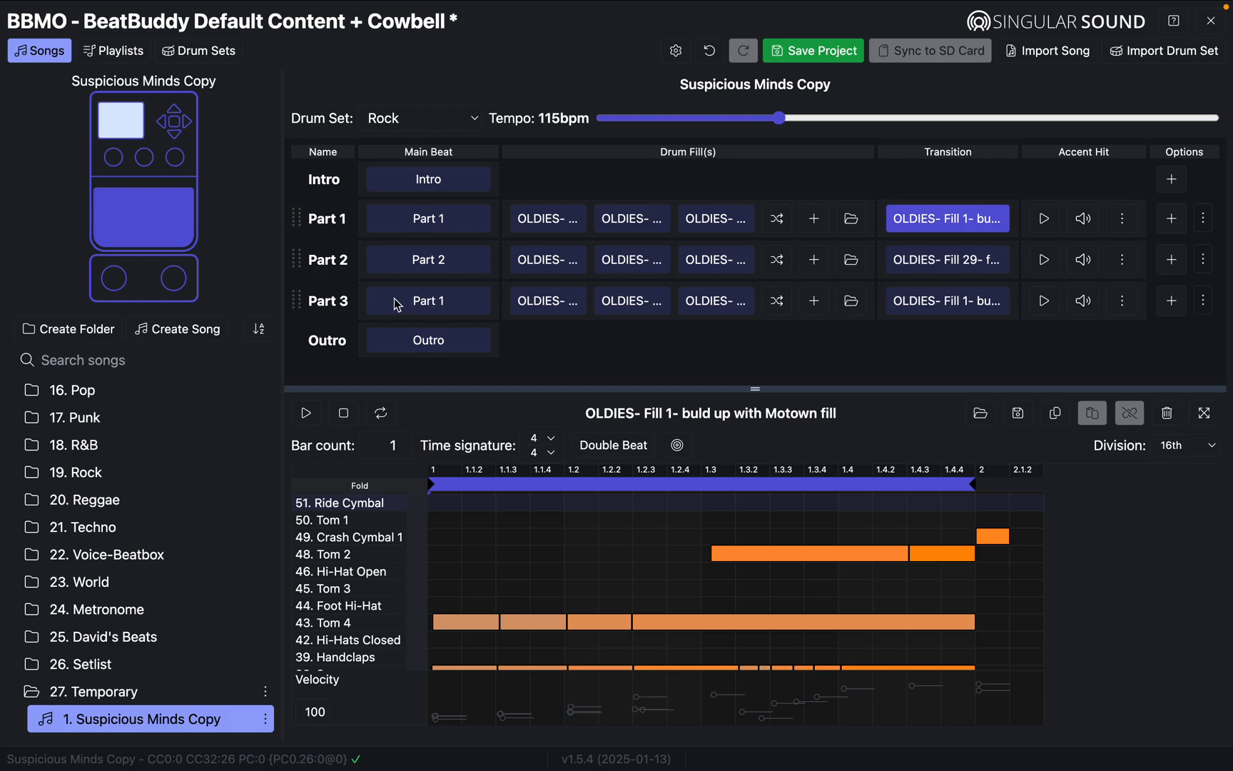
{"action": "left_click", "coordinate": [443, 303]}
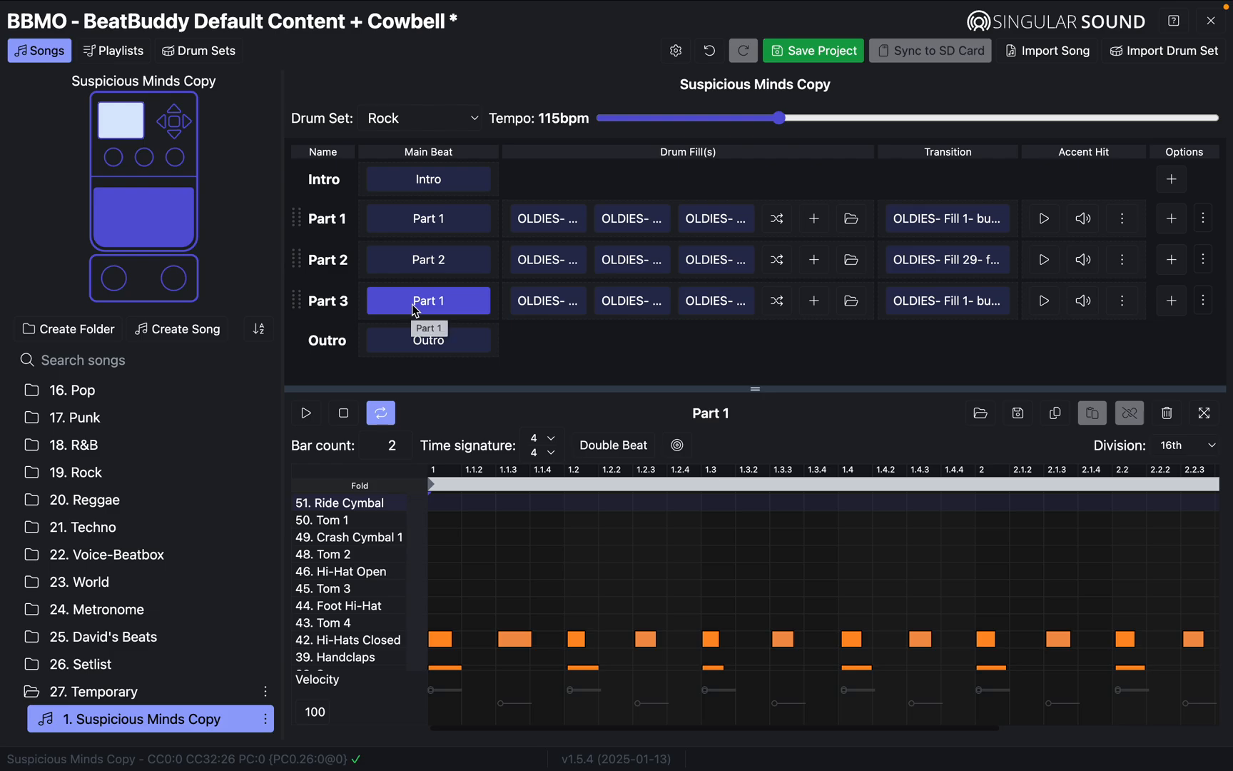
Step: View Part 1's main beat and play its first drum fill, OLDIES- Fill 7- snare+
{"action": "left_click", "coordinate": [432, 226]}
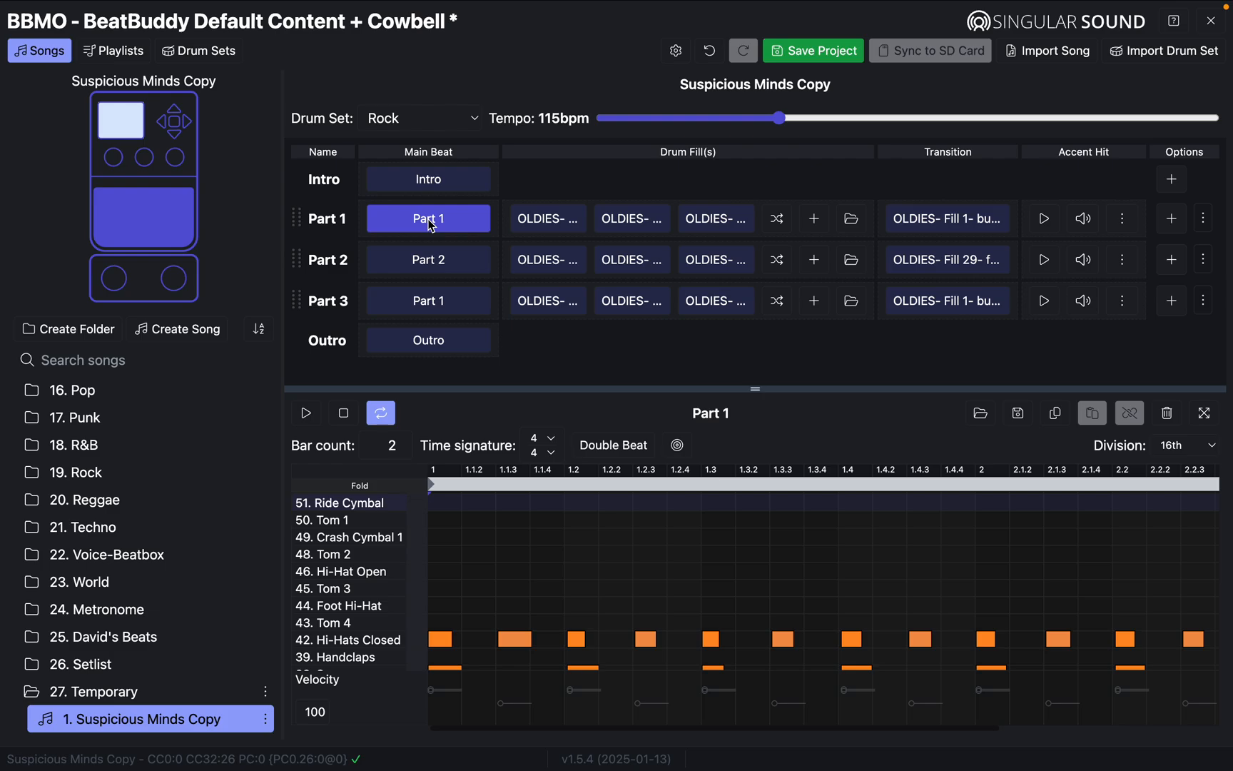
{"action": "left_click", "coordinate": [552, 223]}
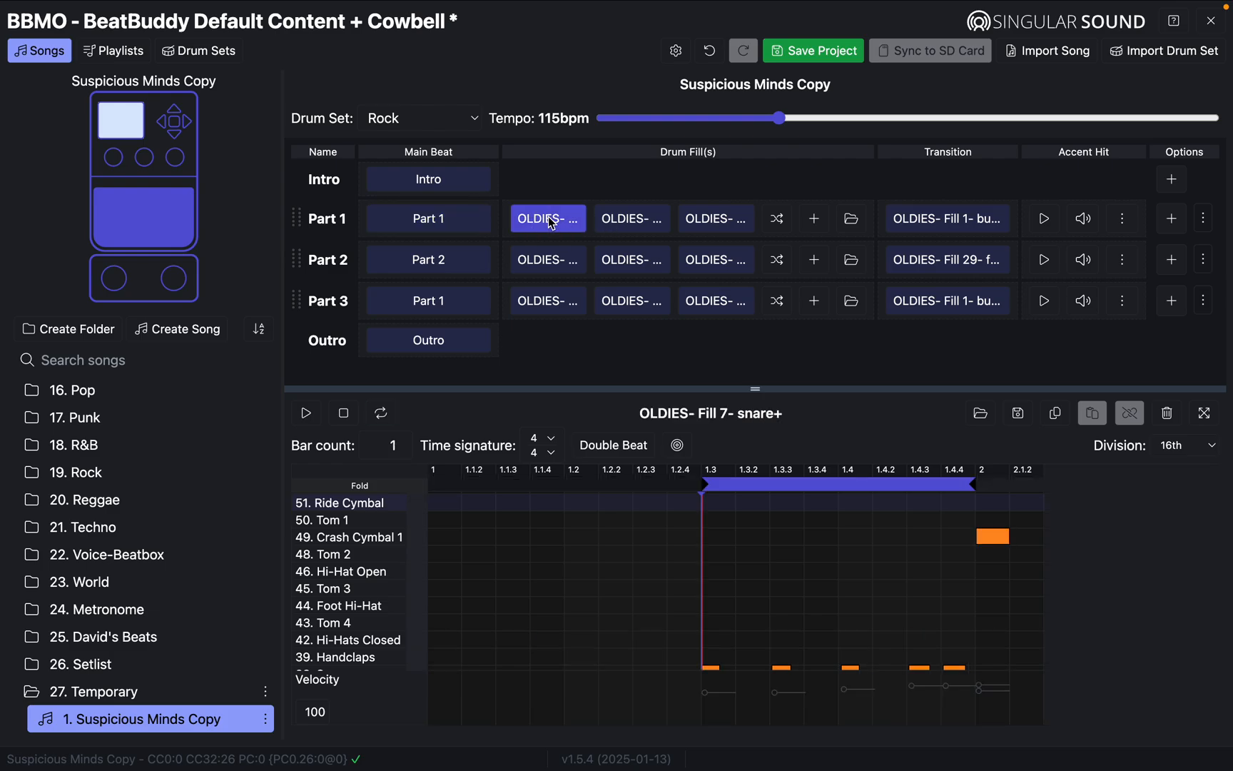
{"action": "left_click", "coordinate": [307, 414]}
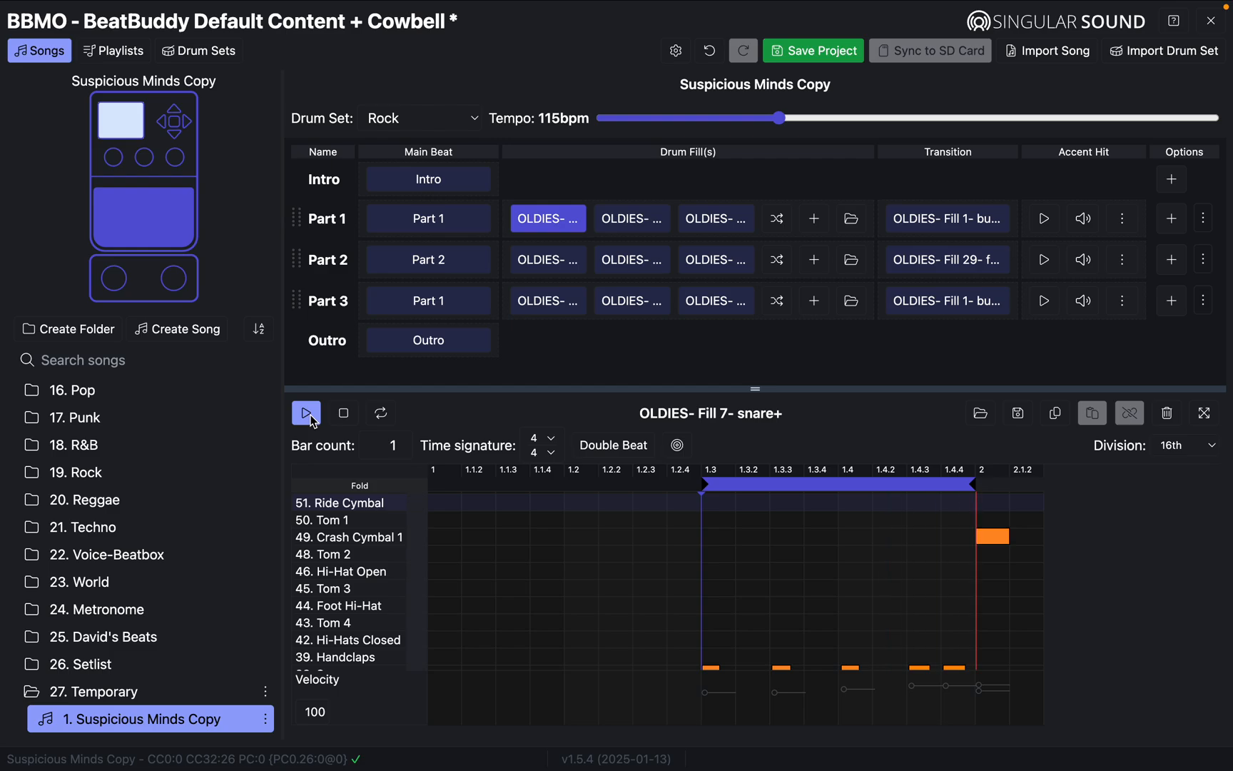
Step: Delete the OLDIES- Fill 11 and OLDIES- Fill 18 drum fills from Part 1 and save the project
{"action": "left_click", "coordinate": [629, 224]}
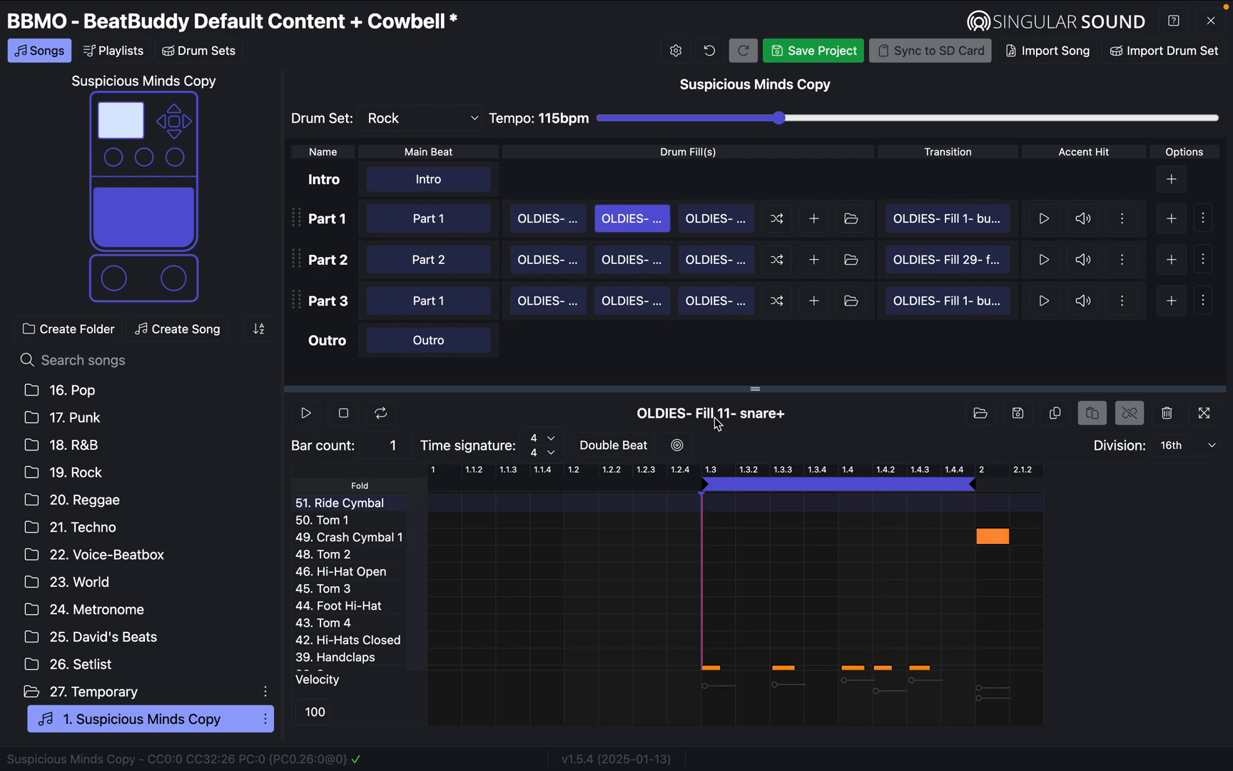
{"action": "left_click", "coordinate": [1167, 413]}
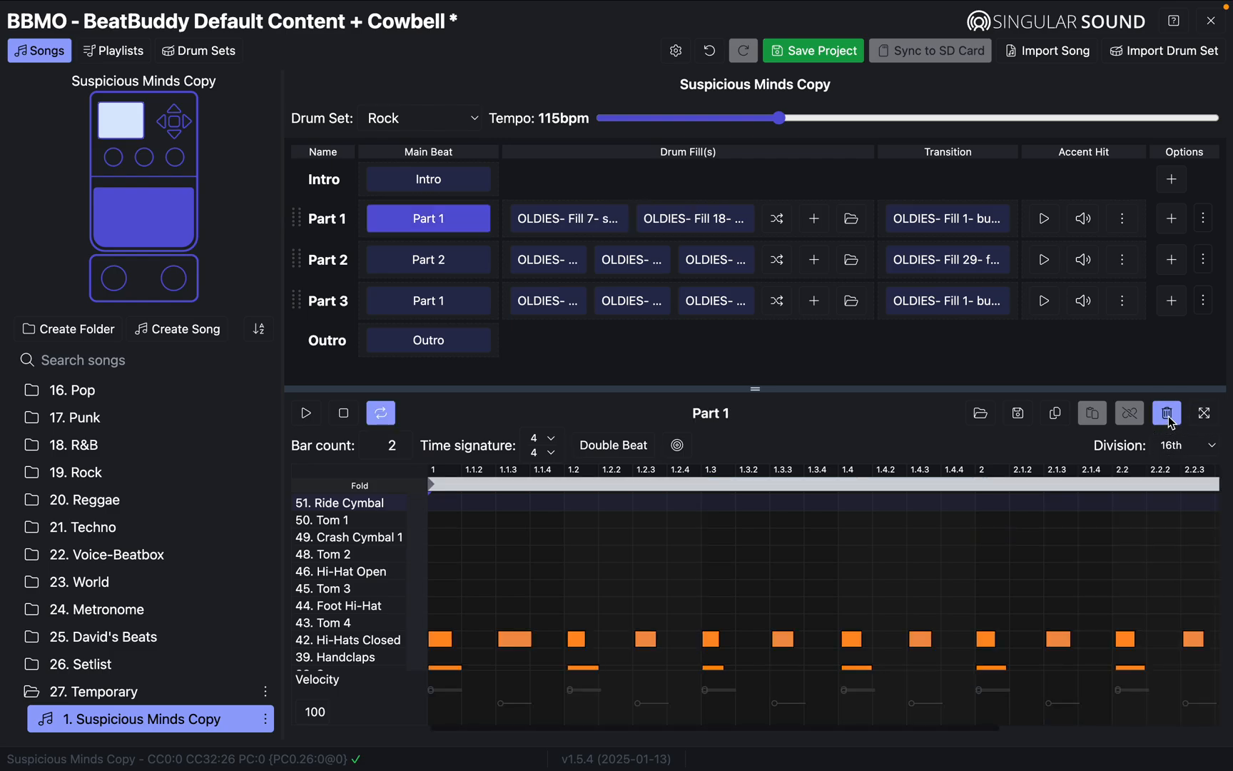
{"action": "left_click", "coordinate": [696, 226]}
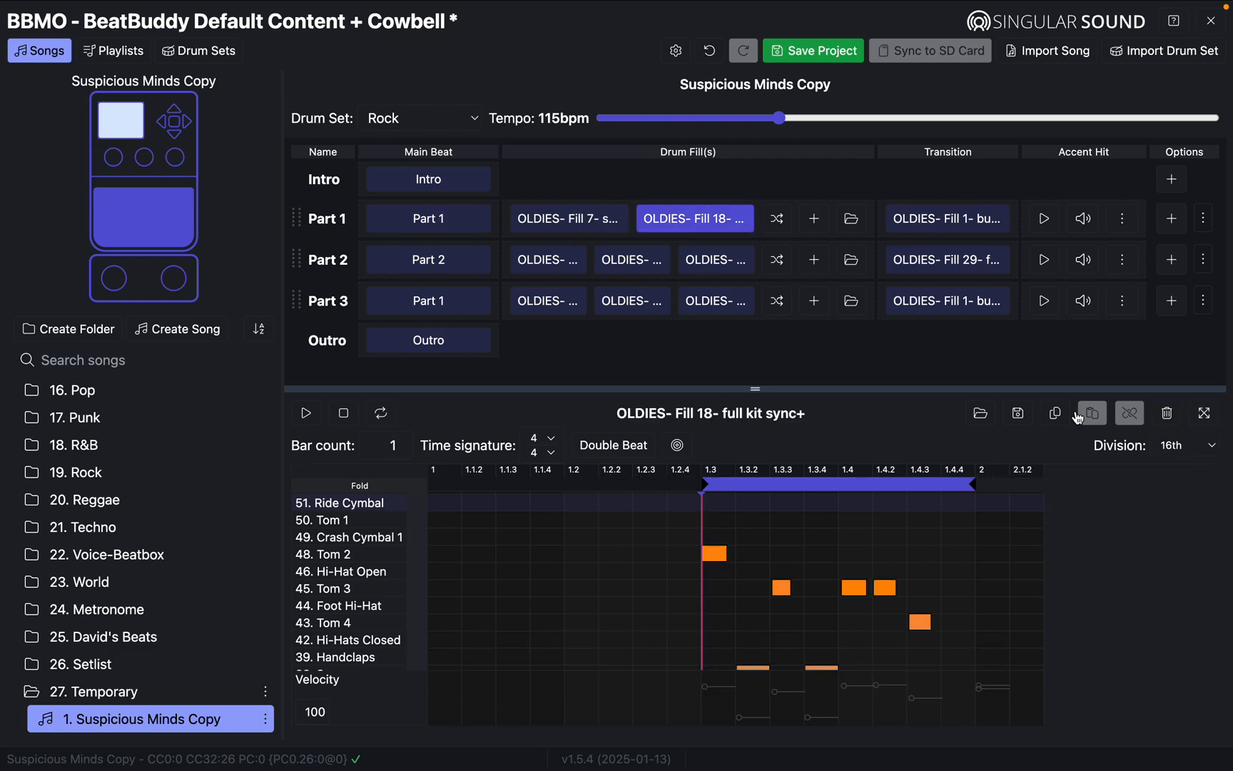
{"action": "left_click", "coordinate": [1167, 417]}
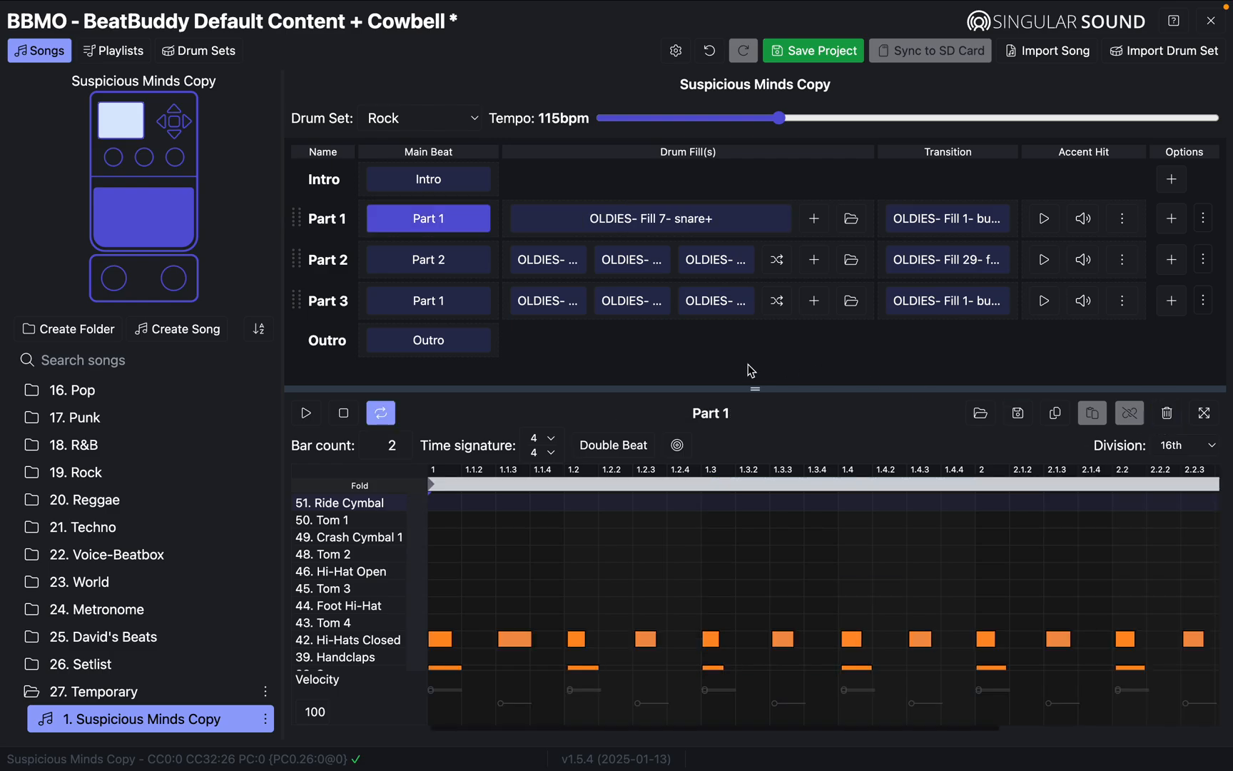
{"action": "left_click", "coordinate": [812, 51]}
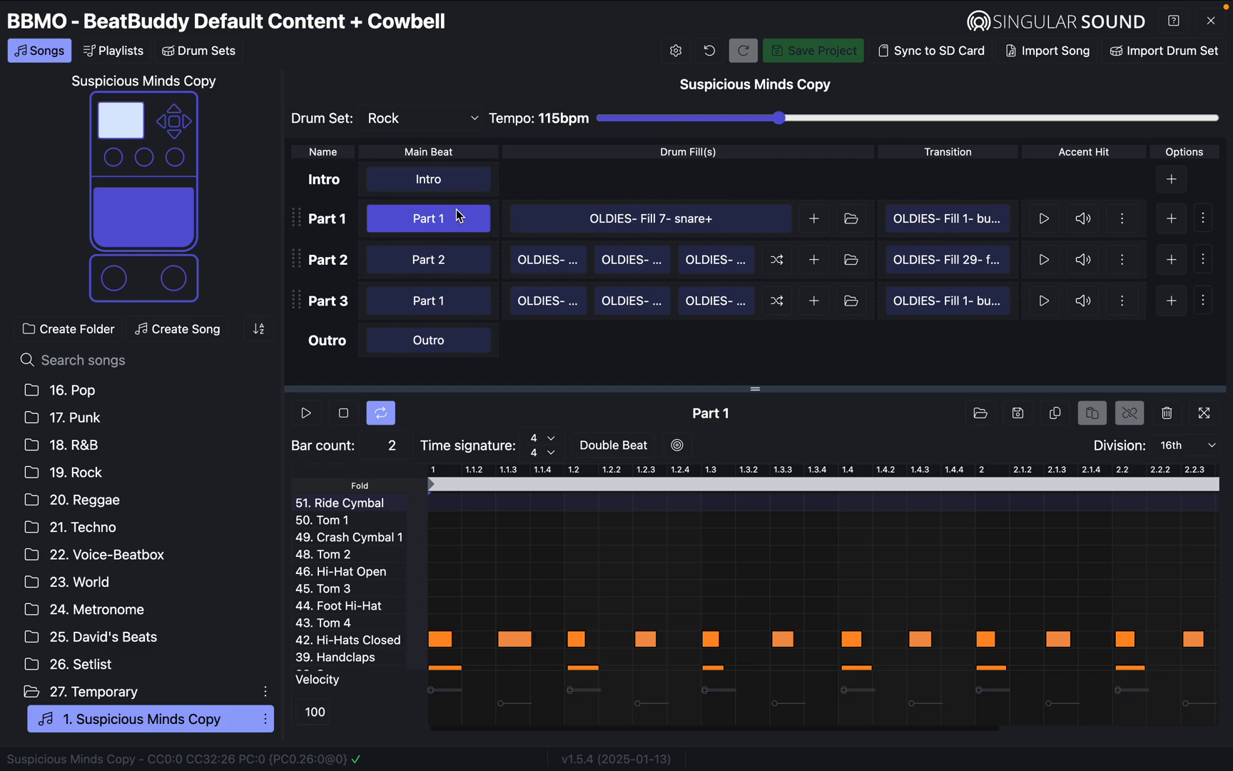
Step: Test-play Part 1 with its single fill on the virtual pedal, and view the main beats of Parts 2 and 3
{"action": "left_click", "coordinate": [140, 228]}
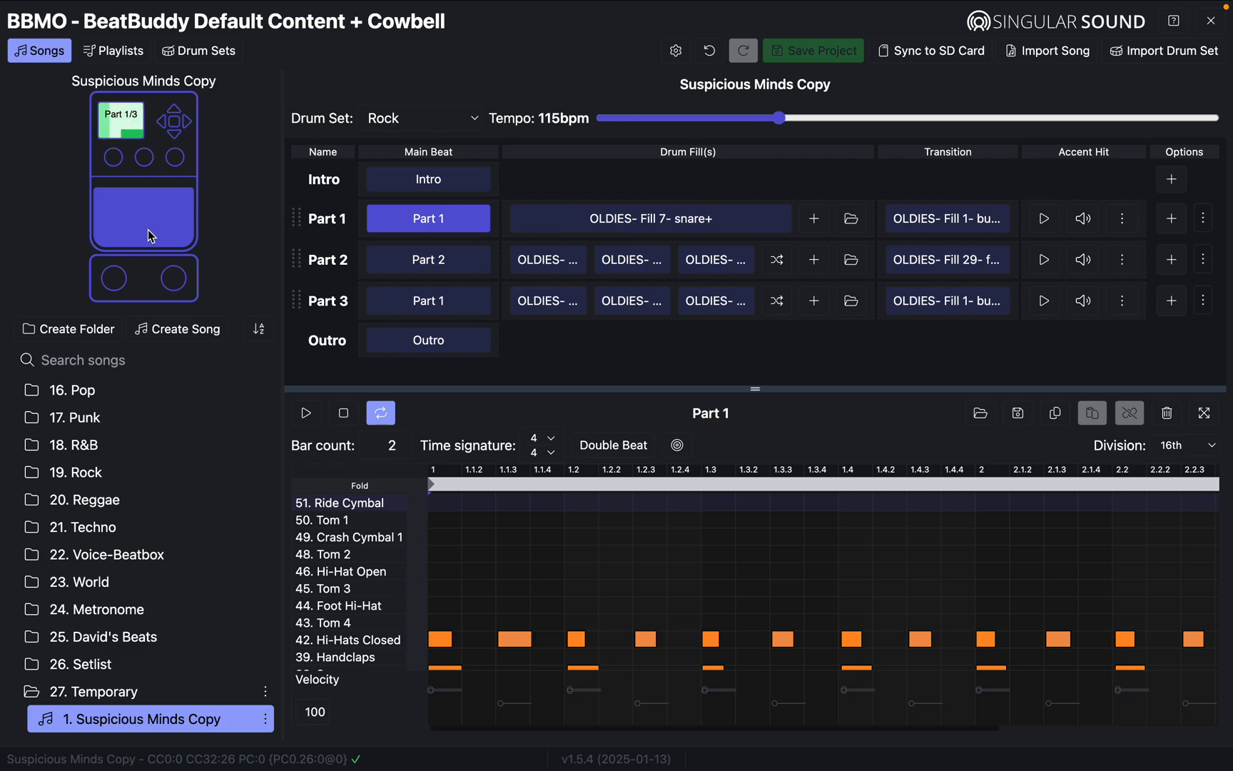
{"action": "left_click", "coordinate": [148, 229]}
{"action": "left_click", "coordinate": [141, 219]}
{"action": "double_click", "coordinate": [155, 238]}
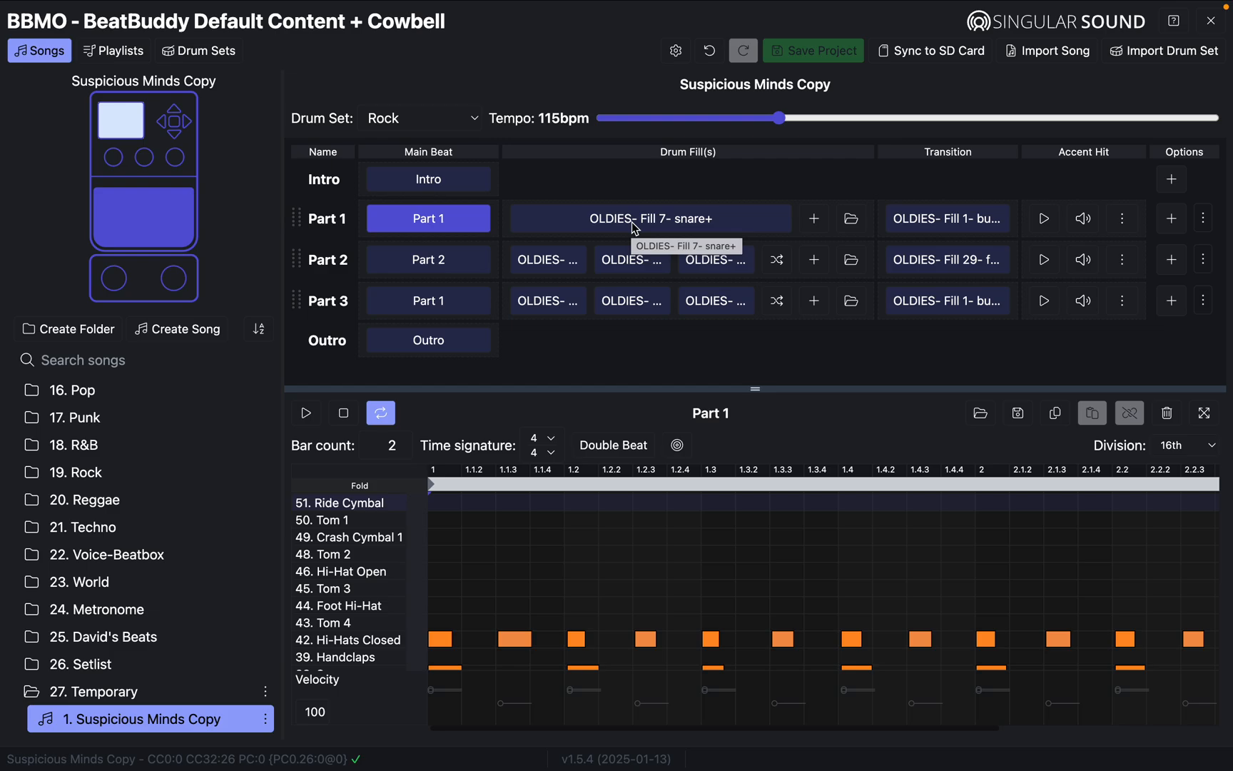
{"action": "left_click", "coordinate": [431, 269]}
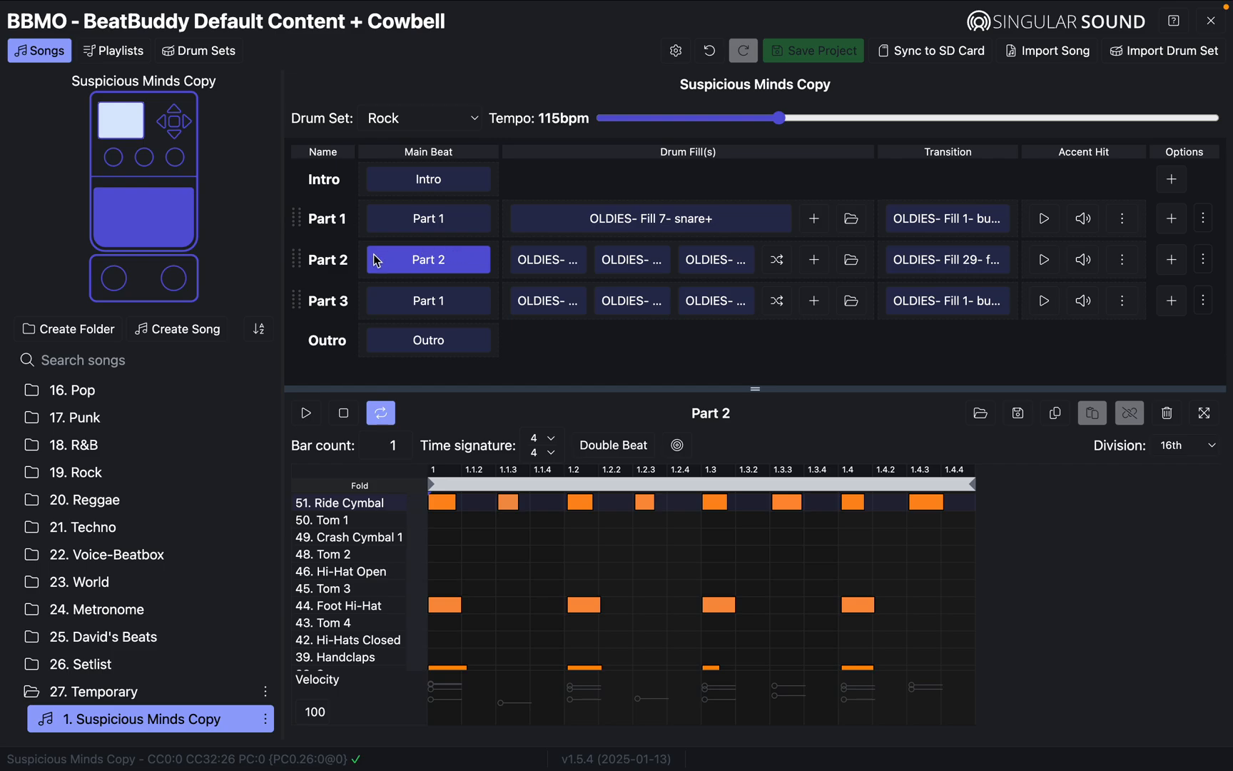
{"action": "left_click", "coordinate": [416, 303]}
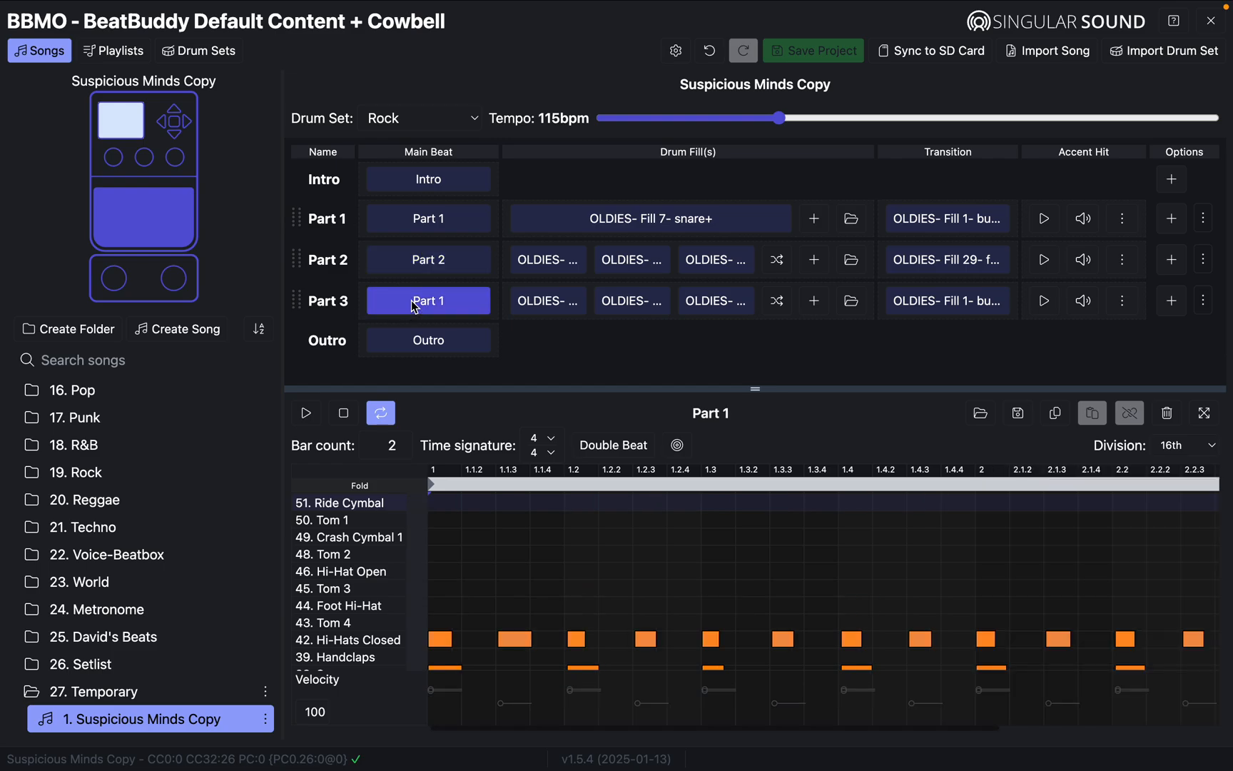
Step: Leave the browser's full-screen view and open BBMO_Example_Suspicious_Minds.pdf from the BeatBuddy folder inside the desktop's Uke folder, closing the folder window
{"action": "mouse_move", "coordinate": [323, 6]}
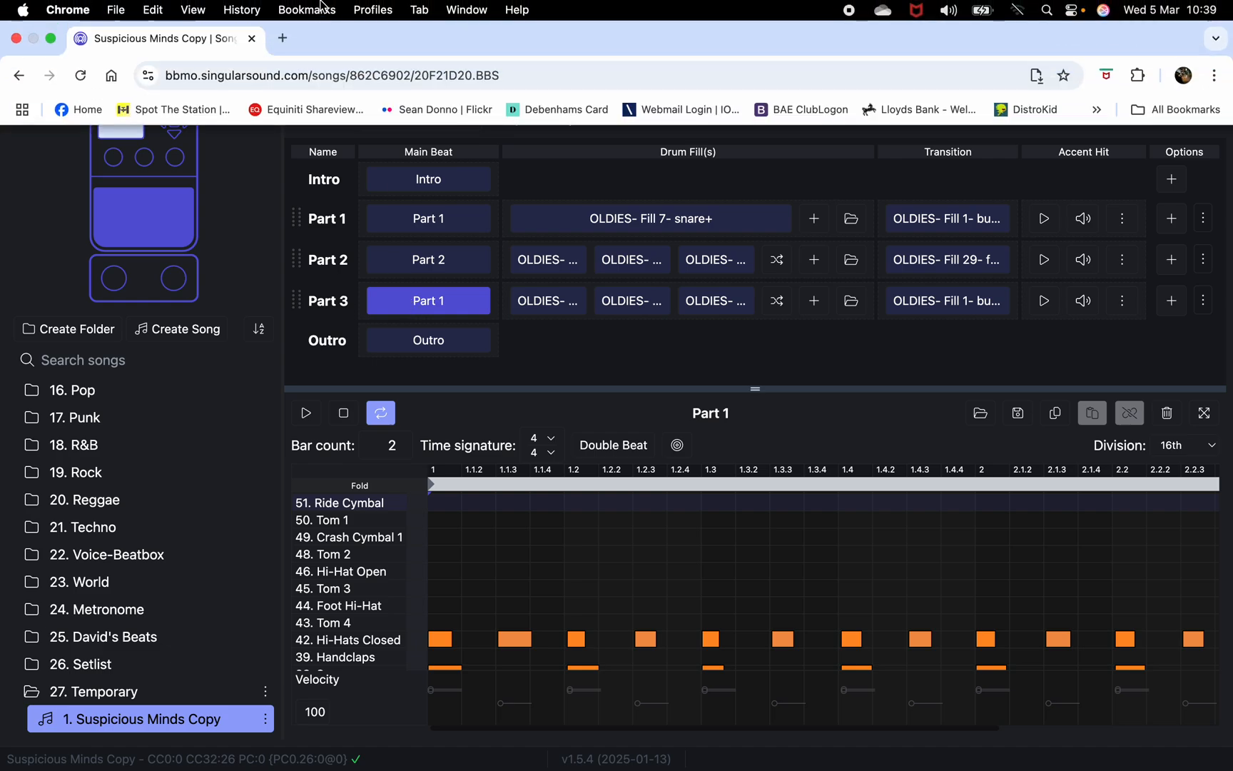
{"action": "left_click", "coordinate": [51, 38]}
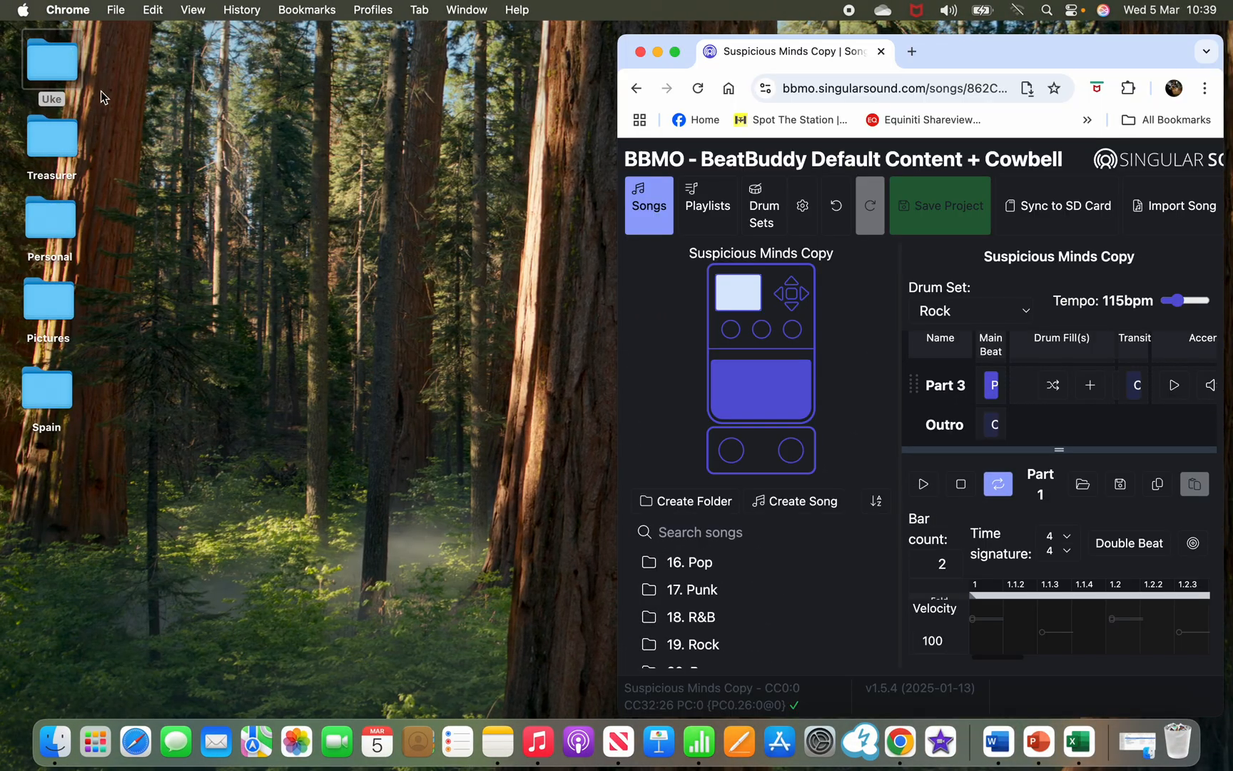
{"action": "double_click", "coordinate": [56, 61]}
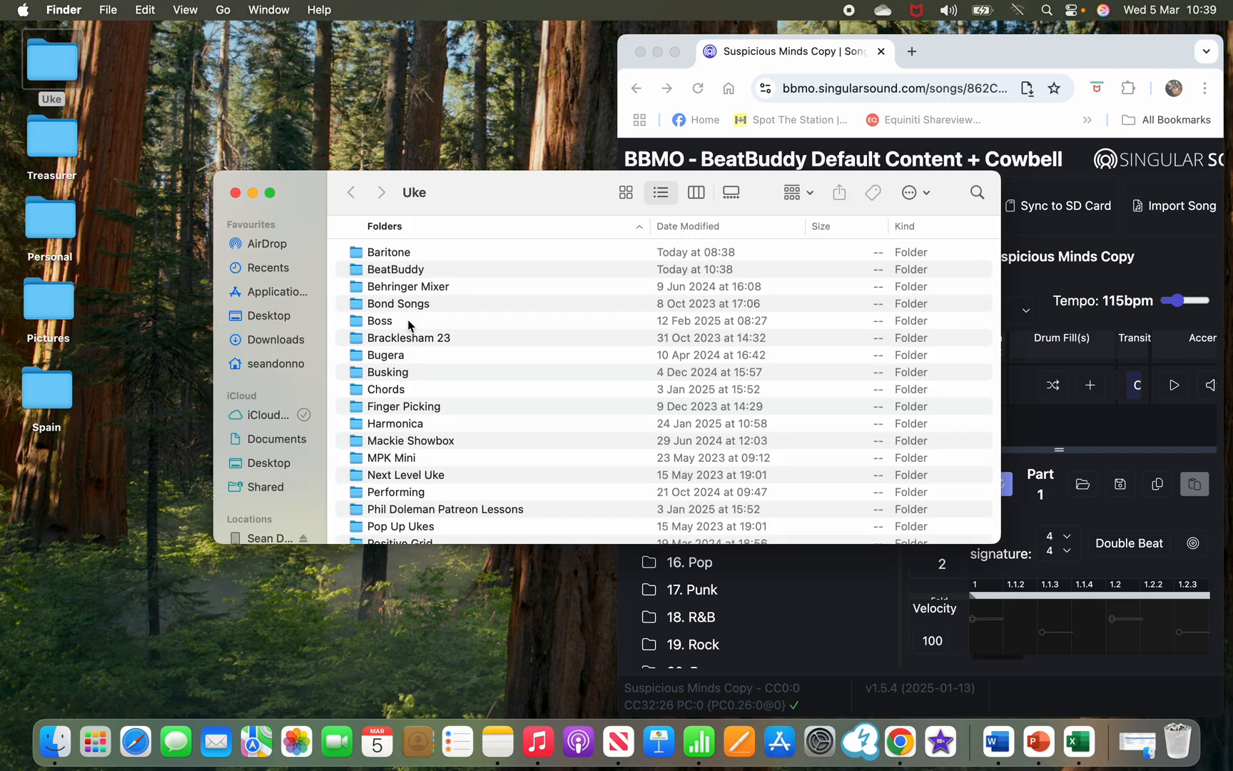
{"action": "double_click", "coordinate": [389, 269]}
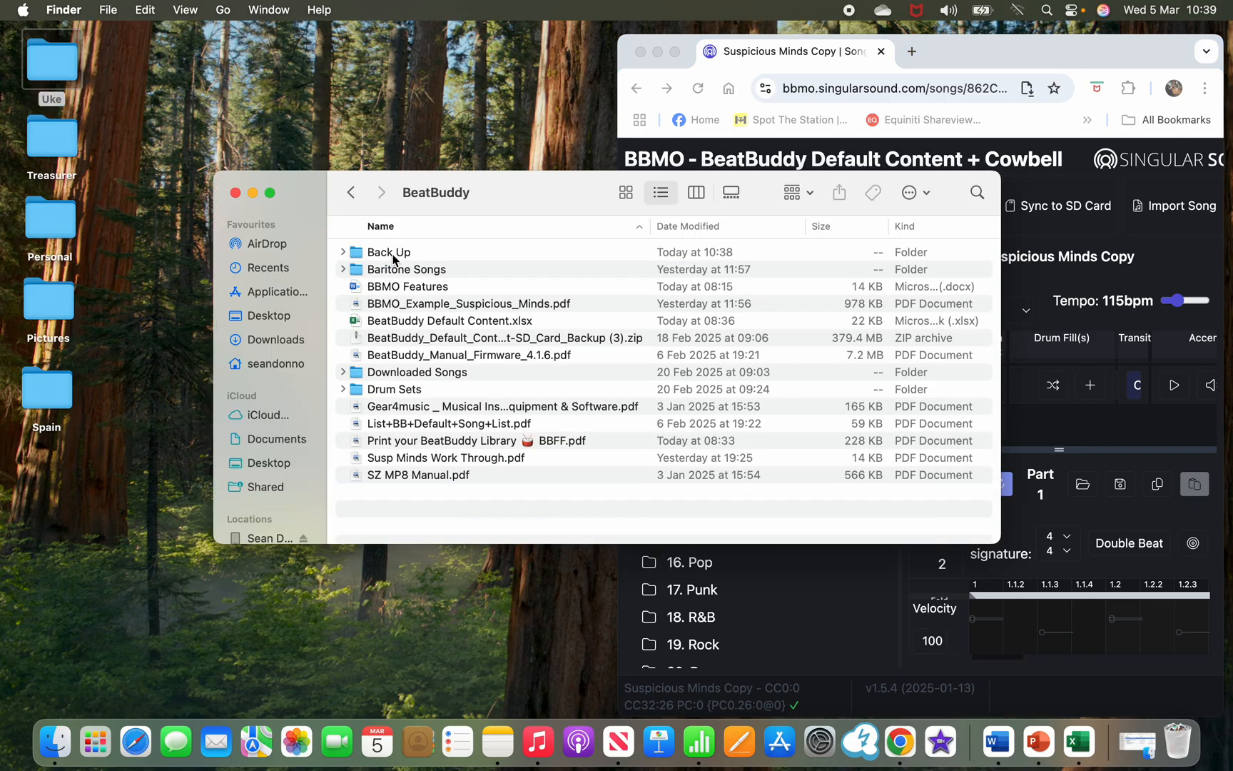
{"action": "left_click", "coordinate": [401, 305]}
{"action": "double_click", "coordinate": [401, 305]}
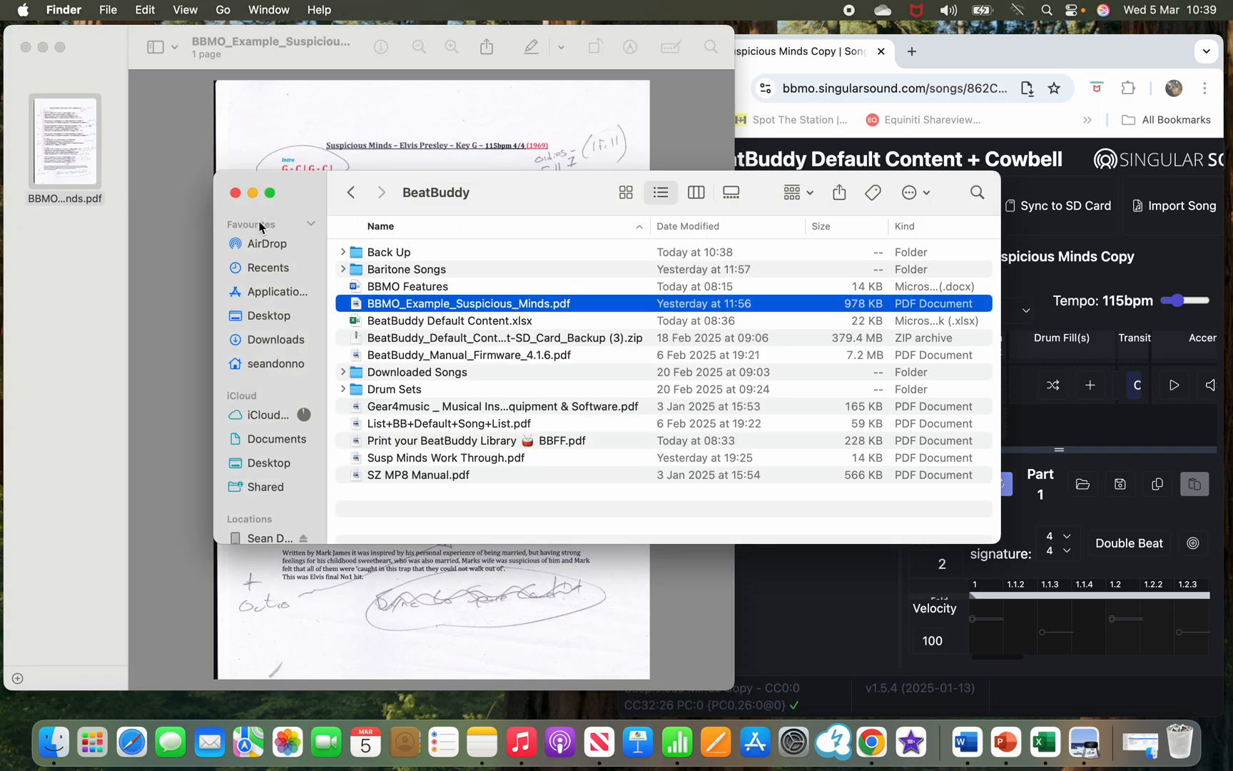
{"action": "left_click", "coordinate": [235, 193]}
Step: Examine the song sheet in full-screen view for the drum fills noted beside Parts 2 and 3, and leave full screen
{"action": "left_click", "coordinate": [61, 49]}
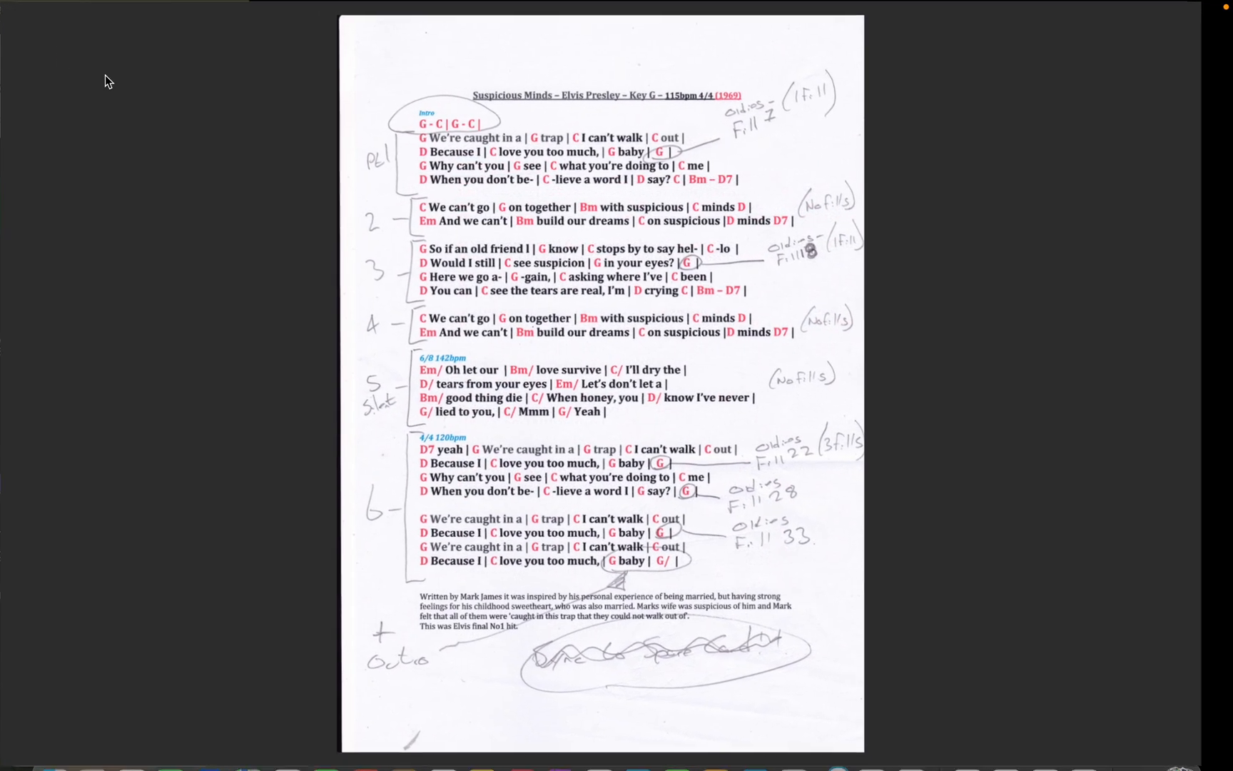
{"action": "scroll", "coordinate": [704, 342], "scroll_direction": "up", "scroll_amount": 5}
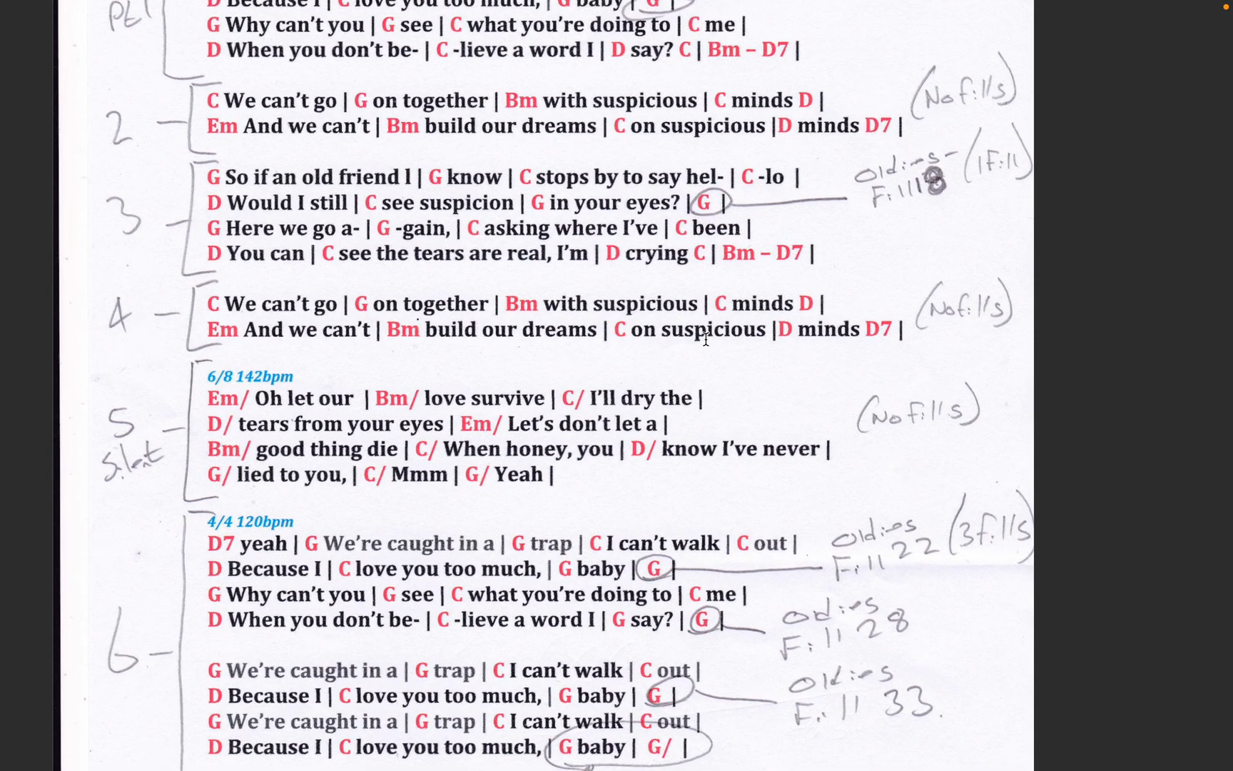
{"action": "scroll", "coordinate": [561, 330], "scroll_direction": "up", "scroll_amount": 2}
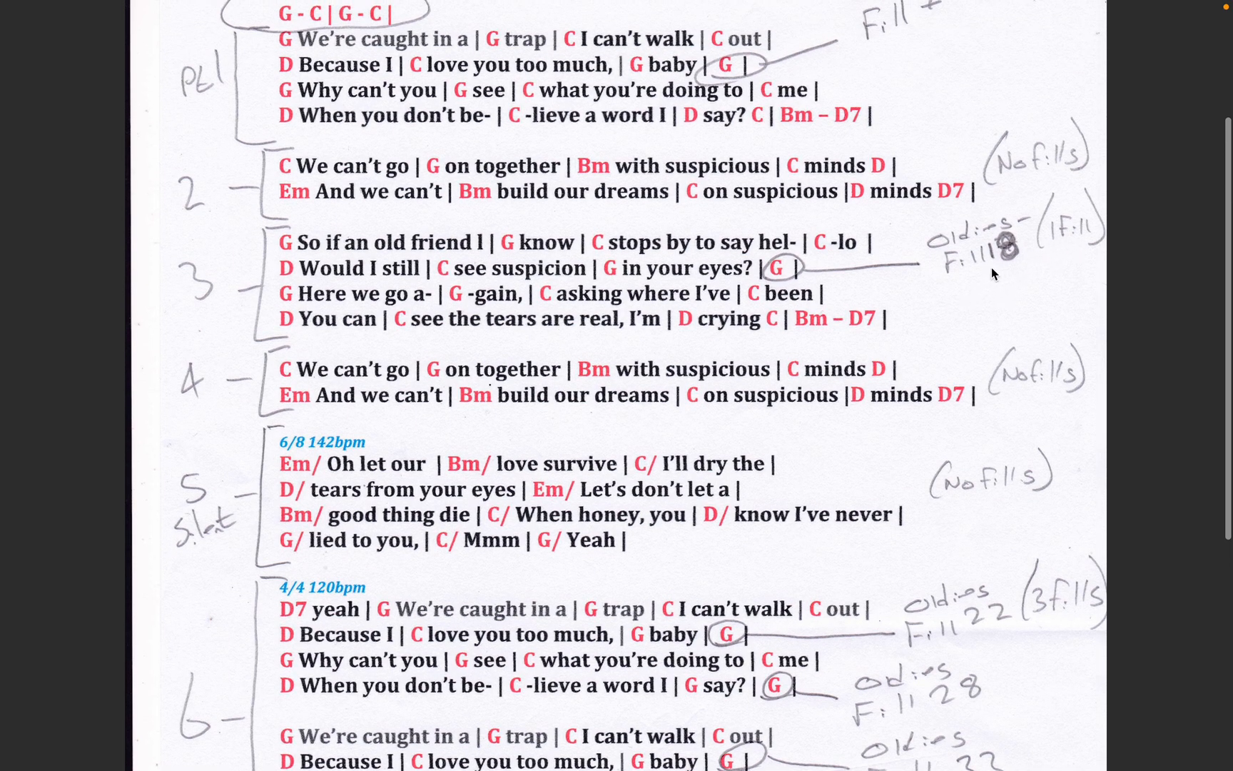
{"action": "mouse_move", "coordinate": [402, 5]}
{"action": "left_click", "coordinate": [57, 41]}
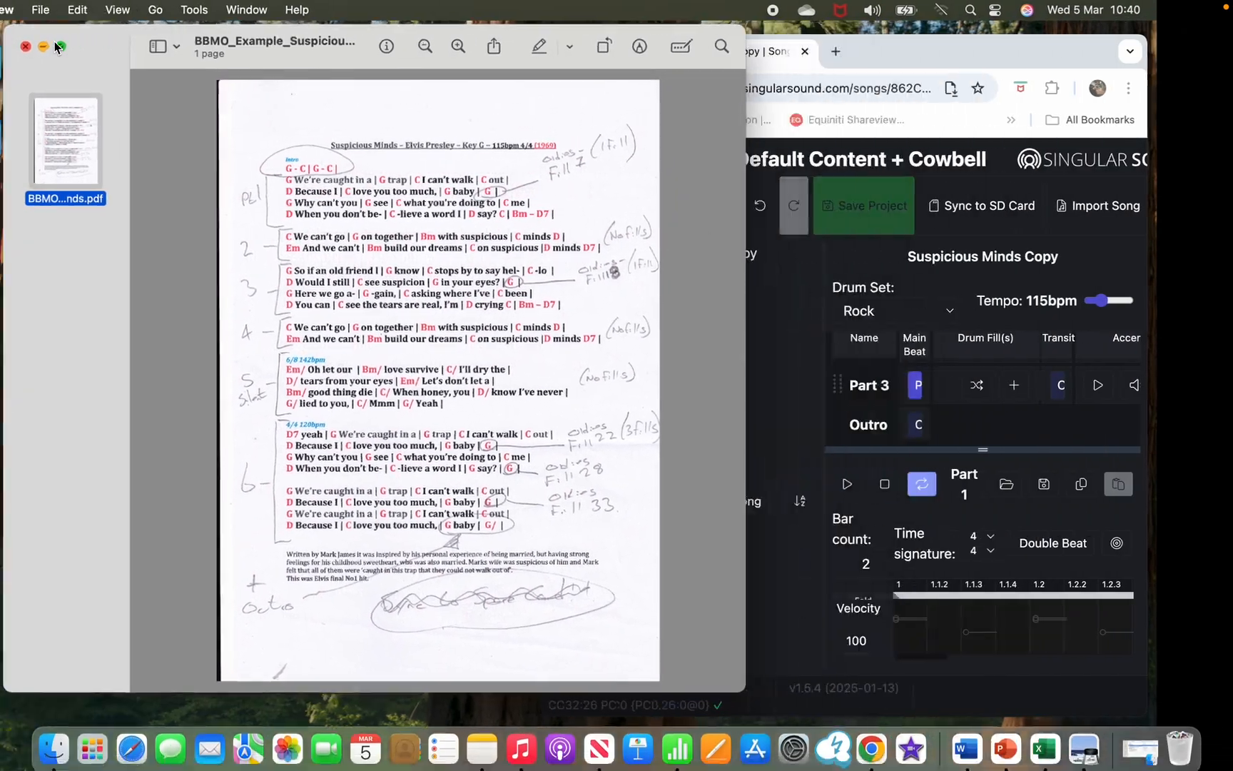
Step: Switch back to the browser, show it in full-screen view and enlarge the song's parts list
{"action": "left_click", "coordinate": [883, 69]}
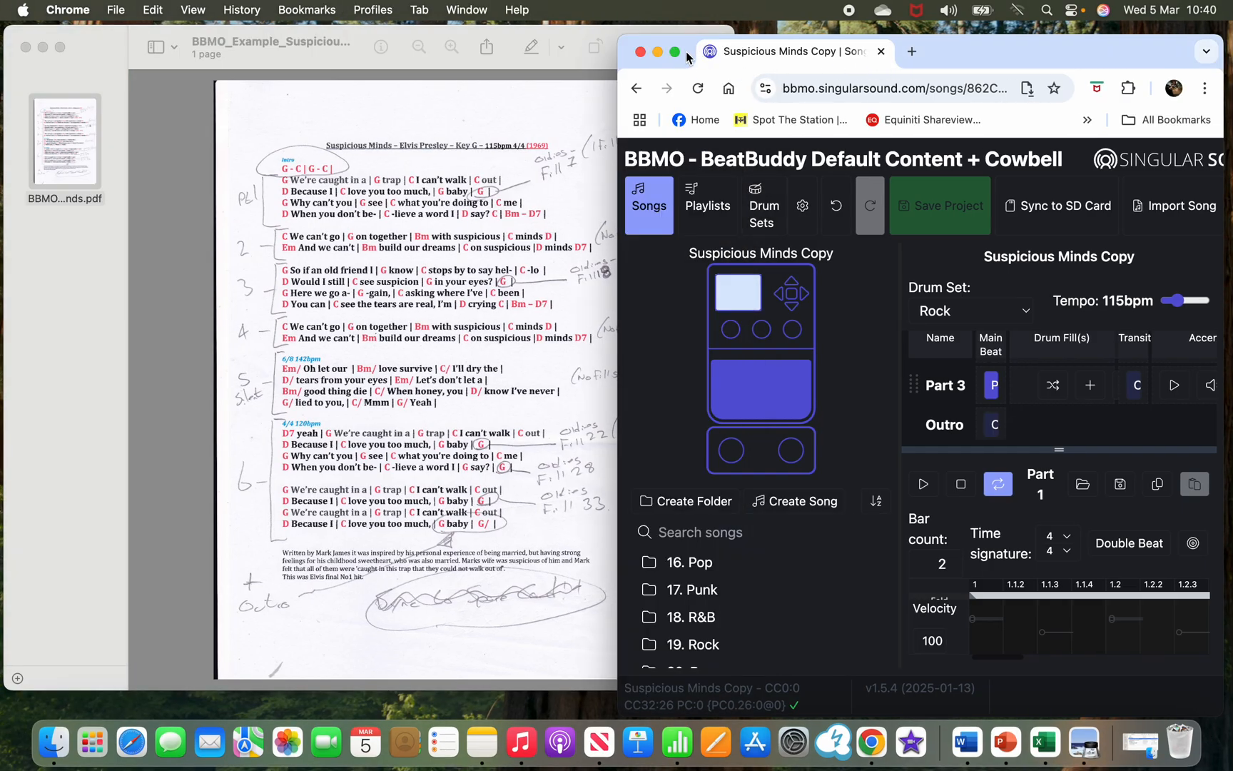
{"action": "left_click", "coordinate": [678, 52]}
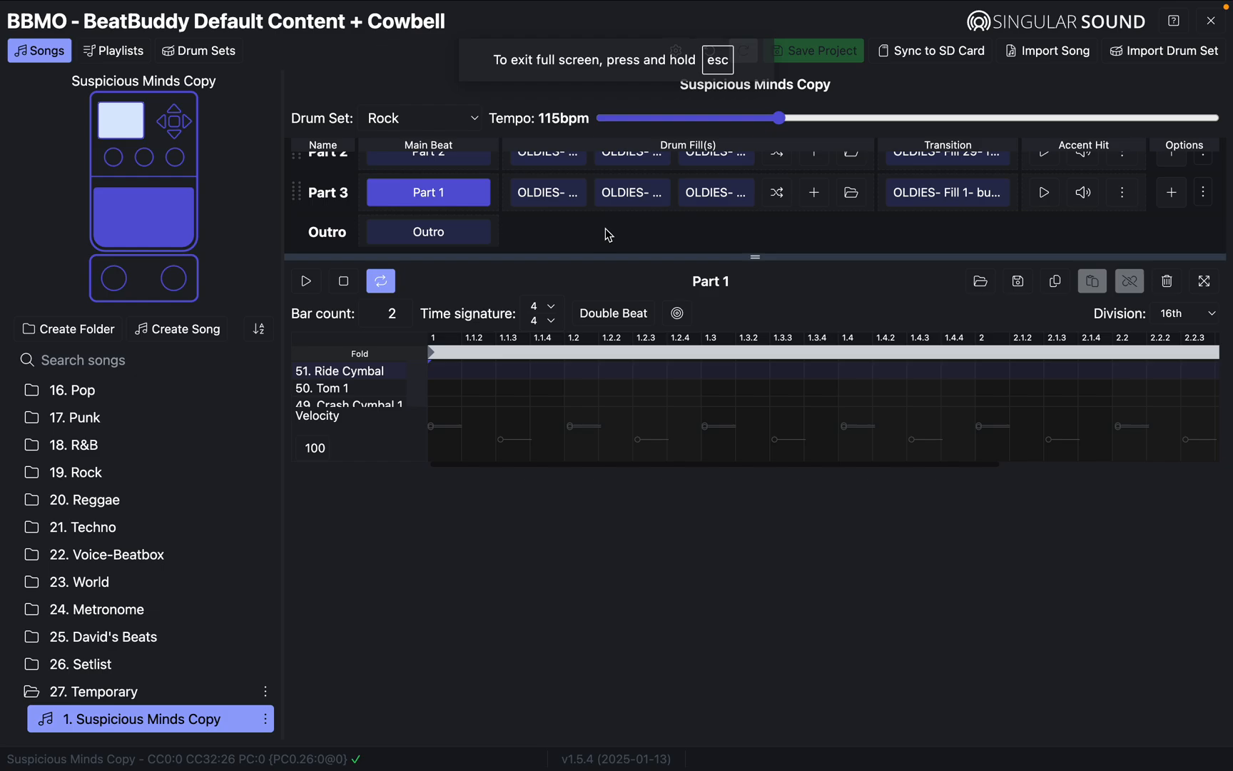
{"action": "left_click_drag", "start_coordinate": [756, 257], "coordinate": [746, 350]}
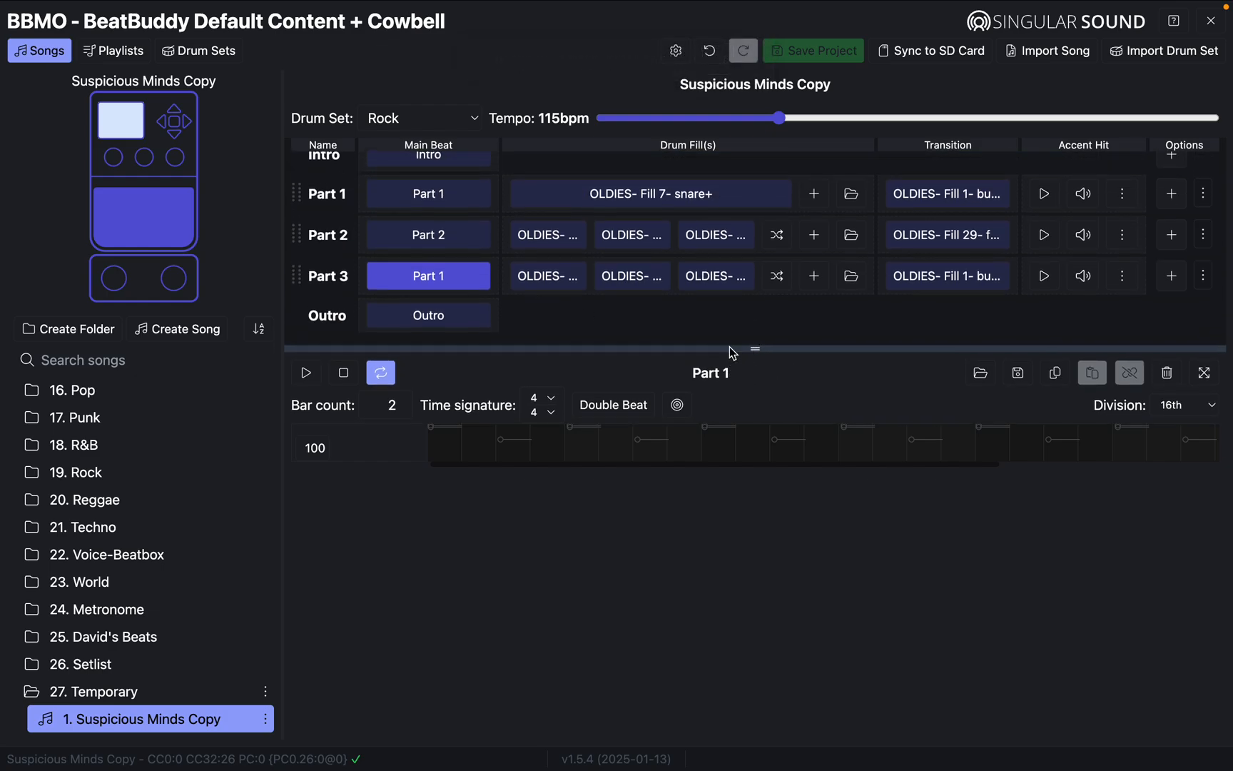
Step: Check the three drum fills of Part 3 and delete OLDIES- Fill 7 and OLDIES- Fill 11 from it
{"action": "left_click", "coordinate": [556, 280]}
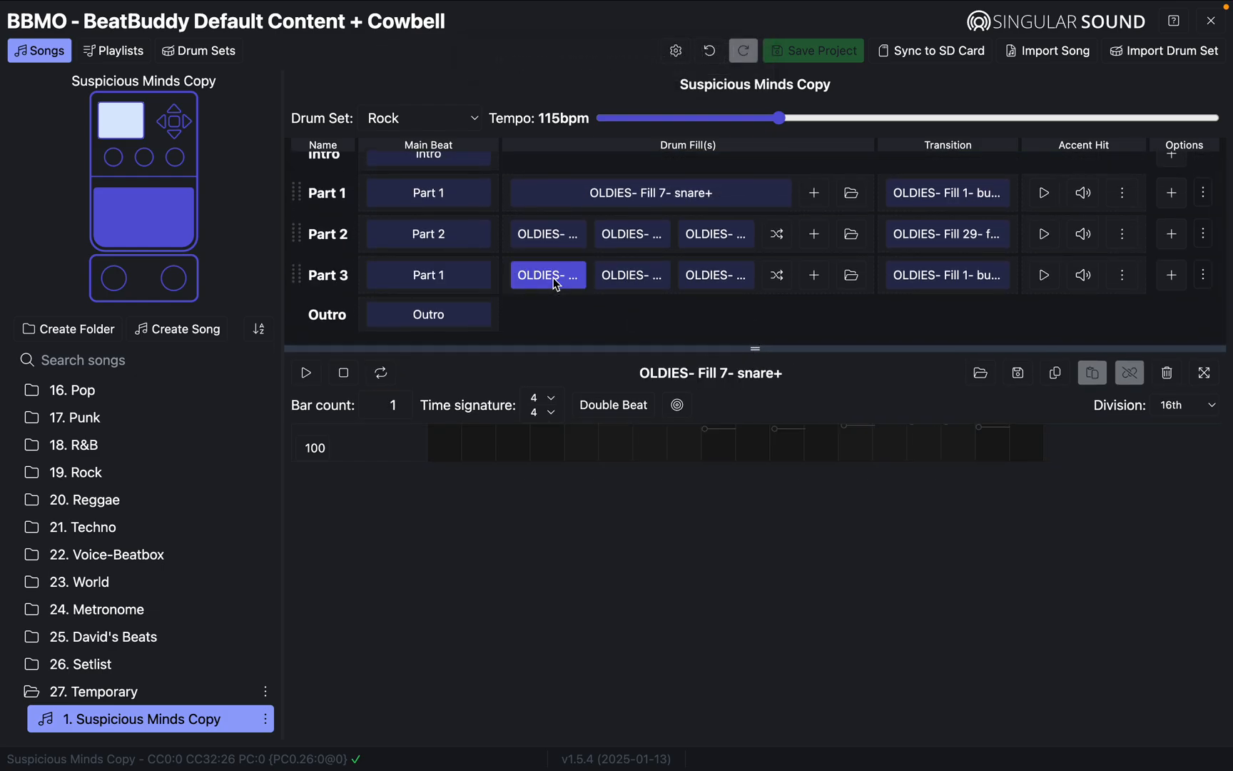
{"action": "left_click", "coordinate": [636, 278]}
{"action": "left_click", "coordinate": [707, 277]}
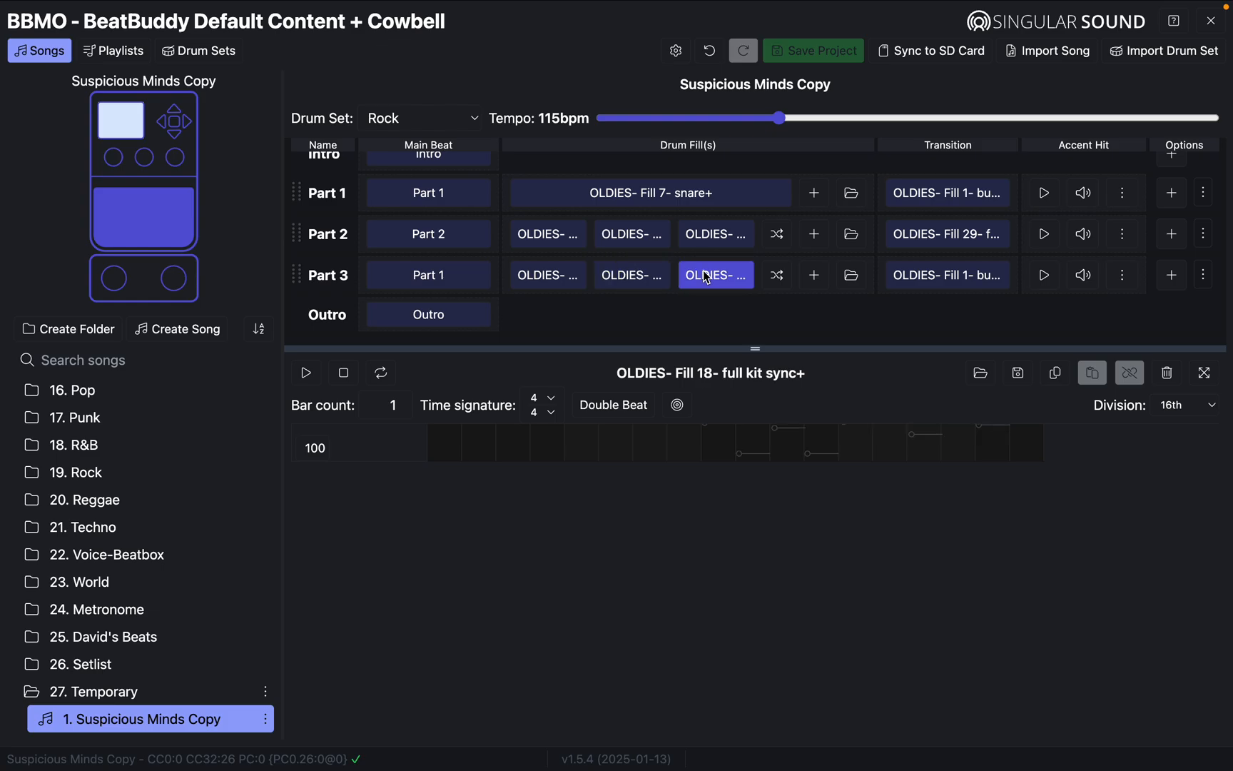
{"action": "left_click", "coordinate": [548, 279]}
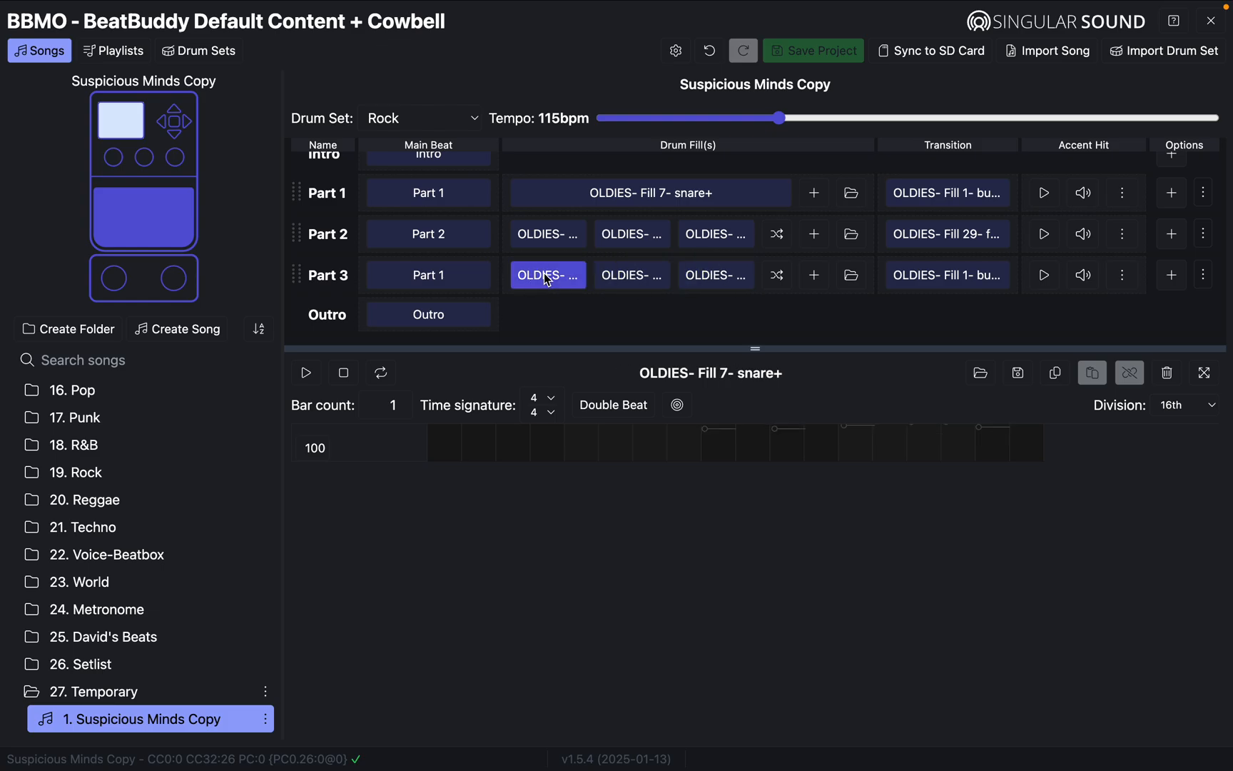
{"action": "left_click", "coordinate": [1167, 373]}
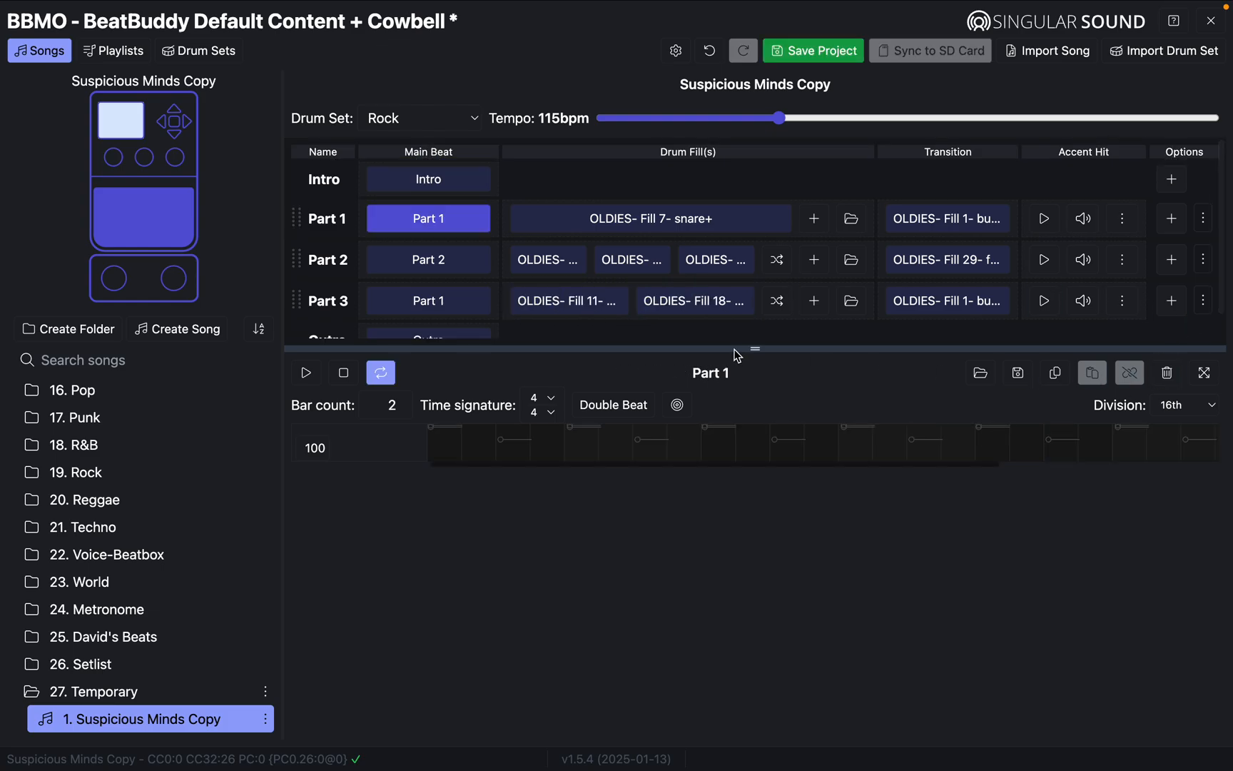
{"action": "left_click", "coordinate": [553, 306]}
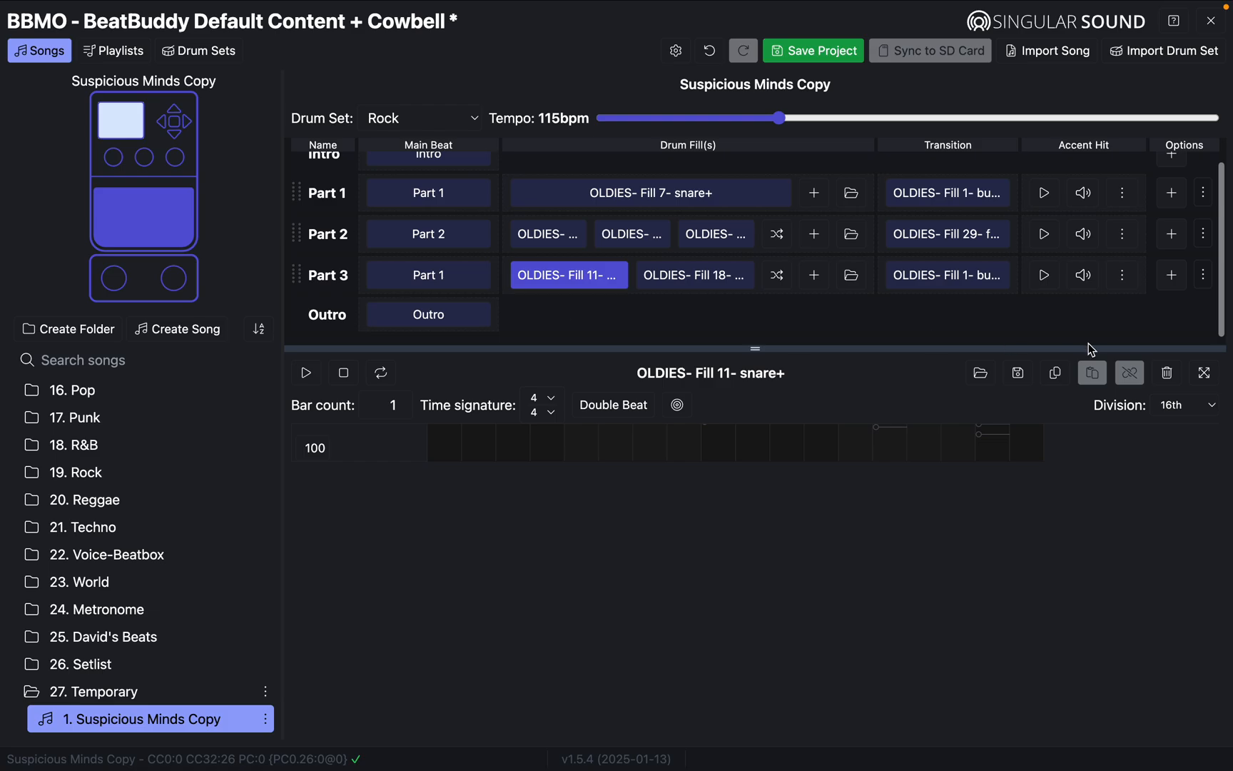
{"action": "left_click", "coordinate": [1168, 374]}
{"action": "left_click", "coordinate": [1205, 372]}
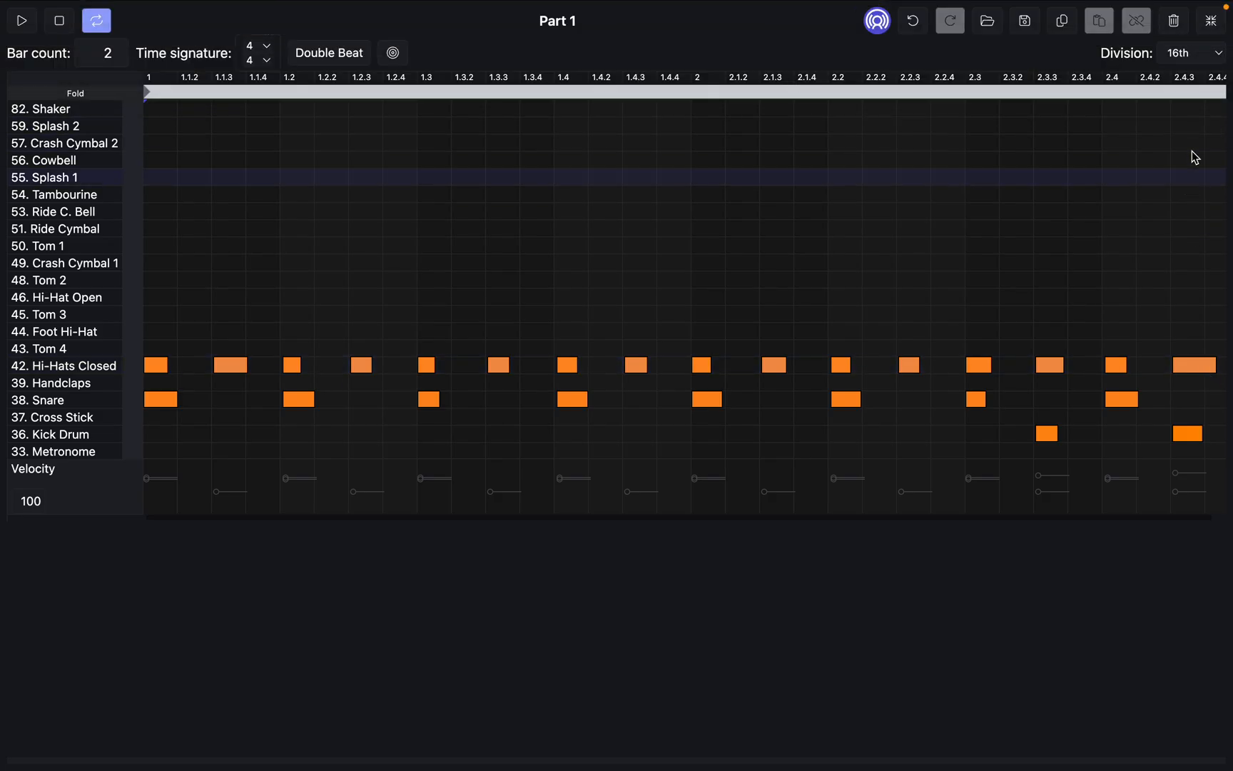
{"action": "left_click", "coordinate": [1211, 20]}
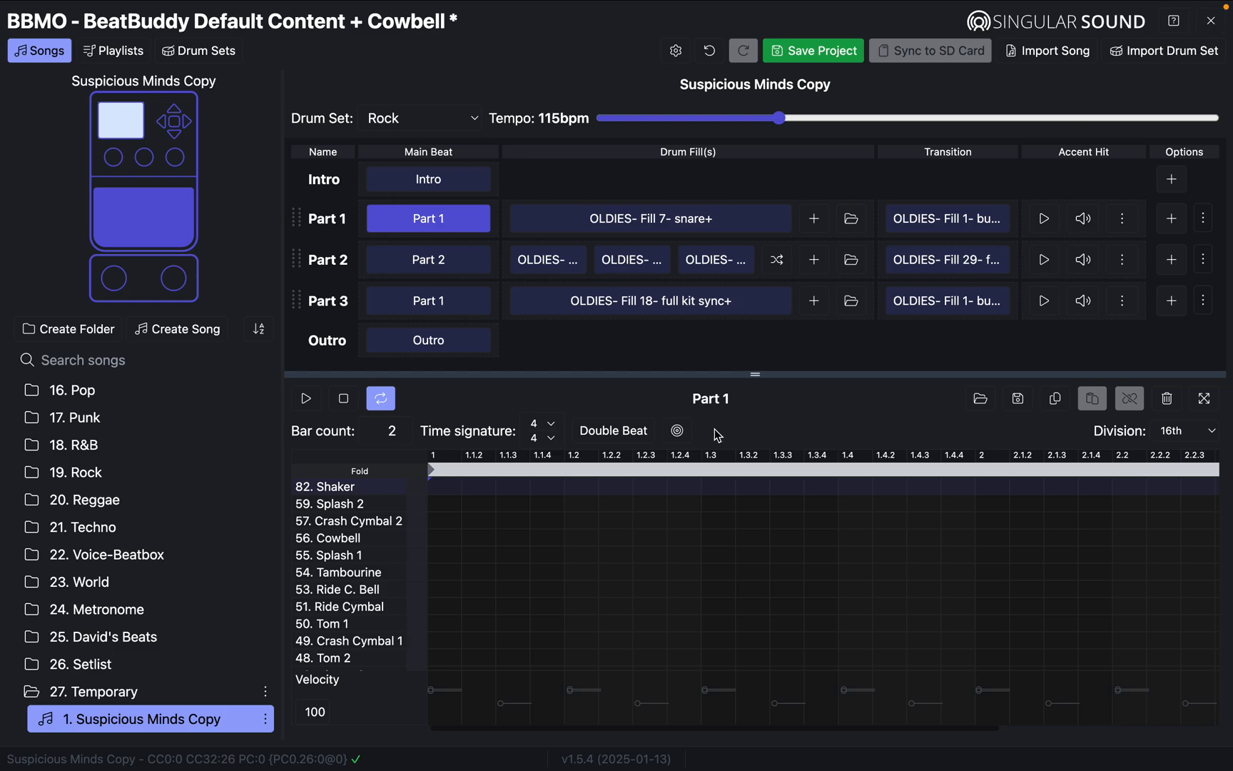
Step: Play OLDIES- Fill 18 in Part 3 and save the project
{"action": "scroll", "coordinate": [685, 592], "scroll_direction": "down", "scroll_amount": 3}
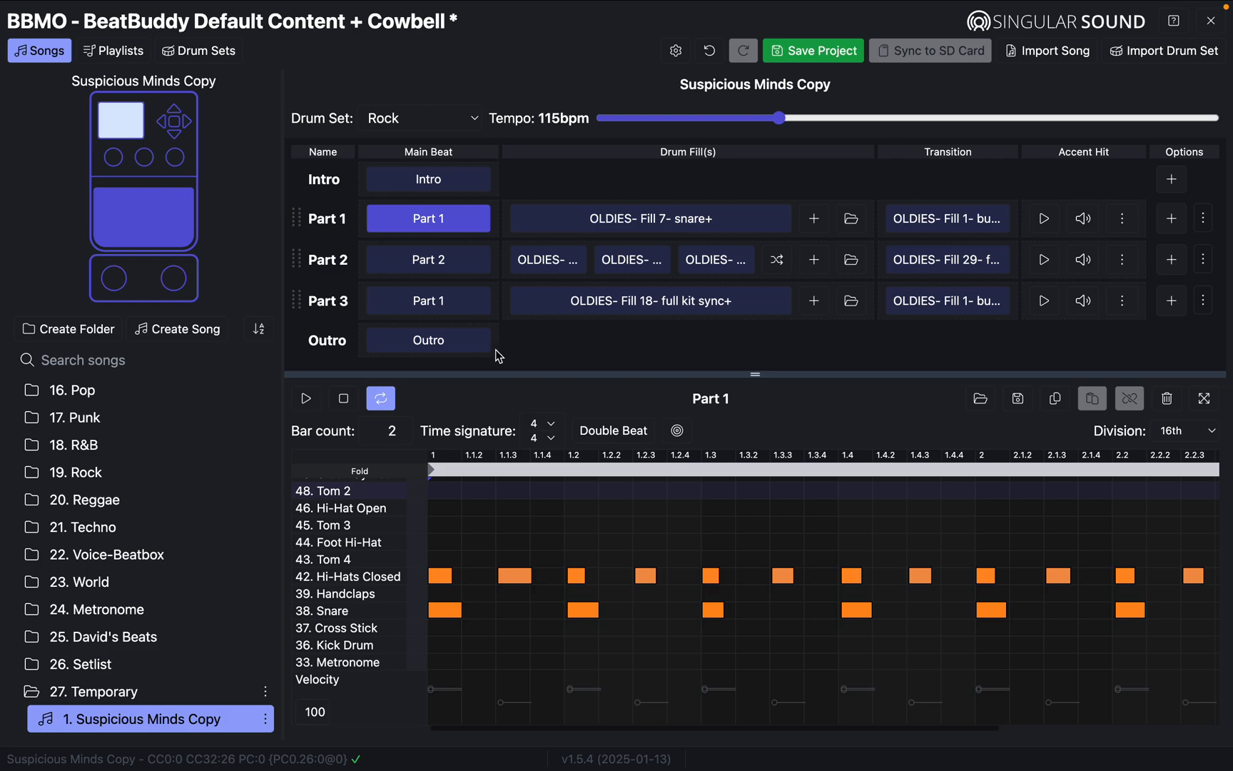
{"action": "left_click", "coordinate": [670, 303]}
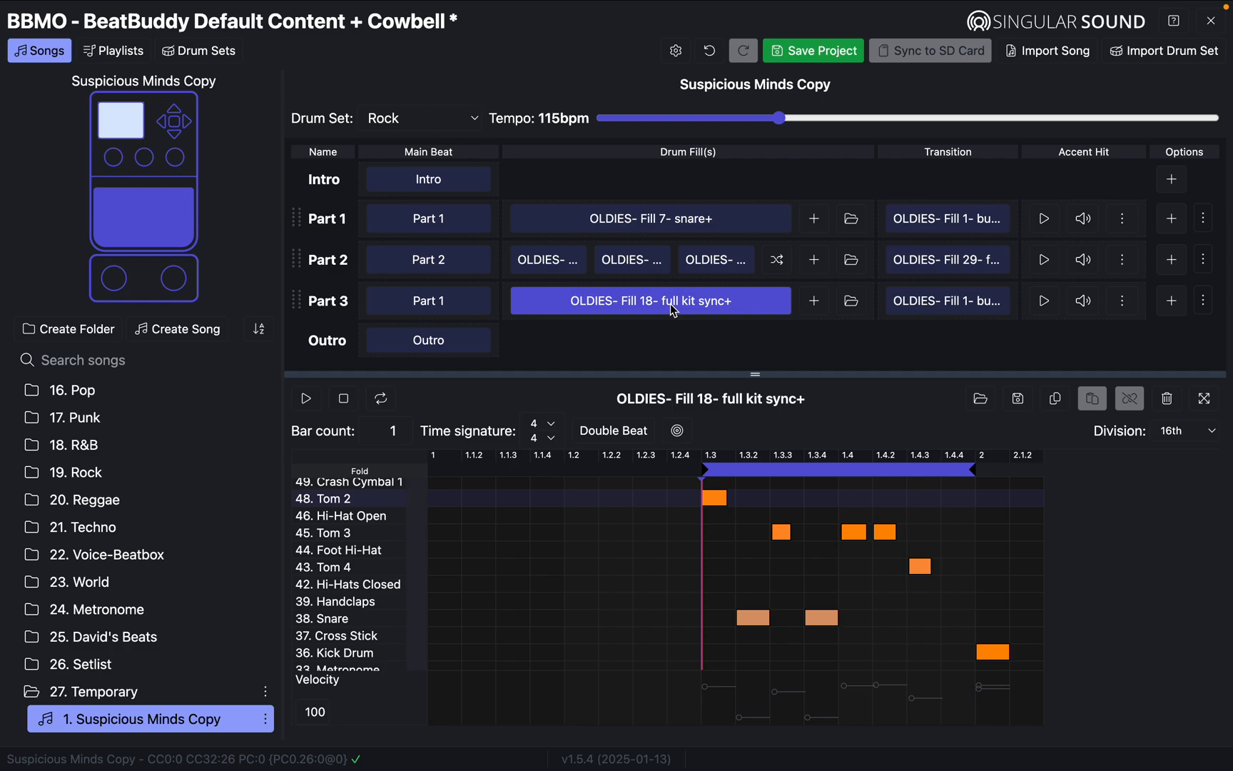
{"action": "left_click", "coordinate": [308, 401]}
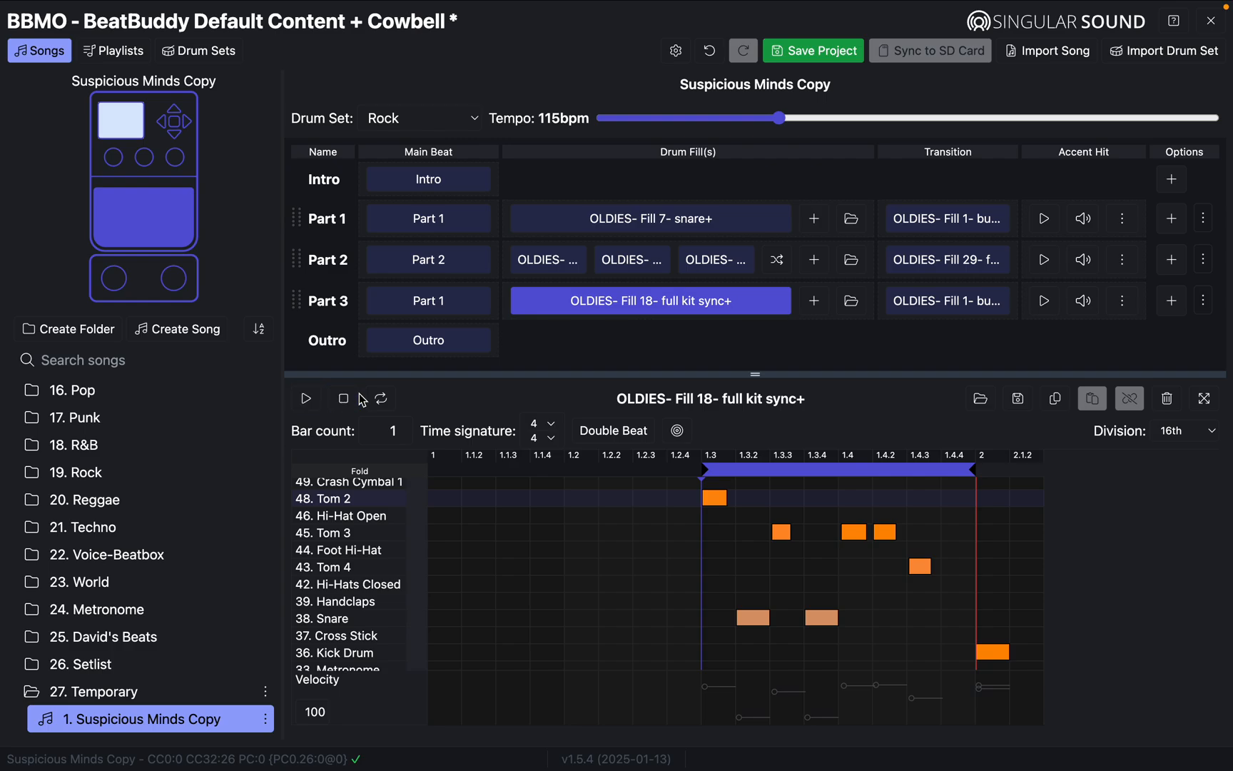
{"action": "left_click", "coordinate": [816, 54]}
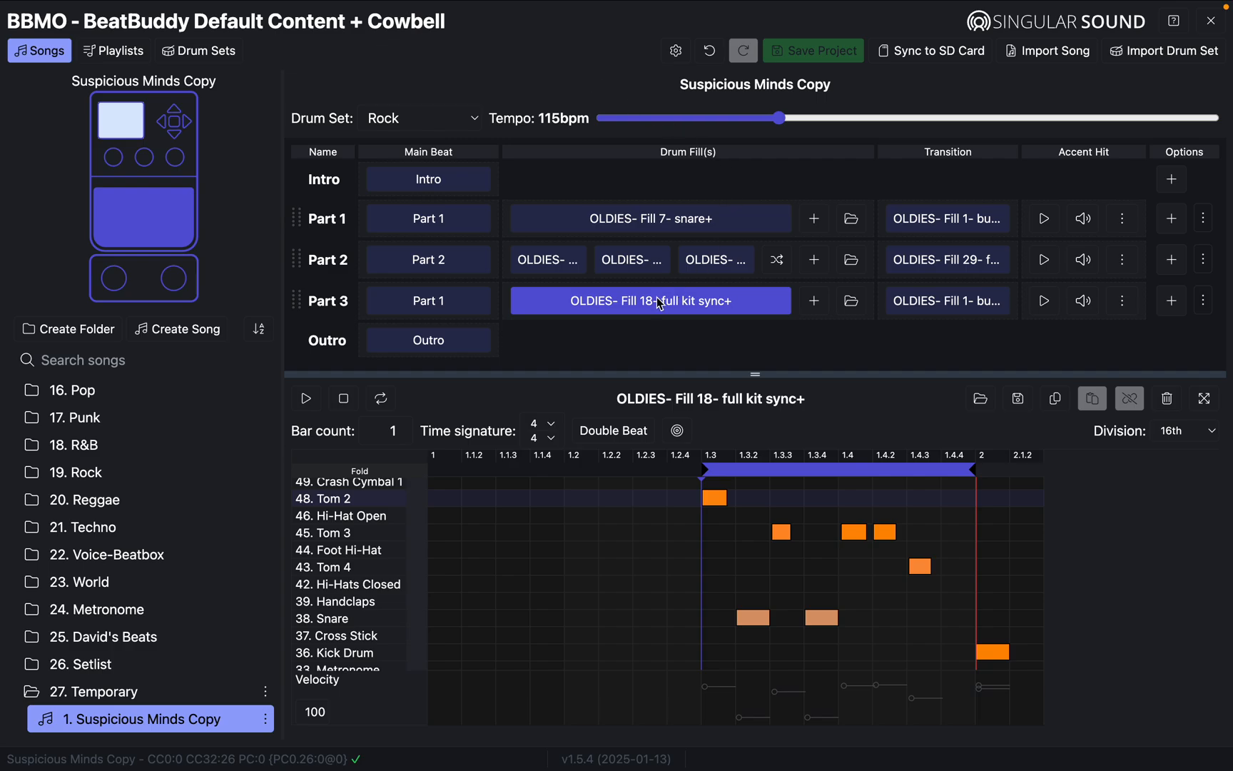
Step: Try undoing and redoing the Part 3 fill deletions, and delete OLDIES- Fill 11 from Part 3 again
{"action": "left_click", "coordinate": [714, 56]}
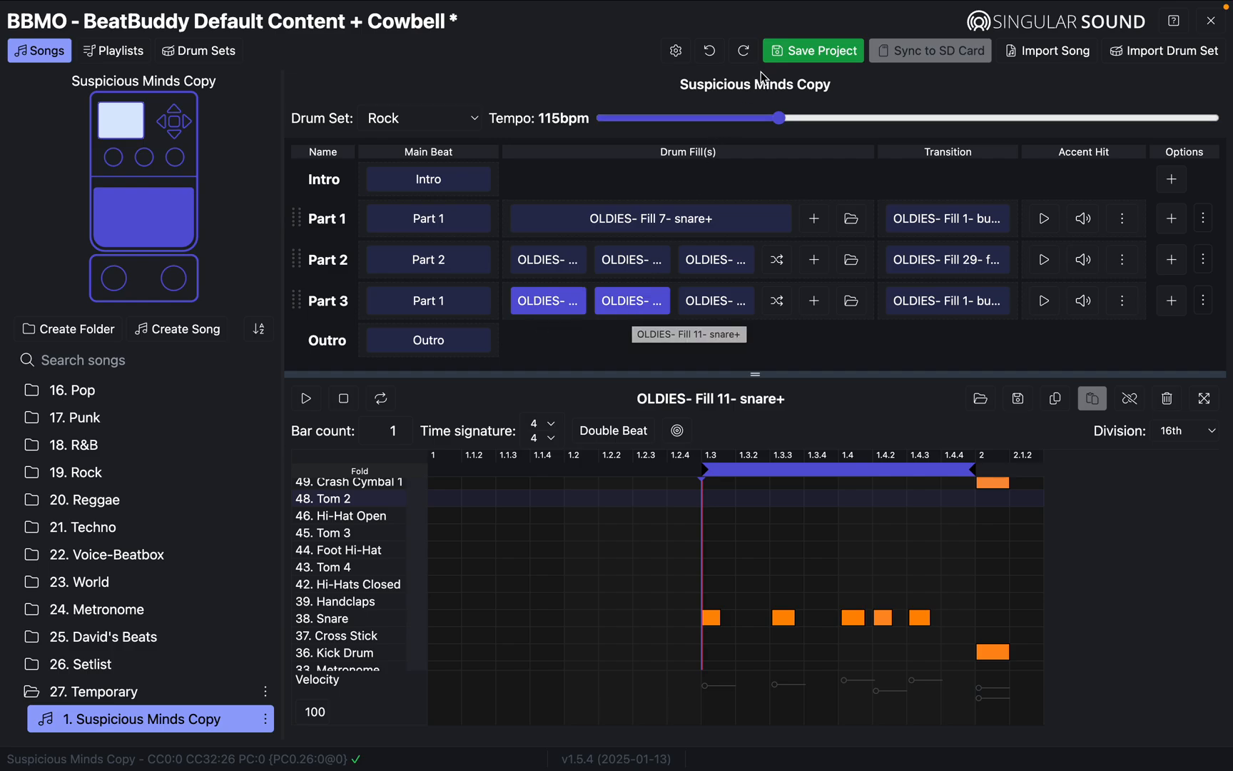
{"action": "left_click", "coordinate": [744, 51]}
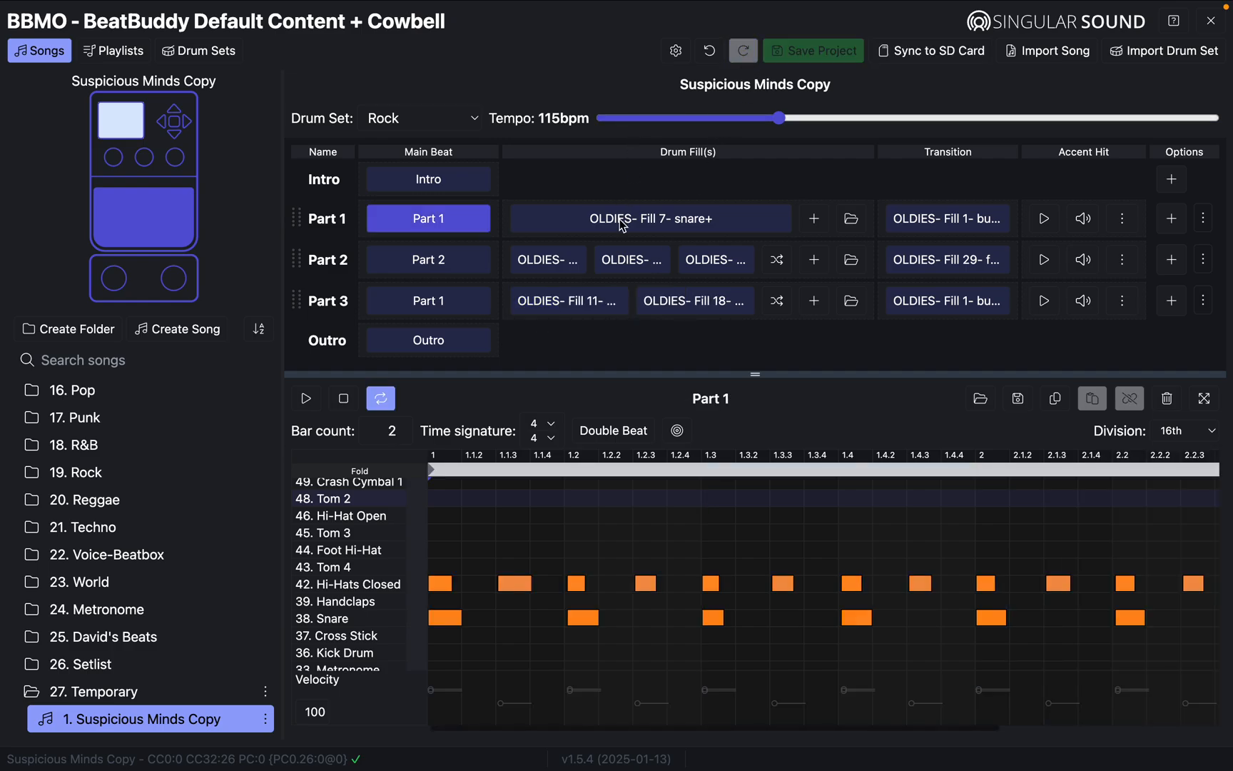
{"action": "left_click", "coordinate": [569, 309]}
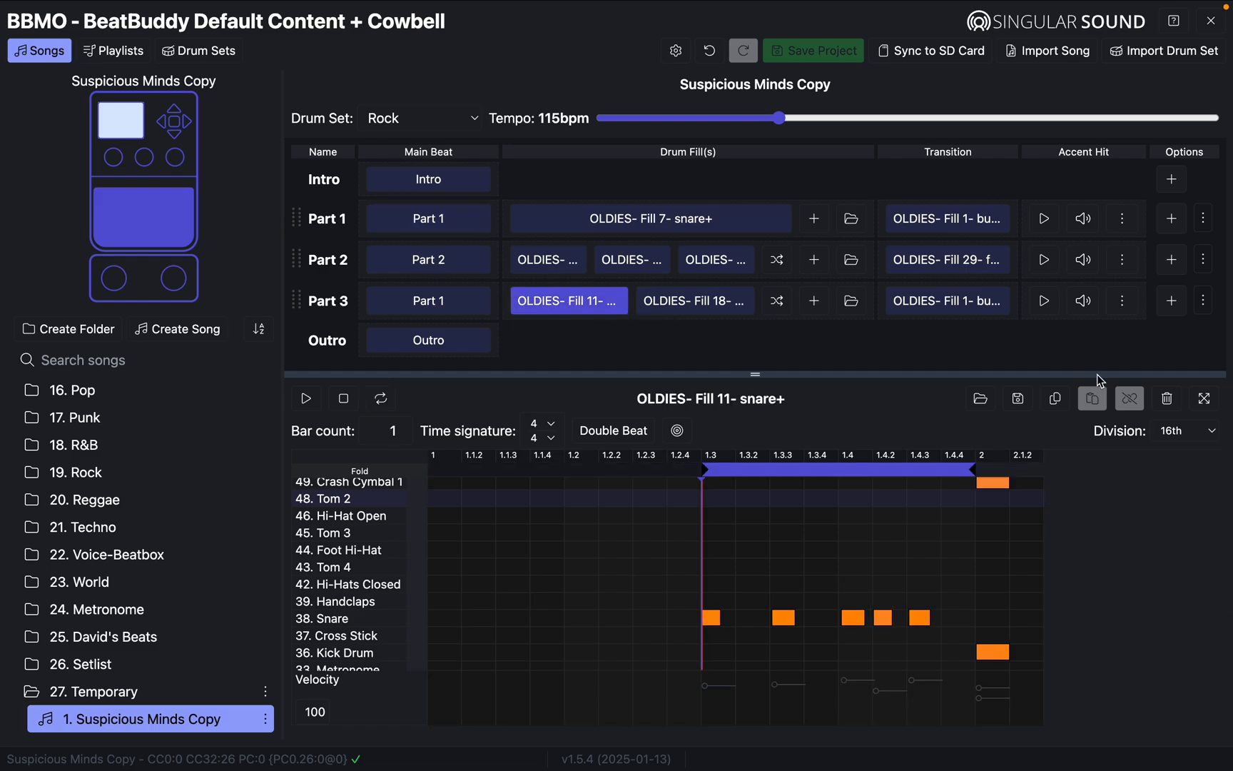
{"action": "left_click", "coordinate": [1167, 400]}
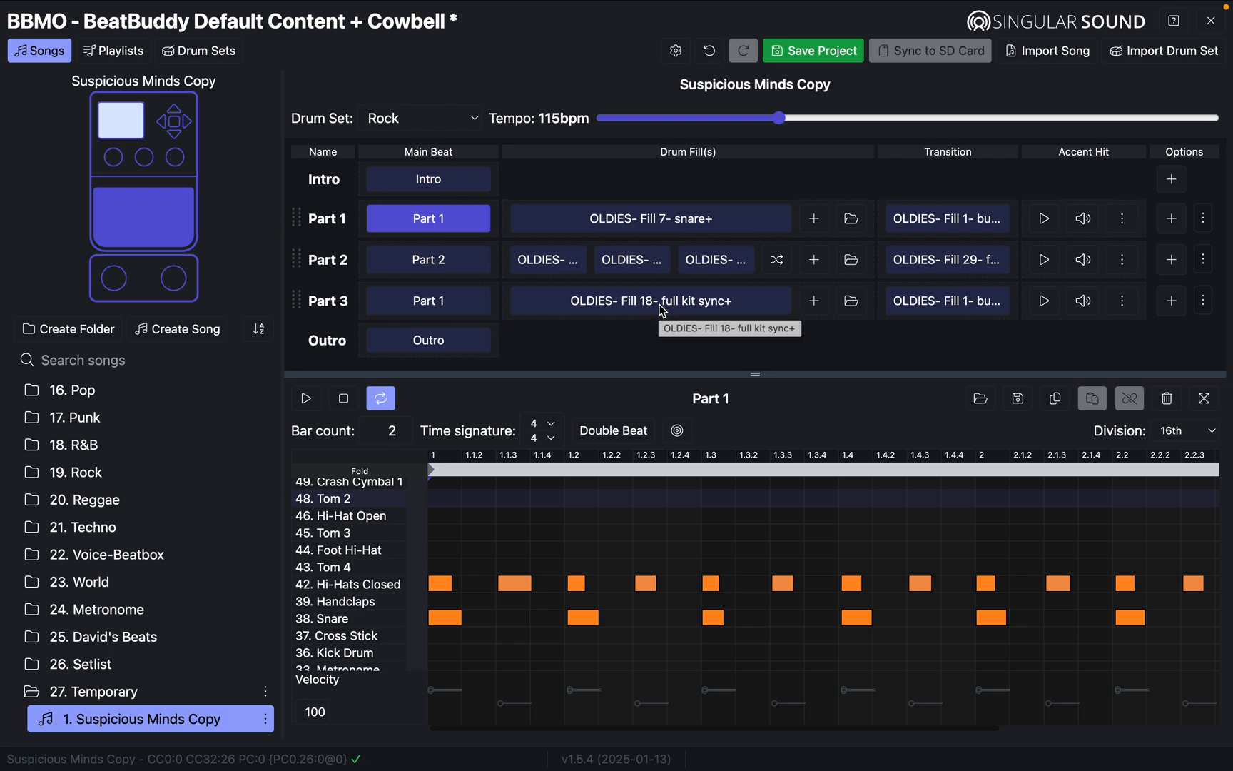
Step: Duplicate Part 2 and move the copy below the part with OLDIES- Fill 18, making it Part 4
{"action": "left_click", "coordinate": [397, 266]}
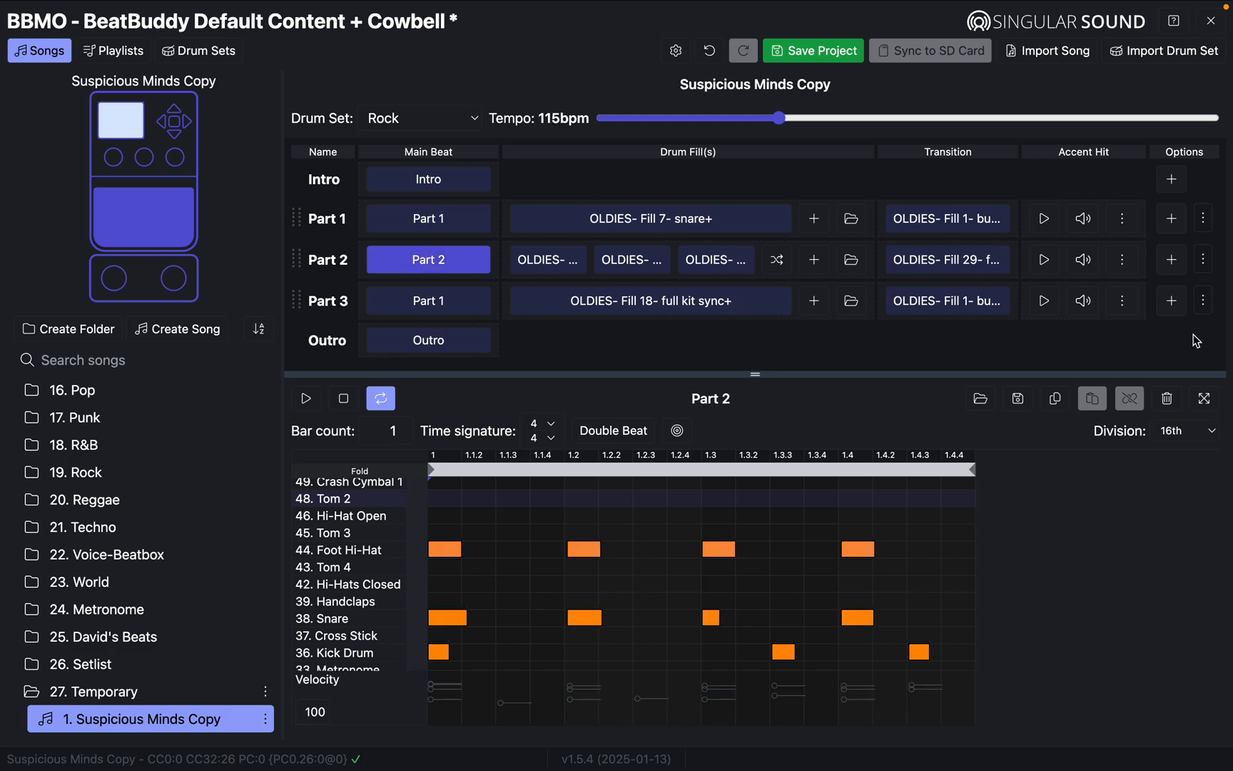
{"action": "left_click", "coordinate": [1204, 261]}
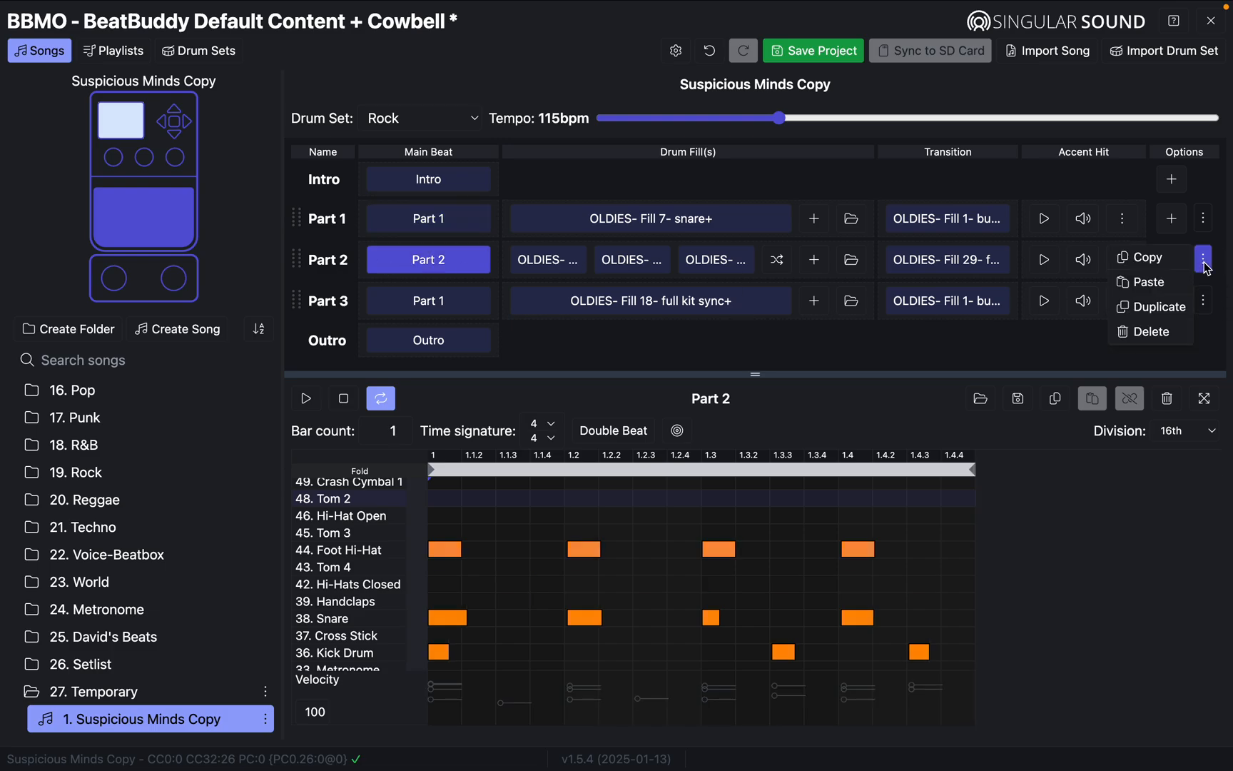
{"action": "left_click", "coordinate": [1174, 308]}
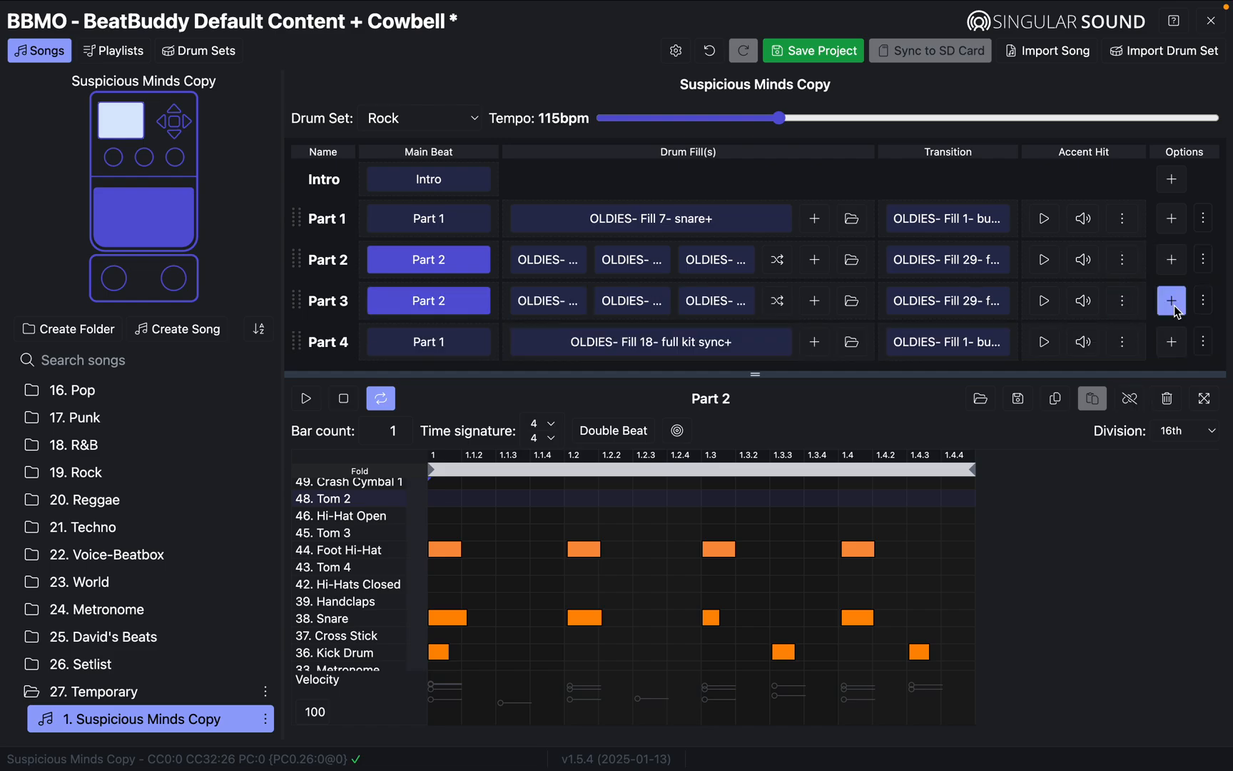
{"action": "scroll", "coordinate": [698, 282], "scroll_direction": "down", "scroll_amount": 1}
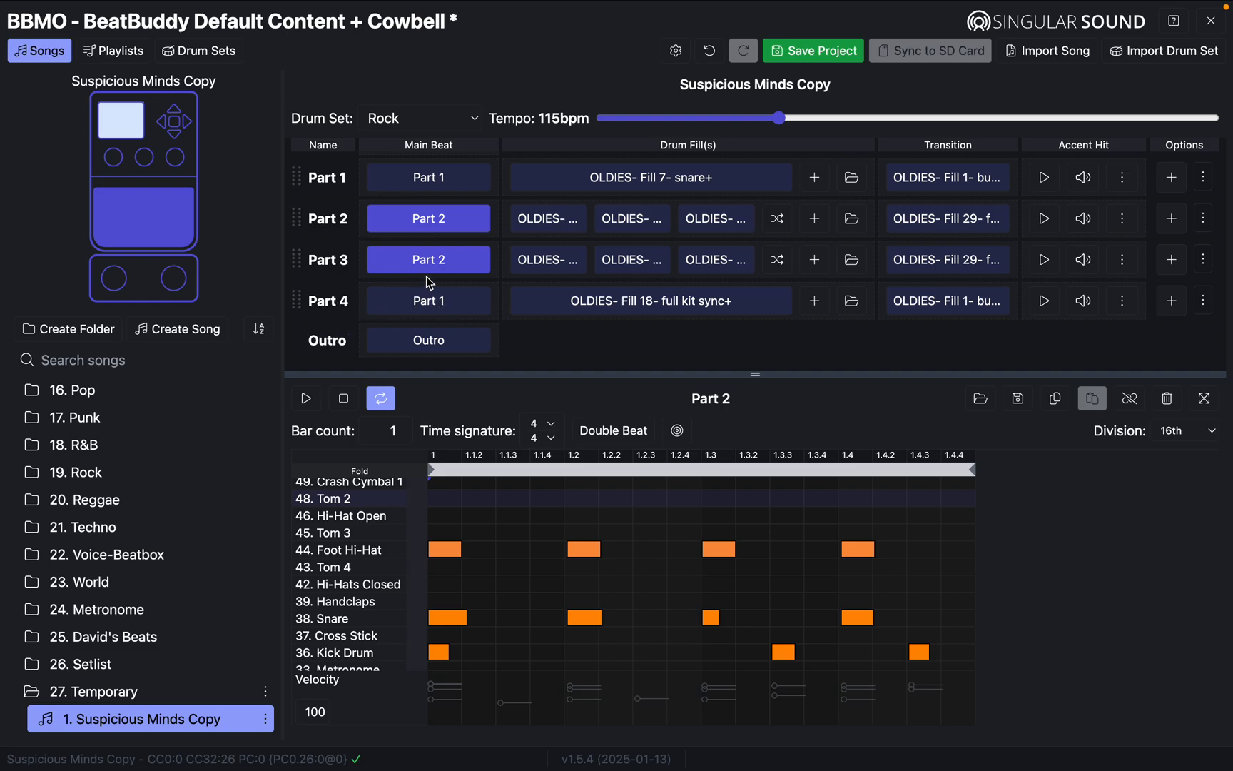
{"action": "left_click_drag", "start_coordinate": [300, 257], "coordinate": [338, 323]}
{"action": "scroll", "coordinate": [599, 331], "scroll_direction": "up", "scroll_amount": 1}
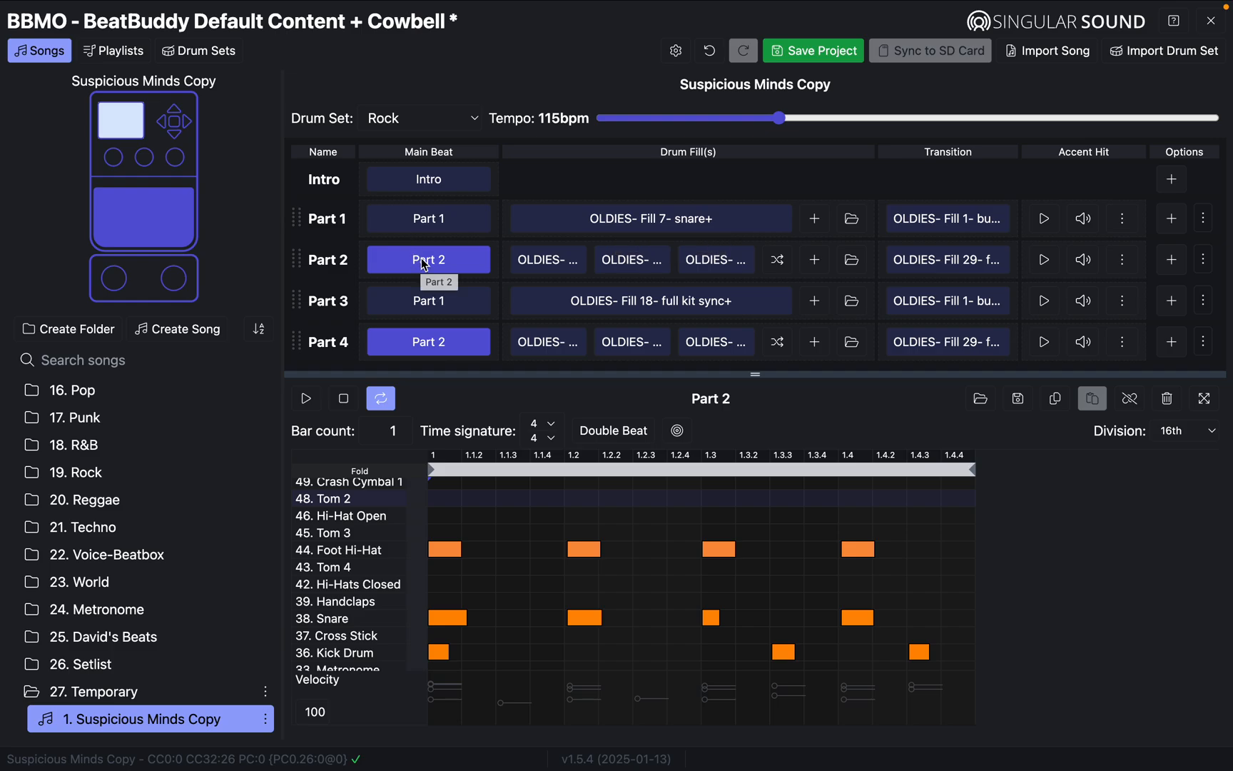
Step: Delete the OLDIES- Fill 22, Fill 28 and Fill 33 drum fills from Part 2 and save the project
{"action": "scroll", "coordinate": [423, 264], "scroll_direction": "down", "scroll_amount": 1}
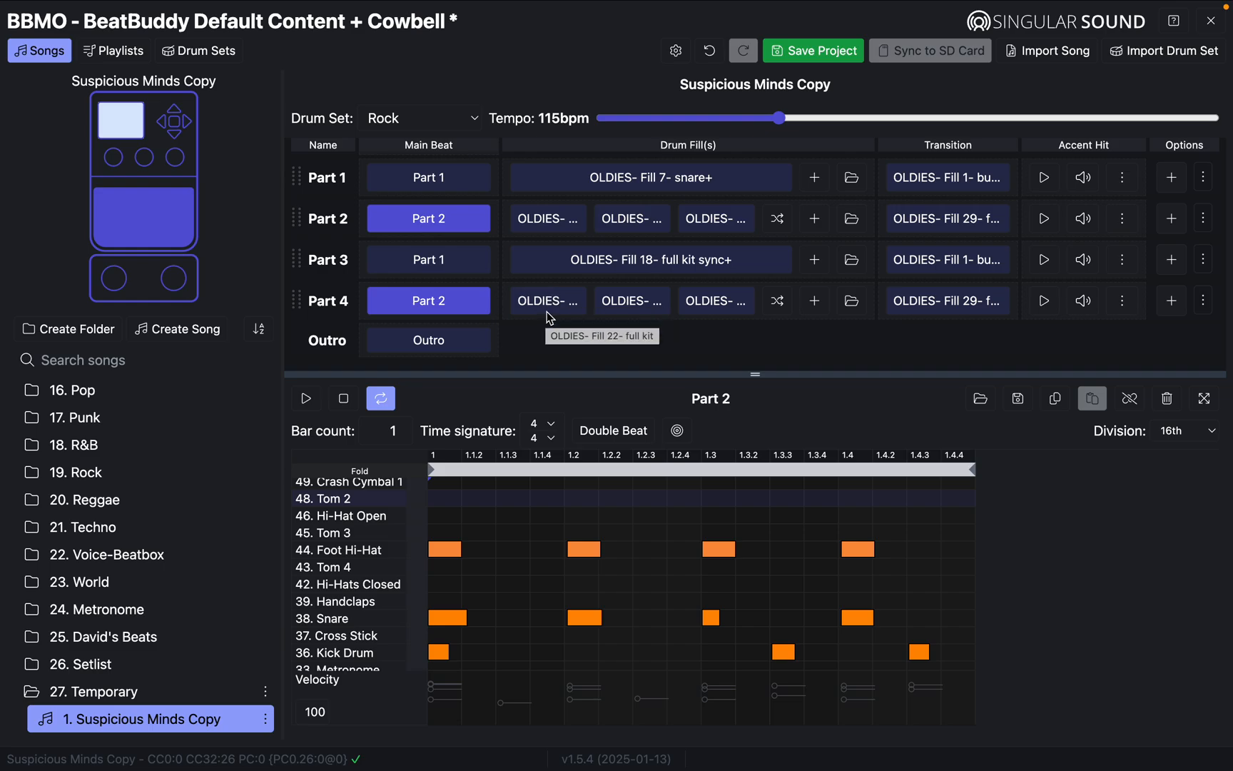
{"action": "left_click", "coordinate": [537, 226]}
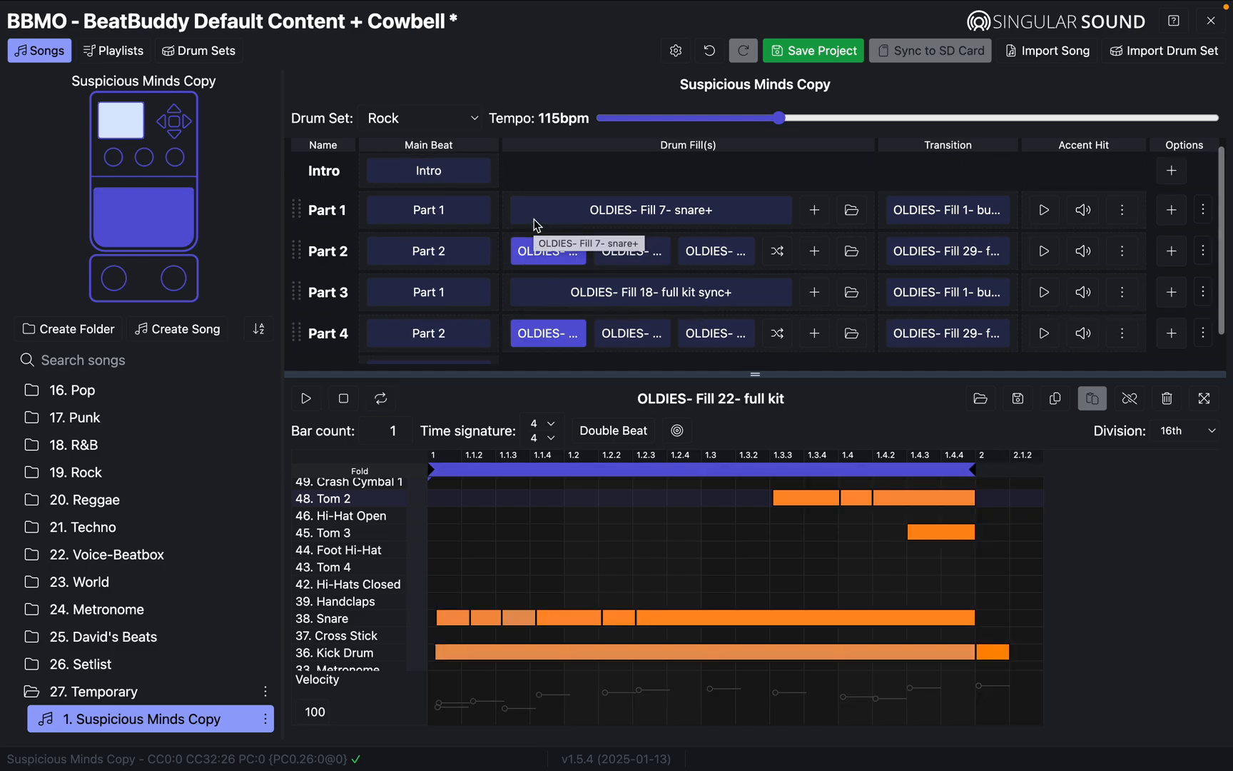
{"action": "left_click", "coordinate": [1168, 398]}
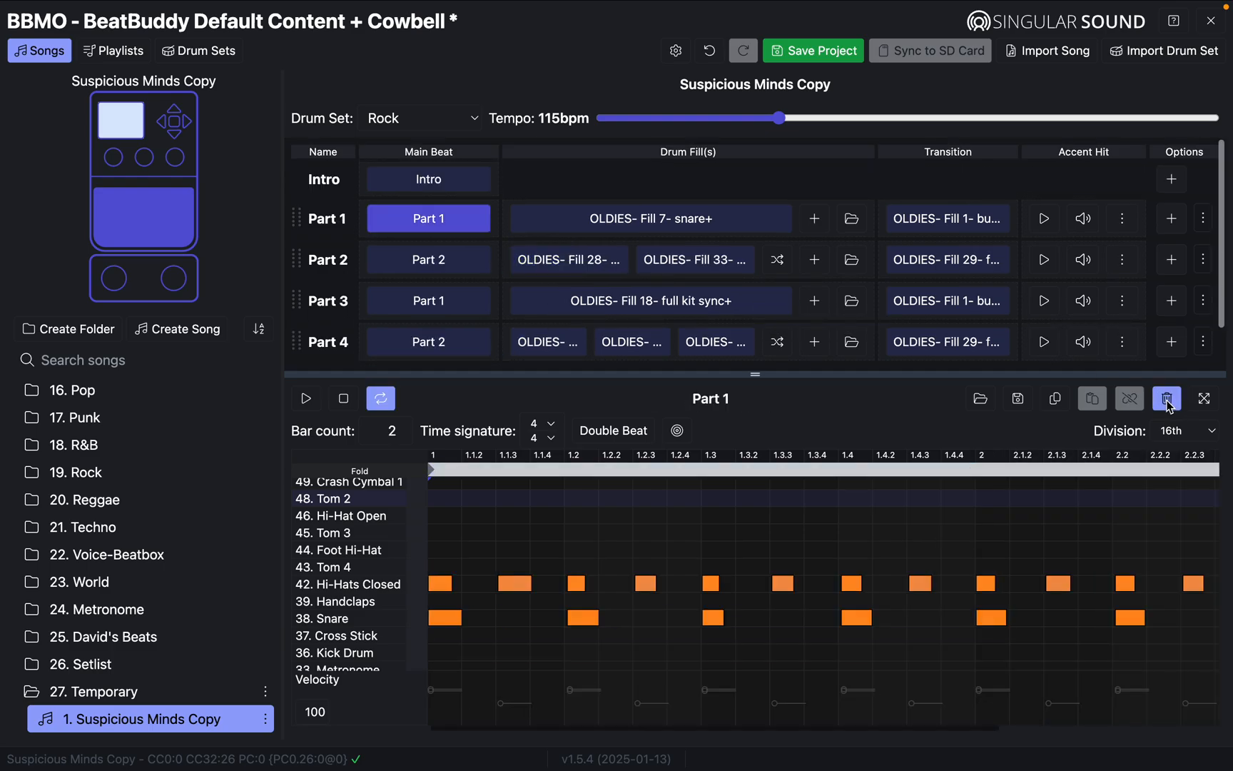
{"action": "left_click", "coordinate": [563, 257]}
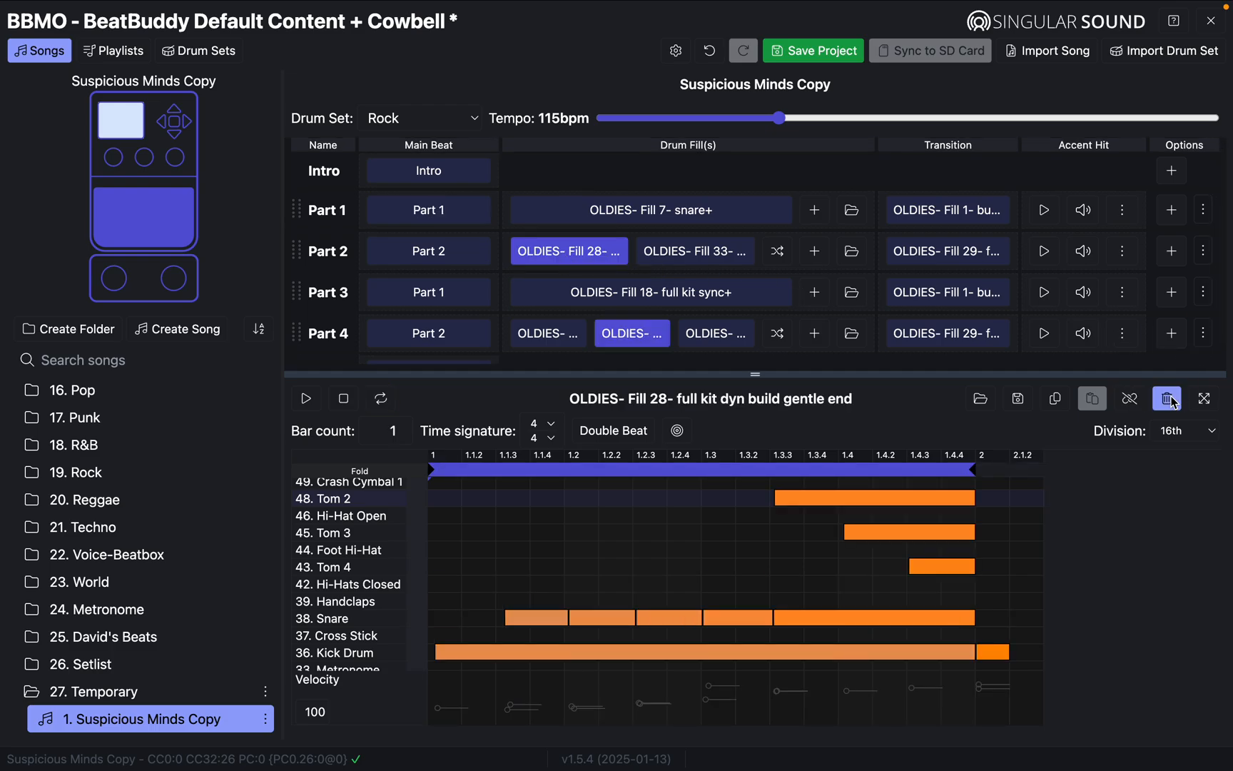
{"action": "left_click", "coordinate": [1168, 398]}
{"action": "left_click", "coordinate": [677, 261]}
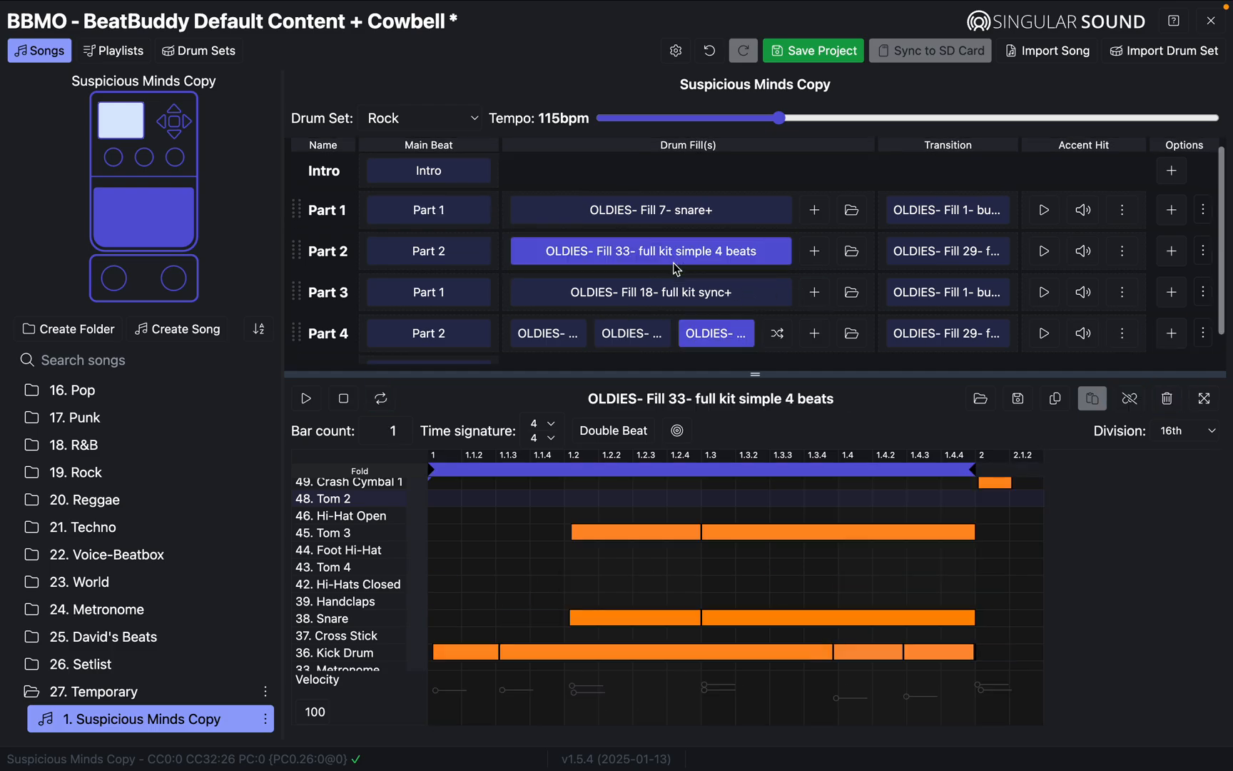
{"action": "left_click", "coordinate": [1168, 400]}
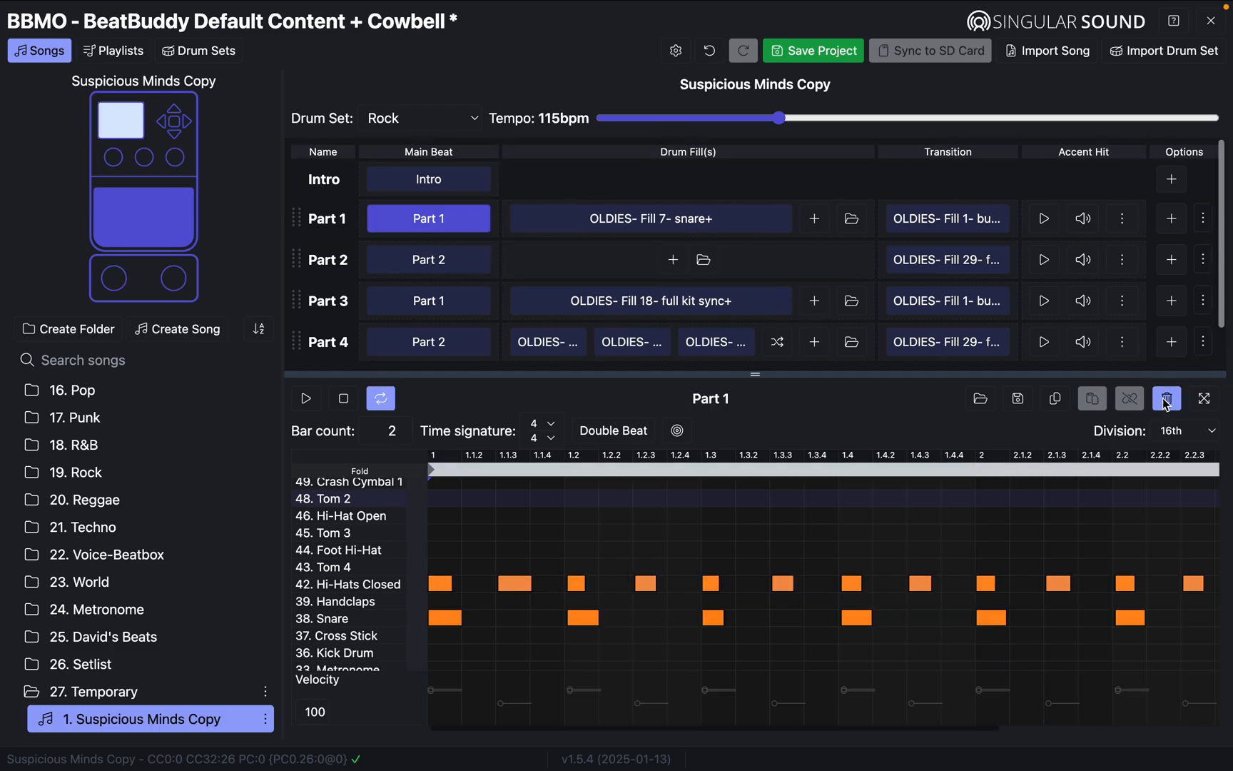
{"action": "left_click", "coordinate": [803, 53]}
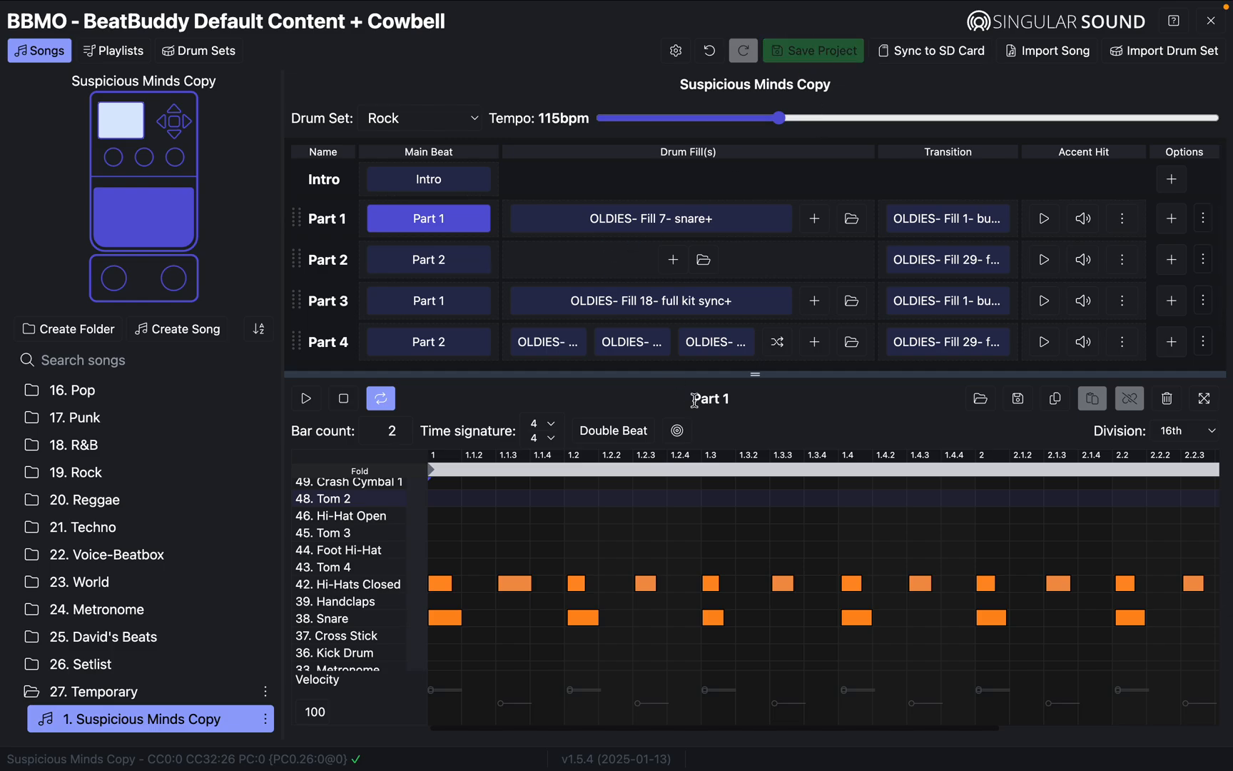
Step: Enlarge the parts list to include the Outro and view the main beats of Parts 2, 3 and 4
{"action": "left_click_drag", "start_coordinate": [758, 377], "coordinate": [756, 431]}
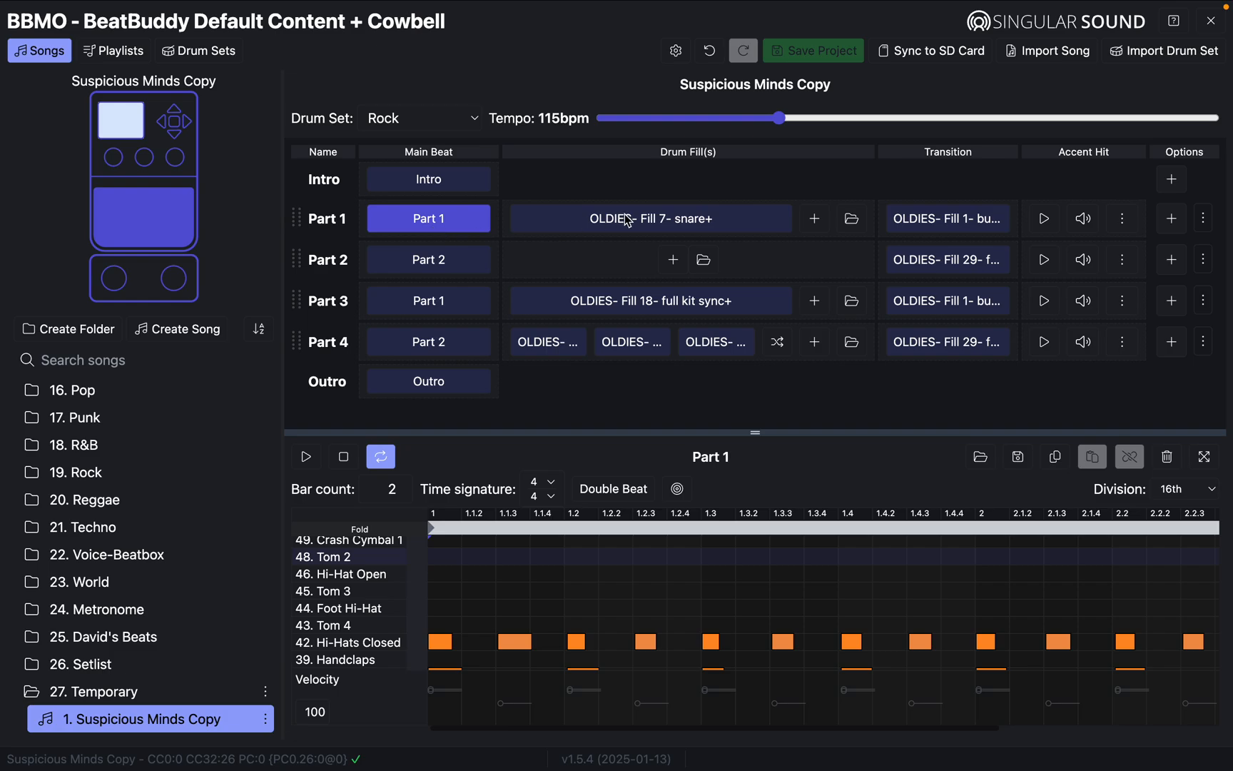
{"action": "left_click", "coordinate": [419, 270]}
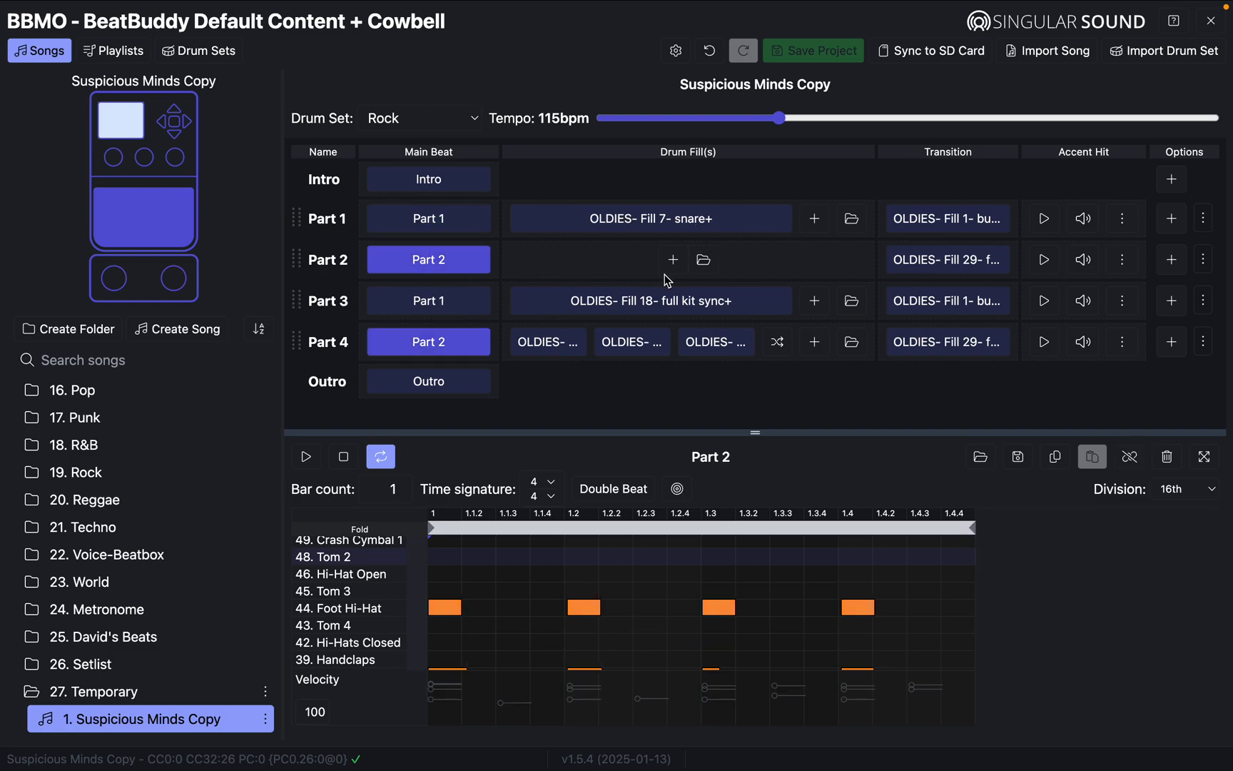
{"action": "left_click", "coordinate": [444, 301]}
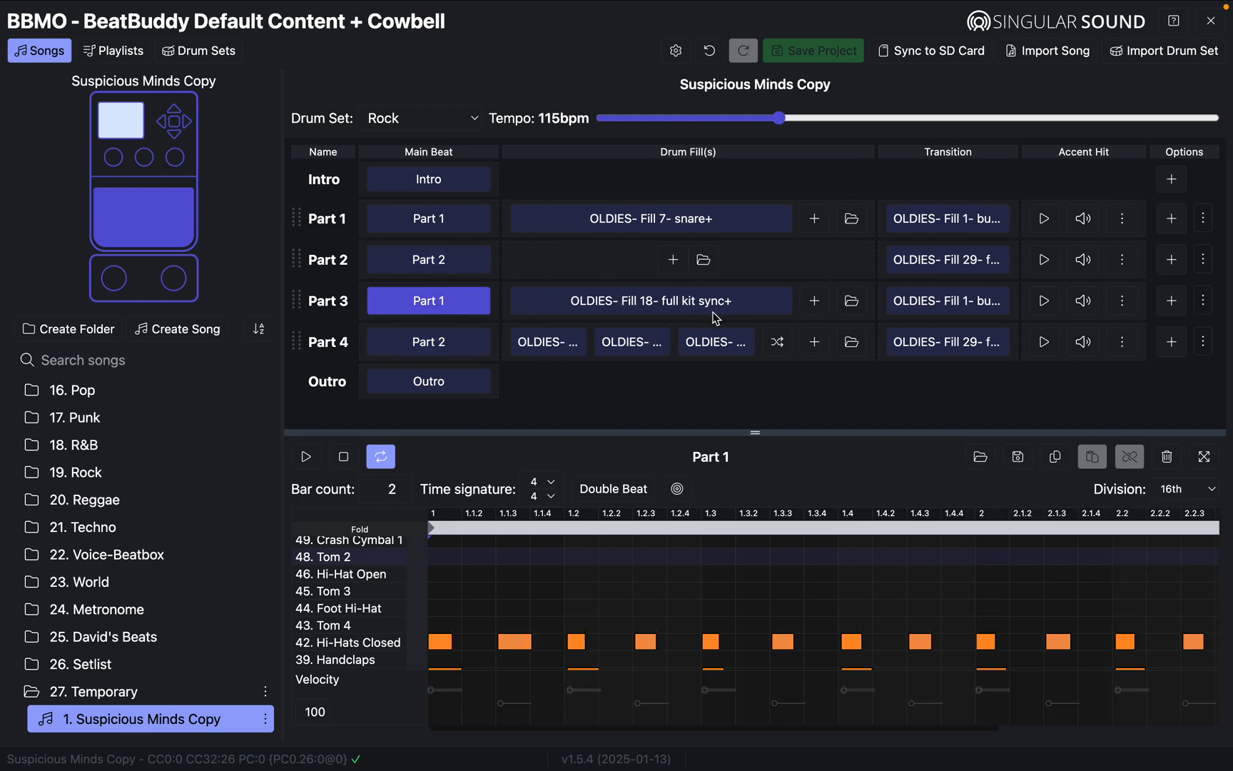
{"action": "left_click", "coordinate": [429, 344]}
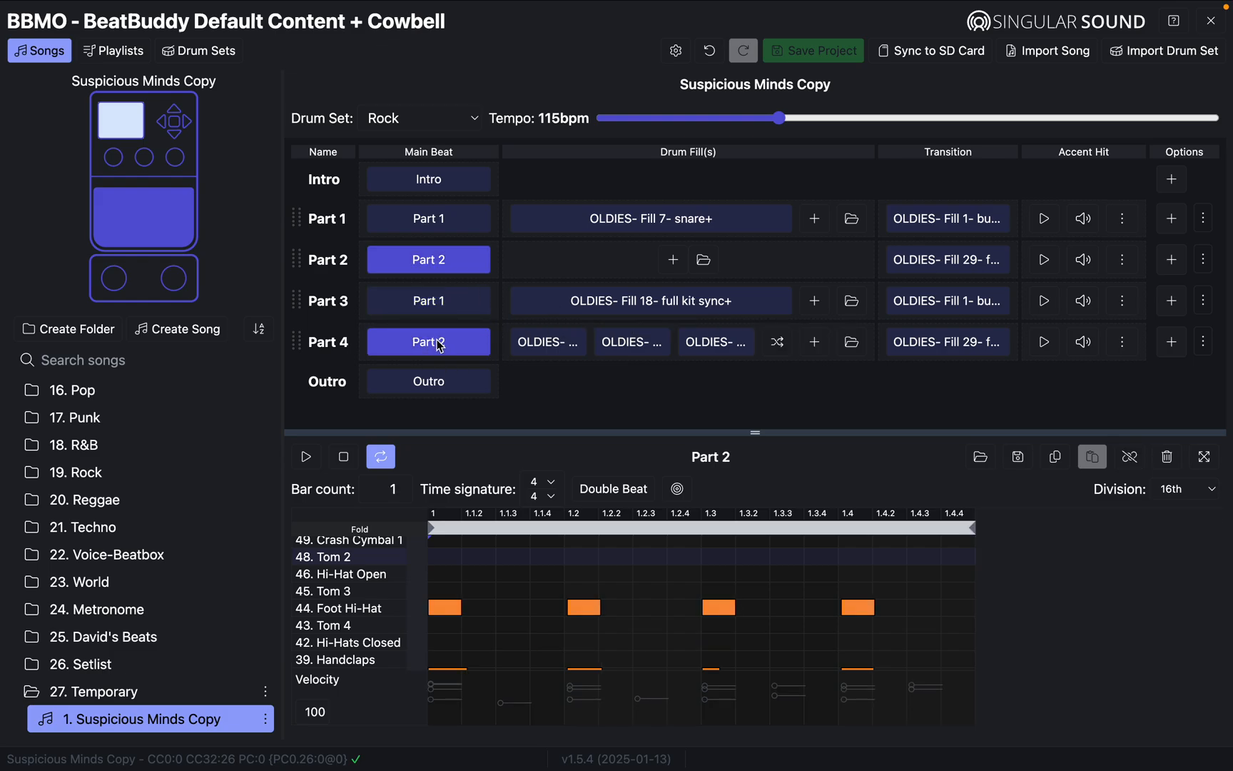
Step: Unlink the main beat of Part 4 from that of Part 2
{"action": "left_click", "coordinate": [435, 307]}
{"action": "left_click", "coordinate": [433, 350]}
{"action": "left_click", "coordinate": [1134, 467]}
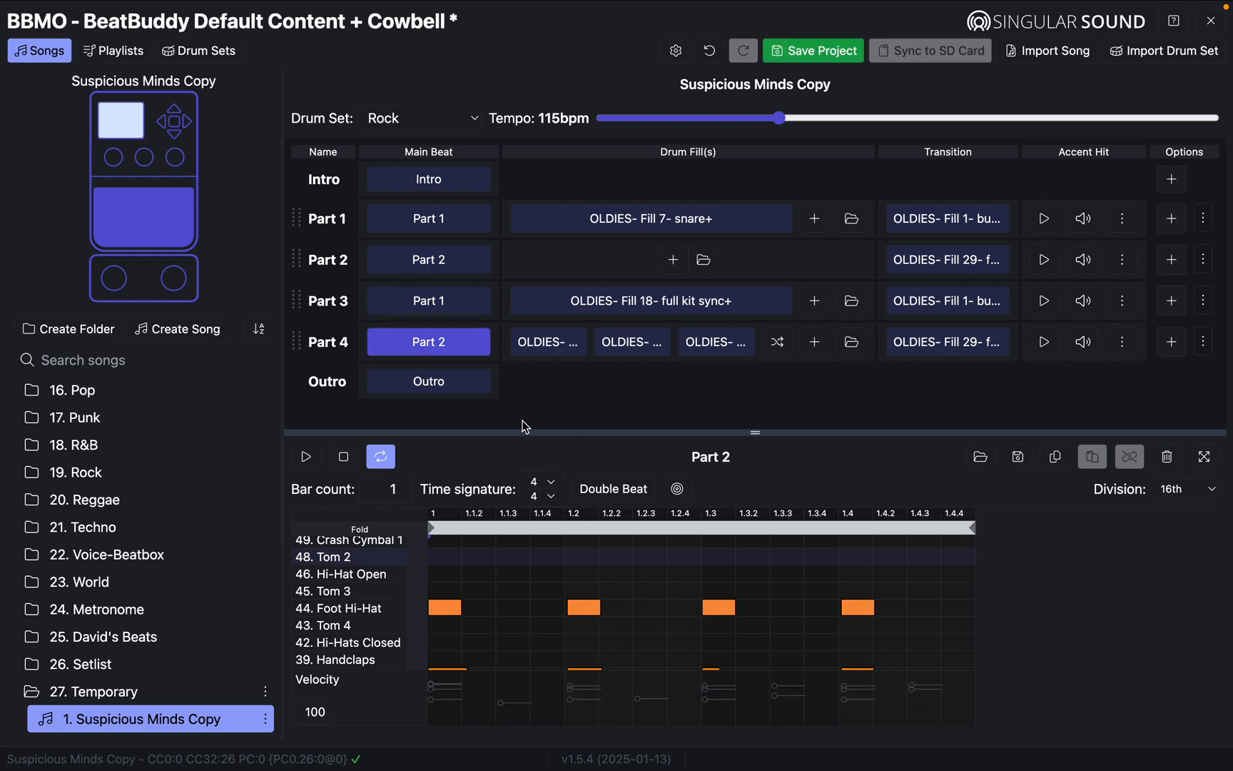
Step: Check the three drum fills and the main beat of Part 4 for remaining links, and save the project
{"action": "left_click", "coordinate": [536, 347]}
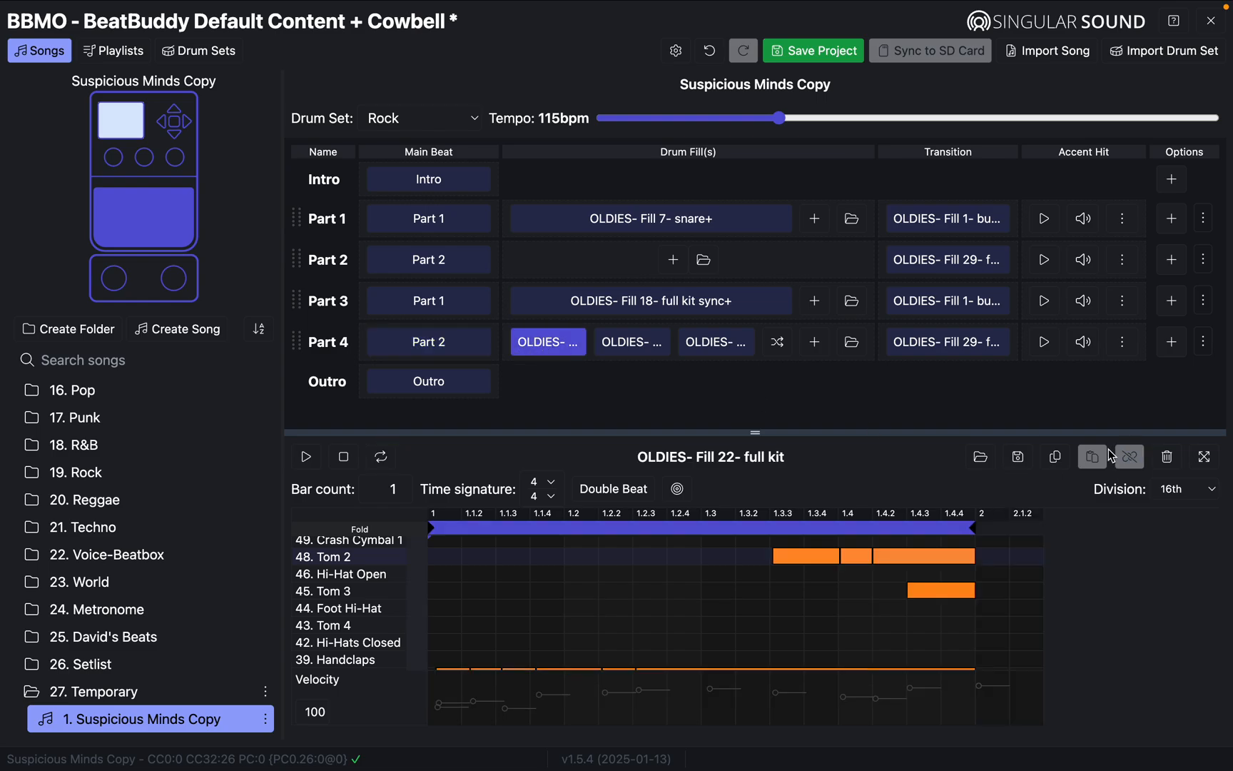
{"action": "left_click", "coordinate": [632, 348]}
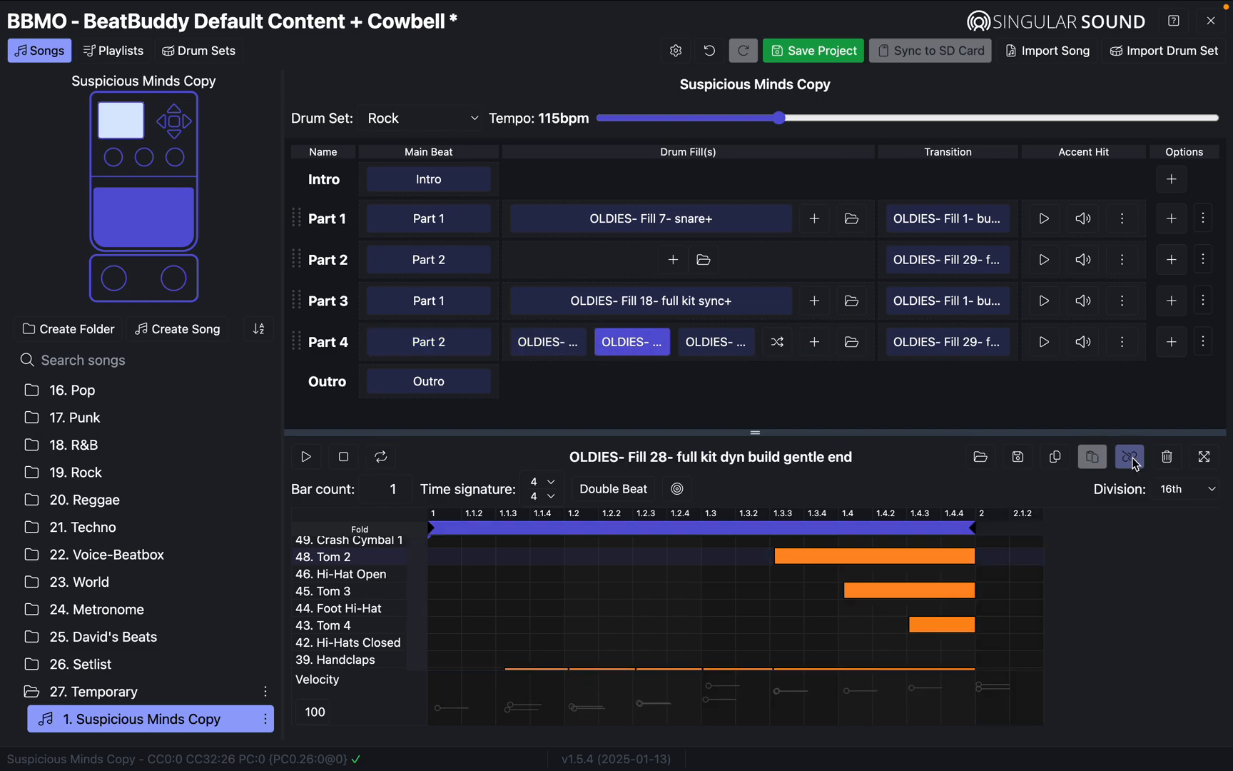
{"action": "left_click", "coordinate": [703, 350]}
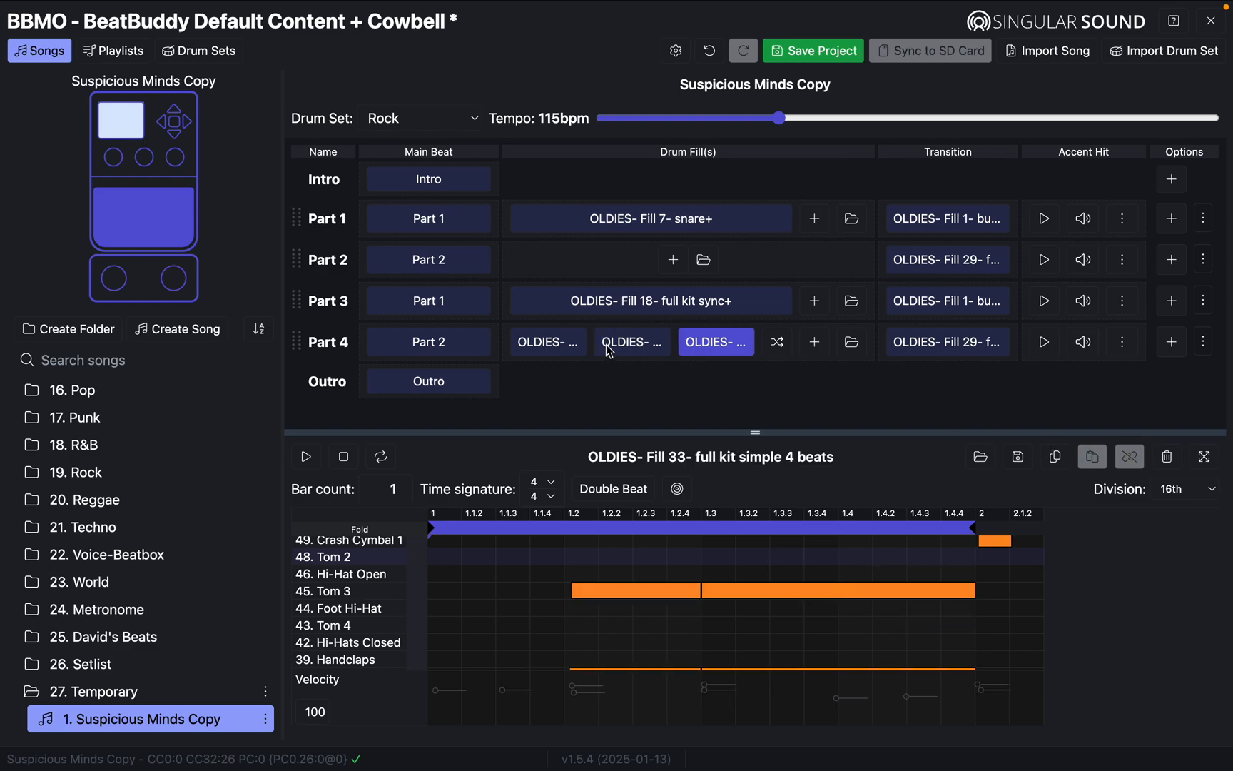
{"action": "left_click", "coordinate": [414, 352]}
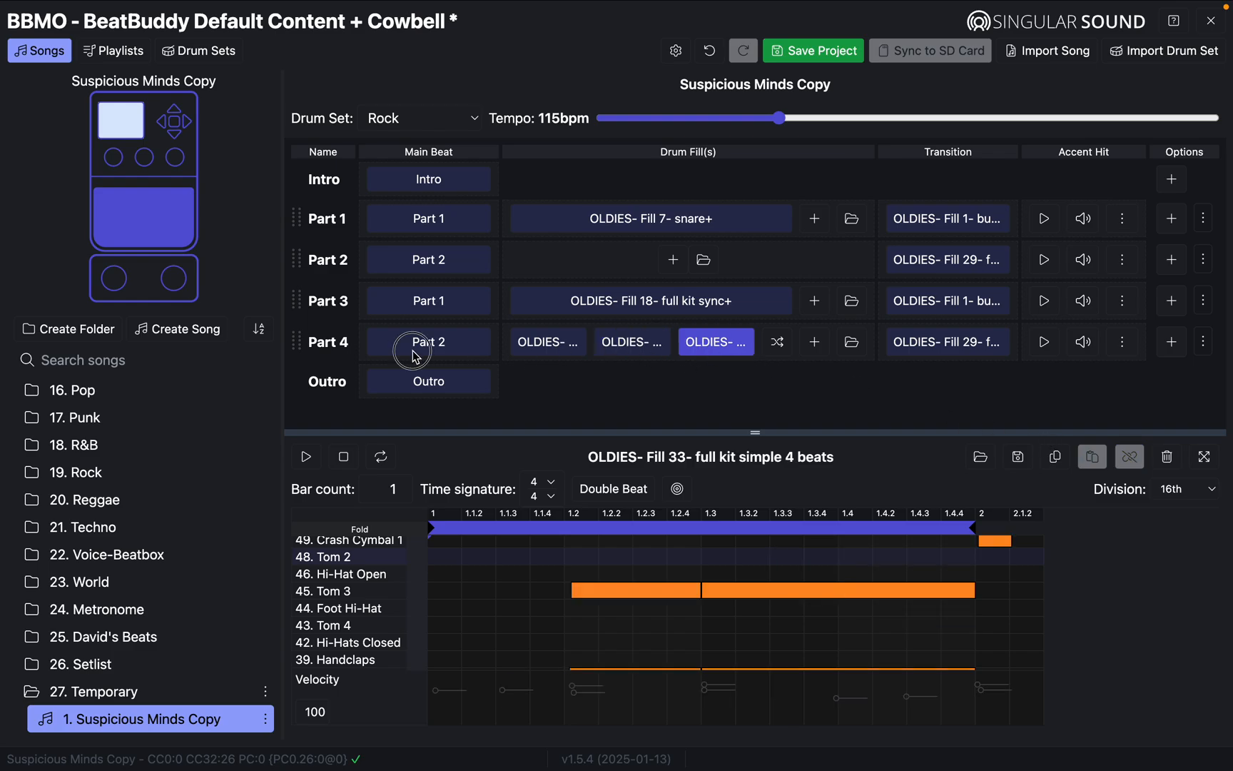
{"action": "left_click", "coordinate": [819, 56]}
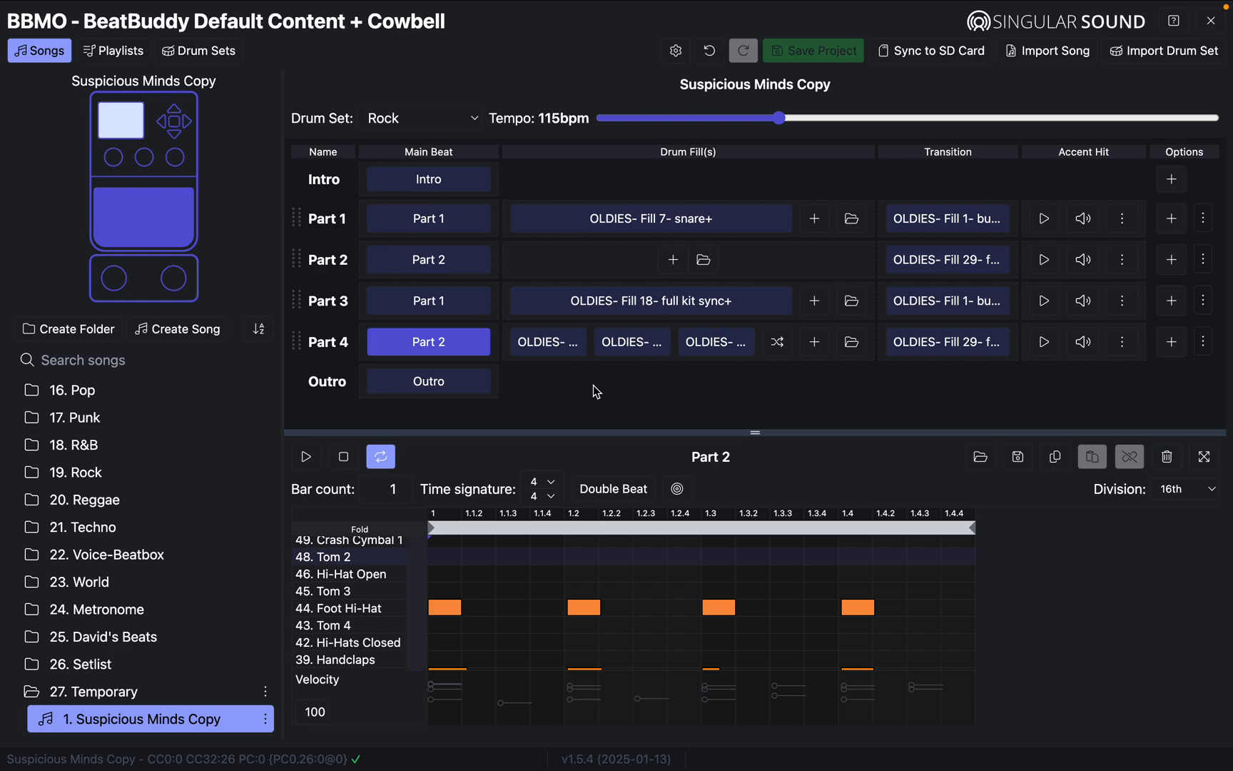
Step: Duplicate Part 3 and move the copy below Part 4 so that it becomes Part 5
{"action": "left_click", "coordinate": [419, 309]}
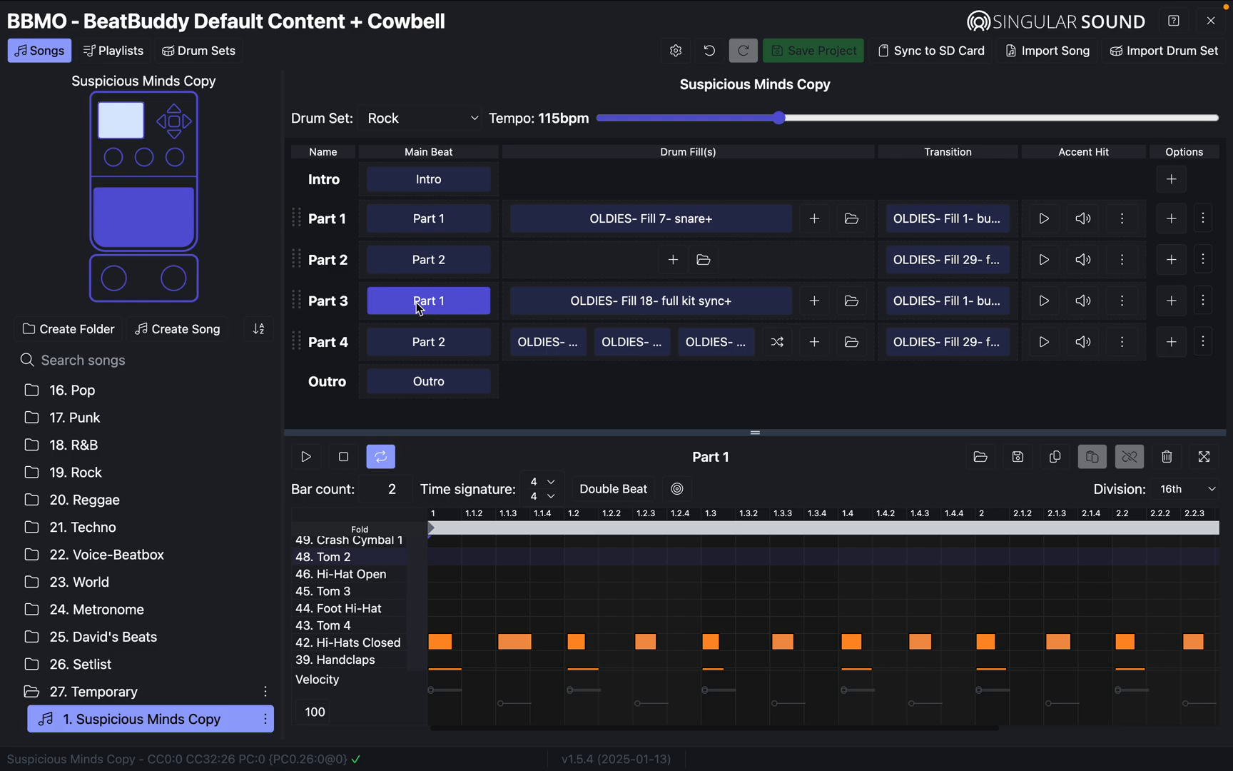
{"action": "left_click", "coordinate": [1204, 300]}
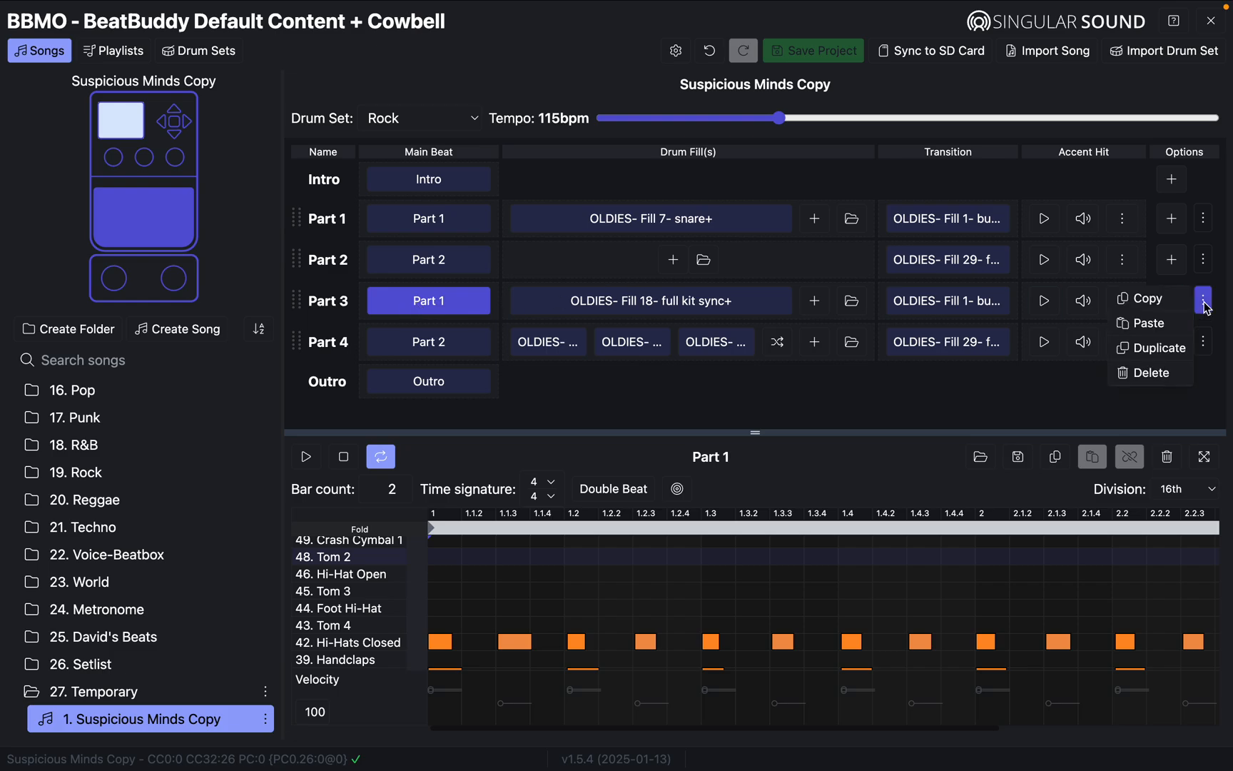
{"action": "left_click", "coordinate": [1152, 347]}
{"action": "scroll", "coordinate": [495, 346], "scroll_direction": "down", "scroll_amount": 1}
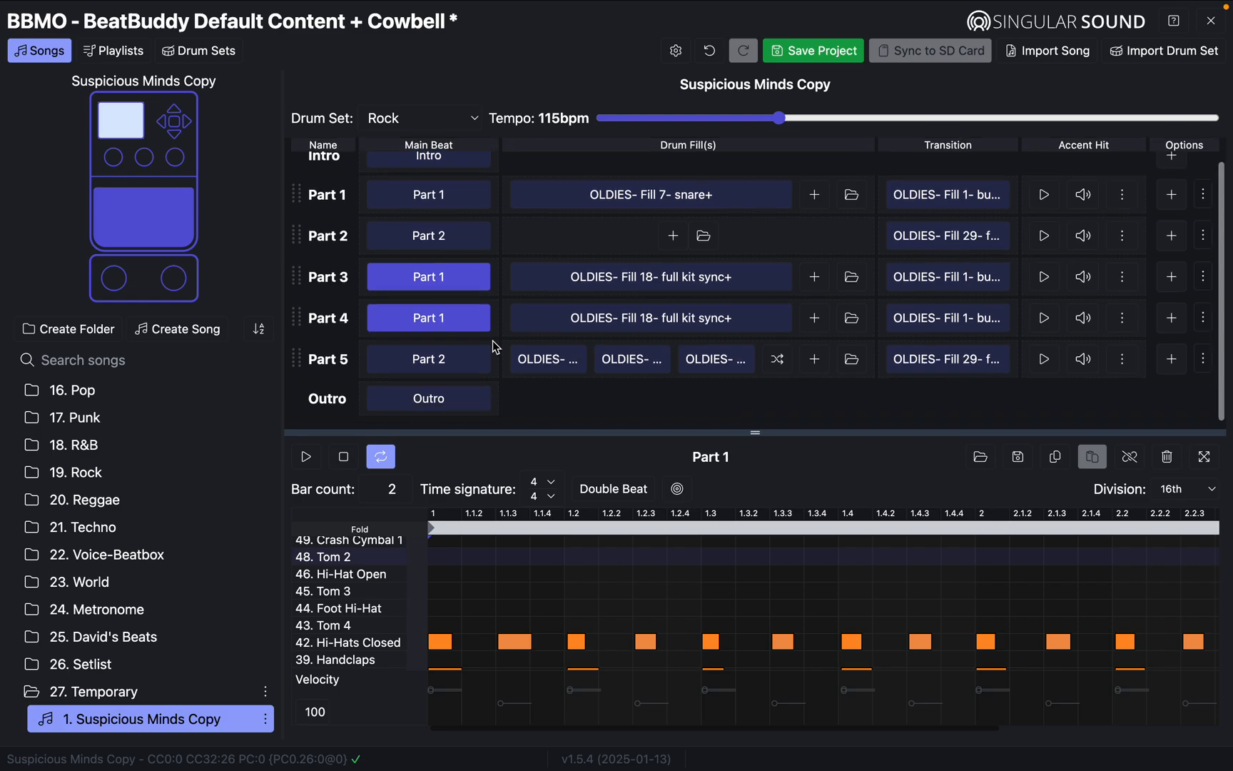
{"action": "left_click_drag", "start_coordinate": [307, 318], "coordinate": [323, 390]}
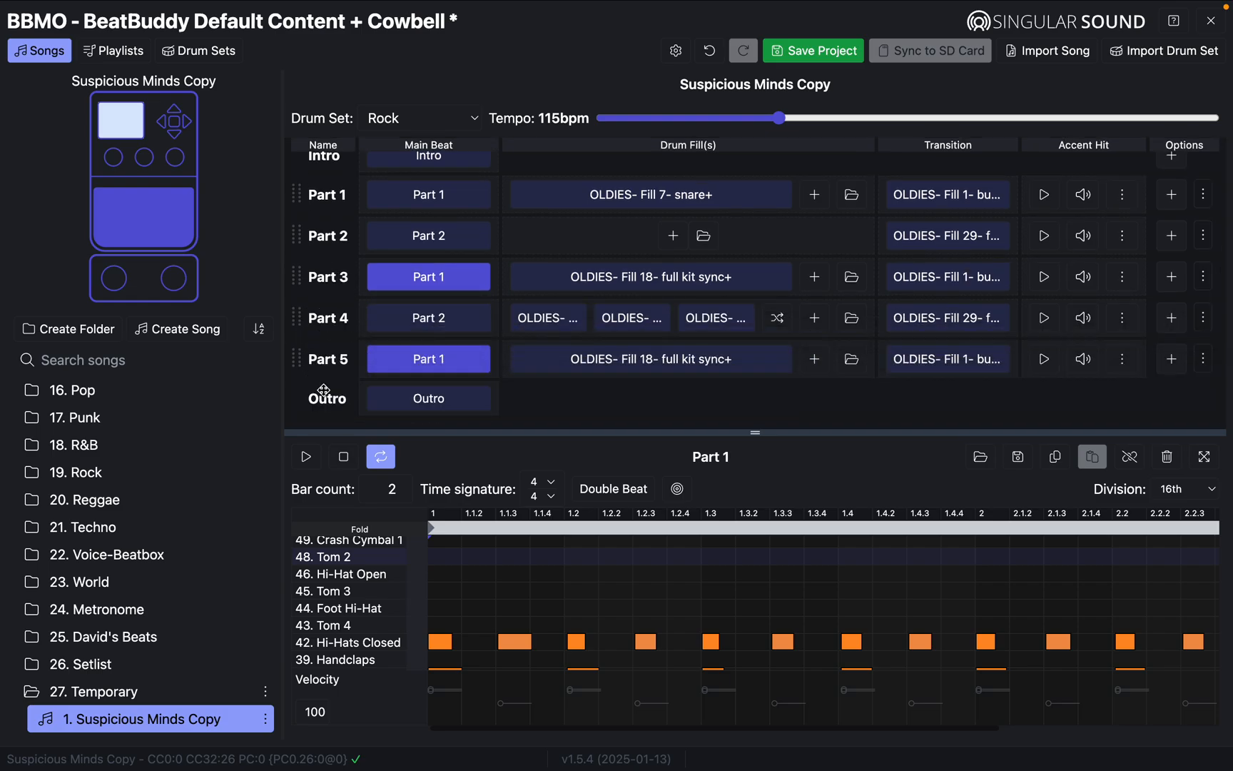
Step: Unlink the main beat, the OLDIES- Fill 18 drum fill and the transition of Part 5 from those of Part 3
{"action": "left_click", "coordinate": [457, 362]}
{"action": "scroll", "coordinate": [457, 361], "scroll_direction": "up", "scroll_amount": 1}
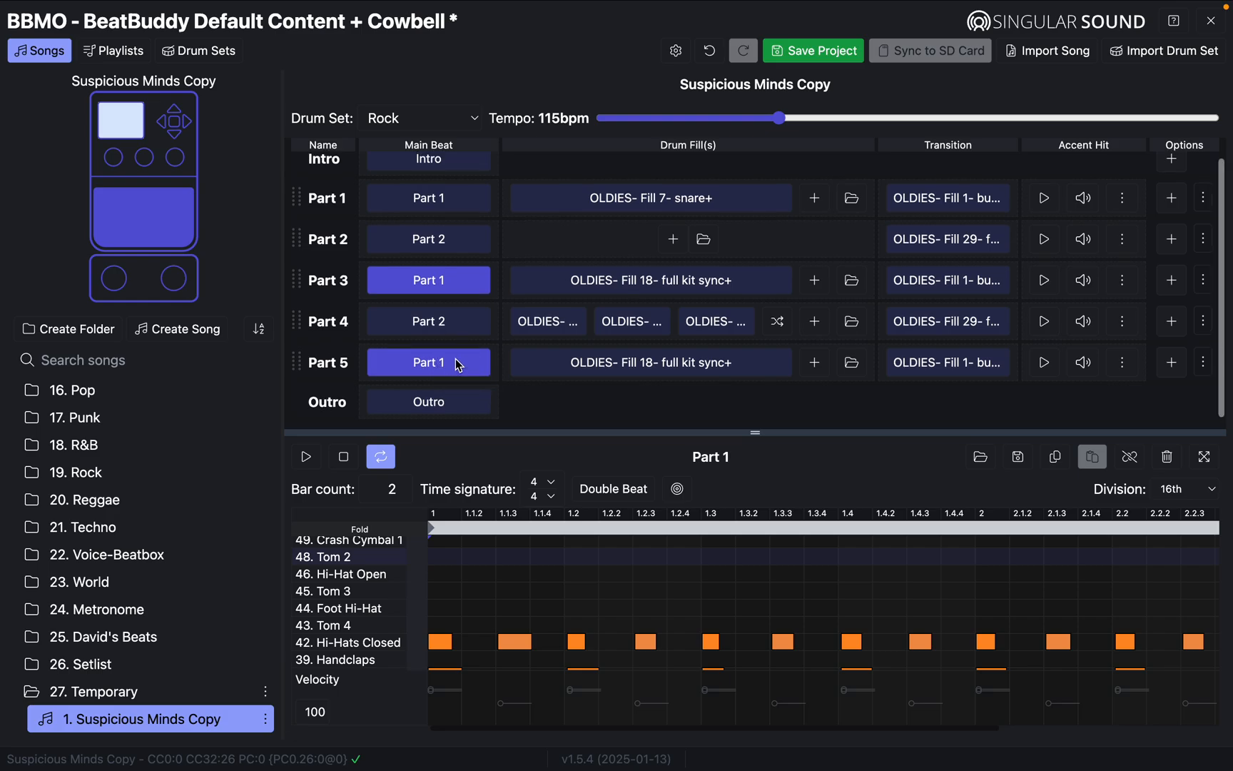
{"action": "left_click", "coordinate": [1130, 457]}
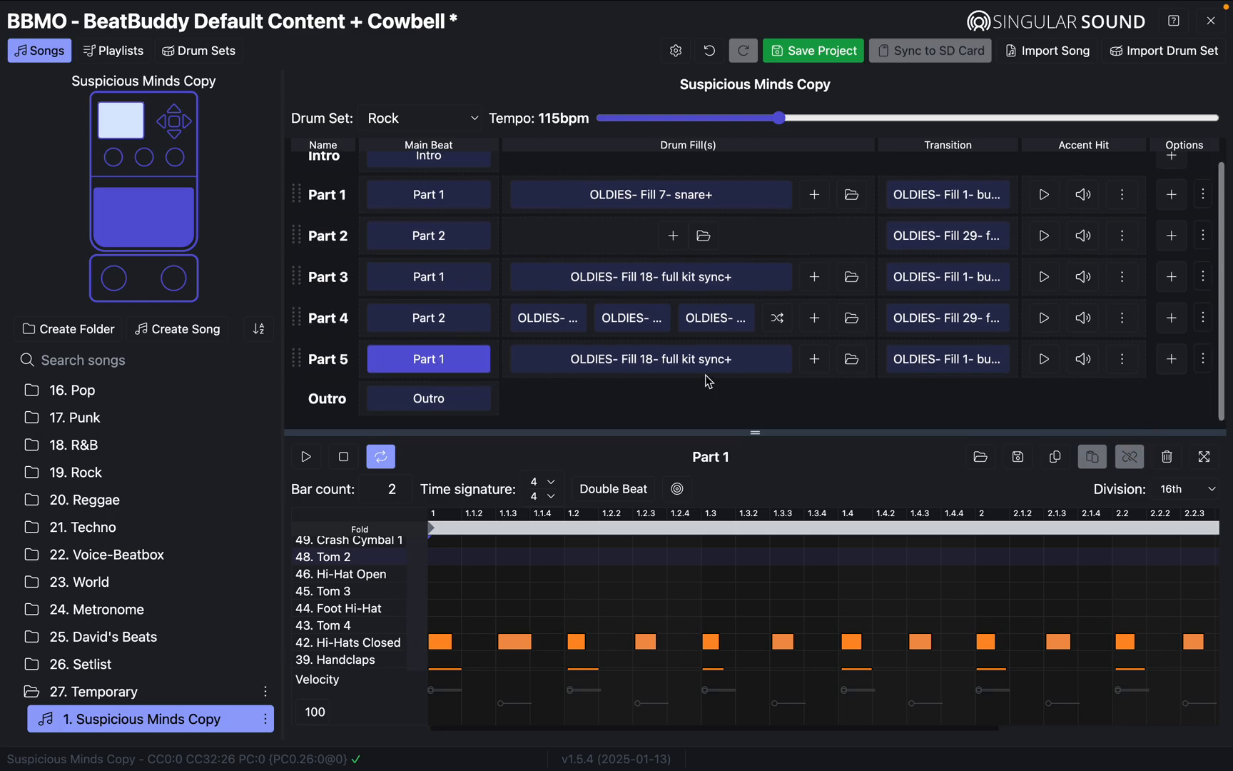
{"action": "left_click", "coordinate": [683, 365]}
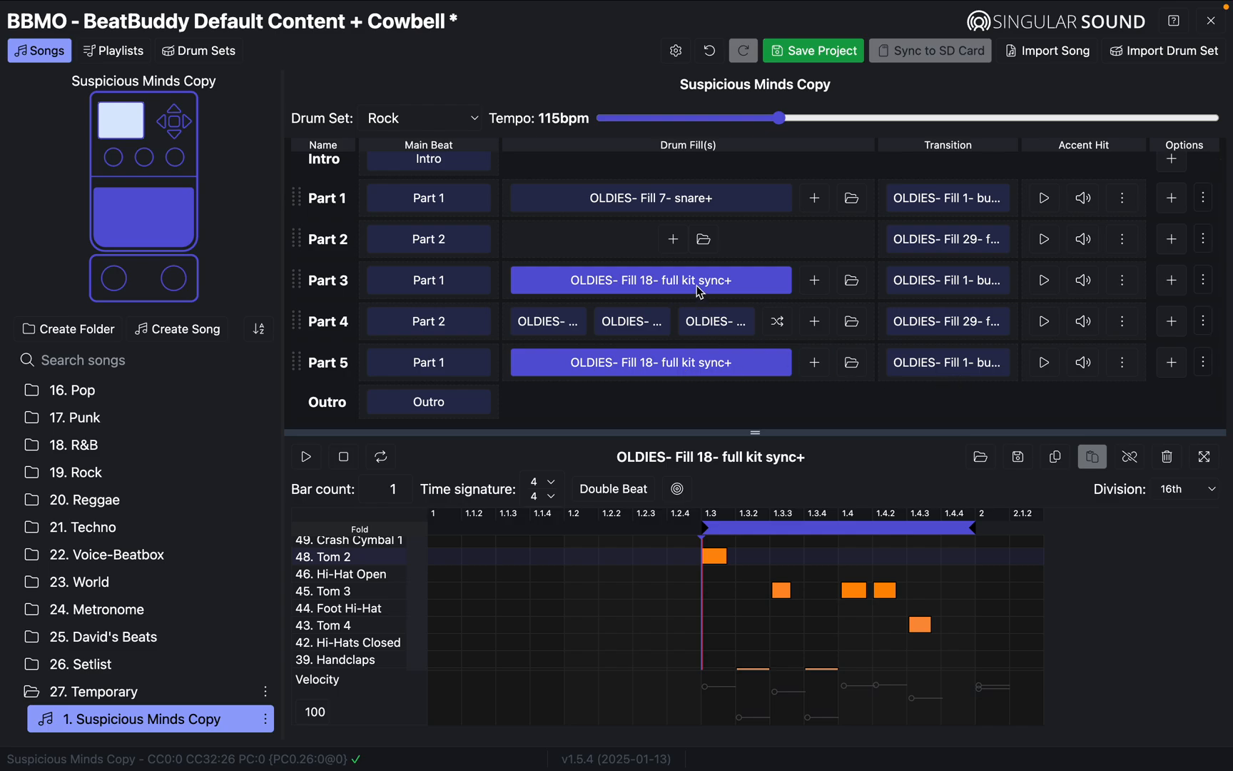
{"action": "left_click", "coordinate": [1130, 458]}
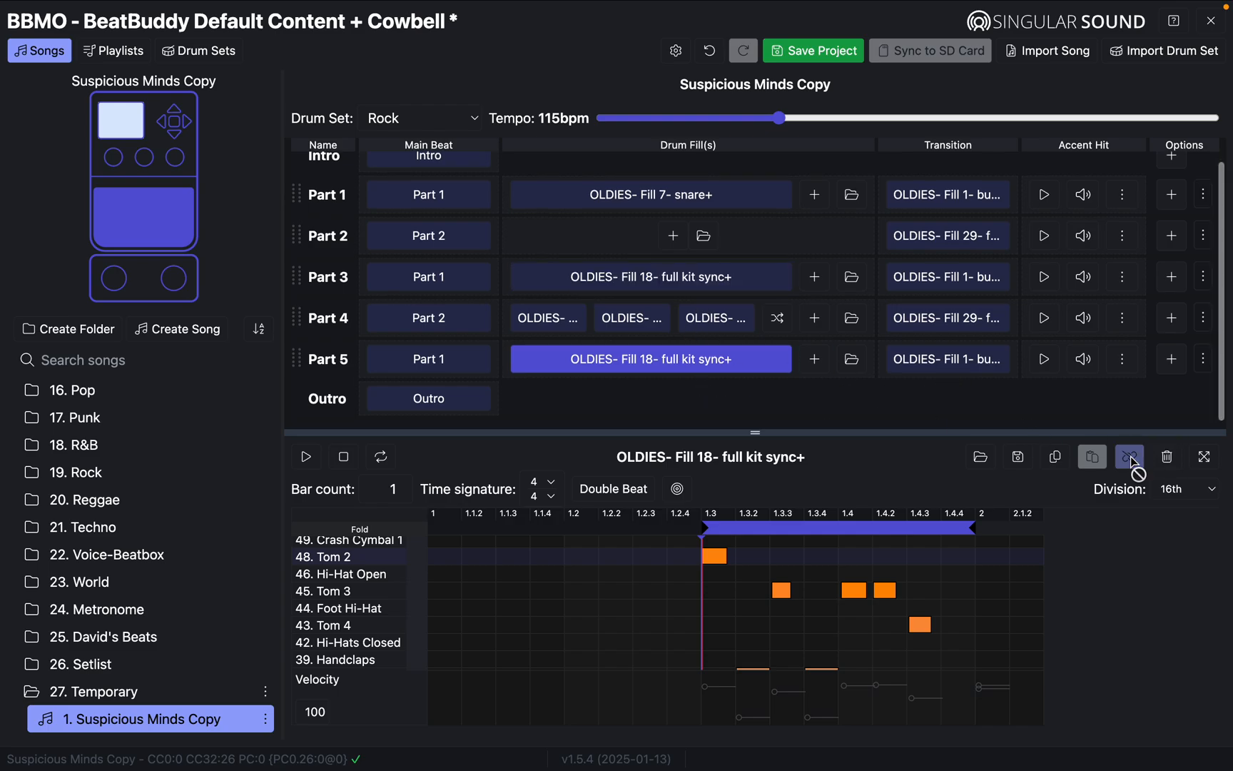
{"action": "left_click", "coordinate": [942, 364]}
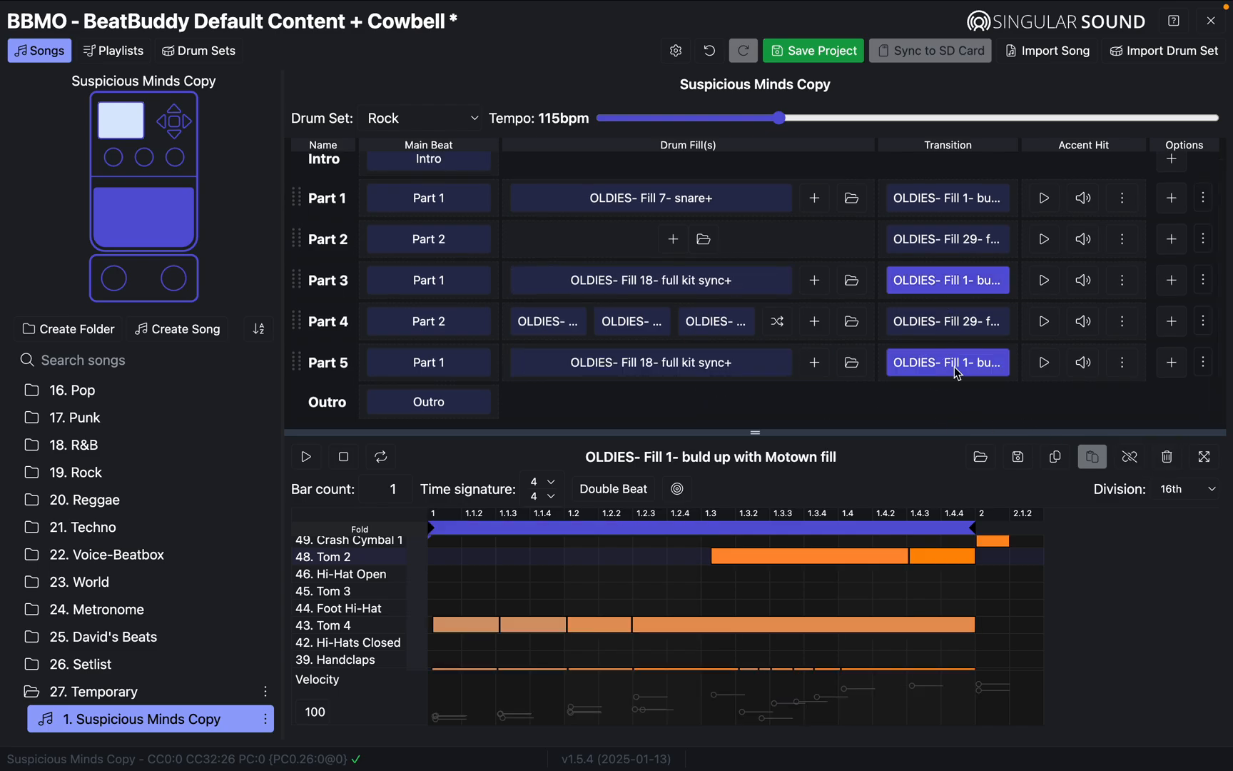
{"action": "left_click", "coordinate": [1129, 457]}
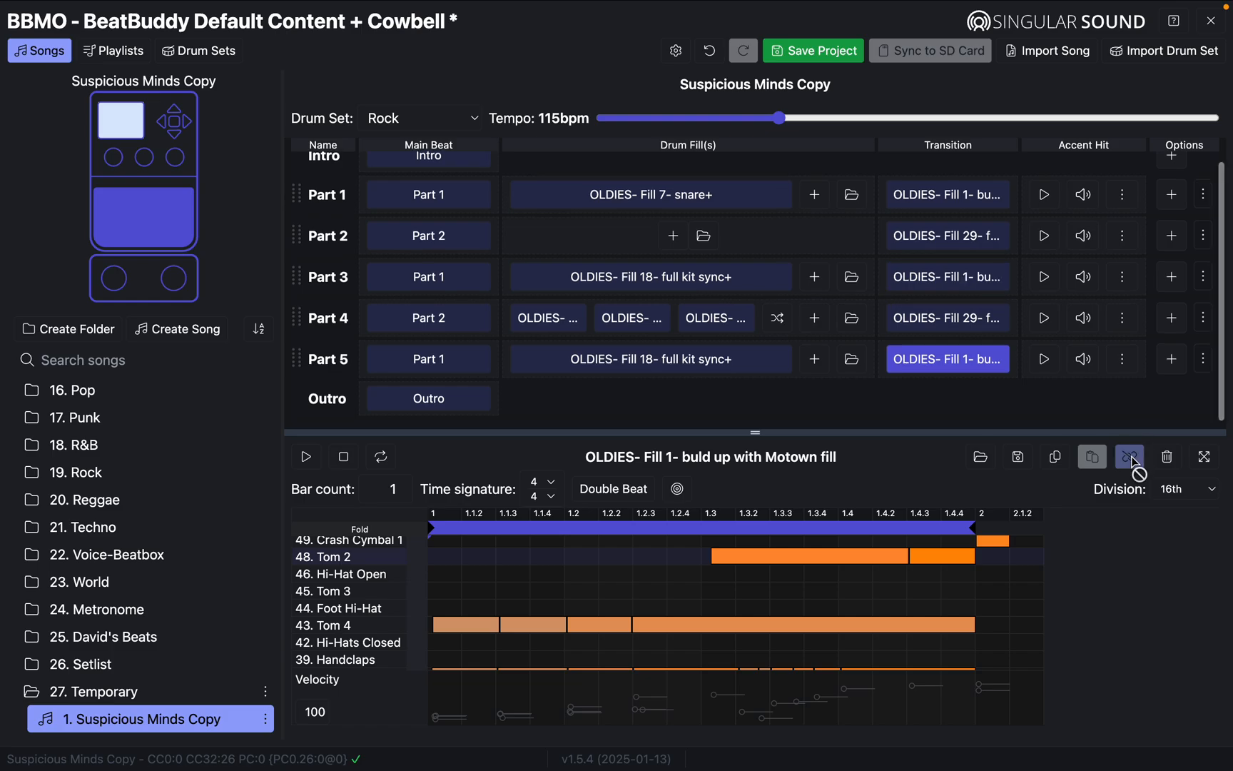
Step: Unlink the transition of Part 4 from that of Part 2, and check the transitions of Parts 1 and 2 for links
{"action": "left_click", "coordinate": [928, 322]}
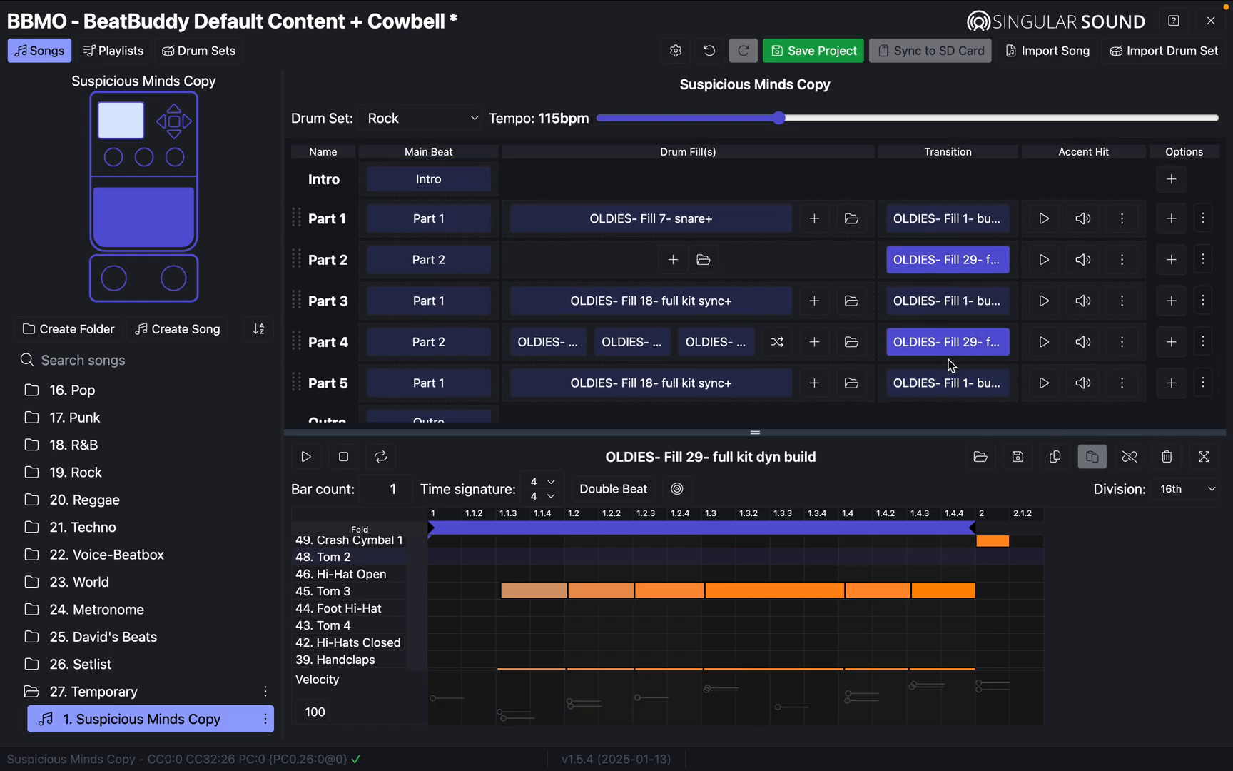
{"action": "left_click", "coordinate": [1130, 456]}
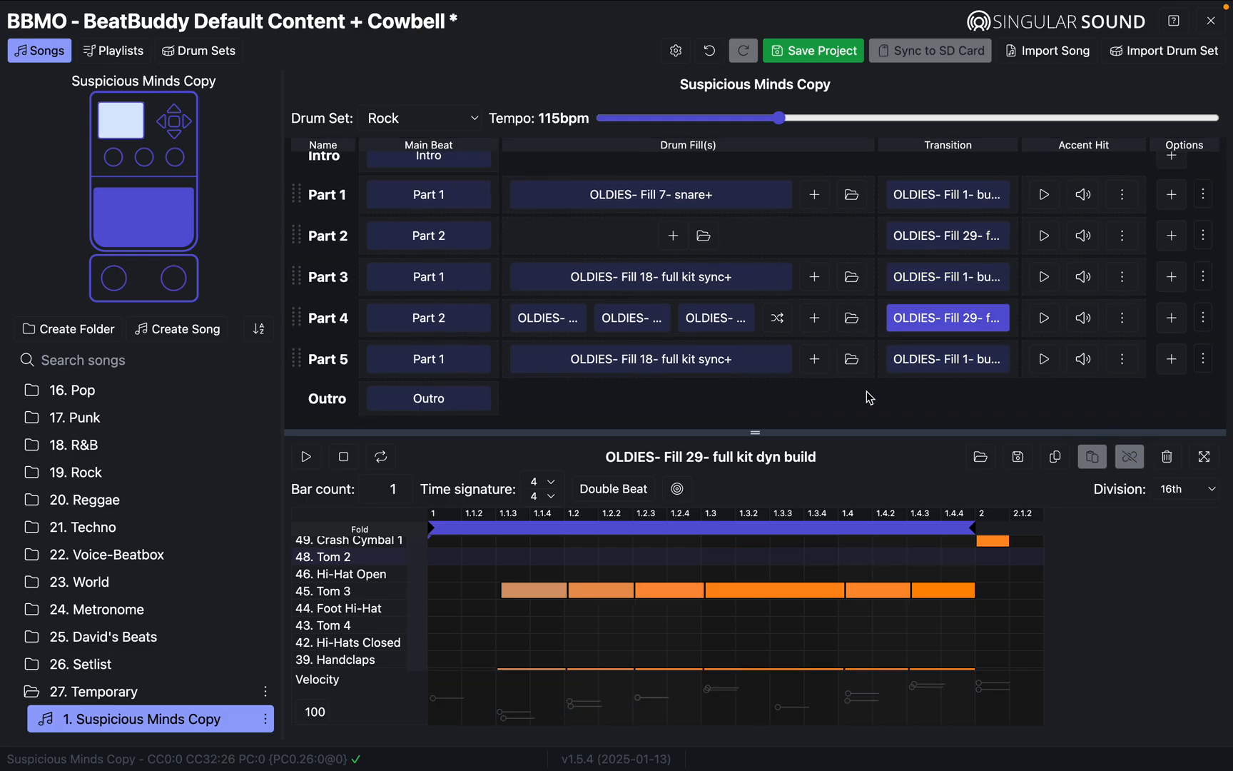
{"action": "left_click", "coordinate": [936, 202]}
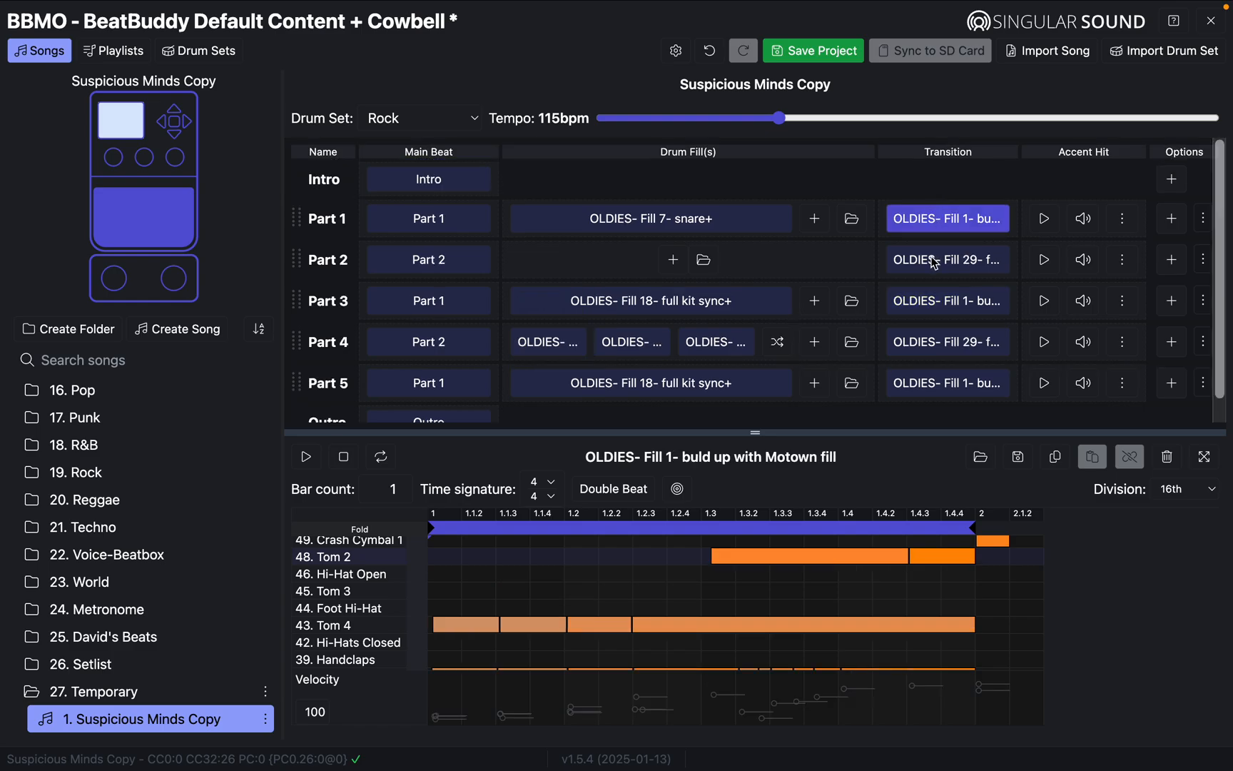
{"action": "left_click", "coordinate": [933, 261]}
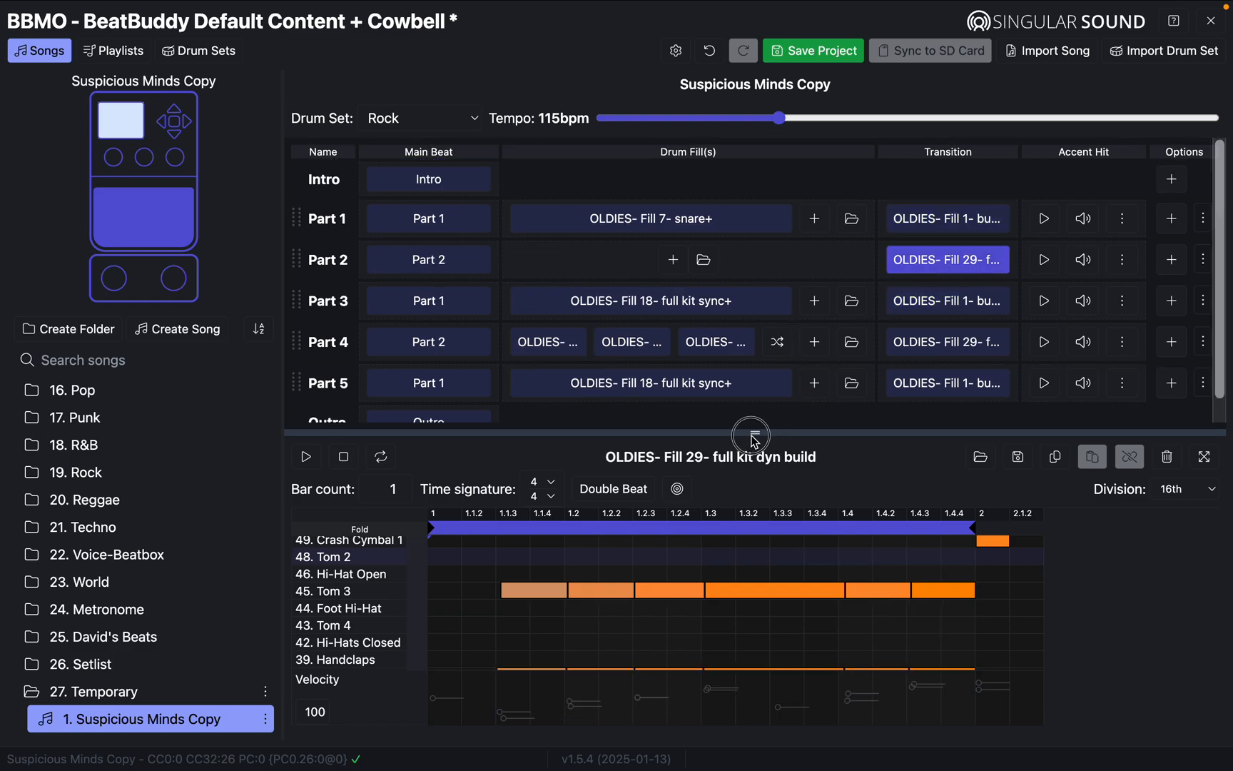
Step: Enlarge the parts list to include the Outro, delete the OLDIES- Fill 18 drum fill from Part 5 and save the project
{"action": "left_click_drag", "start_coordinate": [752, 435], "coordinate": [754, 448]}
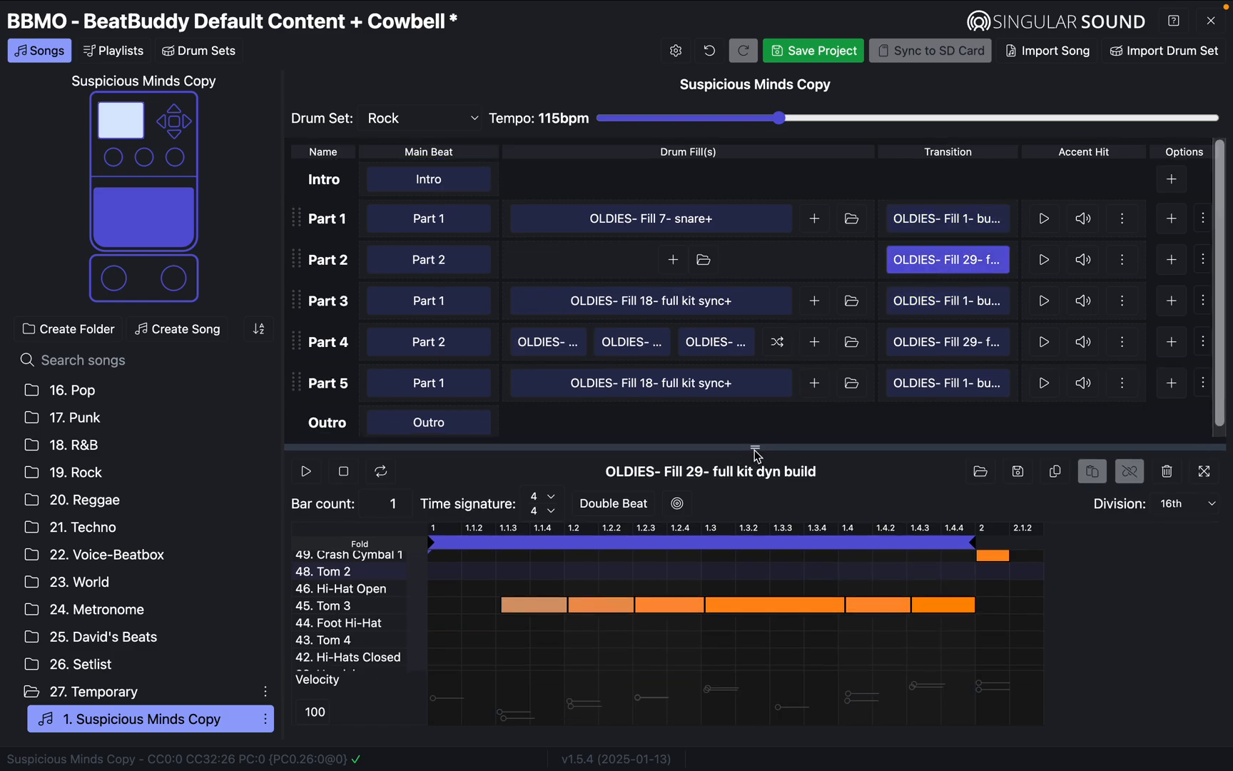
{"action": "left_click", "coordinate": [386, 389]}
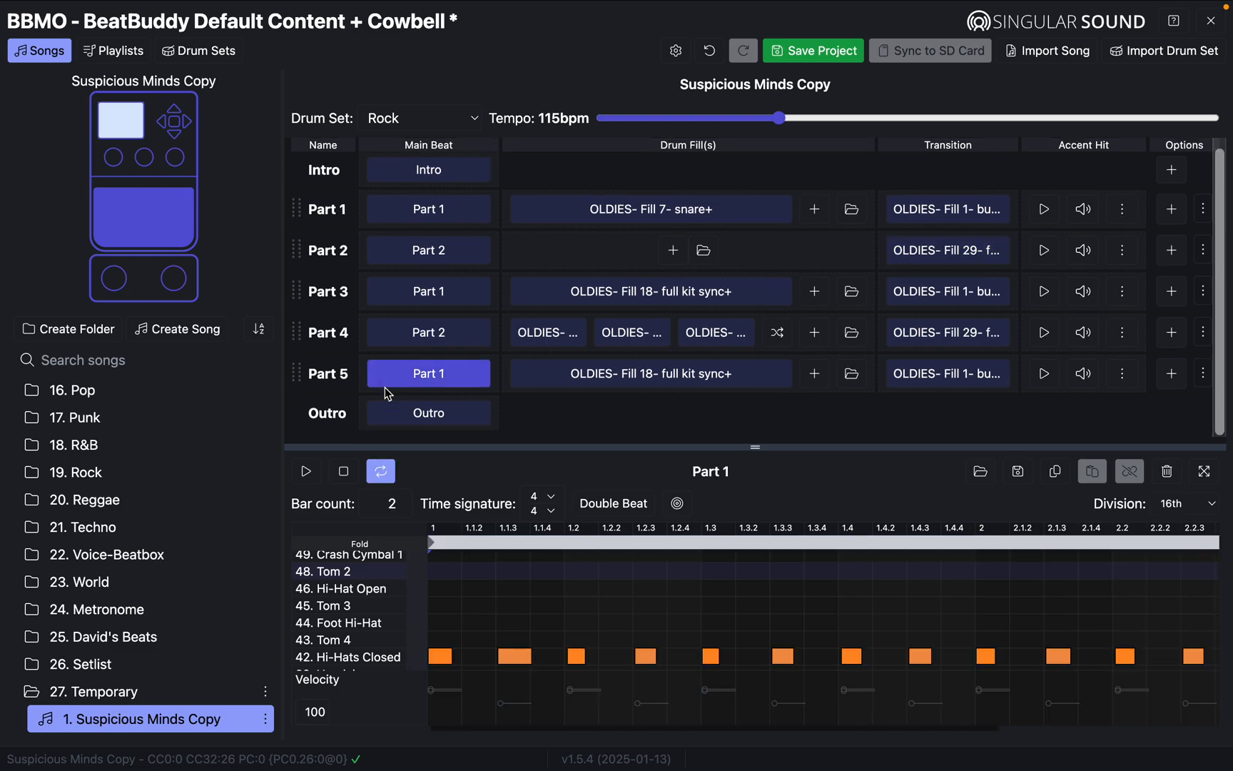
{"action": "left_click", "coordinate": [601, 378]}
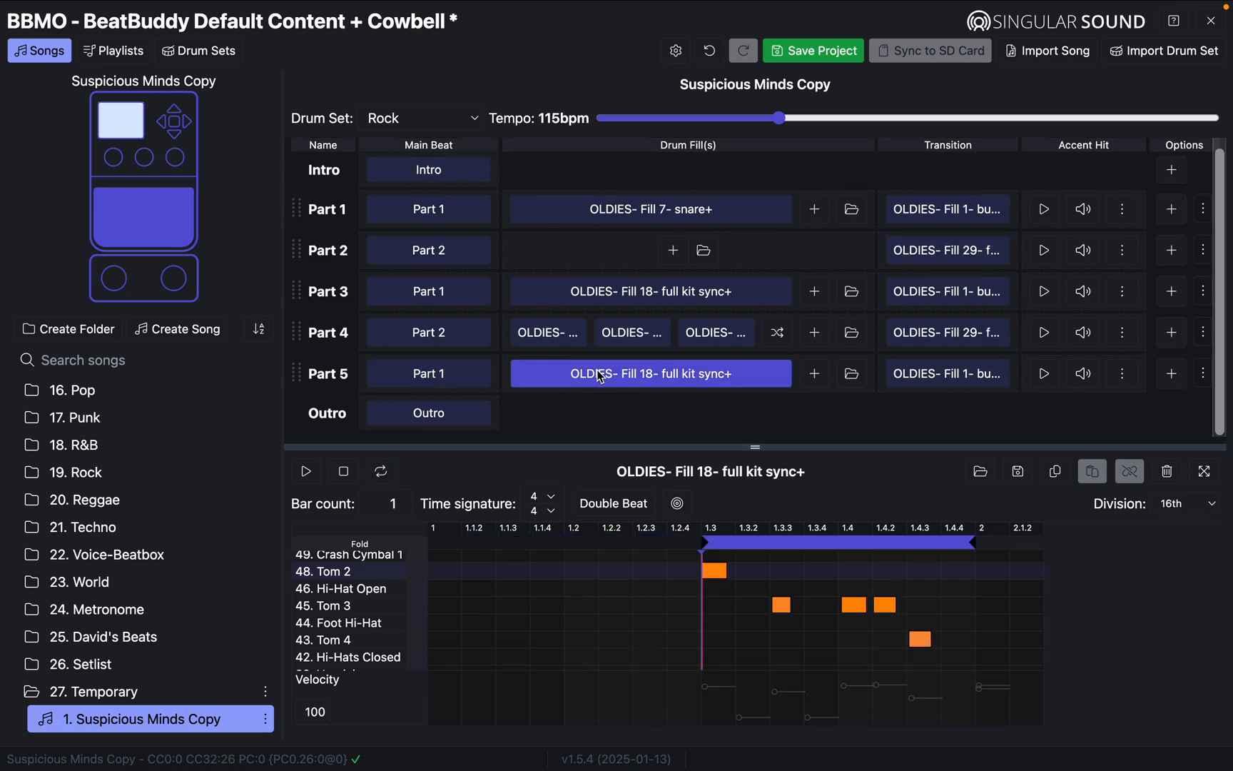
{"action": "left_click", "coordinate": [1167, 471]}
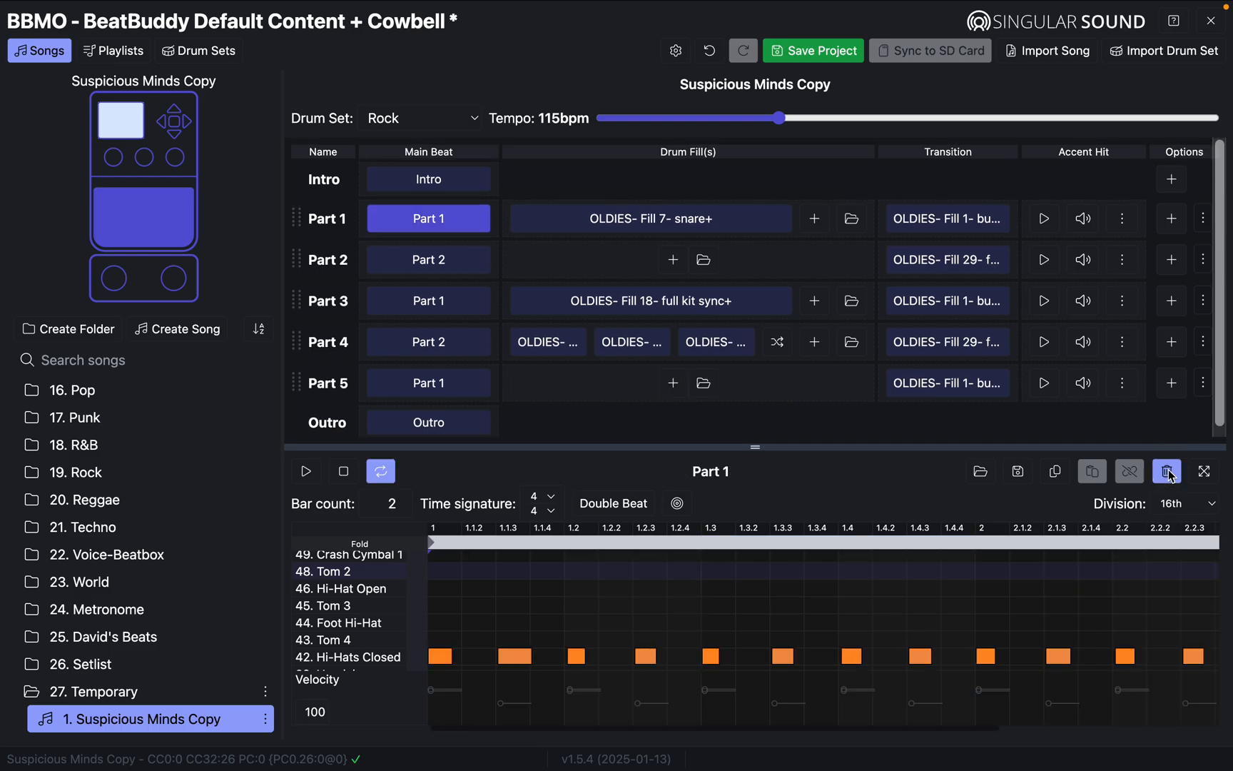
{"action": "left_click", "coordinate": [808, 54]}
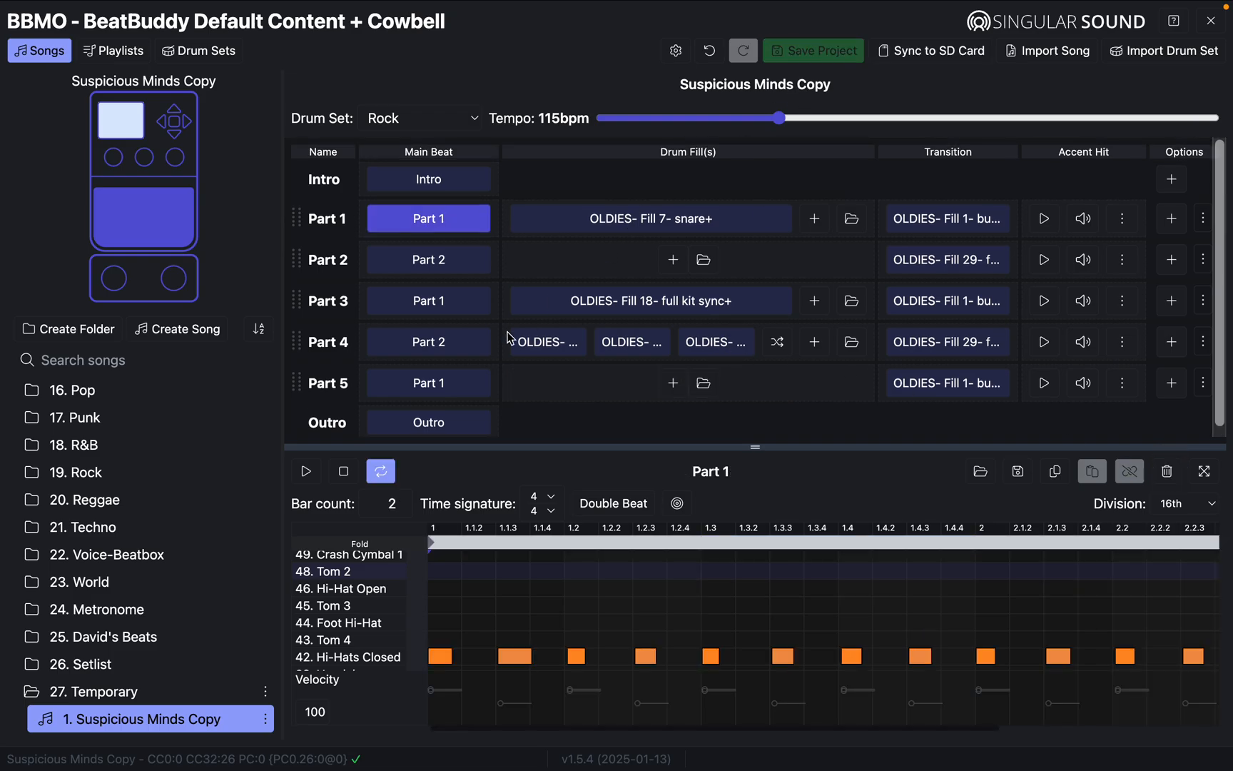
Step: Play the main beat of Part 5 briefly and stop it
{"action": "left_click", "coordinate": [443, 385]}
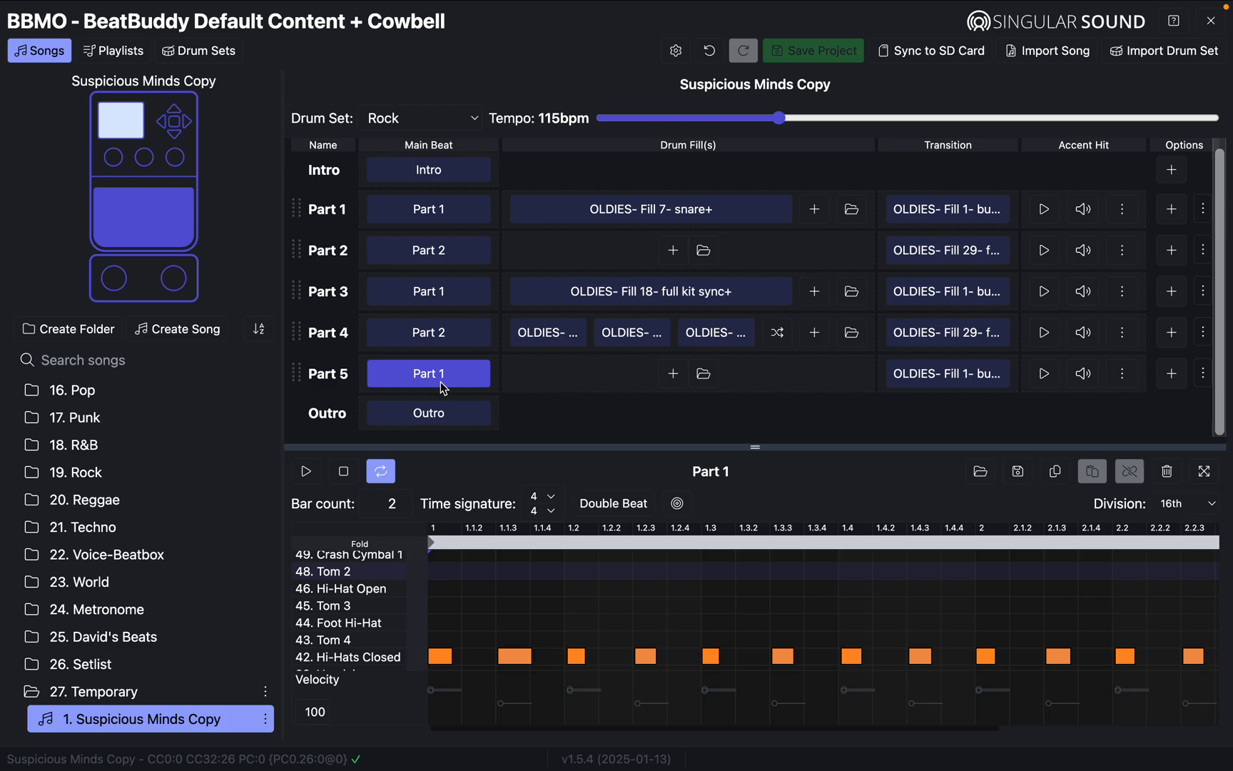
{"action": "left_click", "coordinate": [307, 472]}
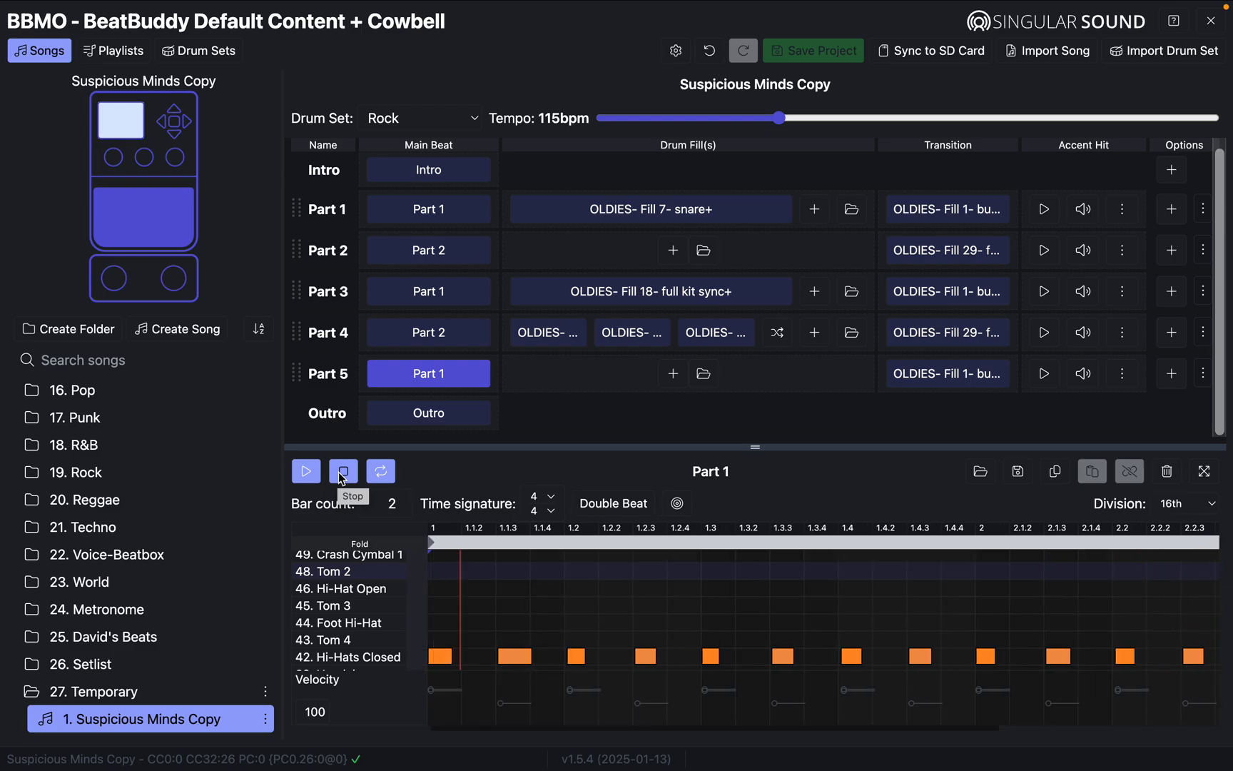
{"action": "left_click", "coordinate": [343, 479]}
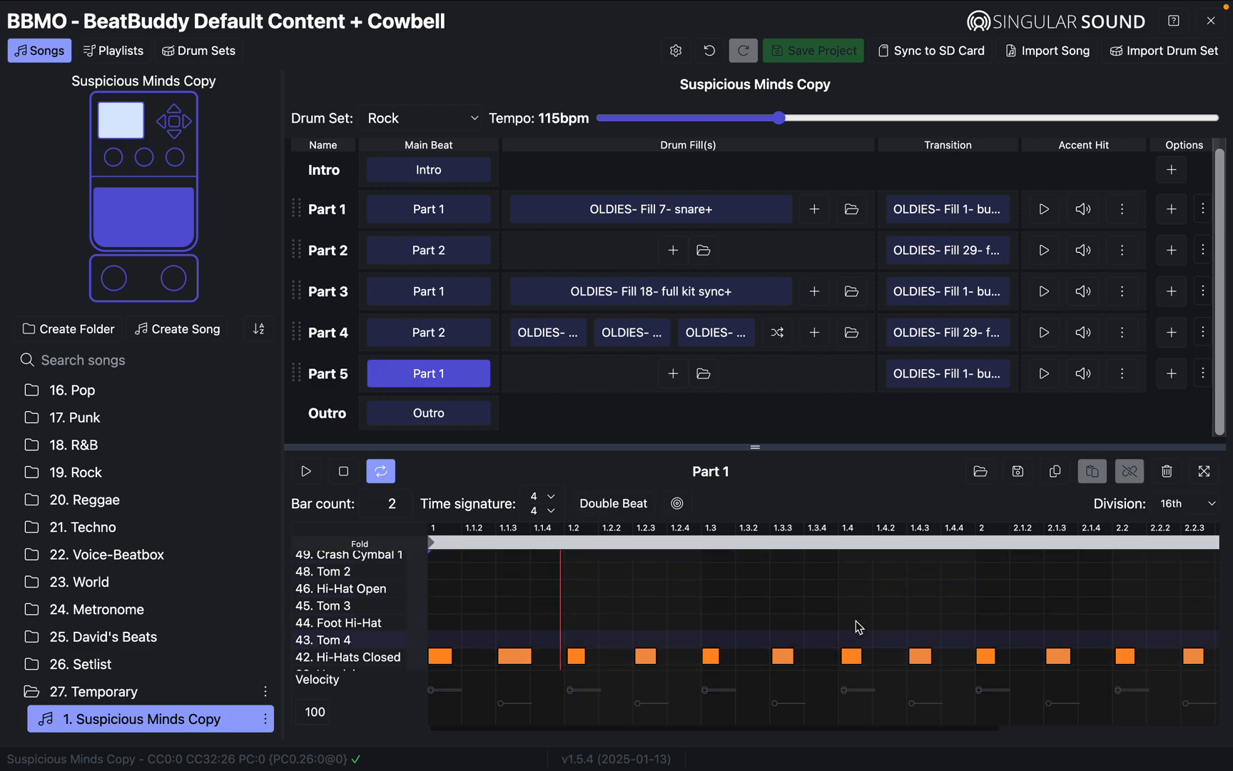
Step: Open Part 5's main beat in the full-screen editor and examine its first closed hi-hat and snare notes
{"action": "left_click", "coordinate": [1209, 480]}
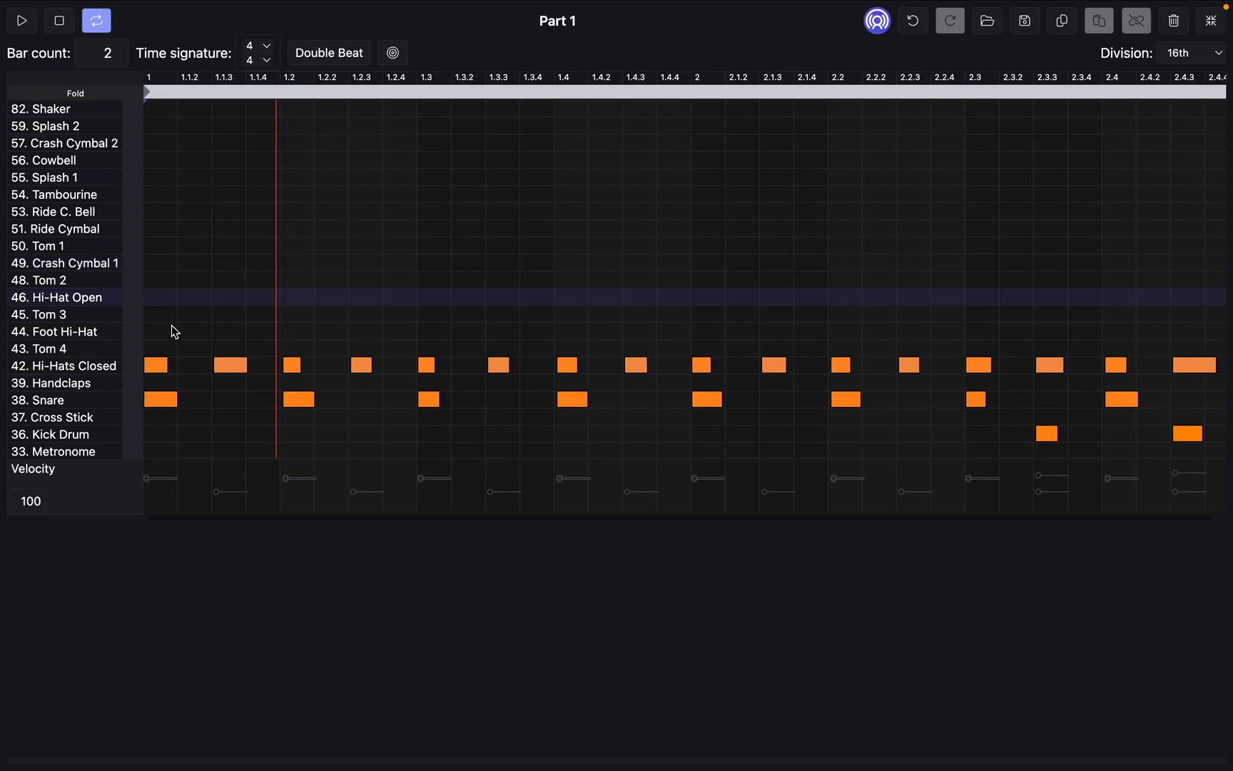
{"action": "left_click", "coordinate": [159, 367]}
{"action": "left_click", "coordinate": [231, 367]}
{"action": "left_click", "coordinate": [292, 367]}
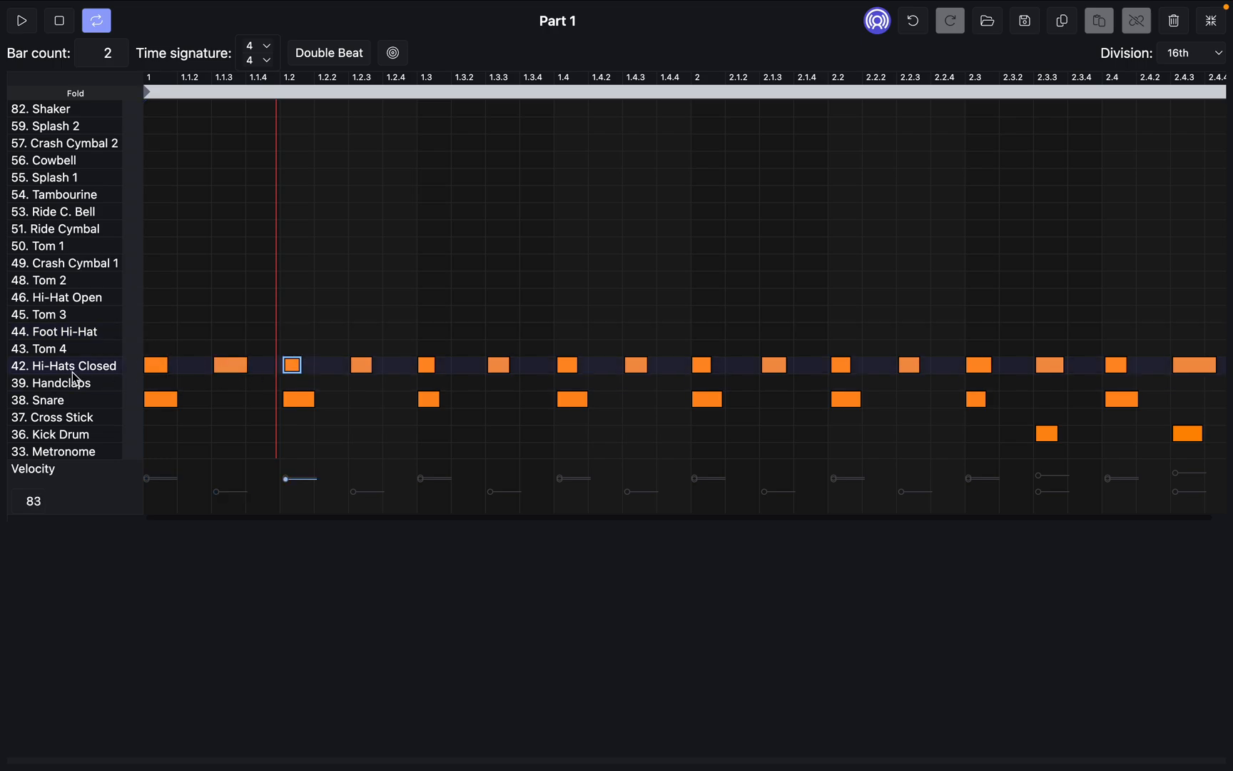
{"action": "left_click", "coordinate": [168, 400]}
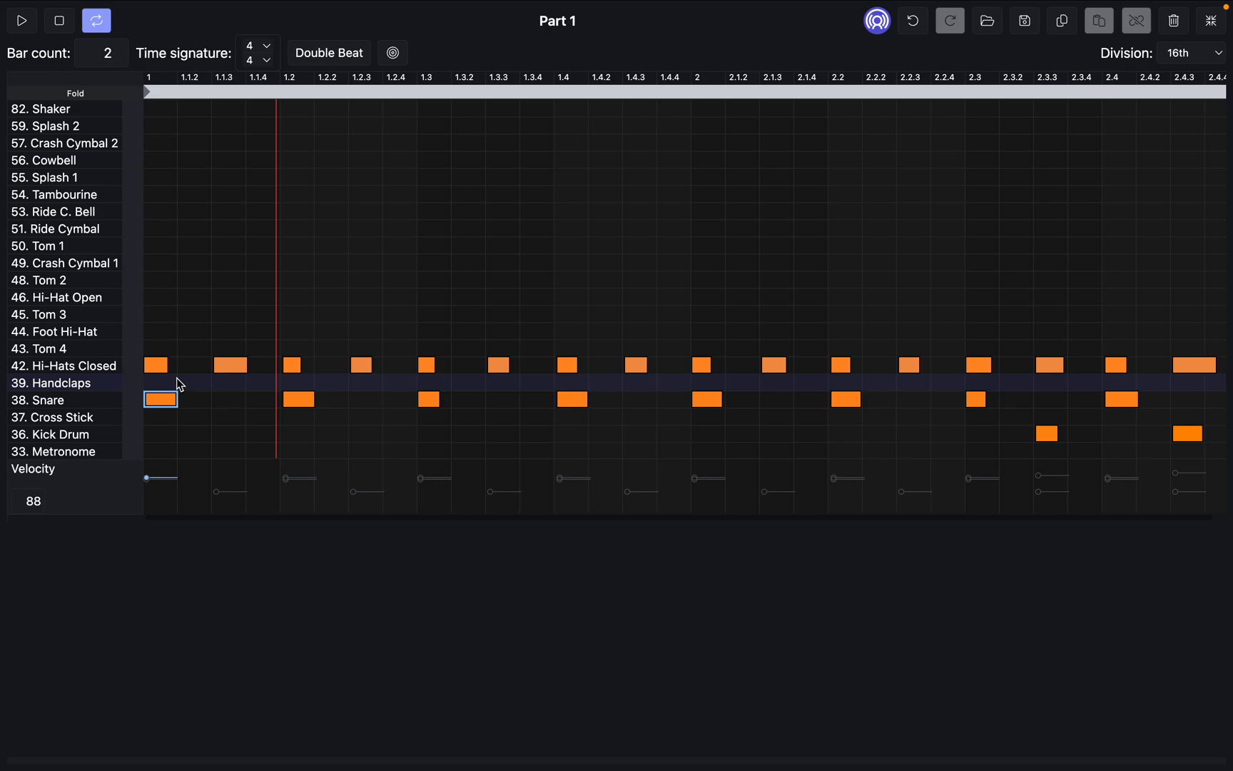
Step: Select the whole row of closed hi-hat notes, clear the selection, and examine single hi-hat and snare notes on the first two beats
{"action": "left_click", "coordinate": [158, 336]}
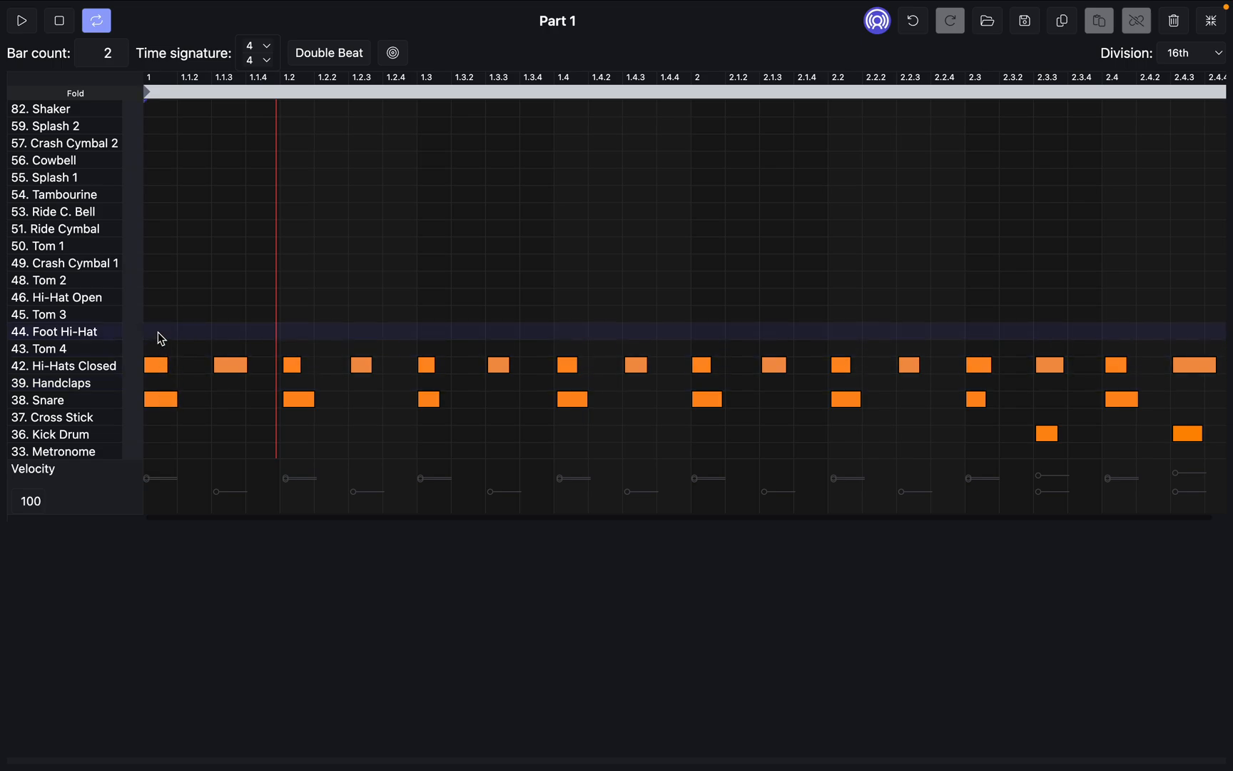
{"action": "left_click_drag", "start_coordinate": [158, 336], "coordinate": [1201, 380]}
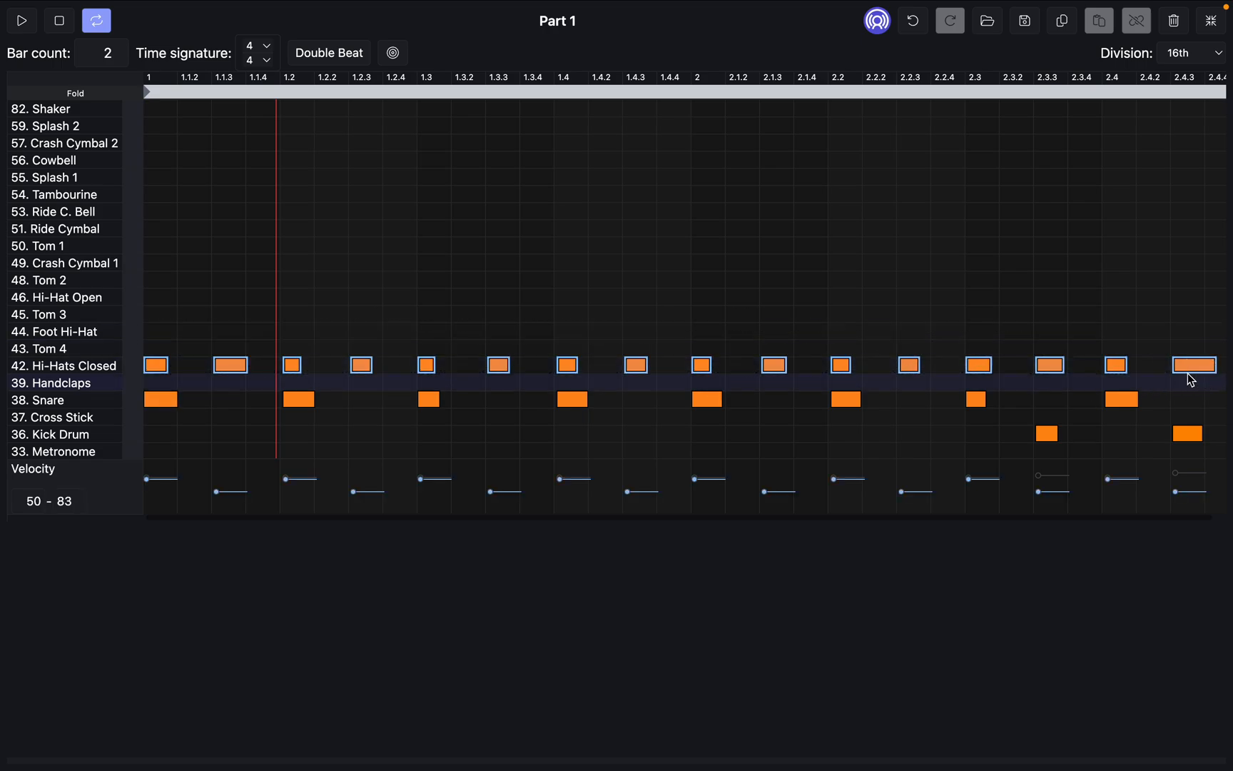
{"action": "left_click", "coordinate": [166, 337]}
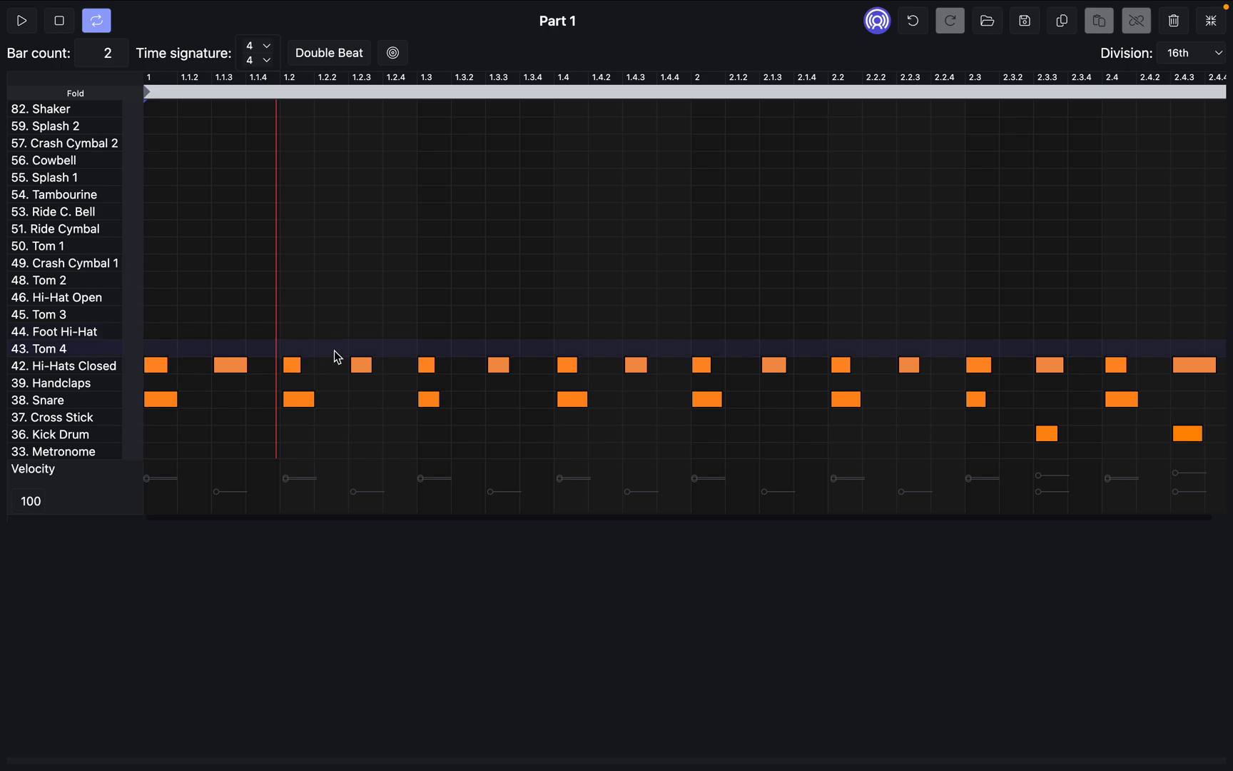
{"action": "left_click", "coordinate": [228, 368]}
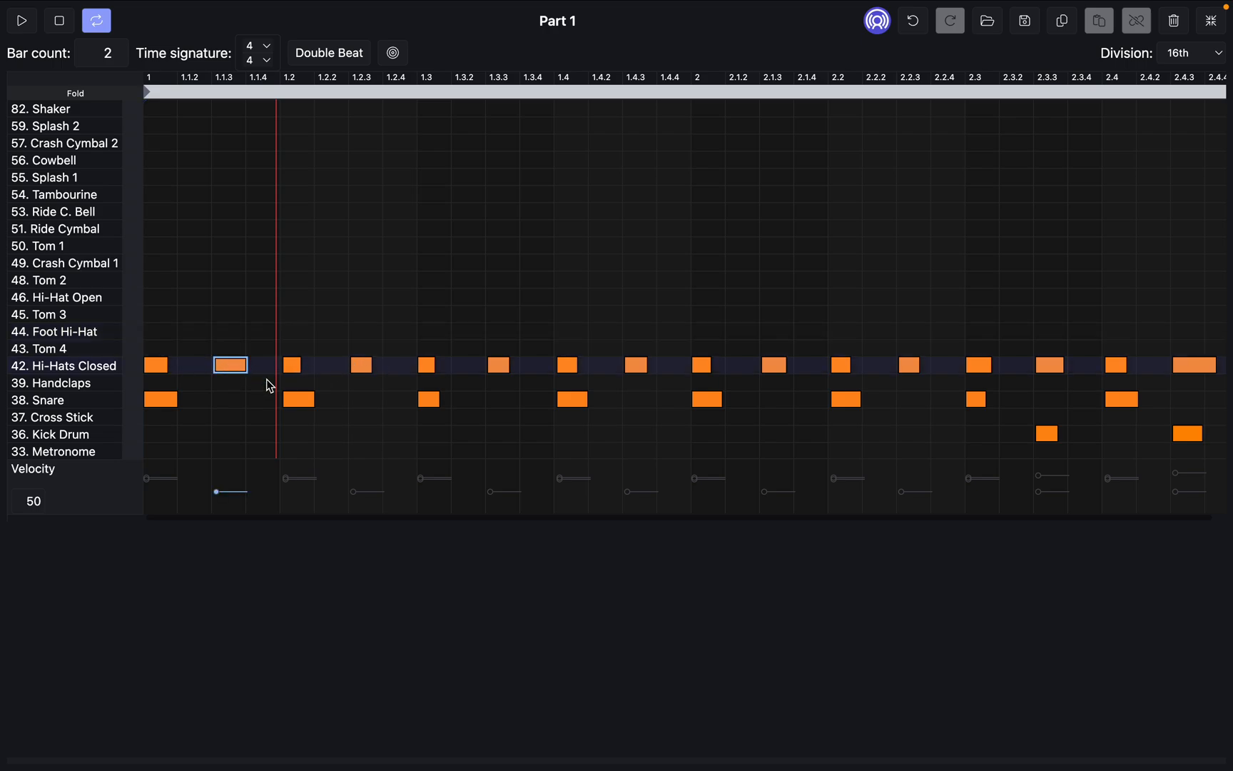
{"action": "left_click", "coordinate": [303, 402]}
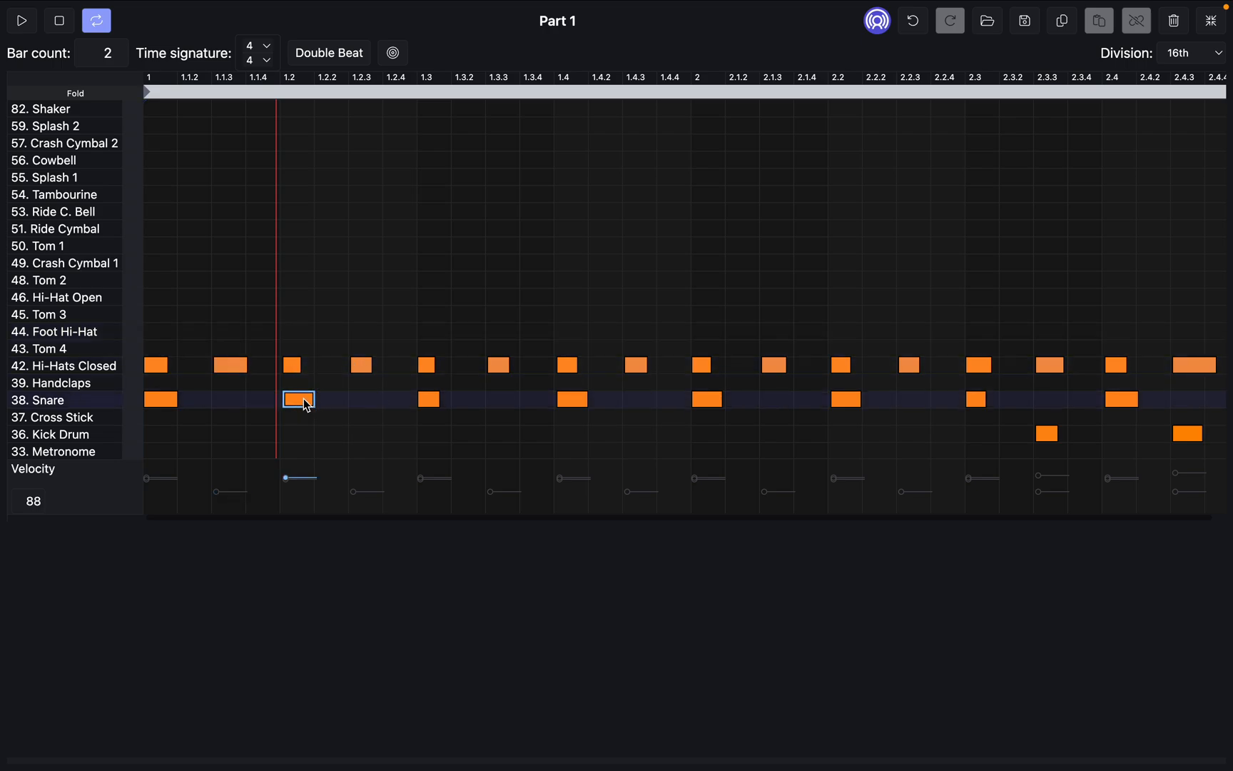
Step: Delete all closed hi-hat, snare and kick drum notes from both bars of Part 5's main beat
{"action": "left_click", "coordinate": [362, 366]}
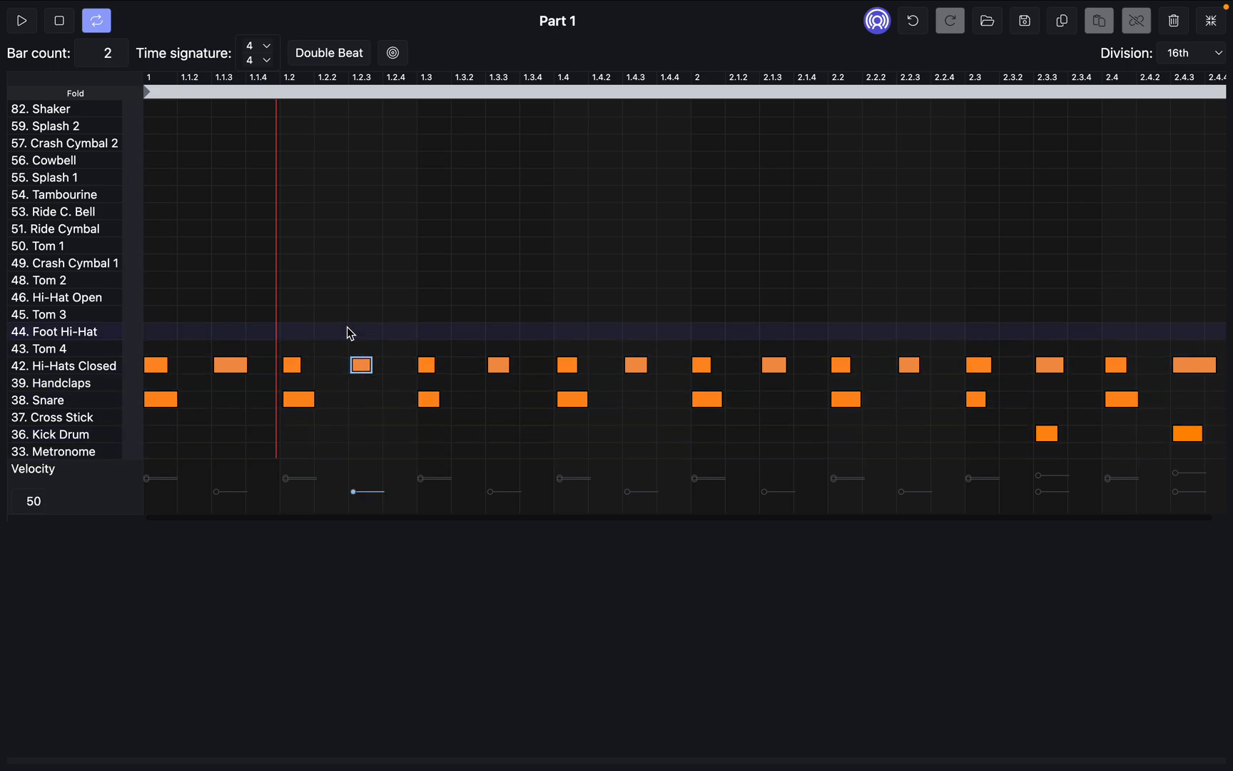
{"action": "left_click", "coordinate": [157, 347]}
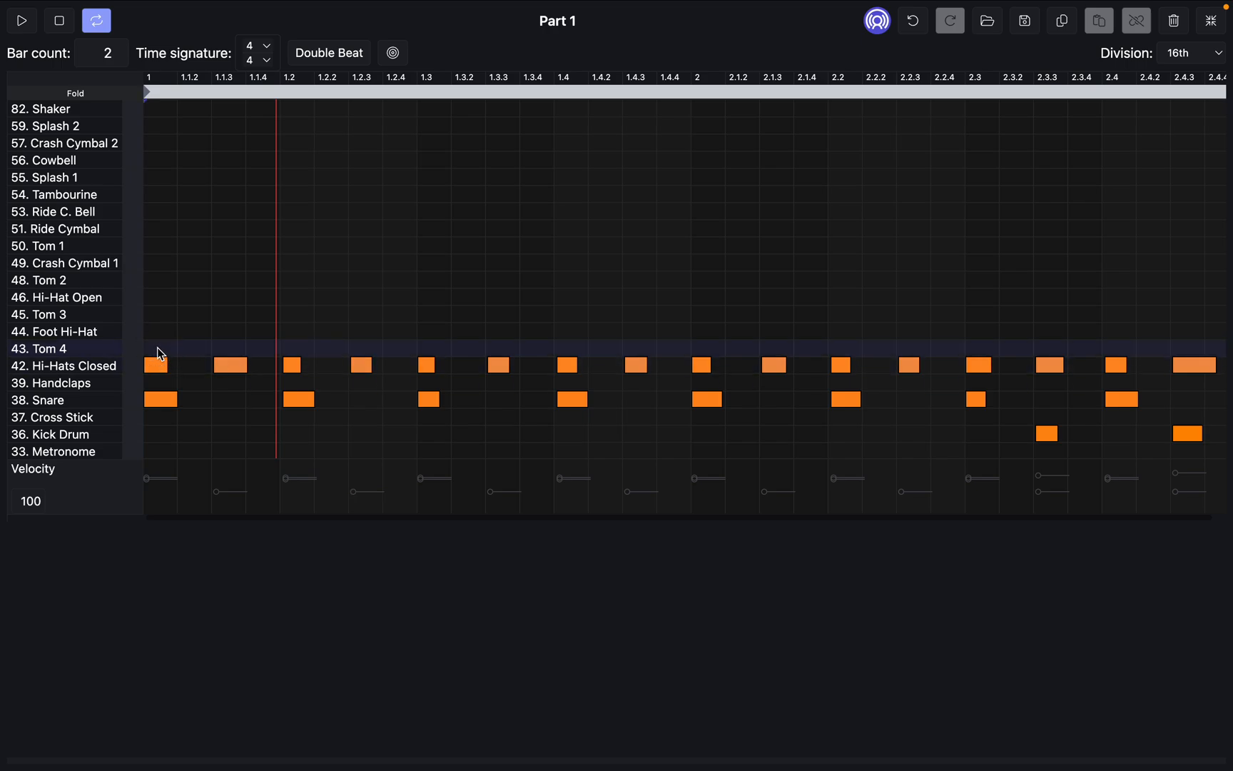
{"action": "left_click", "coordinate": [158, 353]}
{"action": "left_click_drag", "start_coordinate": [158, 352], "coordinate": [610, 431]}
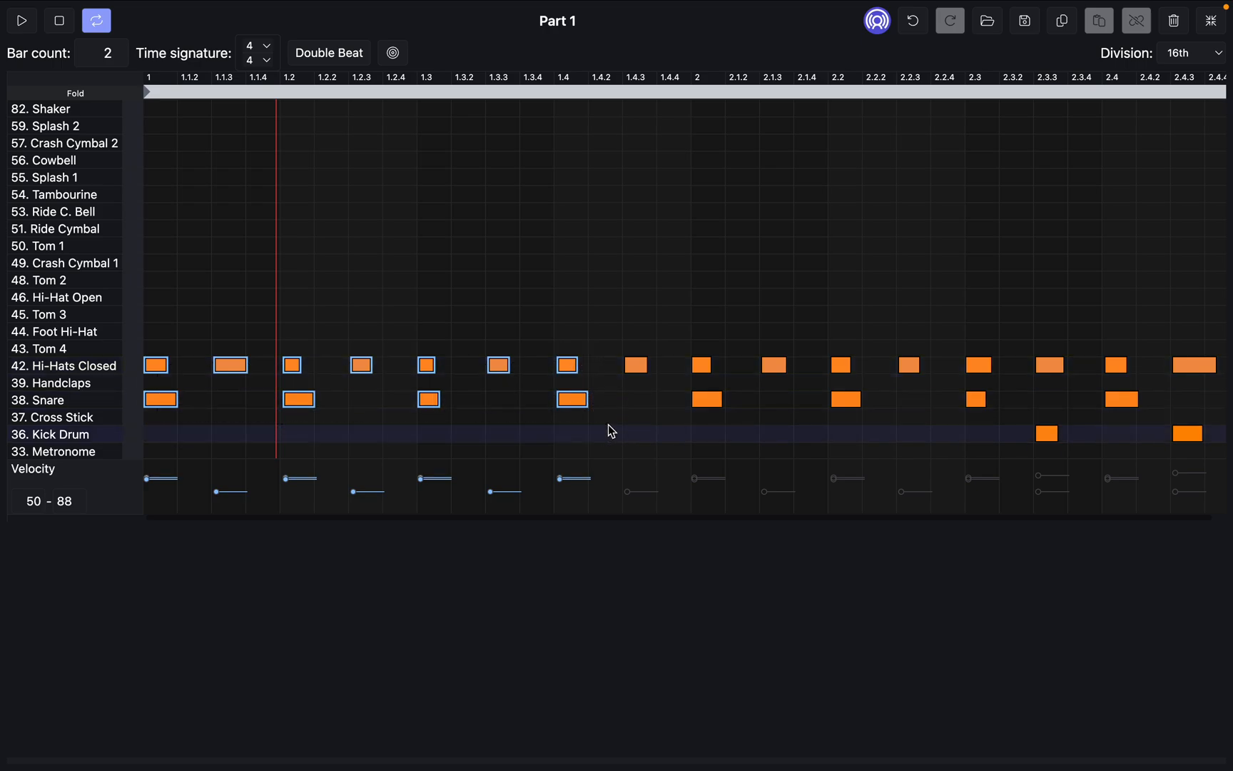
{"action": "key", "text": "Delete"}
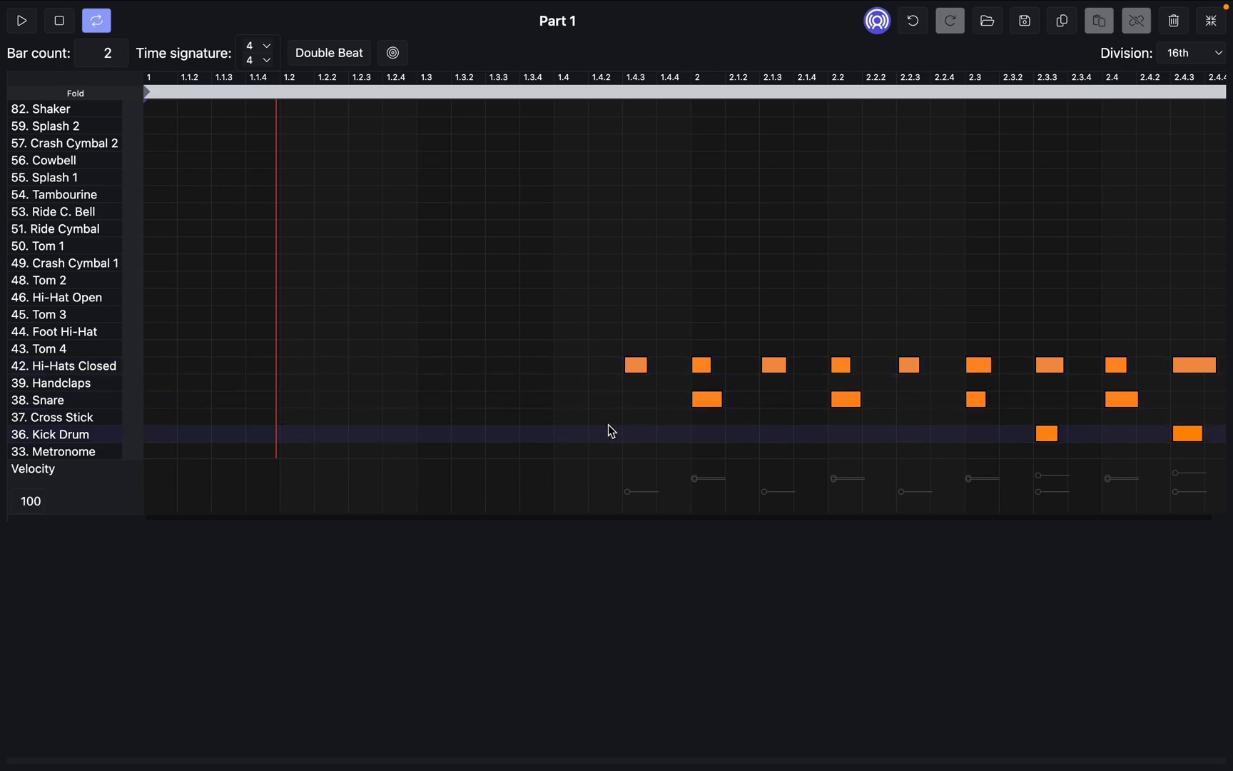
{"action": "left_click", "coordinate": [608, 343]}
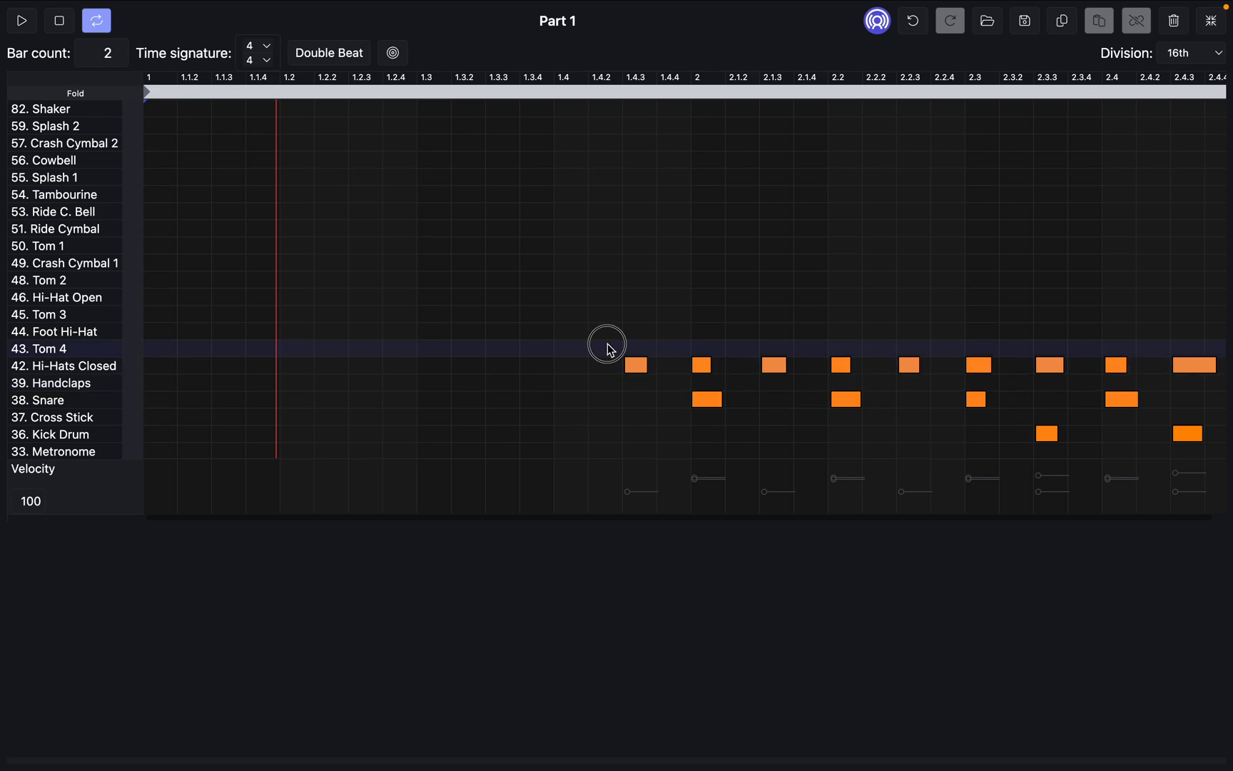
{"action": "left_click_drag", "start_coordinate": [608, 343], "coordinate": [1226, 470]}
{"action": "key", "text": "Delete"}
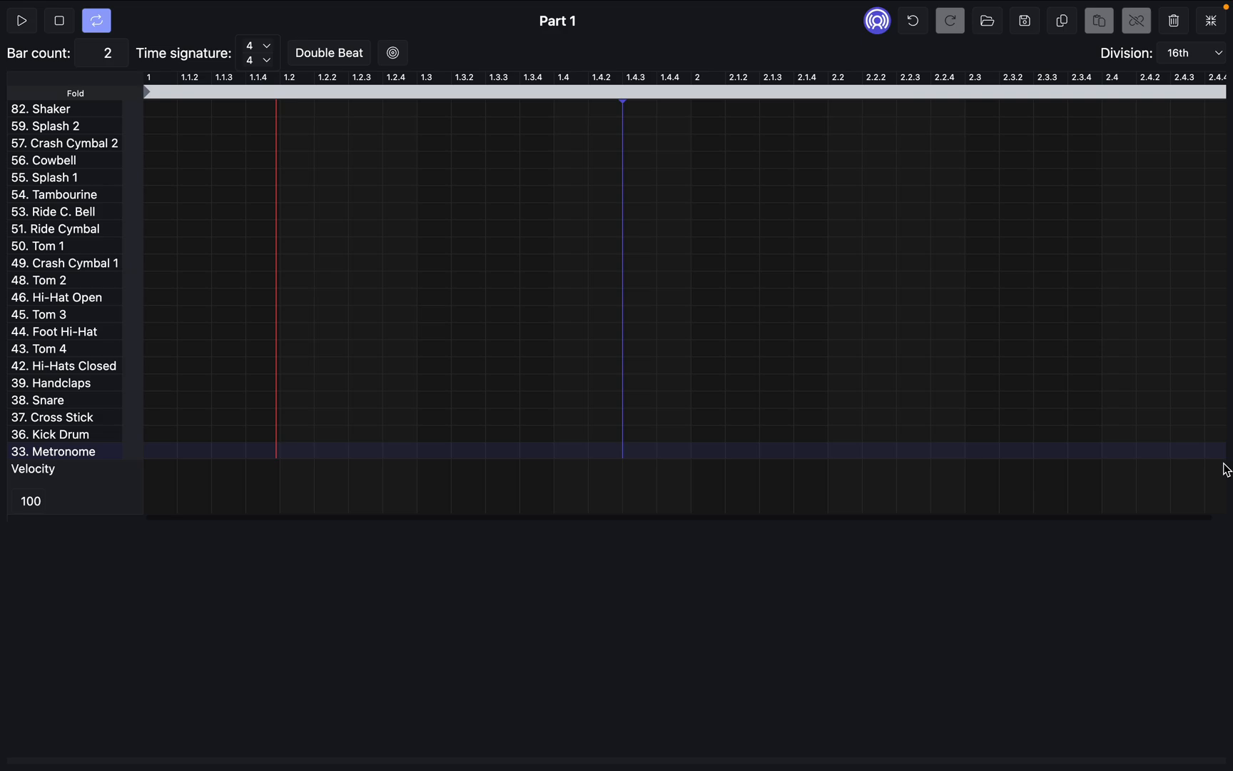
Step: Play and stop the emptied beat, leave its full-screen editor and save the project
{"action": "left_click", "coordinate": [25, 26]}
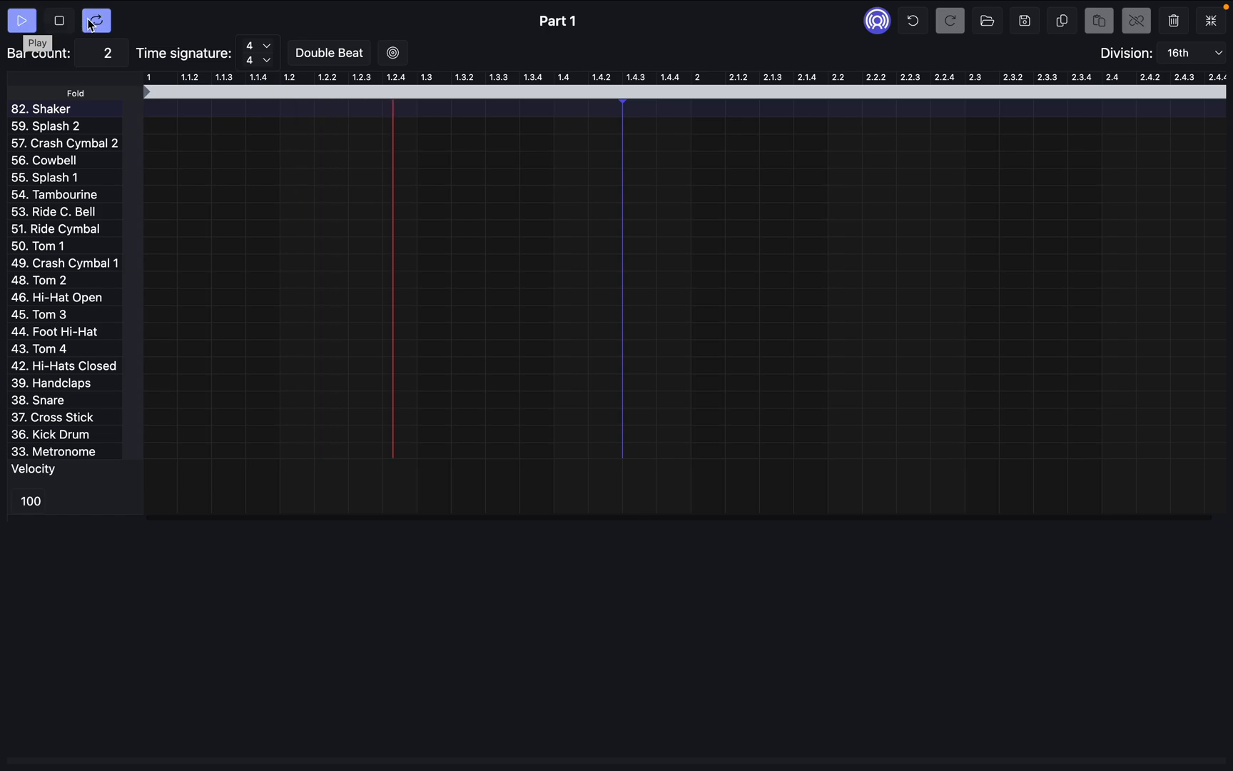
{"action": "left_click", "coordinate": [62, 25]}
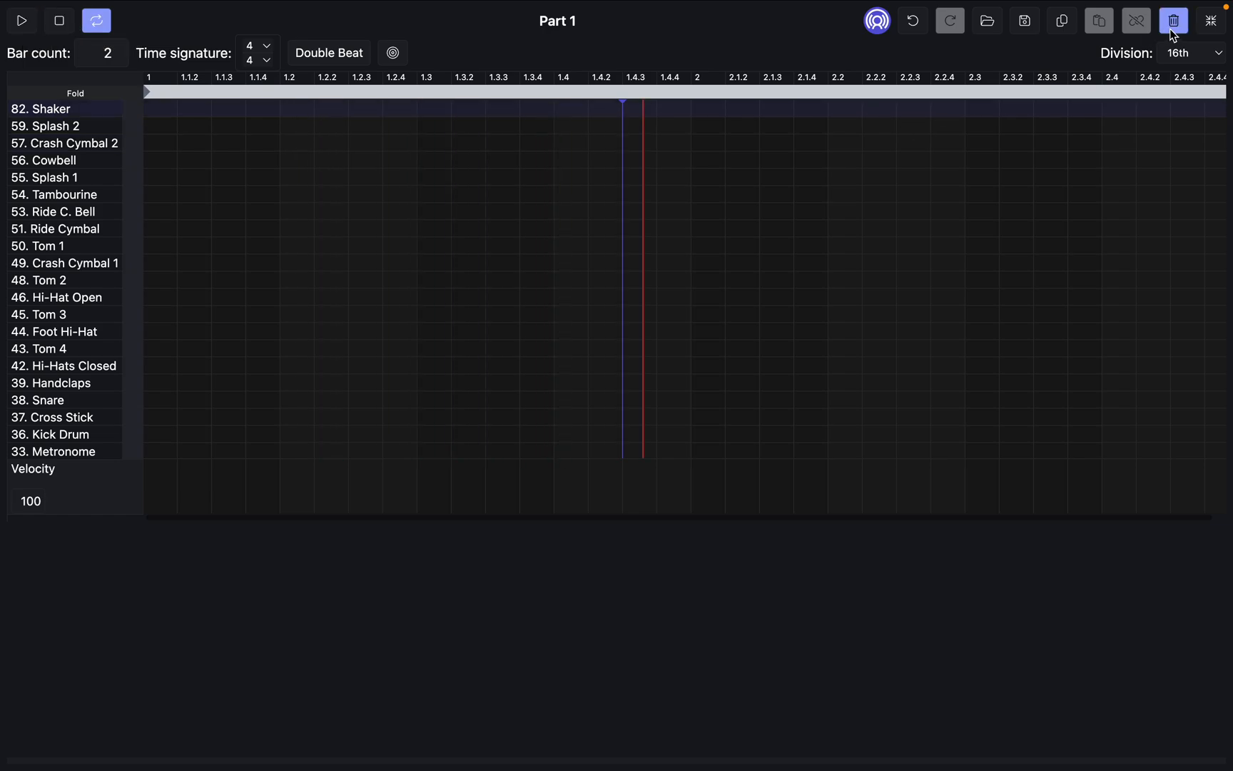
{"action": "left_click", "coordinate": [1211, 21]}
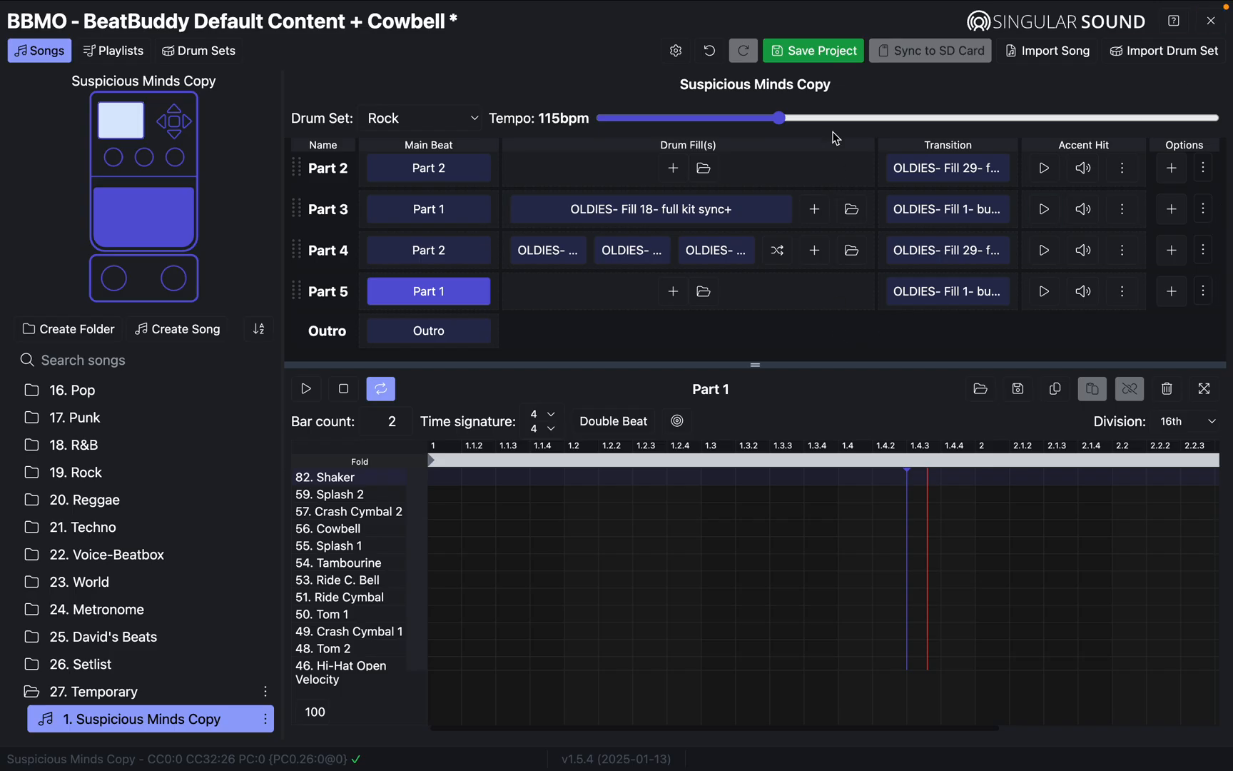
{"action": "left_click", "coordinate": [815, 51]}
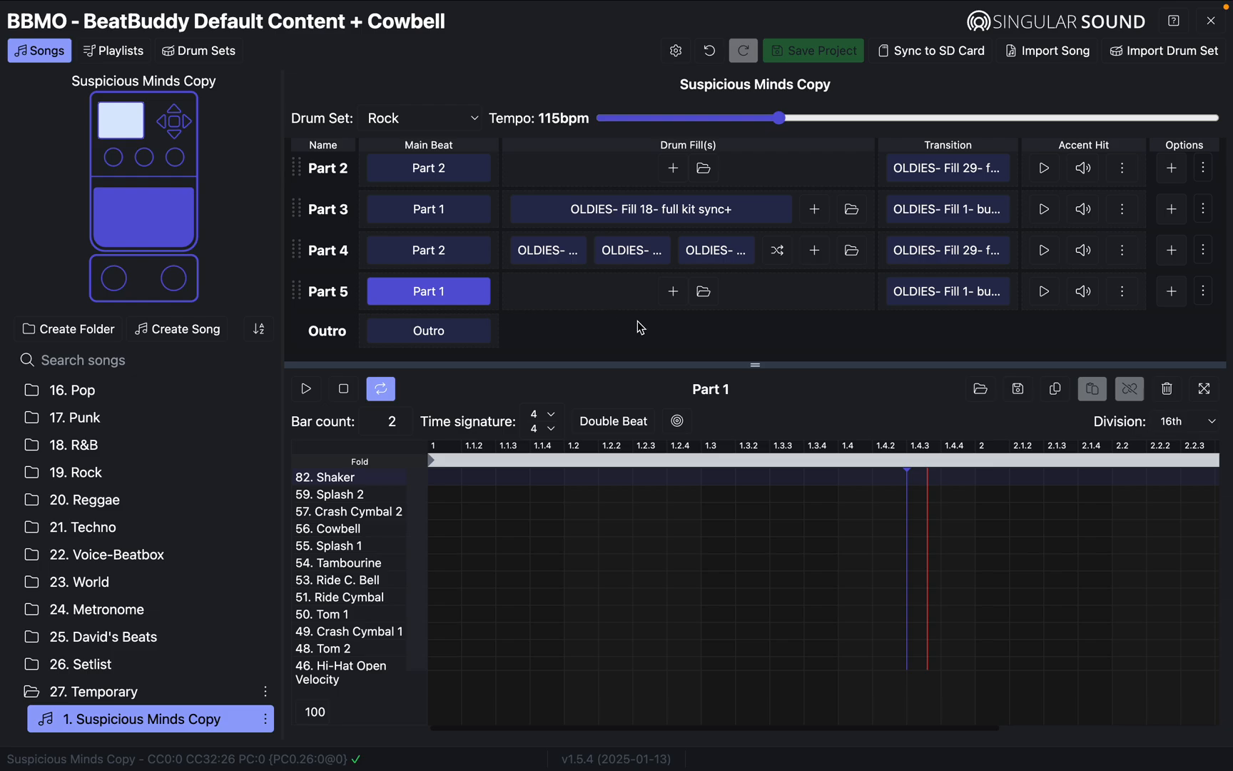
Step: Enlarge the parts list to show Intro through Outro, and play the song on the virtual pedal from the intro fill through to Part 5
{"action": "left_click_drag", "start_coordinate": [756, 366], "coordinate": [755, 454]}
{"action": "left_click", "coordinate": [139, 223]}
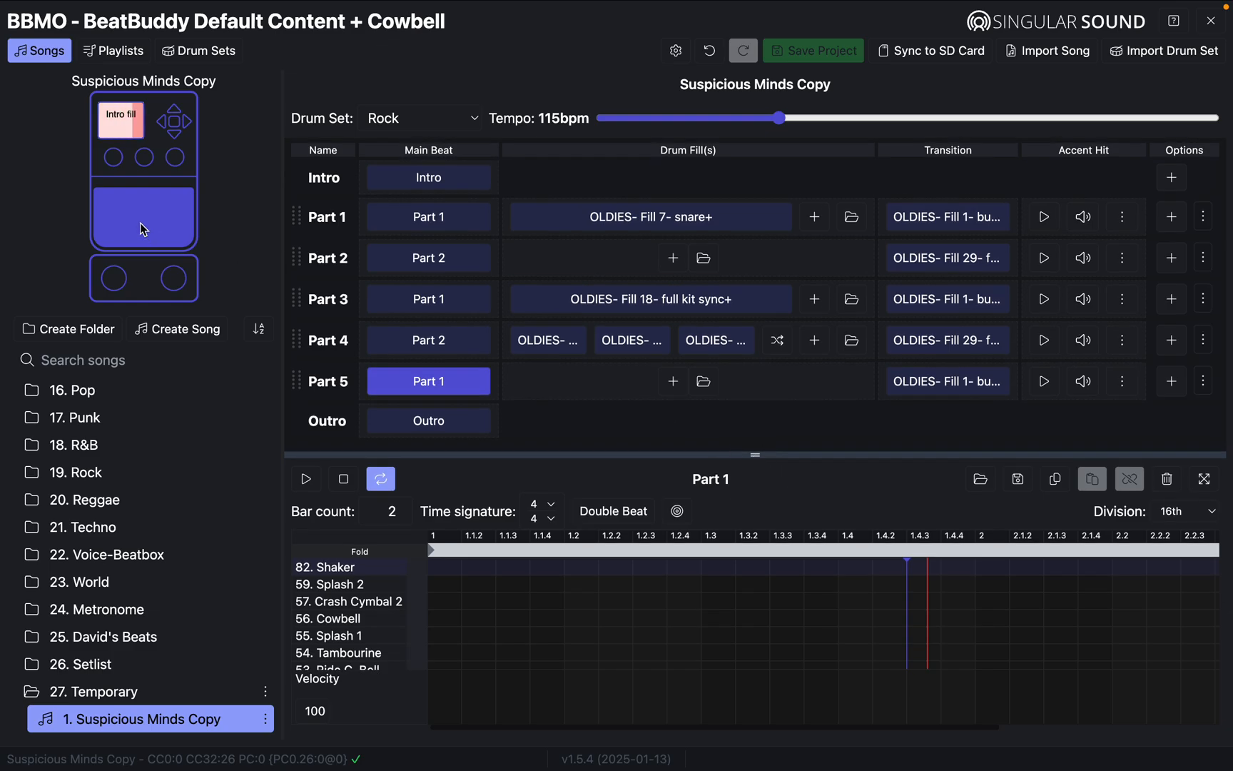
{"action": "left_click", "coordinate": [140, 222]}
{"action": "left_click", "coordinate": [142, 225]}
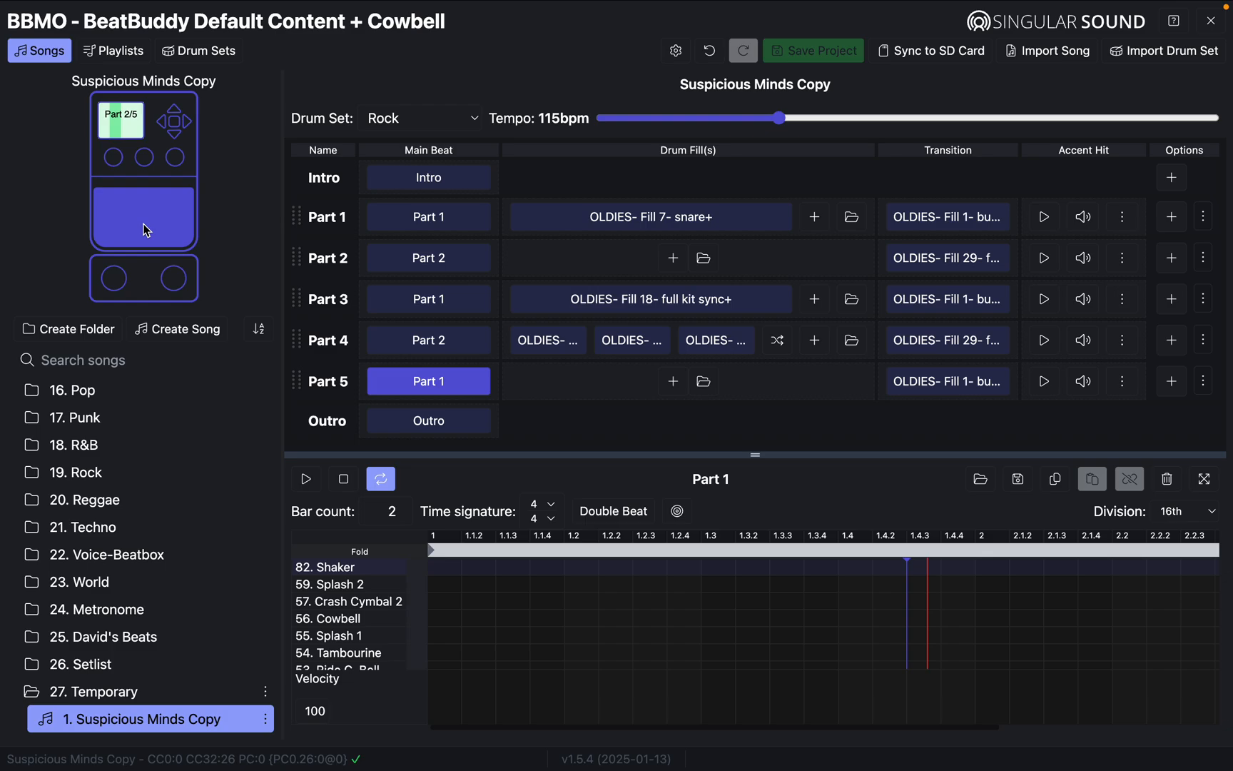
{"action": "left_click", "coordinate": [146, 228]}
{"action": "left_click", "coordinate": [155, 228]}
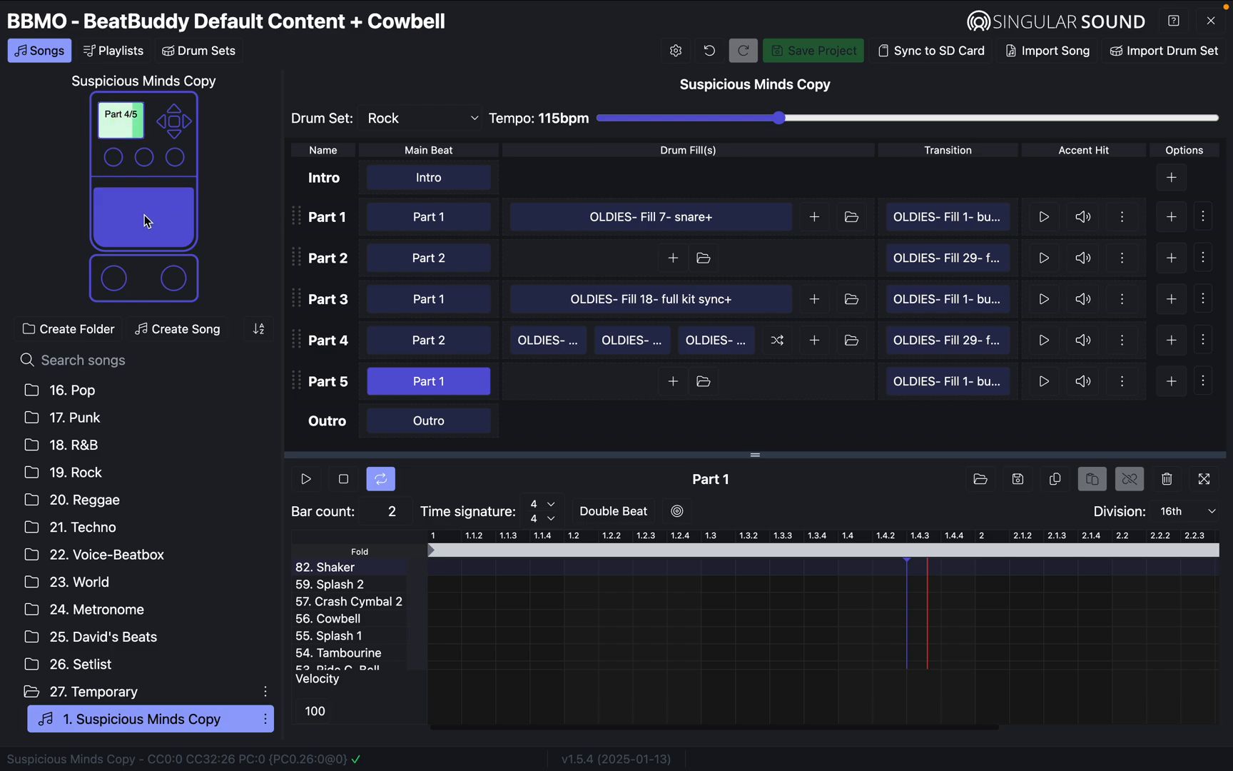
{"action": "left_click", "coordinate": [145, 218]}
Step: Switch to the BBMO_Example_Suspicious_Minds.pdf sheet in Preview, show it full screen and examine its tempo, part and fill notes
{"action": "mouse_move", "coordinate": [146, 4]}
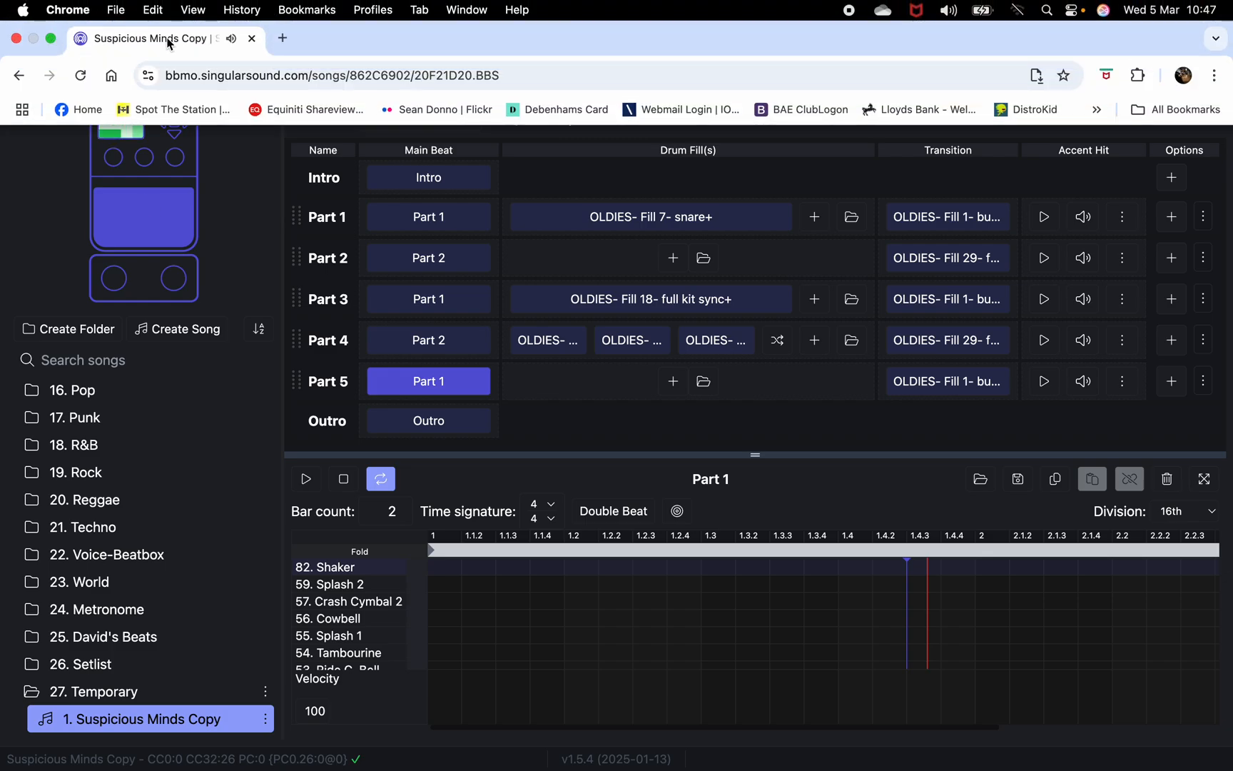
{"action": "left_click", "coordinate": [51, 37]}
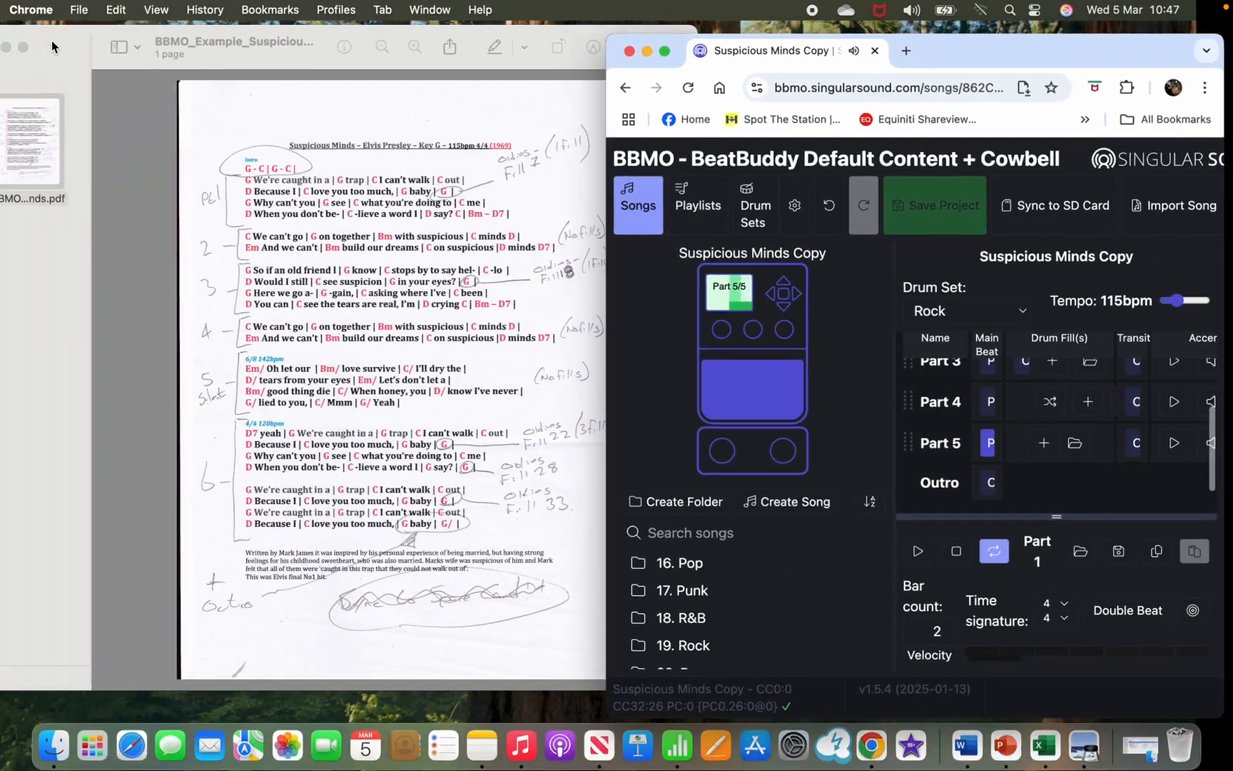
{"action": "left_click", "coordinate": [376, 98]}
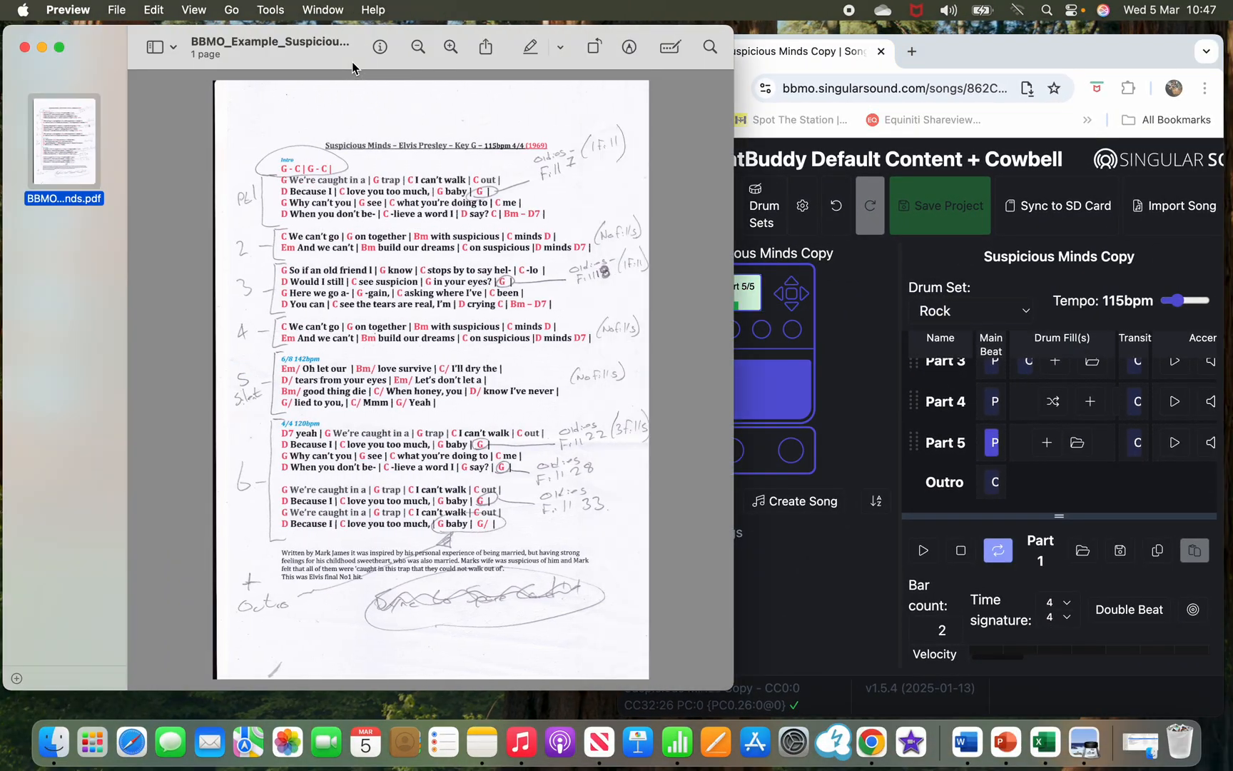
{"action": "left_click", "coordinate": [60, 47]}
{"action": "scroll", "coordinate": [598, 408], "scroll_direction": "up", "scroll_amount": 5}
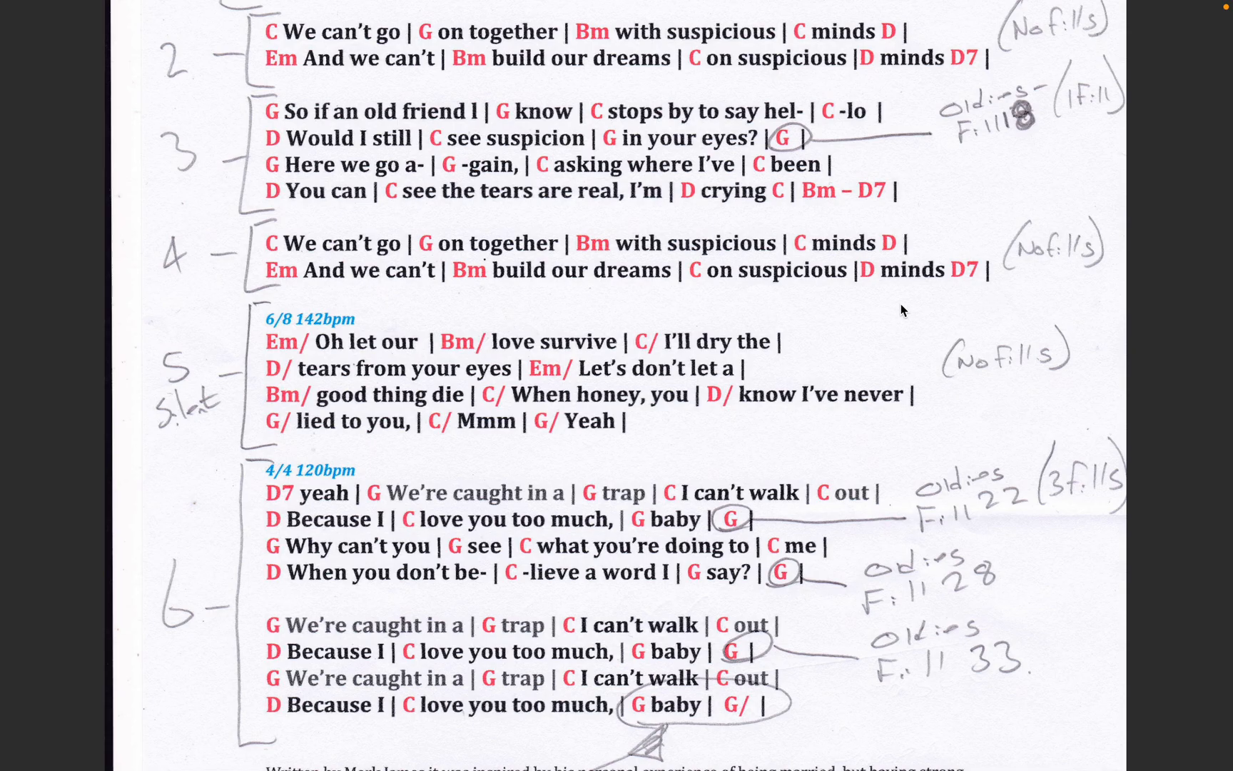
{"action": "scroll", "coordinate": [902, 311], "scroll_direction": "up", "scroll_amount": 5}
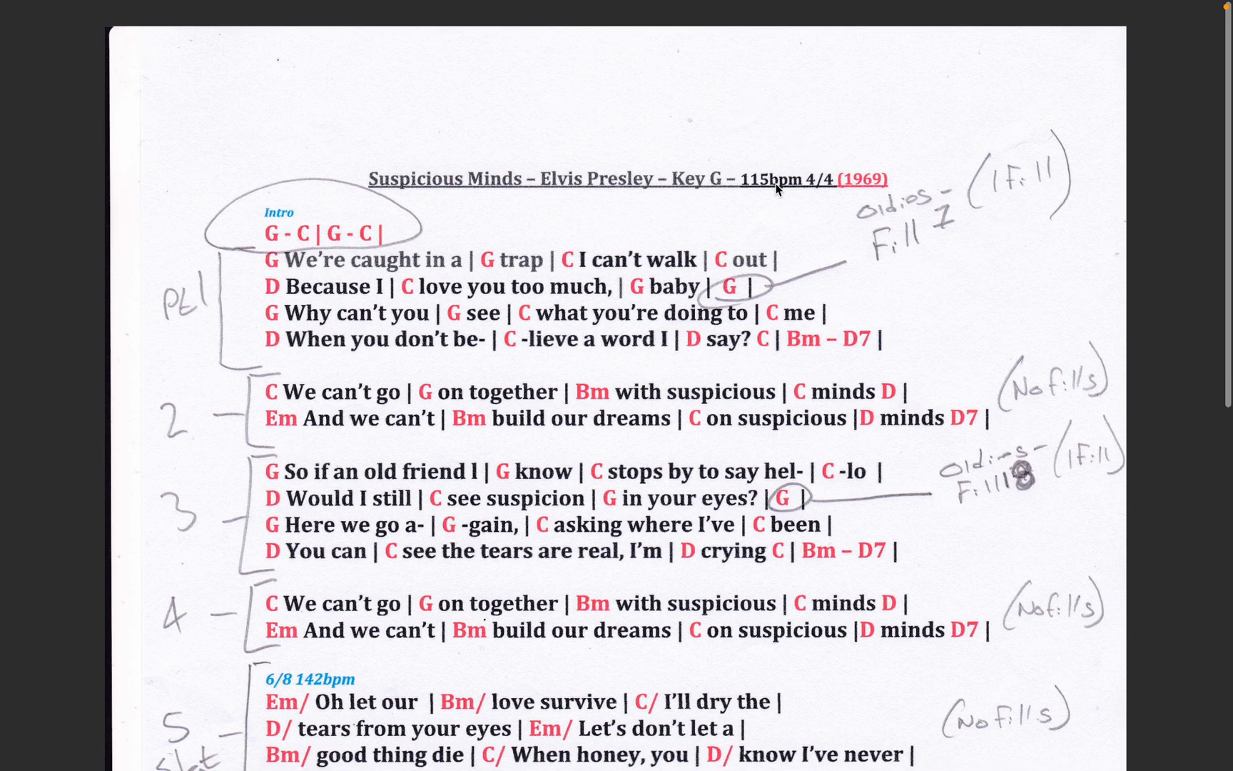
{"action": "scroll", "coordinate": [739, 303], "scroll_direction": "down", "scroll_amount": 10}
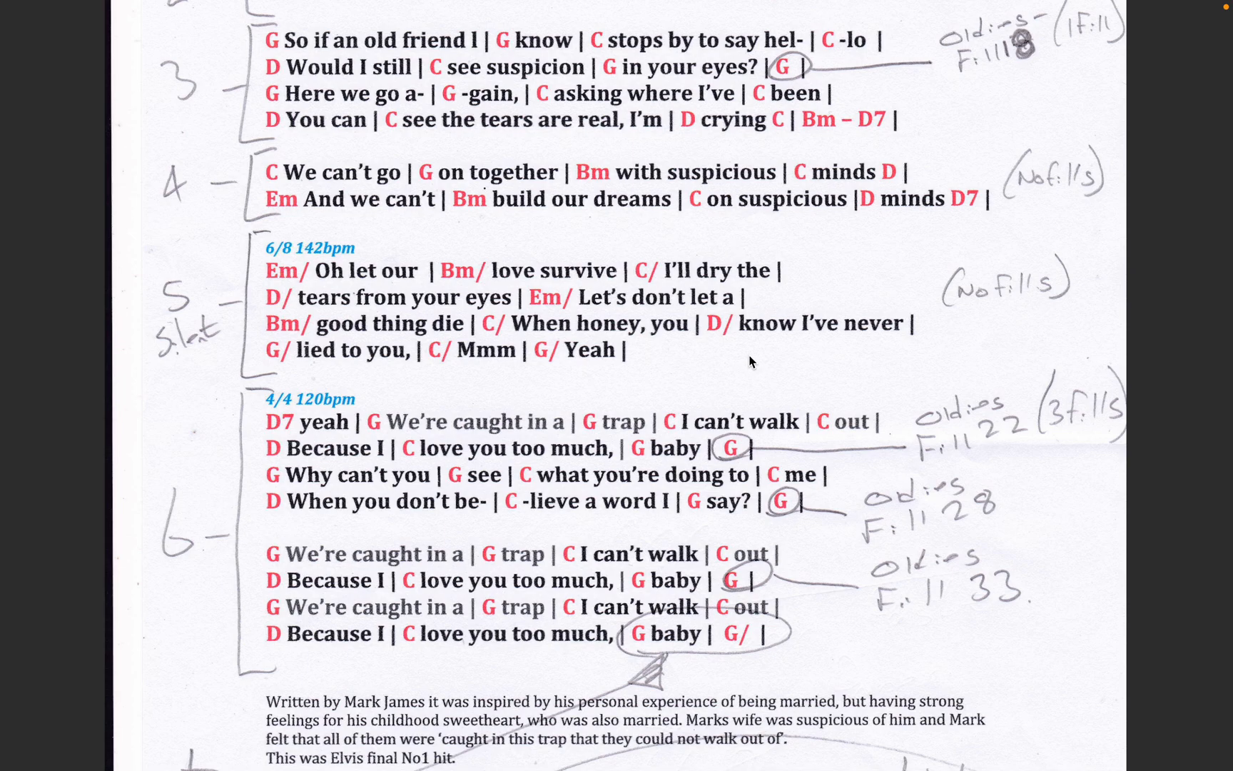
{"action": "scroll", "coordinate": [748, 384], "scroll_direction": "up", "scroll_amount": 1}
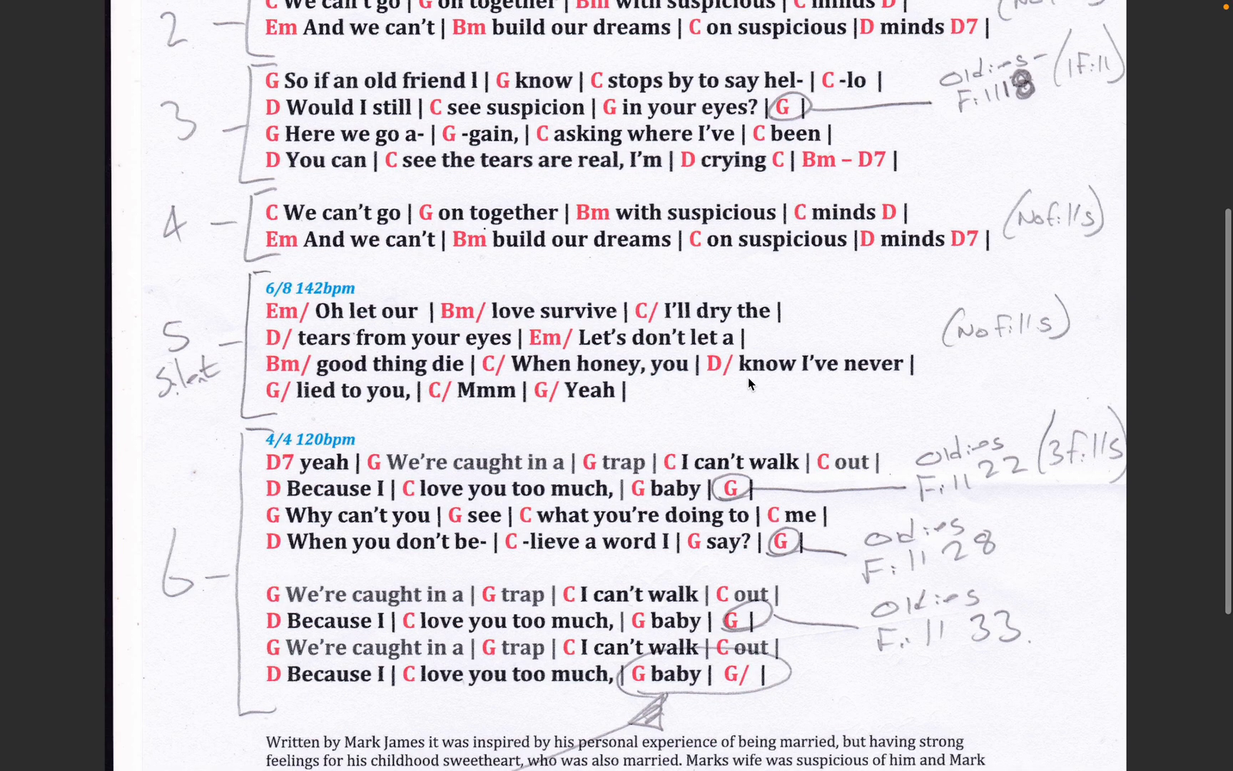
Step: Take the PDF sheet out of full screen and return to the song editor in Chrome at full screen
{"action": "mouse_move", "coordinate": [58, 10]}
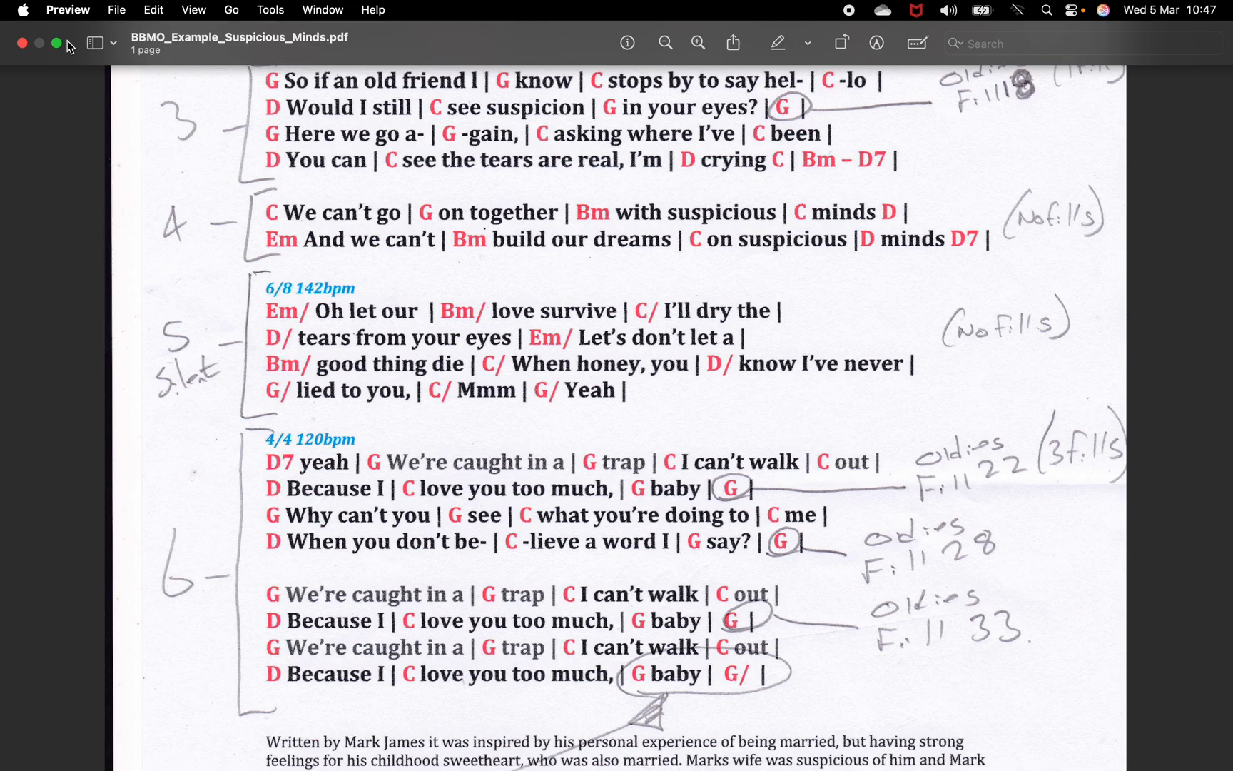
{"action": "mouse_move", "coordinate": [56, 45]}
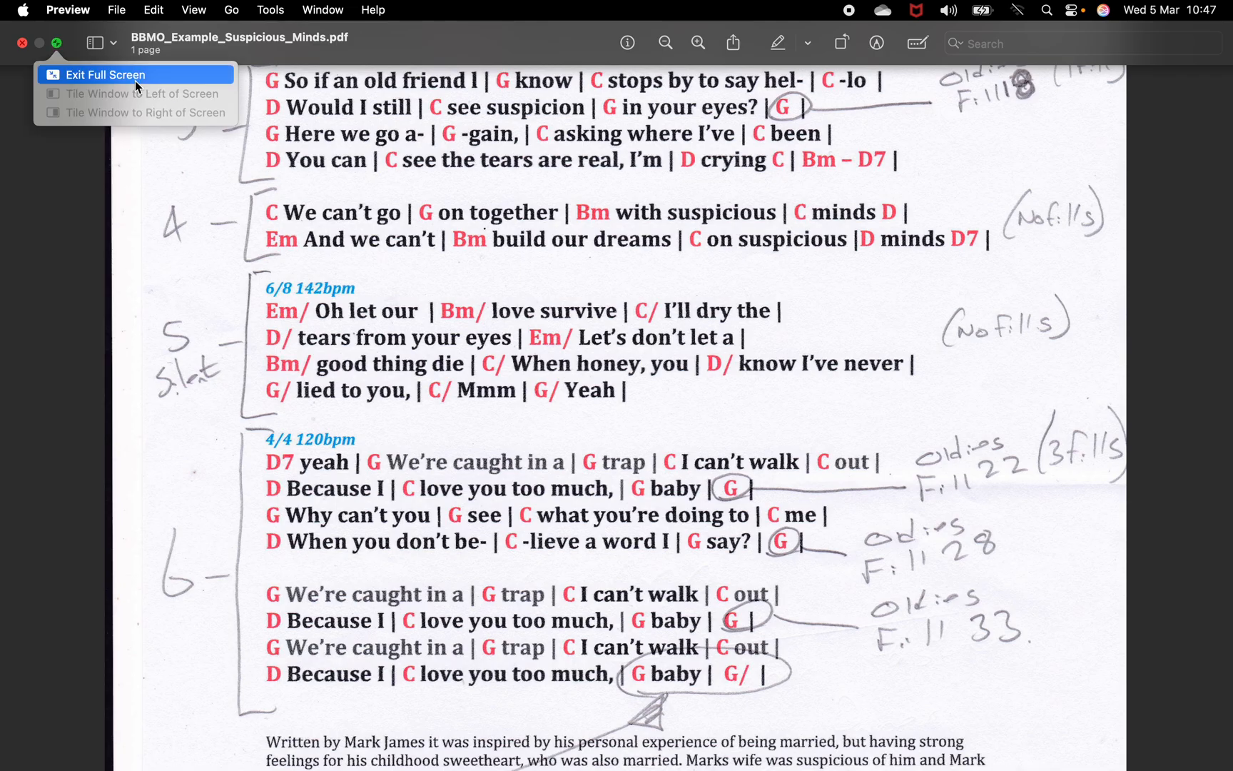
{"action": "left_click", "coordinate": [89, 82]}
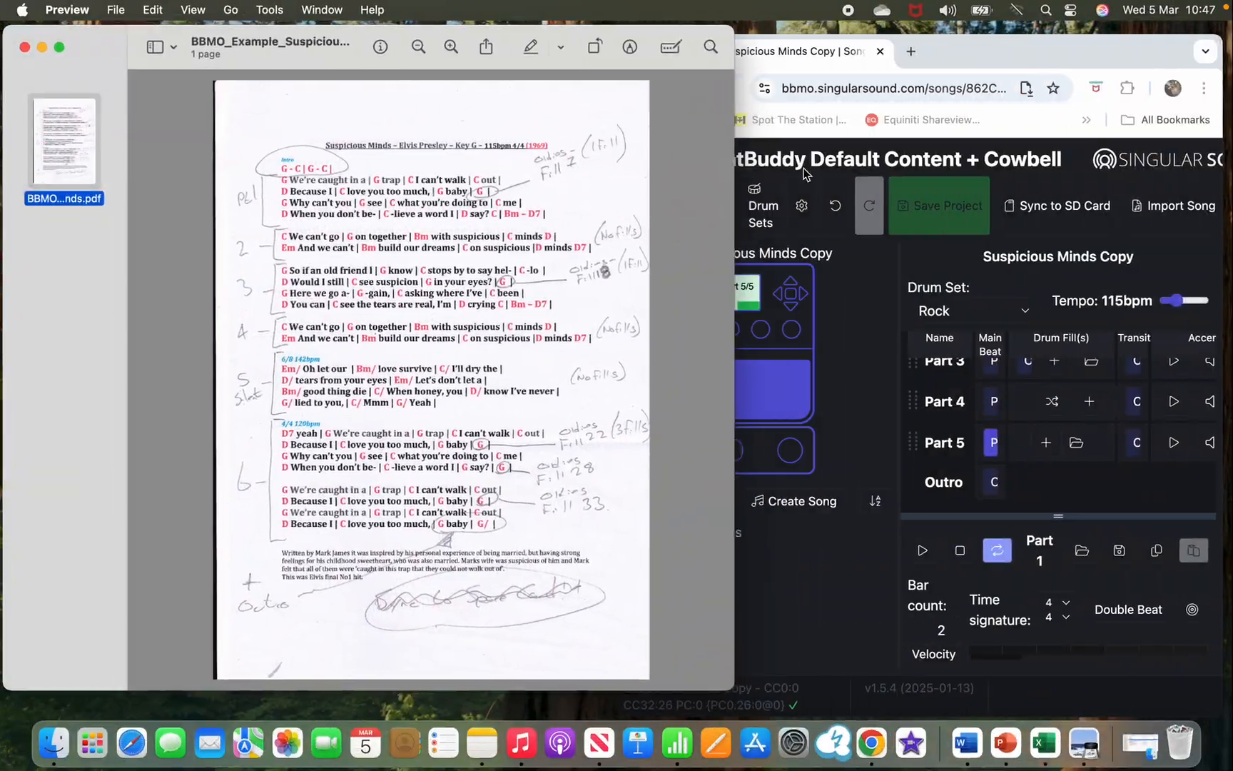
{"action": "left_click", "coordinate": [845, 62]}
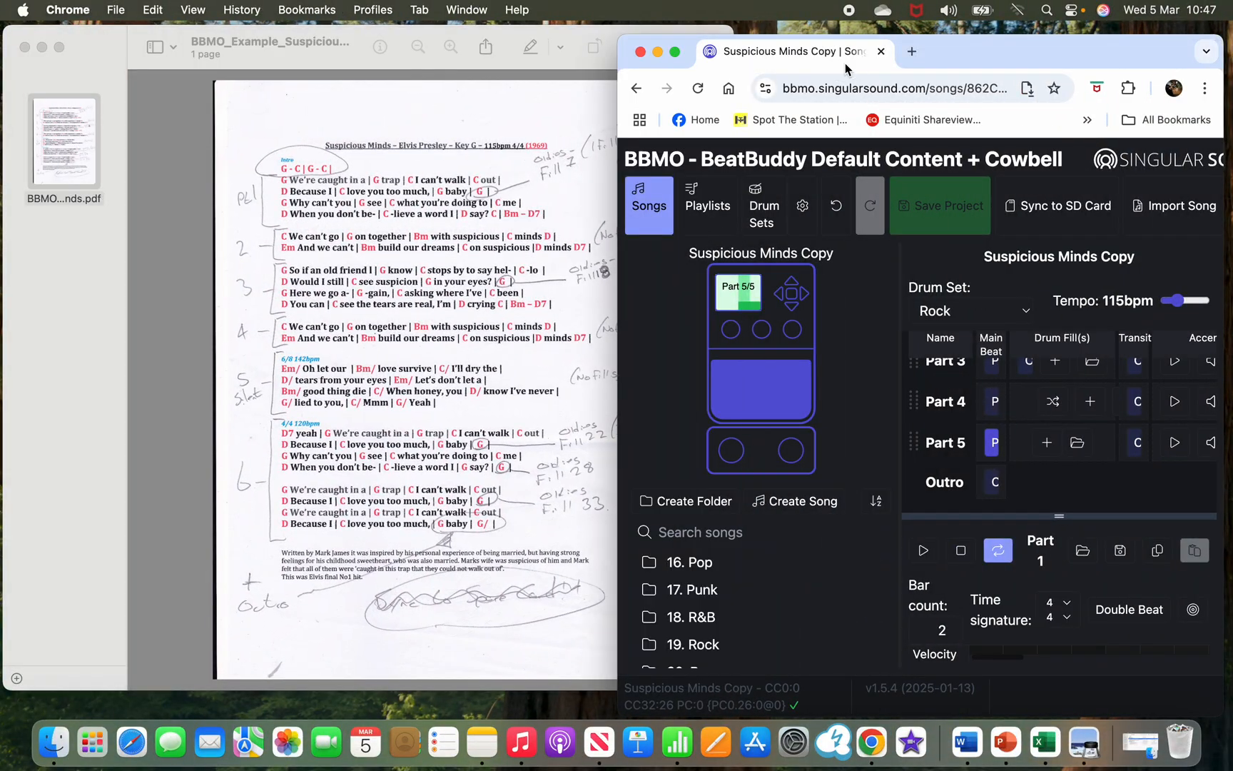
{"action": "left_click", "coordinate": [674, 53]}
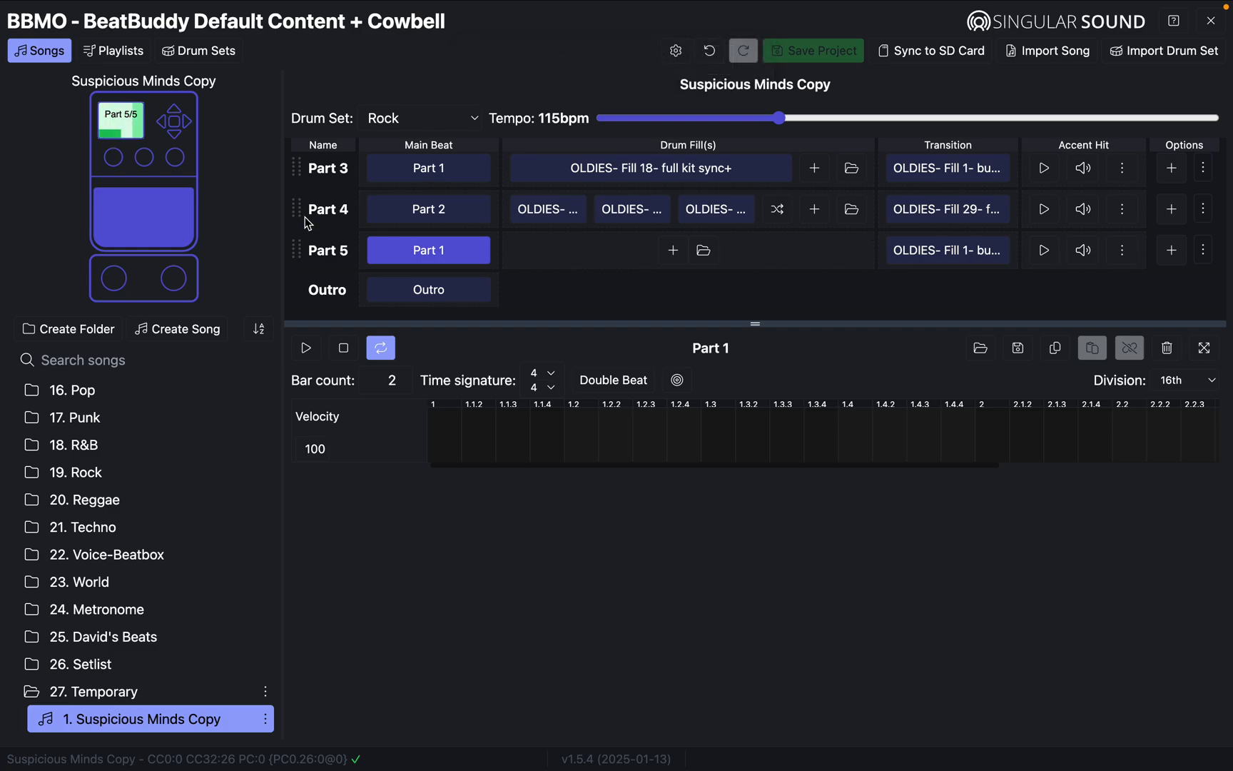
Step: Enlarge the parts list to show Intro through Outro, transition the virtual pedal from Part 5 to Part 1 and end playback
{"action": "scroll", "coordinate": [446, 277], "scroll_direction": "up", "scroll_amount": 2}
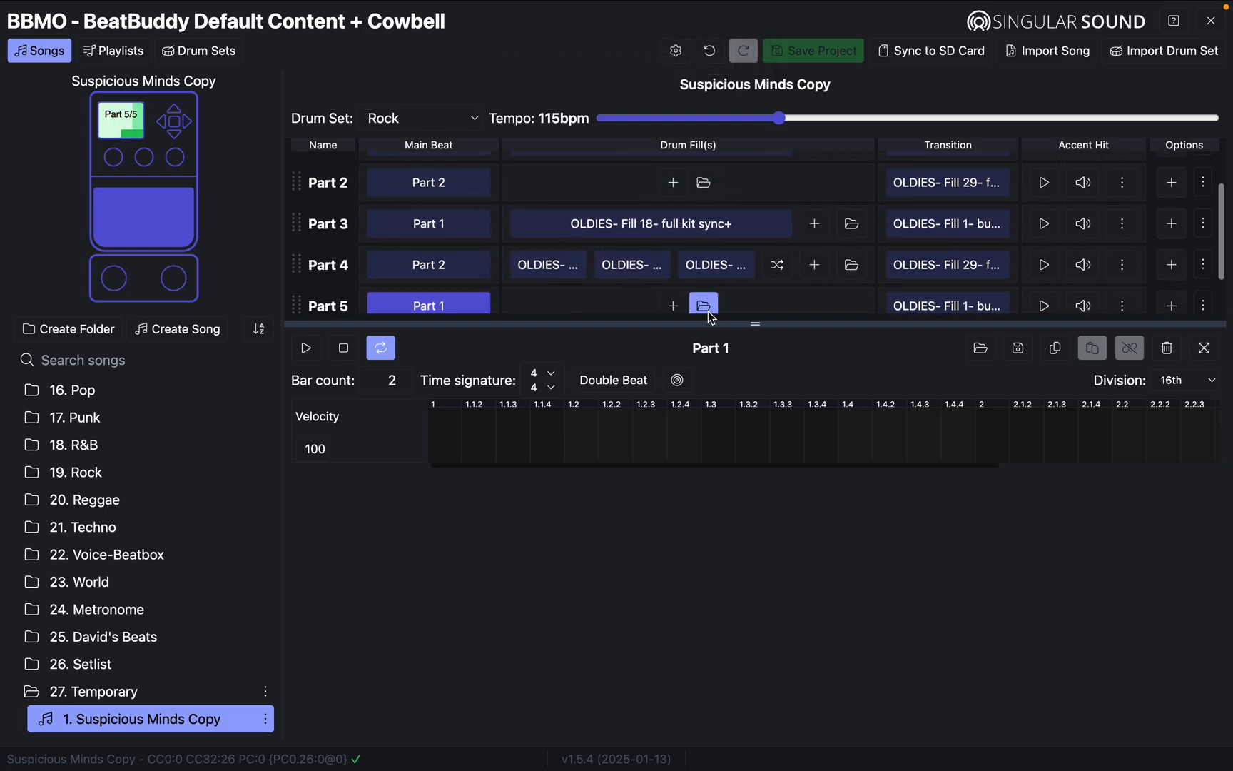
{"action": "left_click_drag", "start_coordinate": [755, 325], "coordinate": [755, 462]}
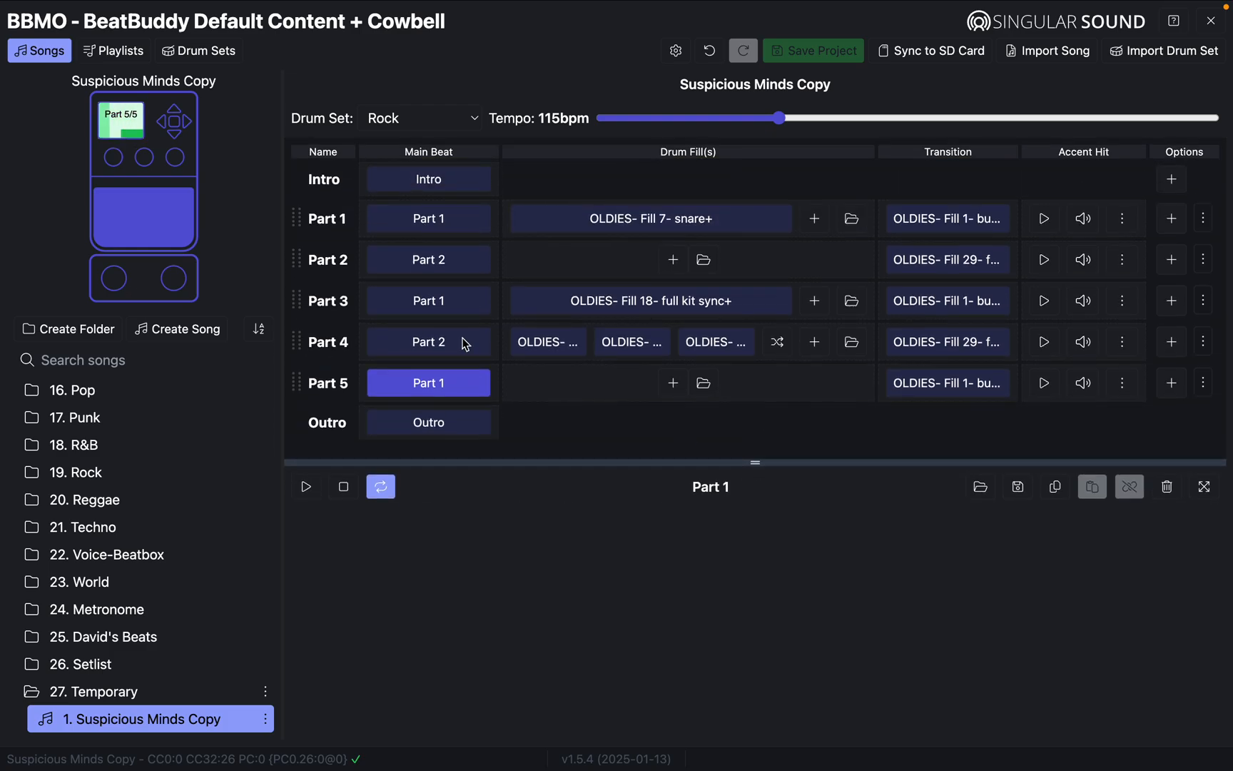
{"action": "left_click", "coordinate": [144, 224]}
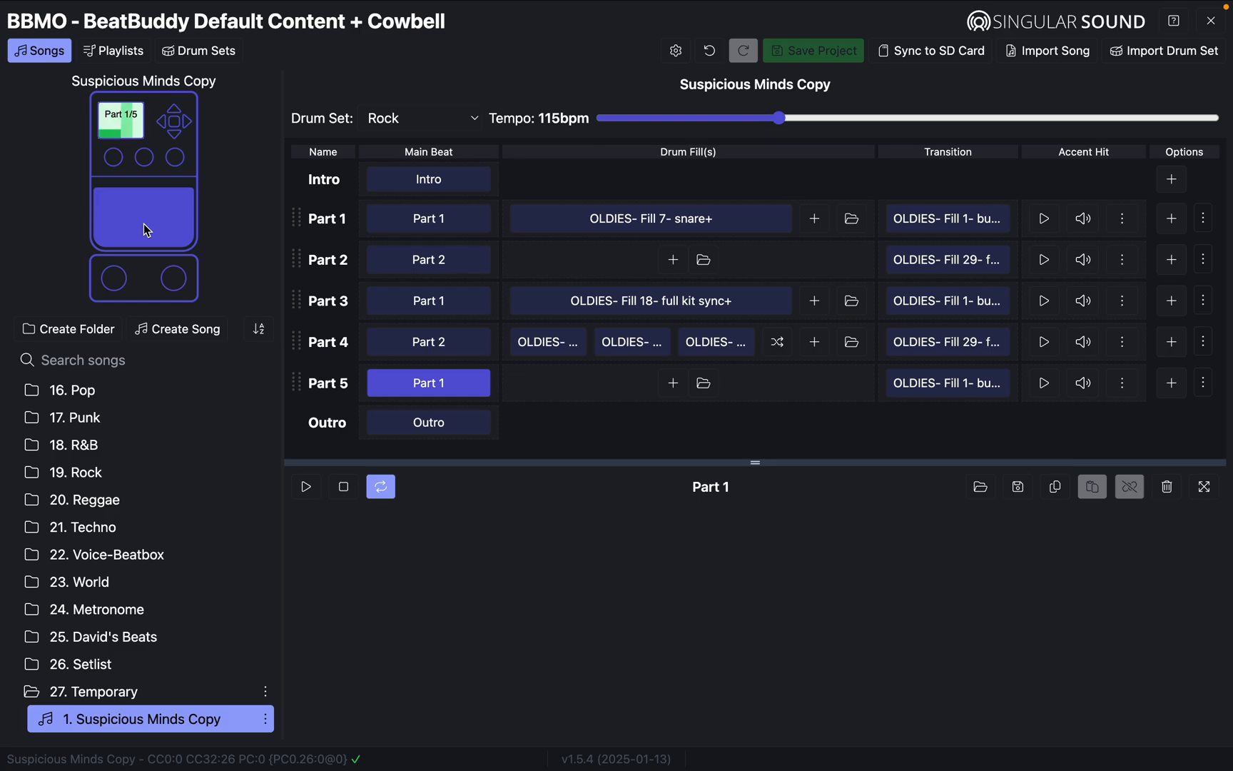
{"action": "left_click", "coordinate": [143, 223]}
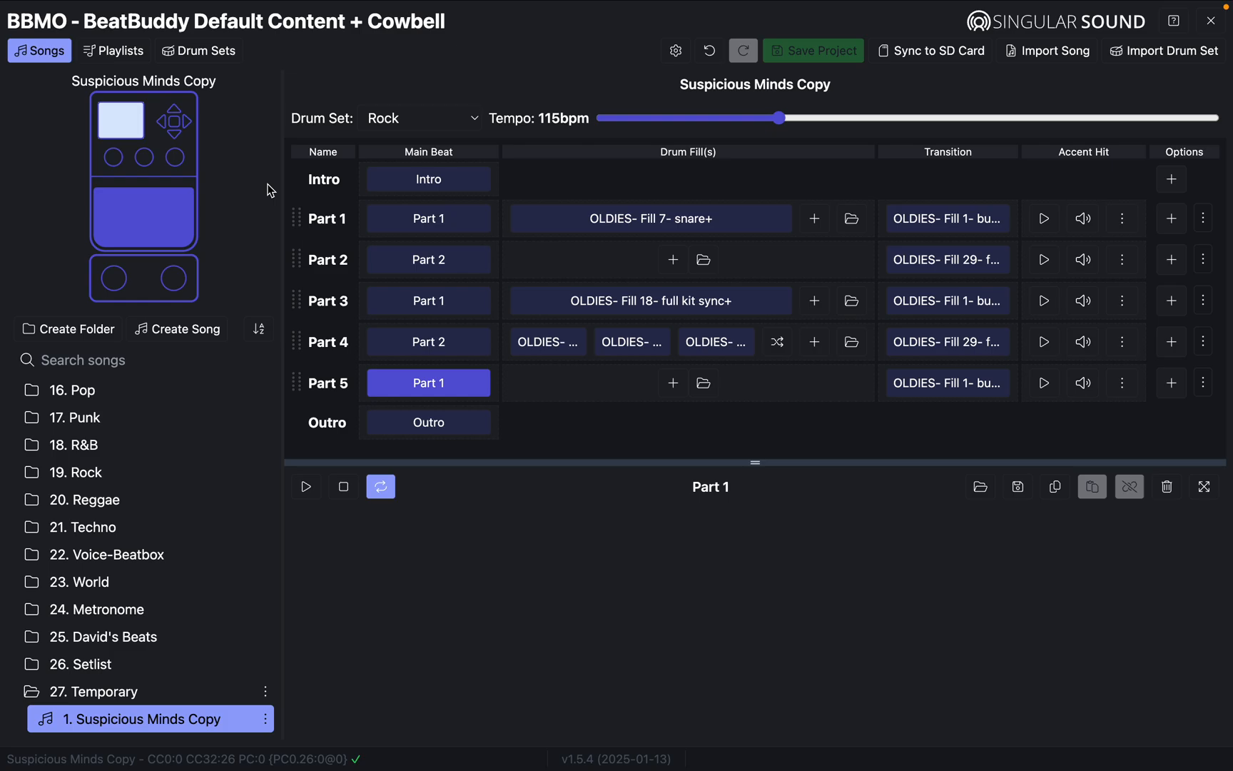
Step: Switch back to the PDF sheet in Preview at full screen and review the notes for parts 4 to 6 and the ending
{"action": "mouse_move", "coordinate": [300, 2]}
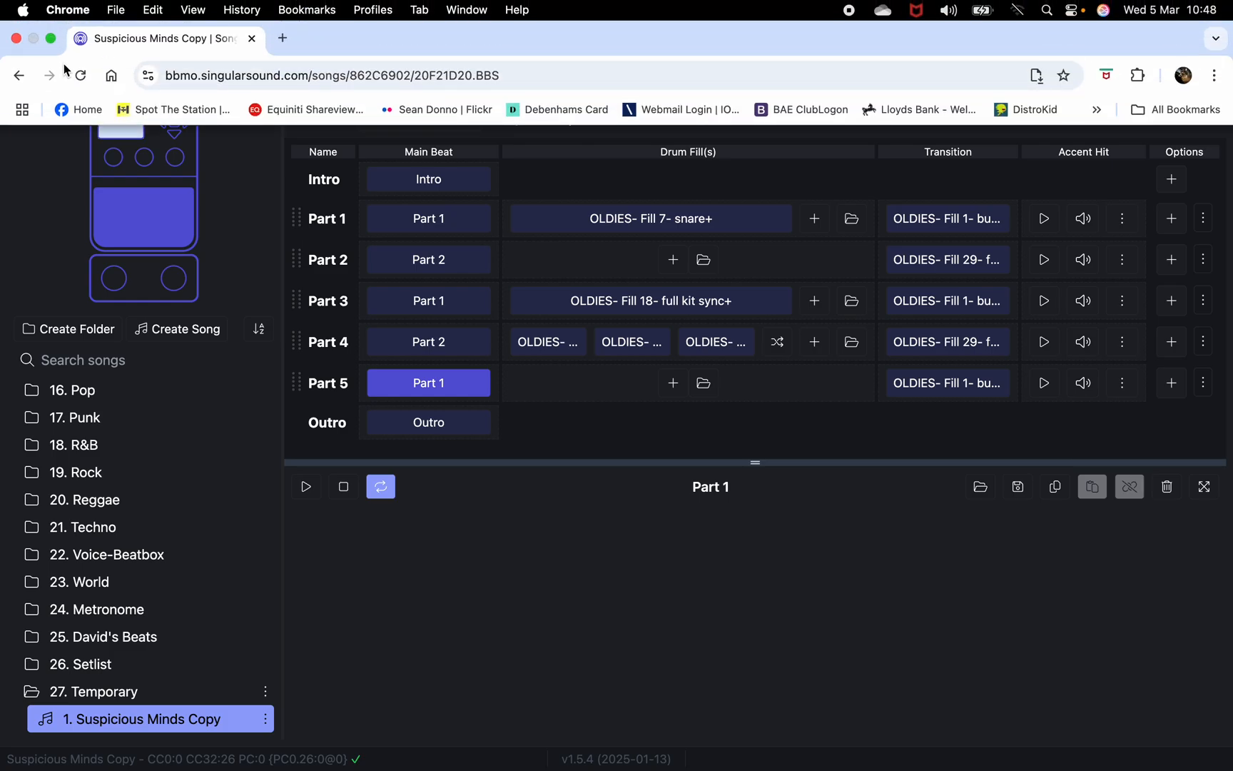
{"action": "left_click", "coordinate": [51, 39]}
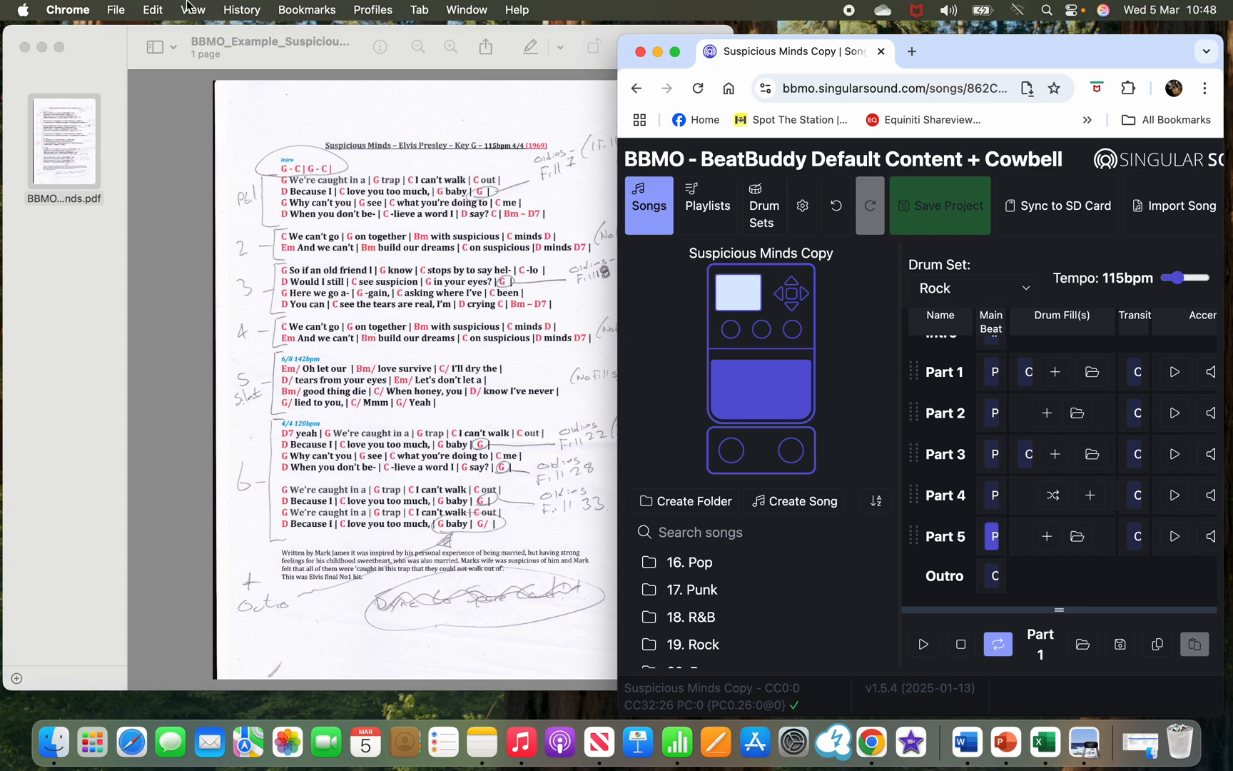
{"action": "left_click", "coordinate": [61, 50]}
{"action": "left_click", "coordinate": [60, 50]}
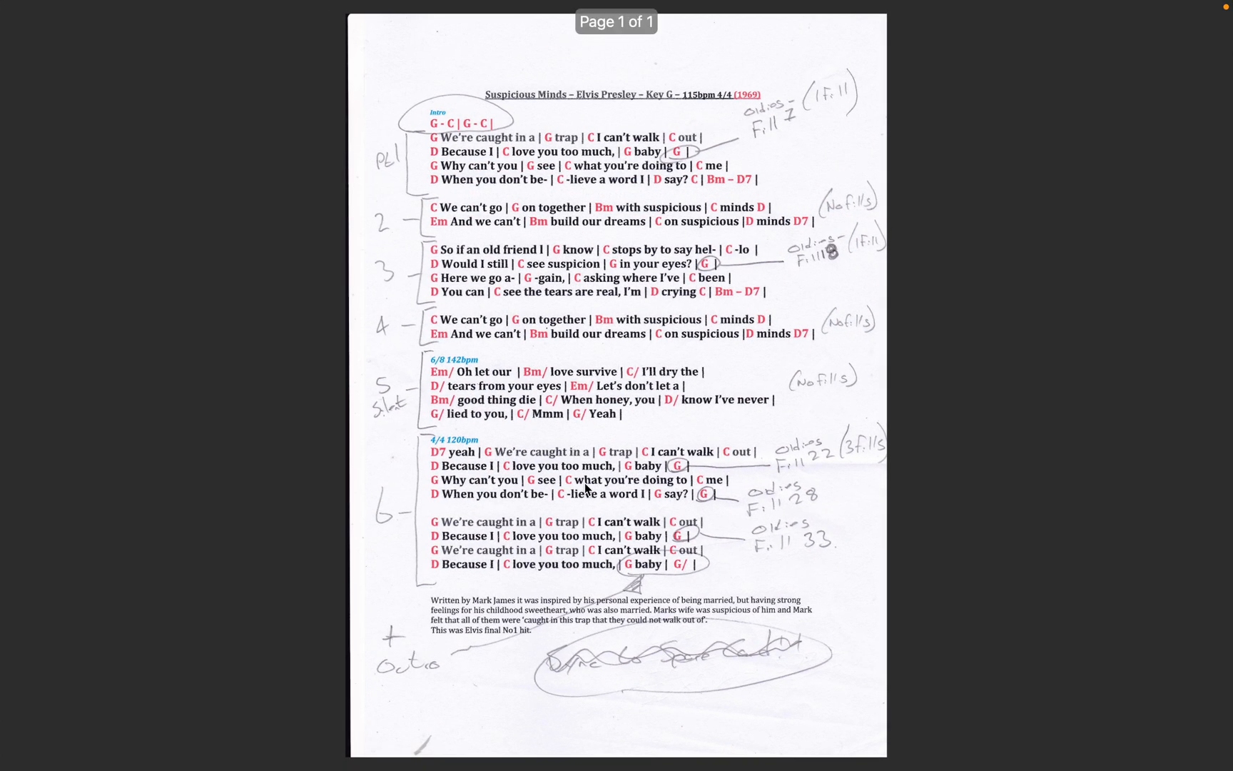
{"action": "scroll", "coordinate": [584, 483], "scroll_direction": "up", "scroll_amount": 5}
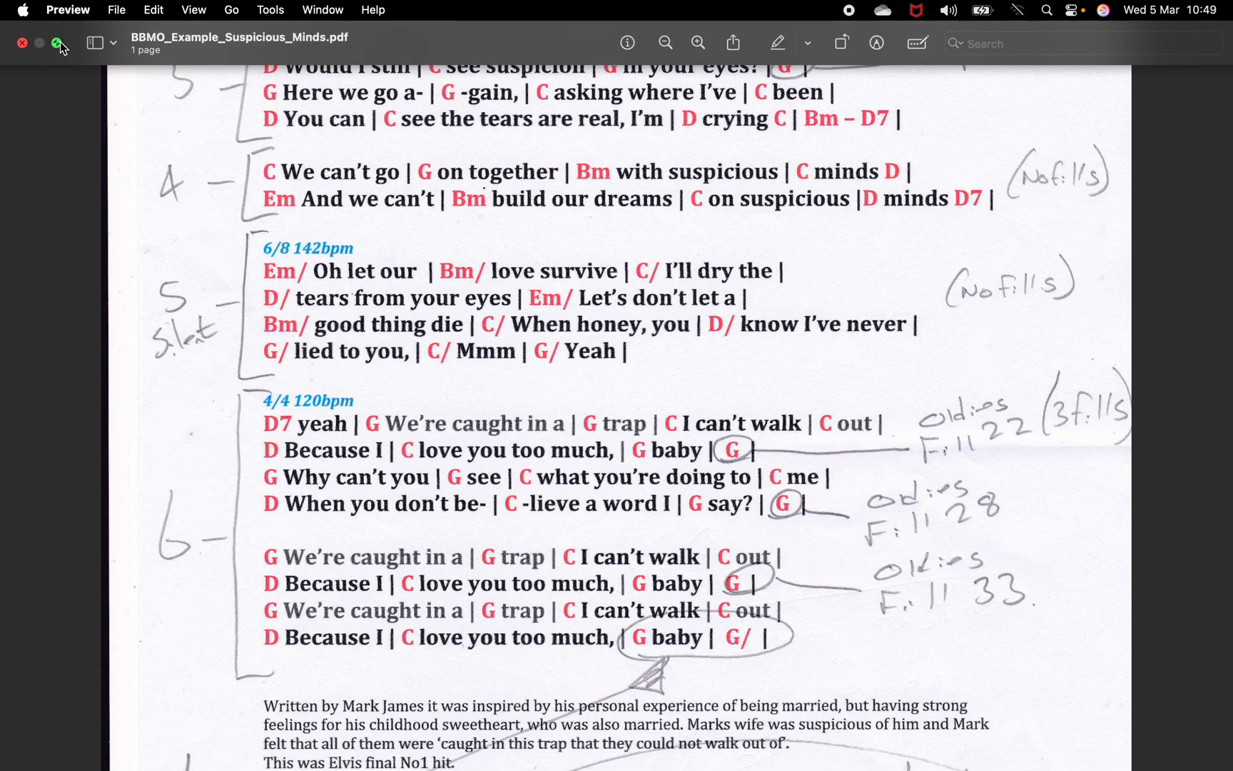
Step: Close the sheet's full-screen view and switch back to Chrome's Suspicious Minds Copy song at full screen
{"action": "left_click", "coordinate": [56, 41]}
{"action": "left_click", "coordinate": [975, 53]}
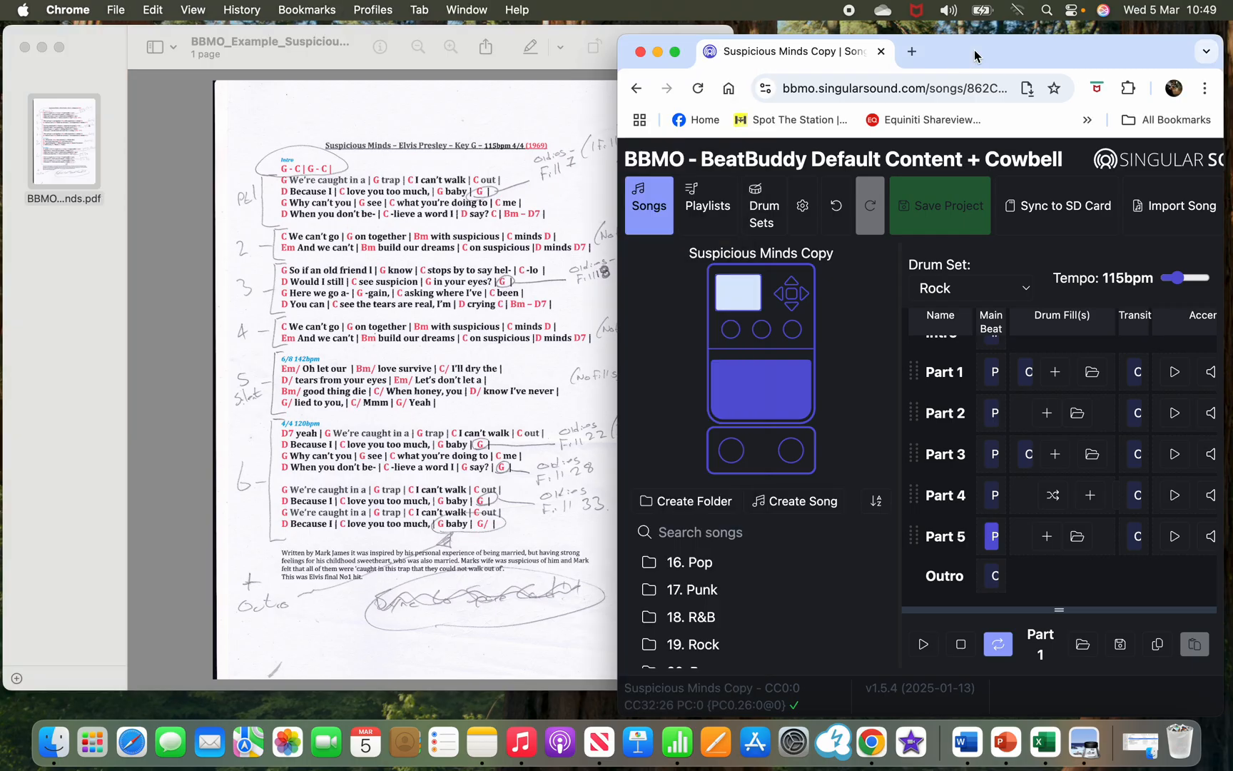
{"action": "left_click", "coordinate": [676, 54]}
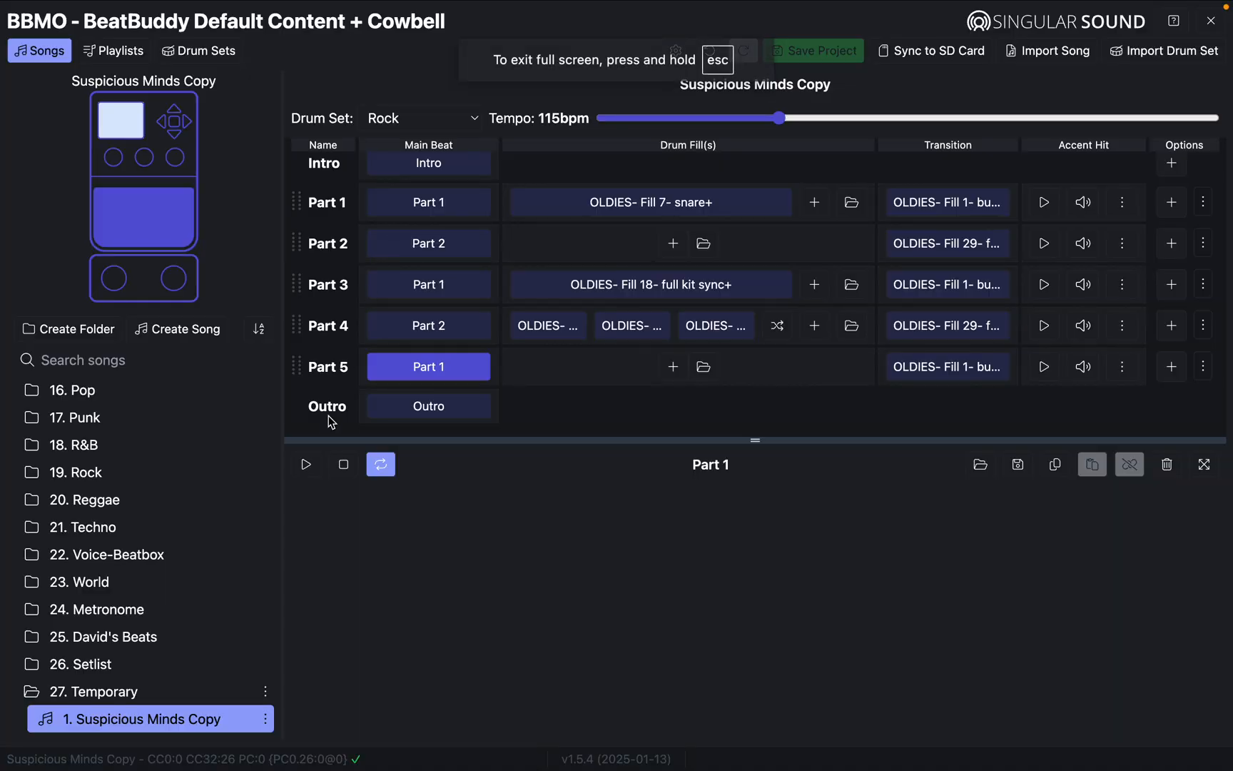
Step: Duplicate Part 4 with its three fills and move the copy below the following part so it becomes Part 6
{"action": "left_click", "coordinate": [397, 330]}
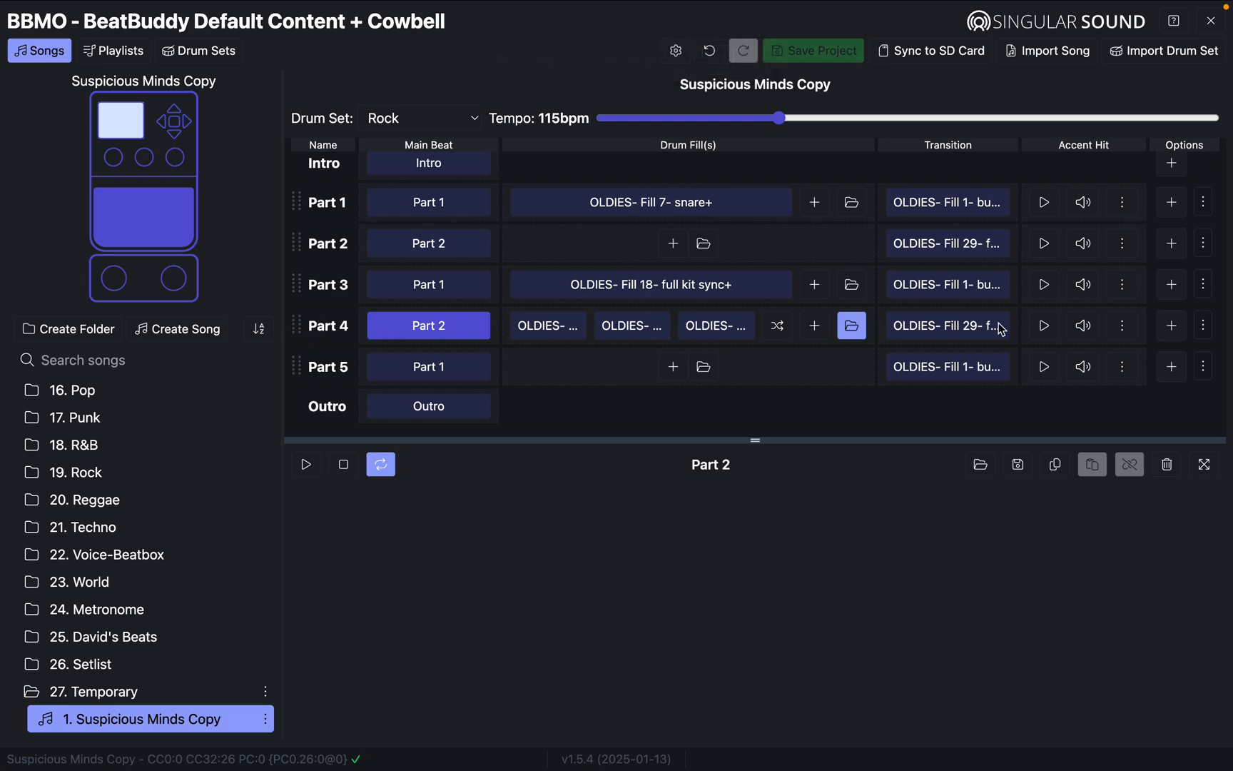
{"action": "left_click", "coordinate": [1211, 331]}
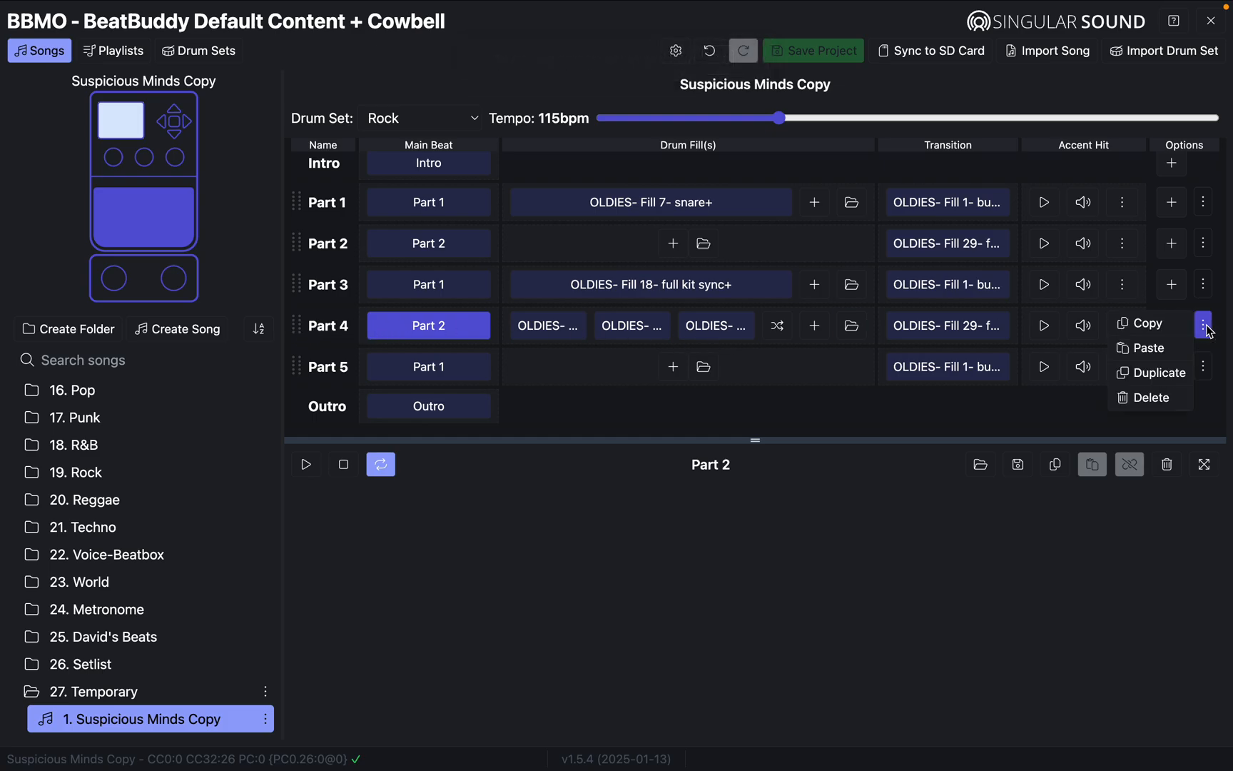
{"action": "left_click", "coordinate": [1171, 372]}
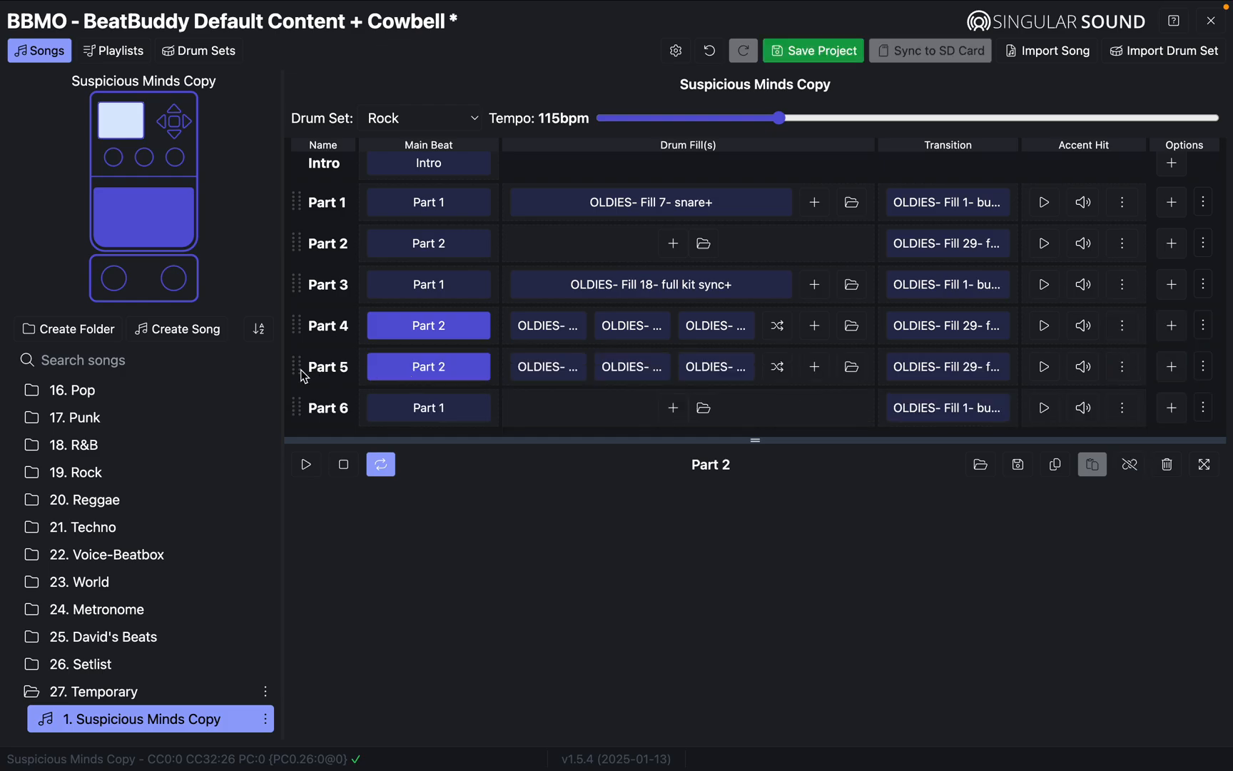
{"action": "left_click_drag", "start_coordinate": [300, 370], "coordinate": [339, 410]}
{"action": "scroll", "coordinate": [450, 385], "scroll_direction": "down", "scroll_amount": 1}
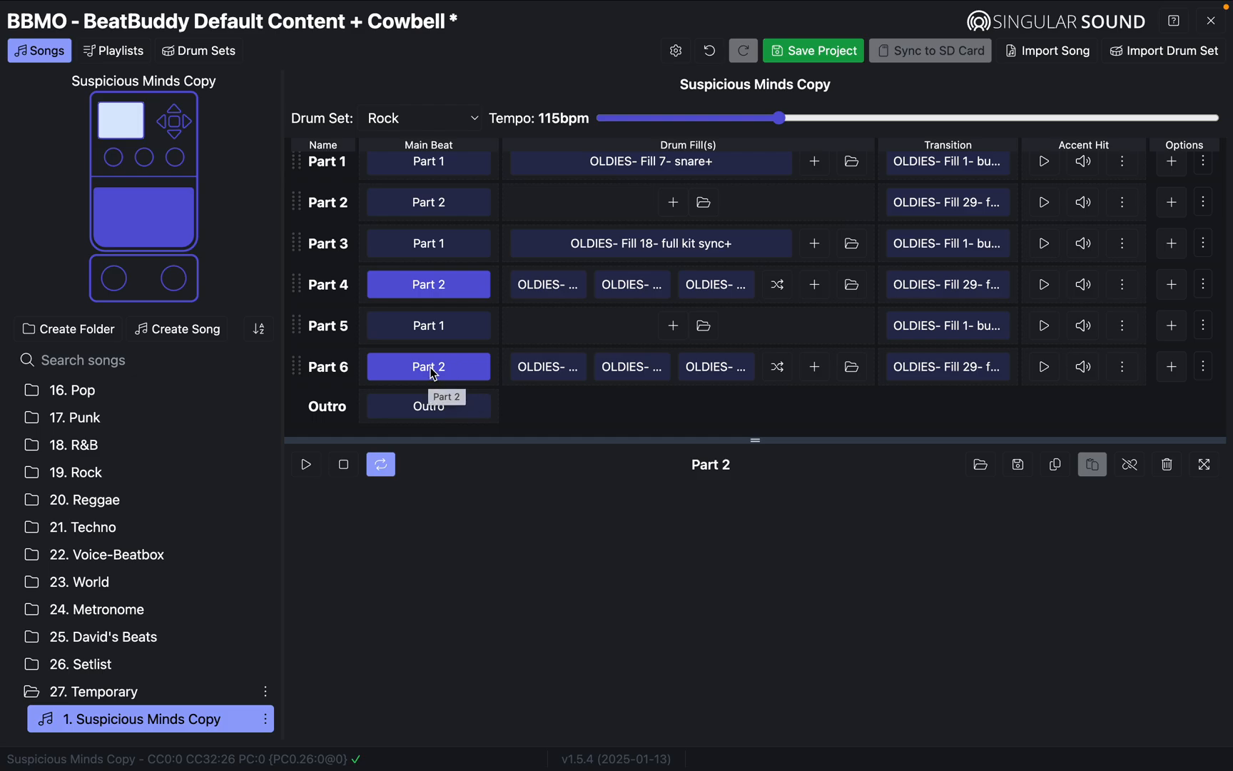
Step: Unlink Part 6's main beat, all three drum fills and its transition from the matching Part 4 items
{"action": "left_click", "coordinate": [1131, 465]}
{"action": "left_click", "coordinate": [546, 367]}
{"action": "left_click", "coordinate": [1132, 466]}
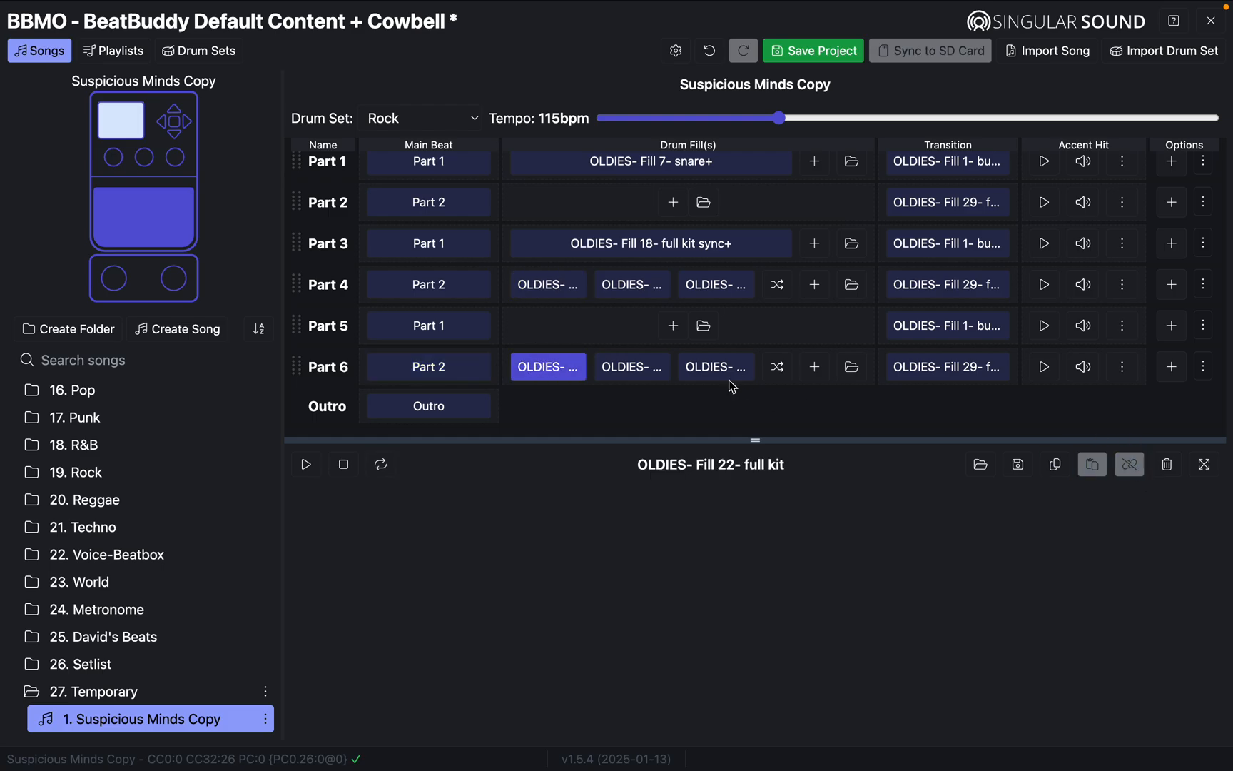
{"action": "left_click", "coordinate": [642, 376]}
{"action": "left_click", "coordinate": [1132, 466]}
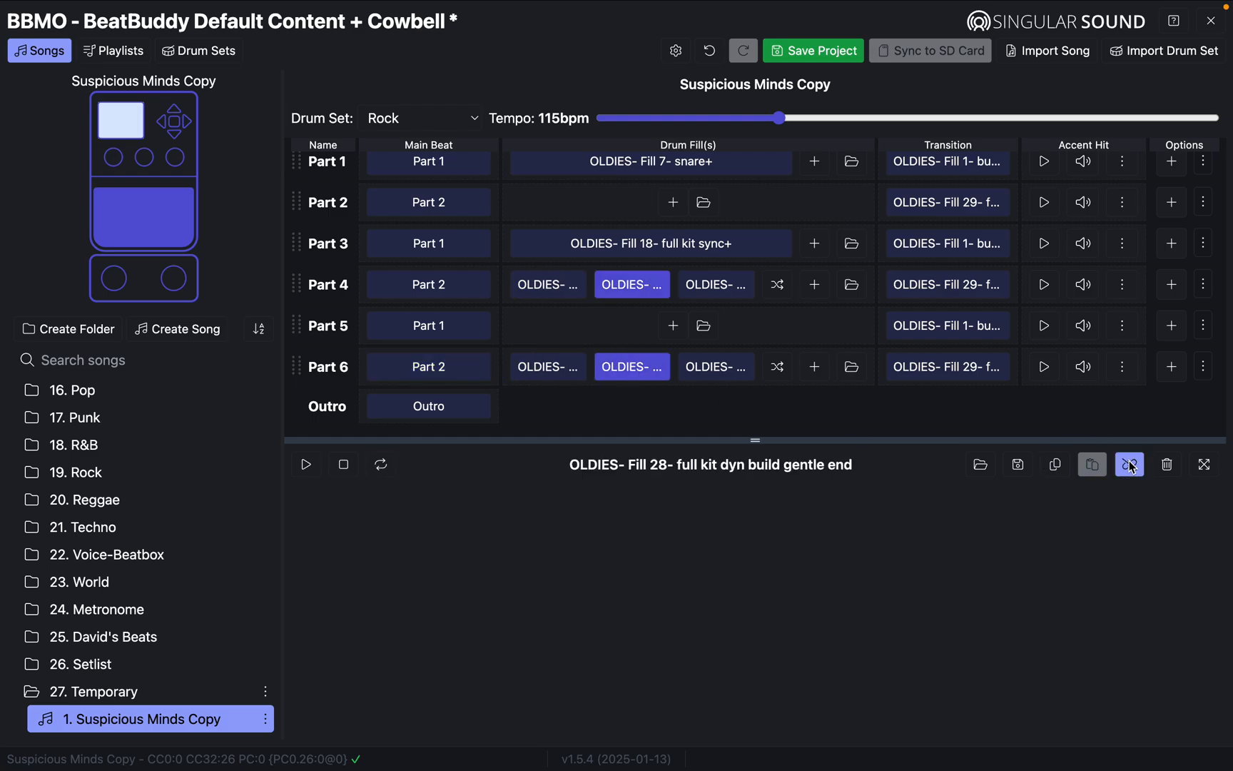
{"action": "left_click", "coordinate": [722, 370]}
{"action": "left_click", "coordinate": [1134, 465]}
{"action": "left_click", "coordinate": [940, 375]}
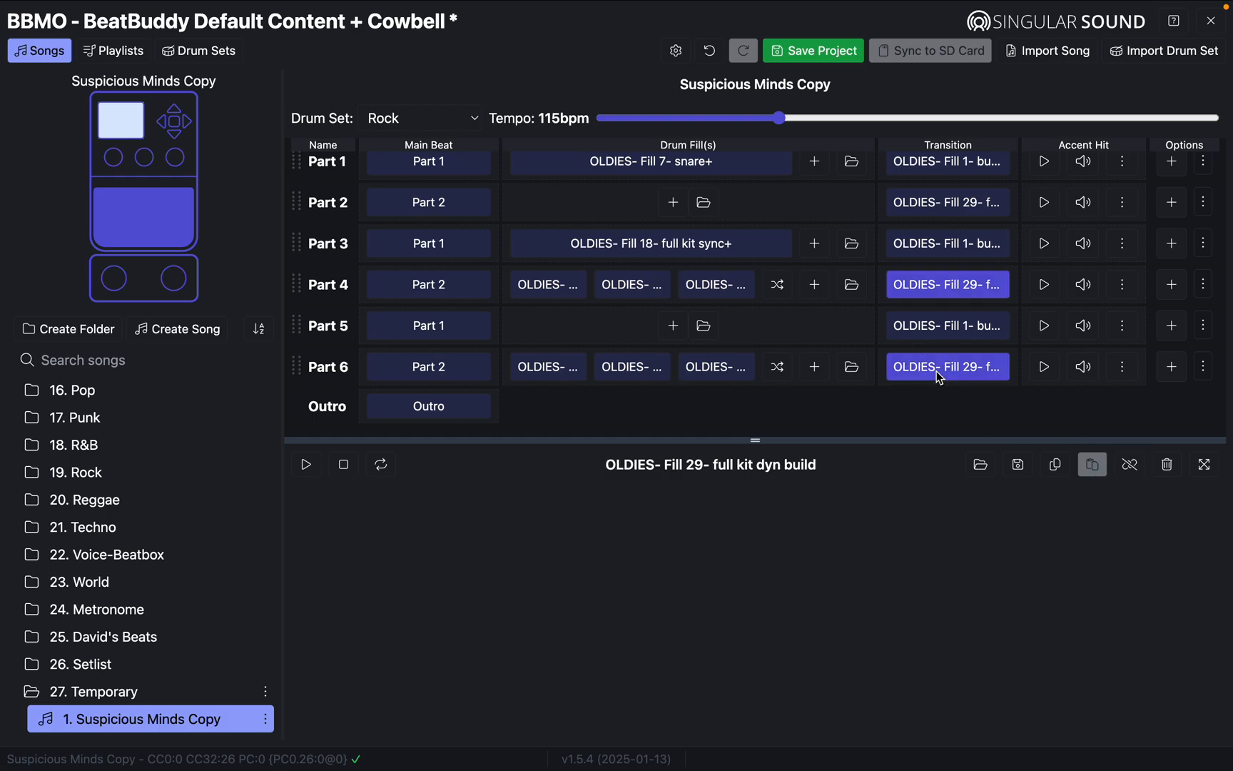
{"action": "left_click", "coordinate": [1131, 464]}
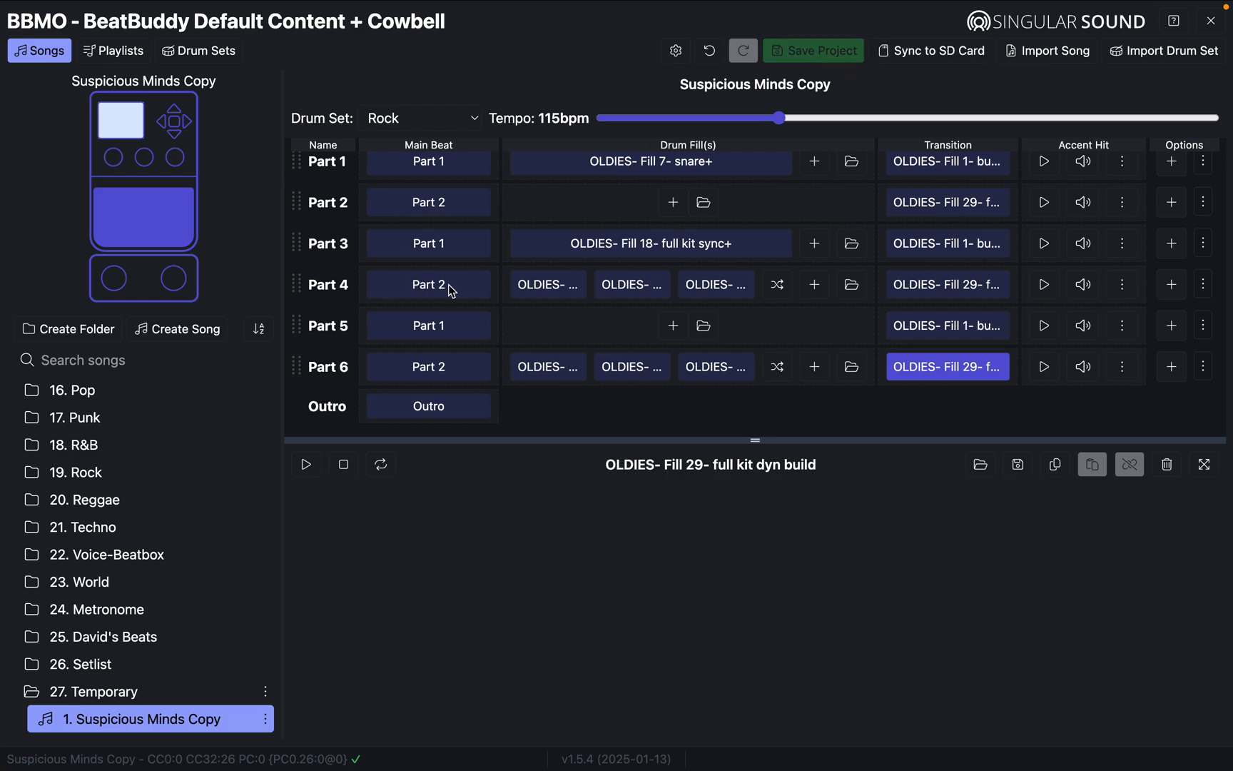
Step: Delete OLDIES Fills 22, 28 and 33 from Part 4, enlarge the parts list to show the Outro and save the project
{"action": "left_click", "coordinate": [542, 292]}
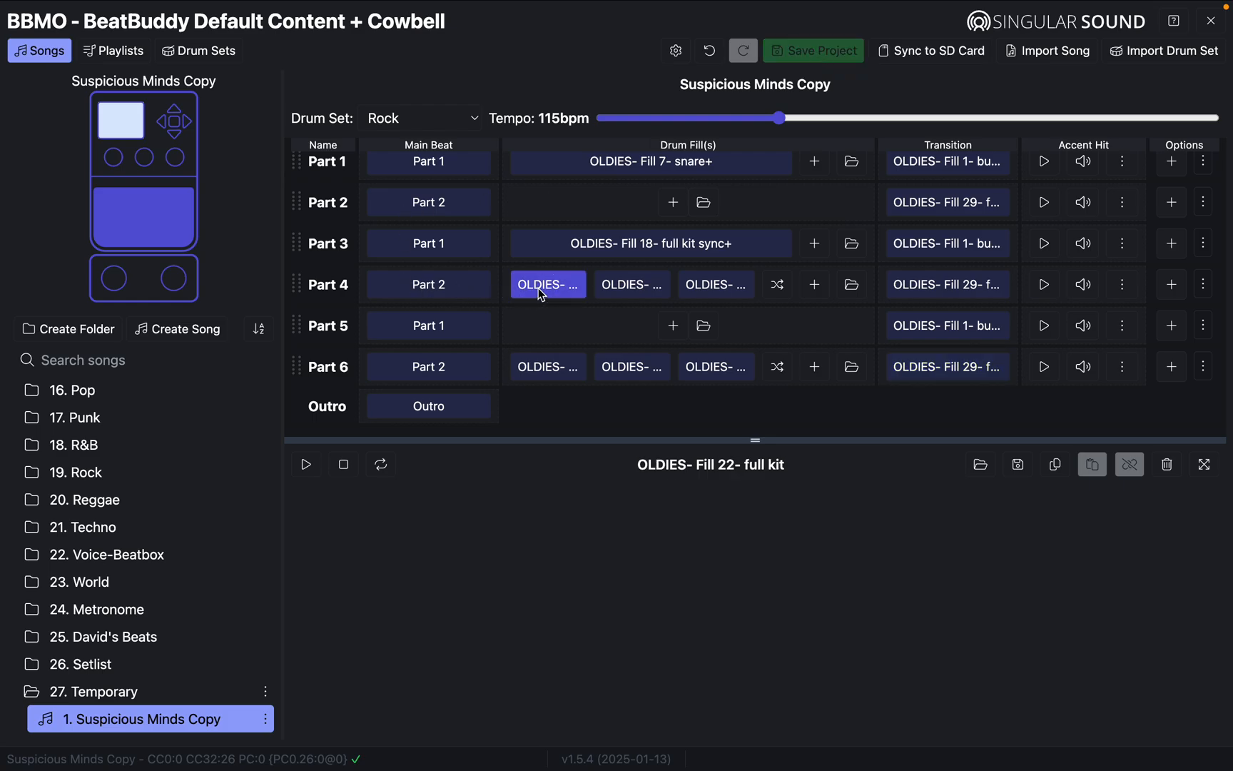
{"action": "left_click", "coordinate": [1168, 464]}
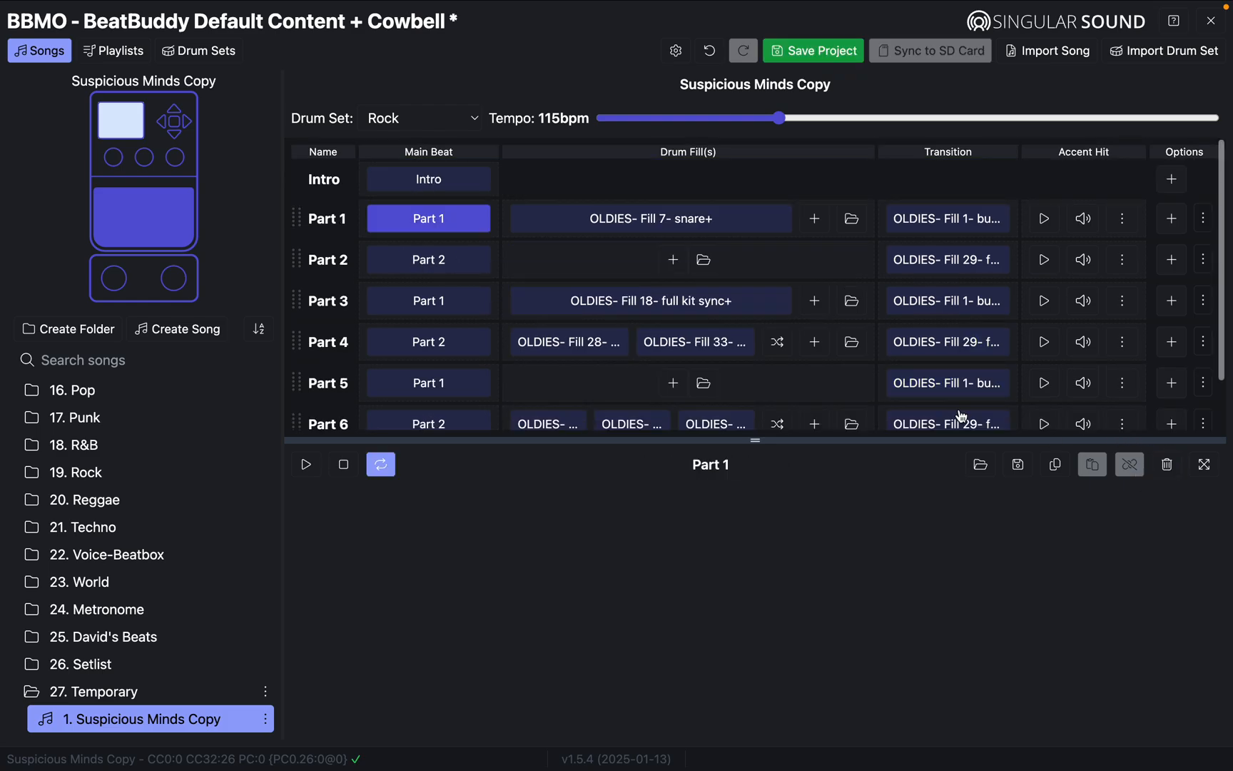
{"action": "left_click", "coordinate": [567, 350]}
{"action": "left_click", "coordinate": [1168, 465]}
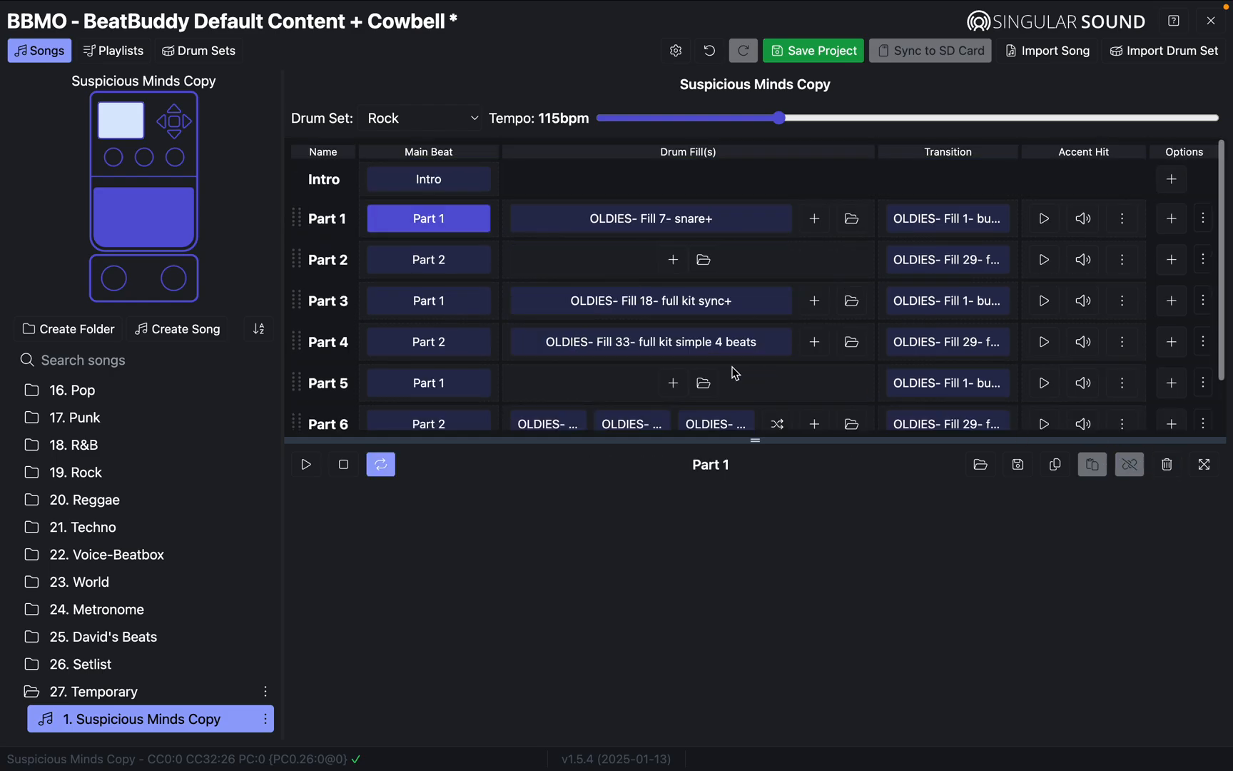
{"action": "left_click", "coordinate": [649, 344]}
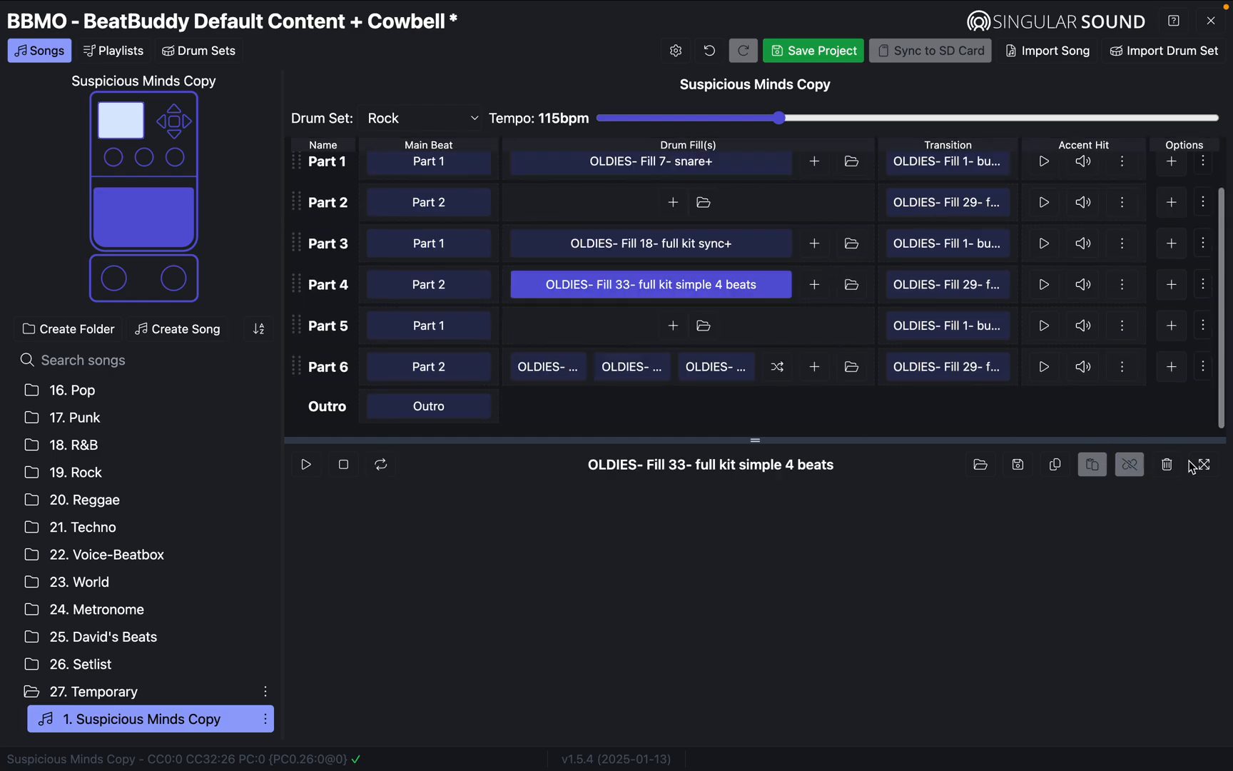
{"action": "left_click", "coordinate": [1167, 464]}
{"action": "left_click_drag", "start_coordinate": [755, 444], "coordinate": [763, 521]}
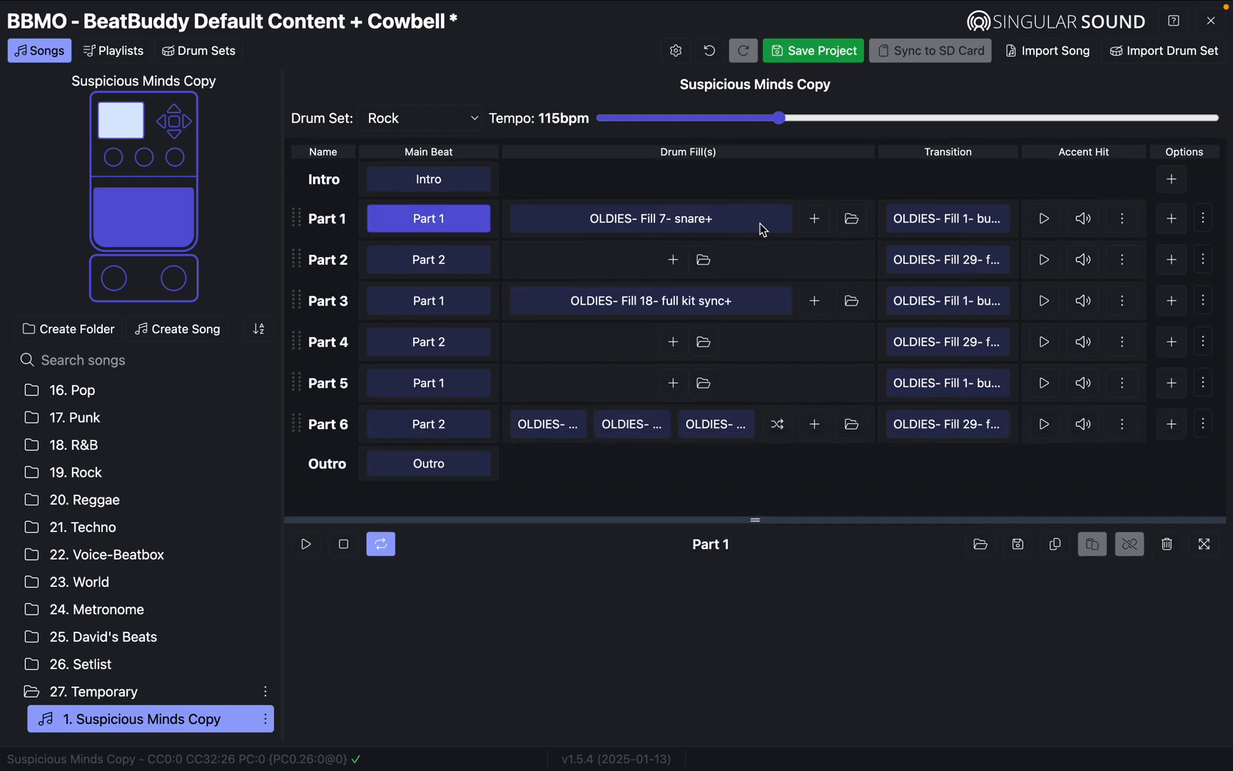
{"action": "left_click", "coordinate": [820, 49]}
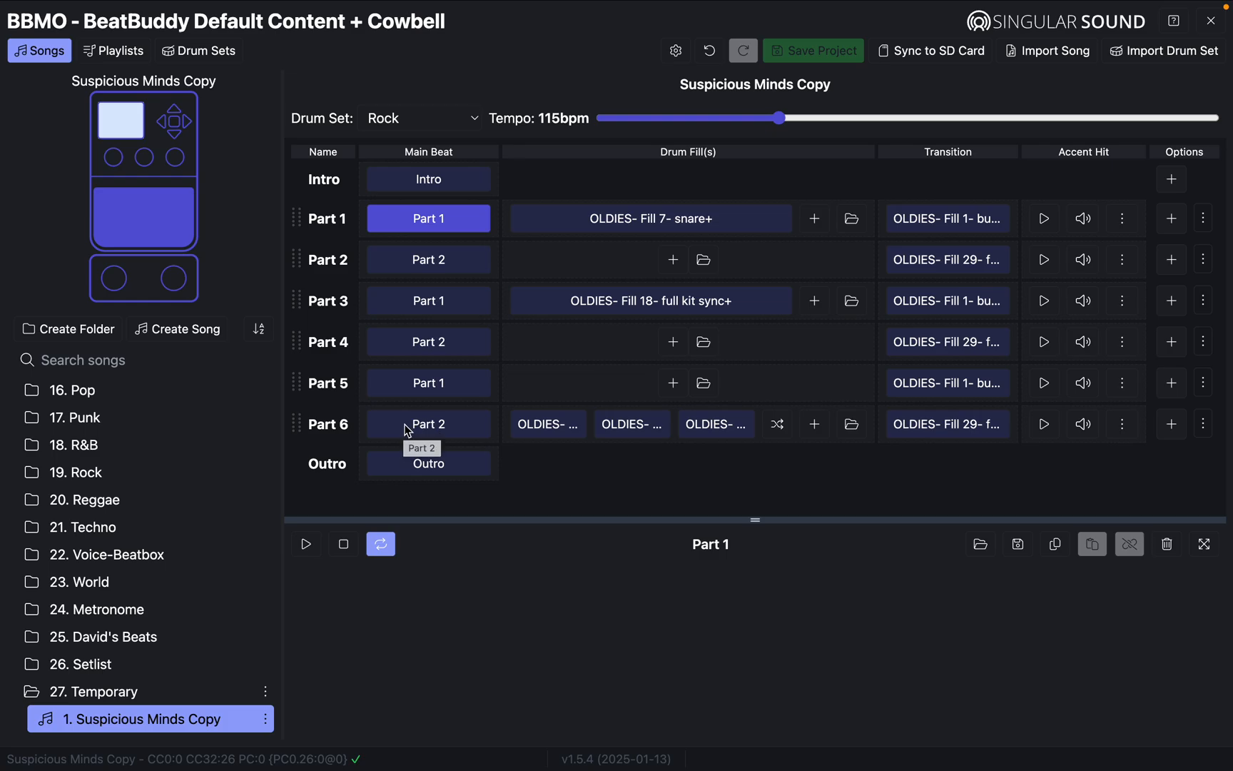
Step: Check the names of Part 6's three drum fills one by one
{"action": "left_click", "coordinate": [537, 426]}
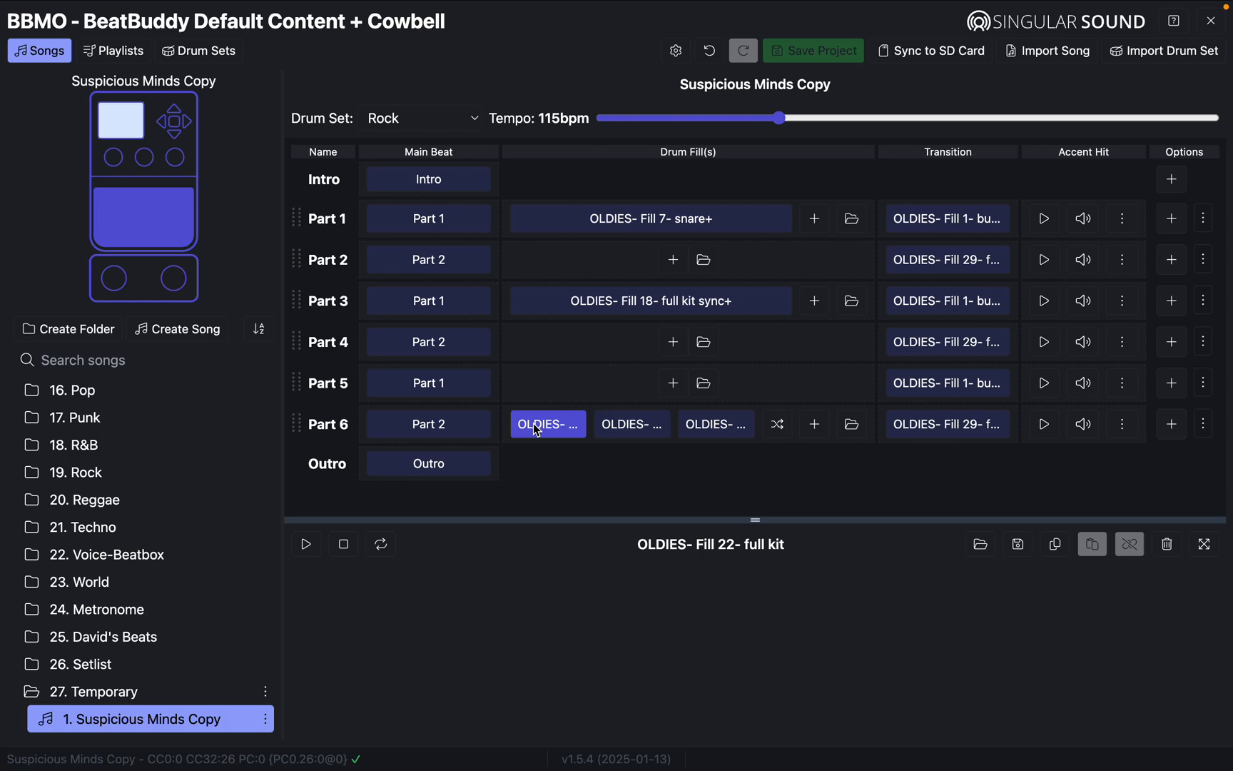
{"action": "left_click", "coordinate": [656, 427]}
{"action": "left_click", "coordinate": [720, 424]}
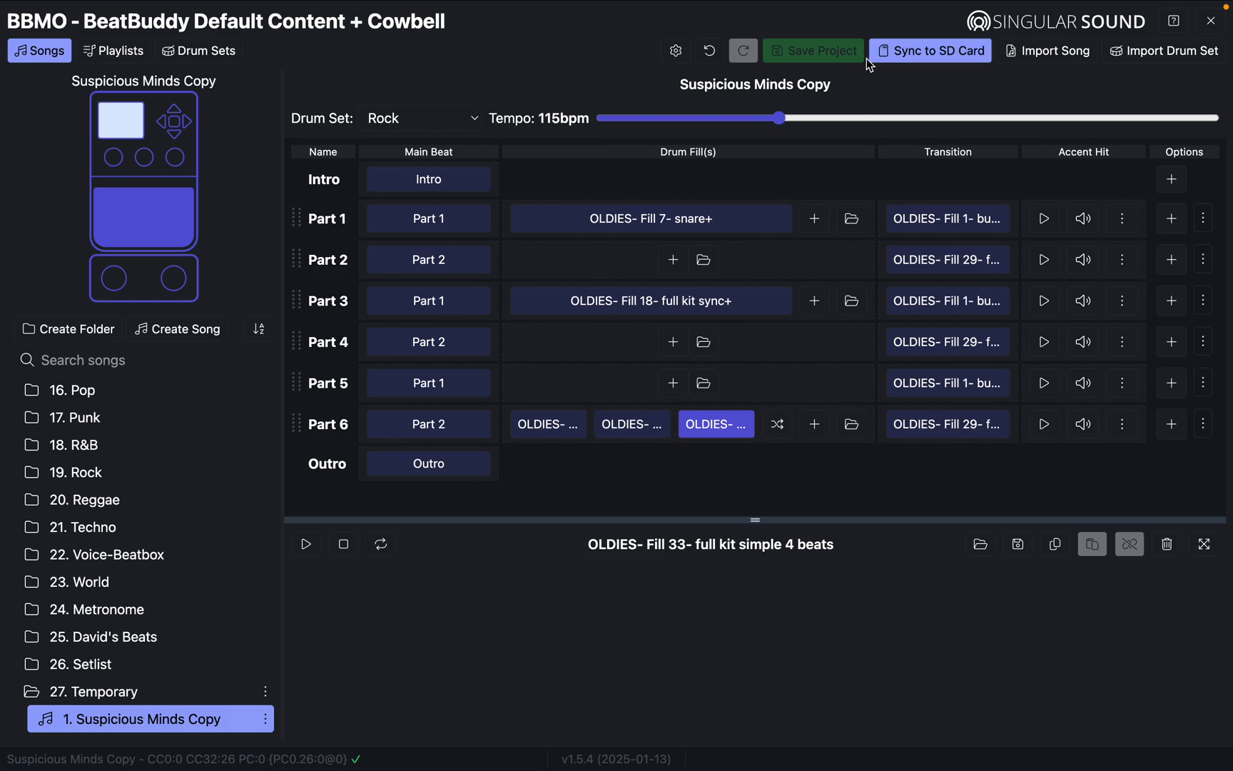
Step: Take Chrome out of full screen and switch to the Suspicious Minds PDF sheet in Preview at full screen
{"action": "mouse_move", "coordinate": [492, 6]}
{"action": "left_click", "coordinate": [50, 37]}
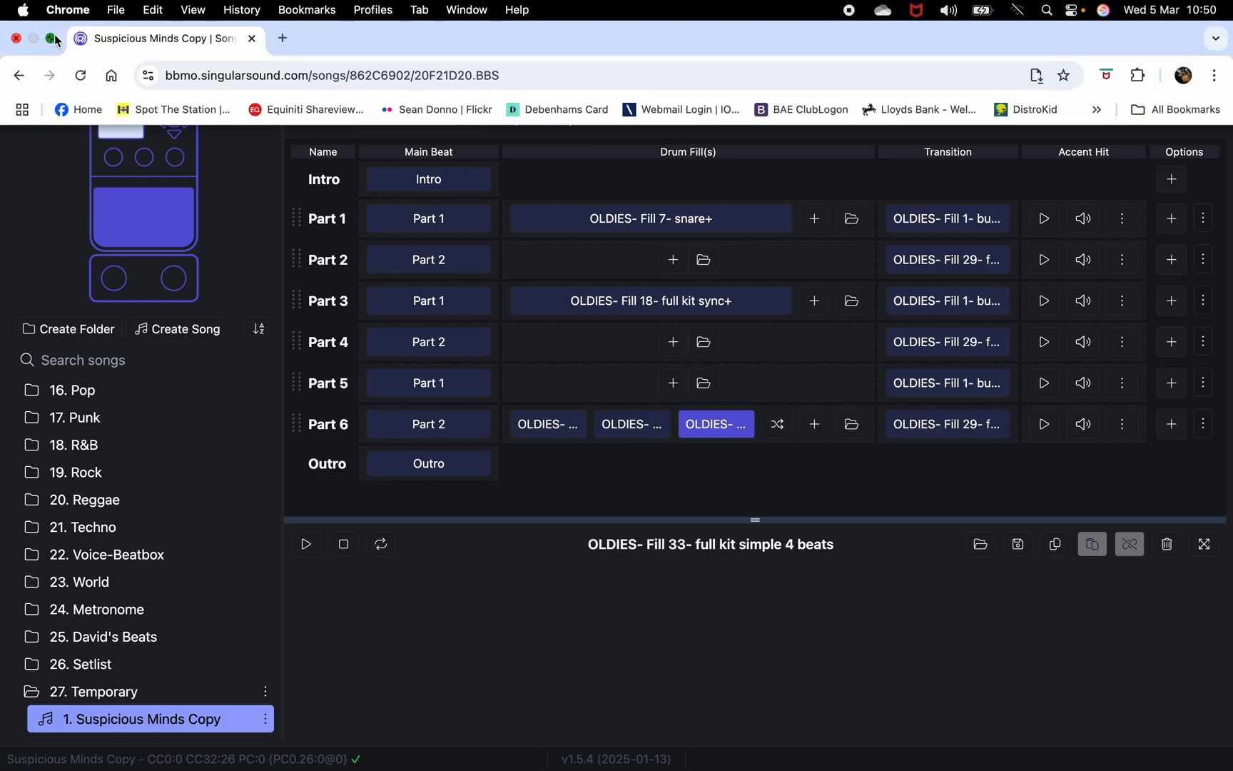
{"action": "left_click", "coordinate": [328, 60]}
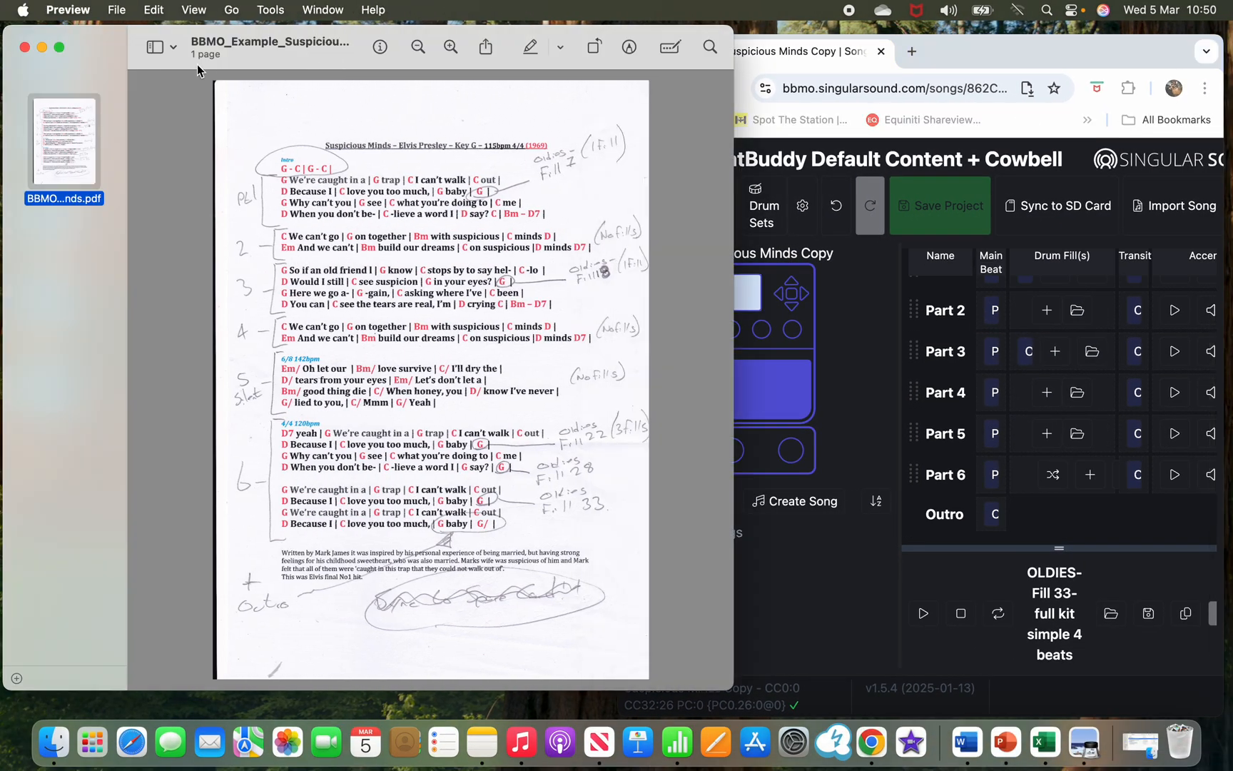
{"action": "left_click", "coordinate": [59, 47]}
Step: Review the song sheet from the intro to the outro, examining the fill notes for Parts 1 to 6
{"action": "scroll", "coordinate": [462, 278], "scroll_direction": "up", "scroll_amount": 5}
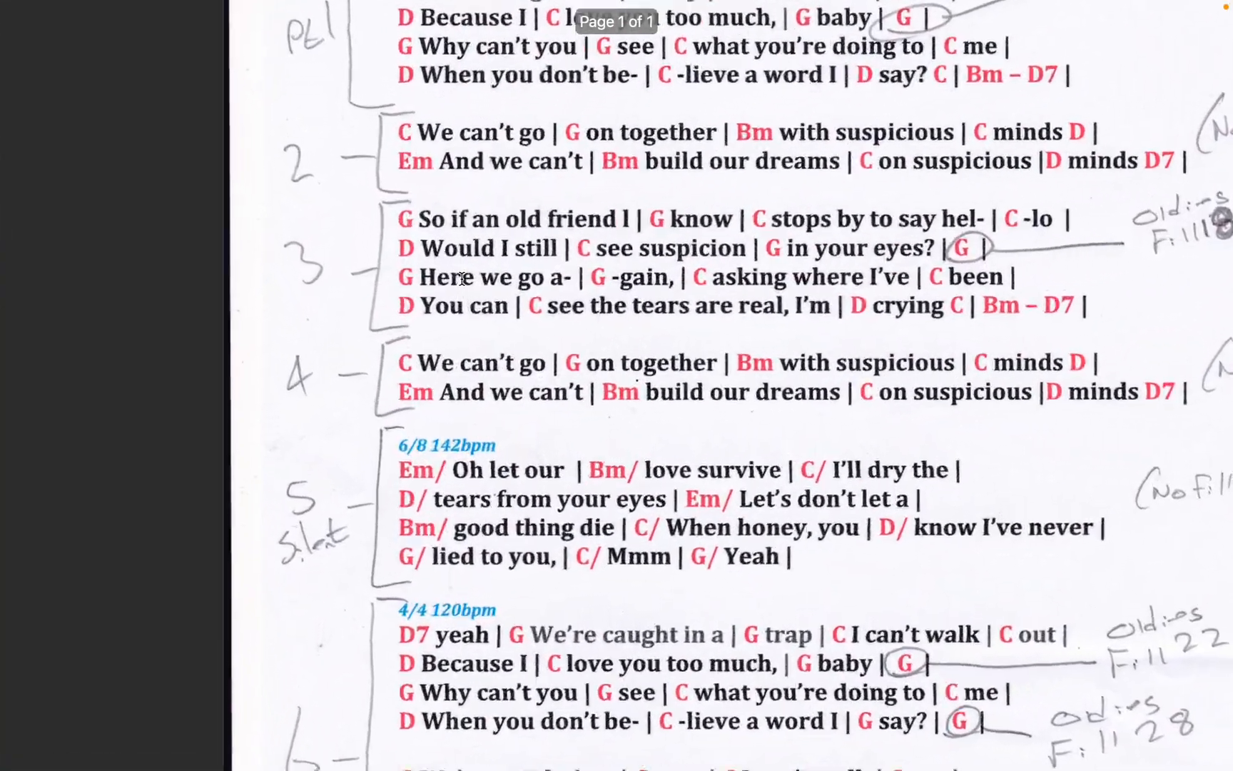
{"action": "scroll", "coordinate": [748, 289], "scroll_direction": "up", "scroll_amount": 4}
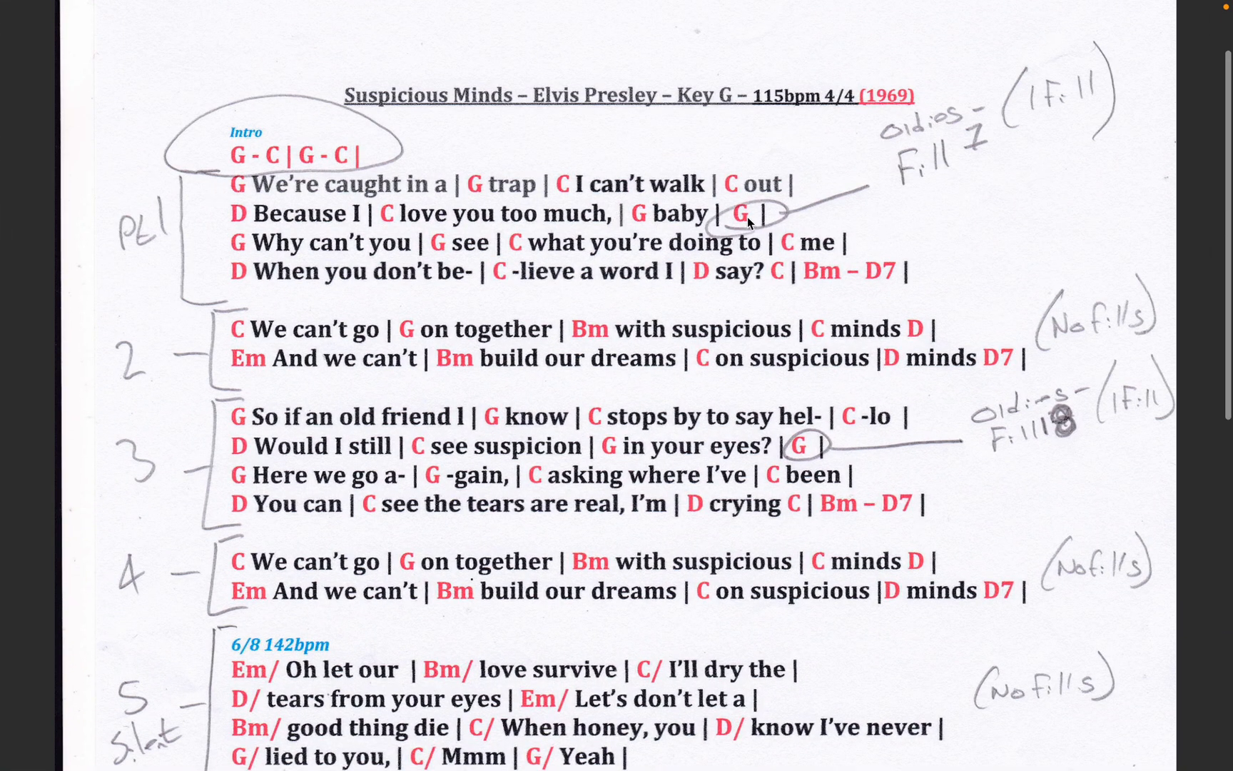
{"action": "scroll", "coordinate": [635, 271], "scroll_direction": "down", "scroll_amount": 3}
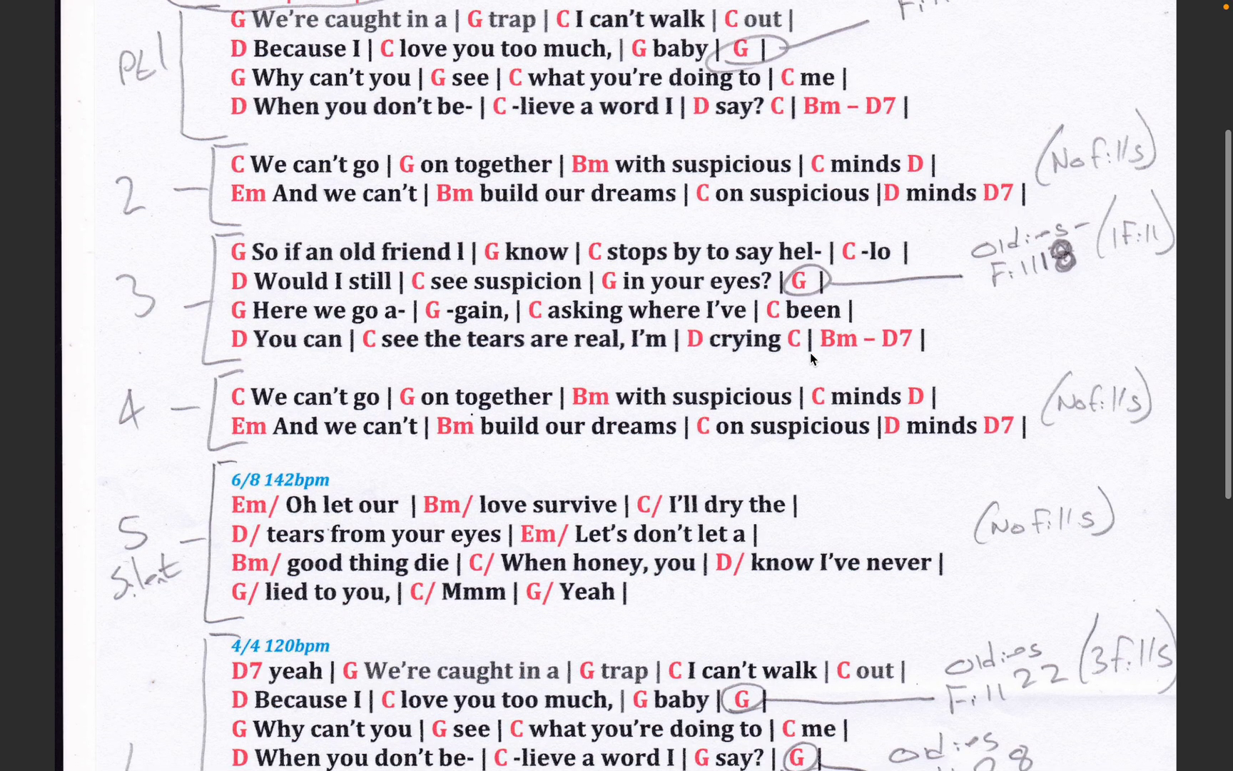
{"action": "scroll", "coordinate": [792, 365], "scroll_direction": "down", "scroll_amount": 1}
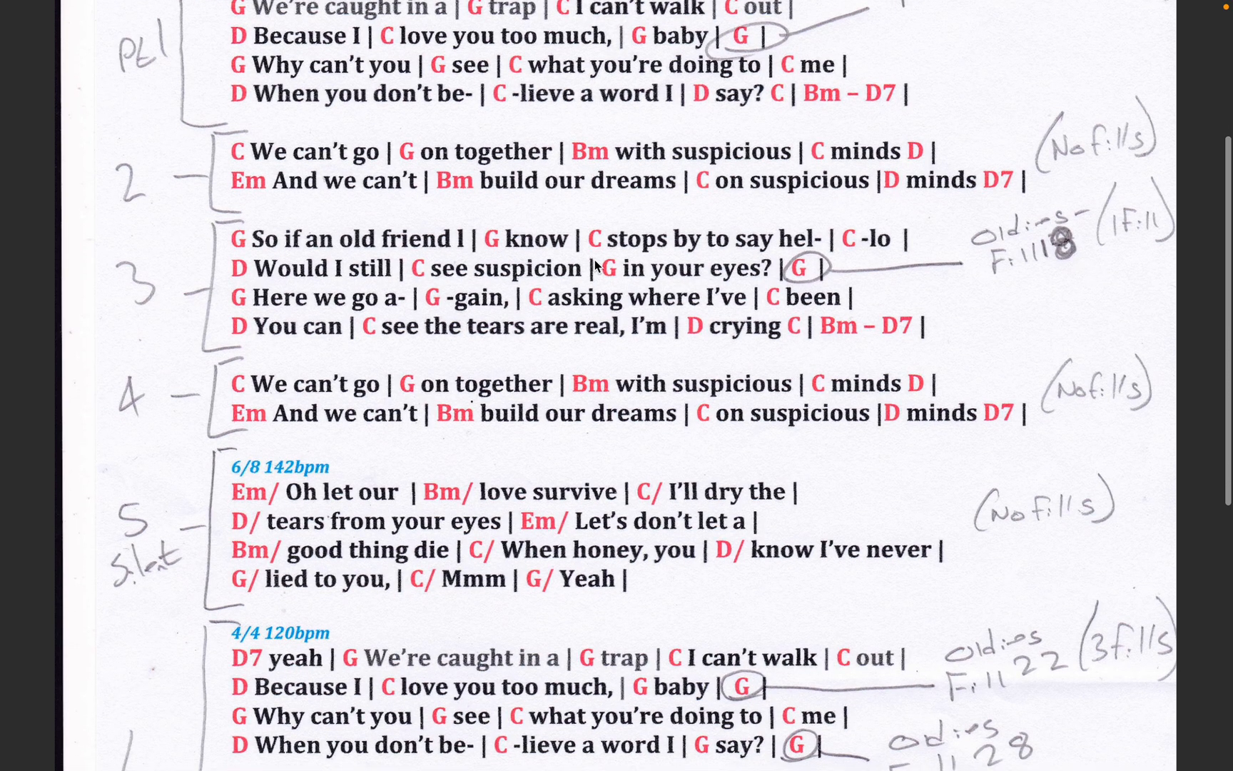
{"action": "scroll", "coordinate": [631, 274], "scroll_direction": "up", "scroll_amount": 1}
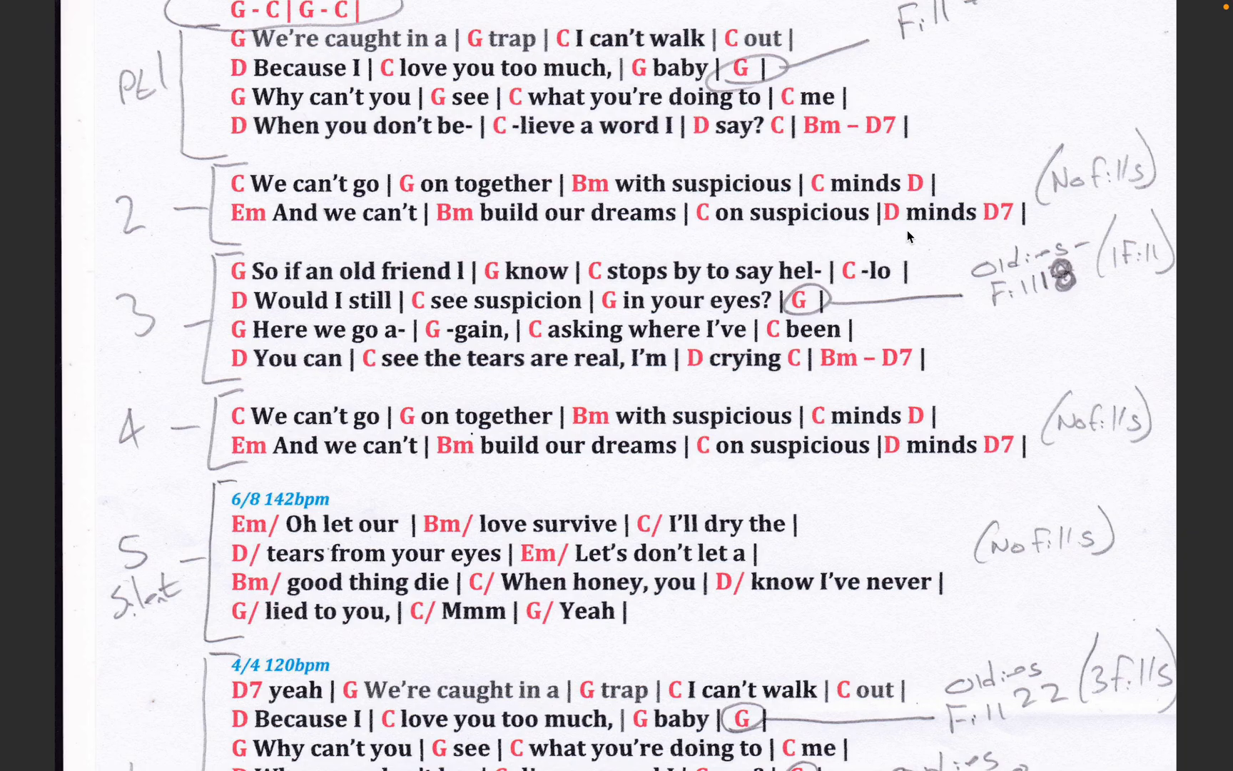
{"action": "scroll", "coordinate": [765, 407], "scroll_direction": "down", "scroll_amount": 4}
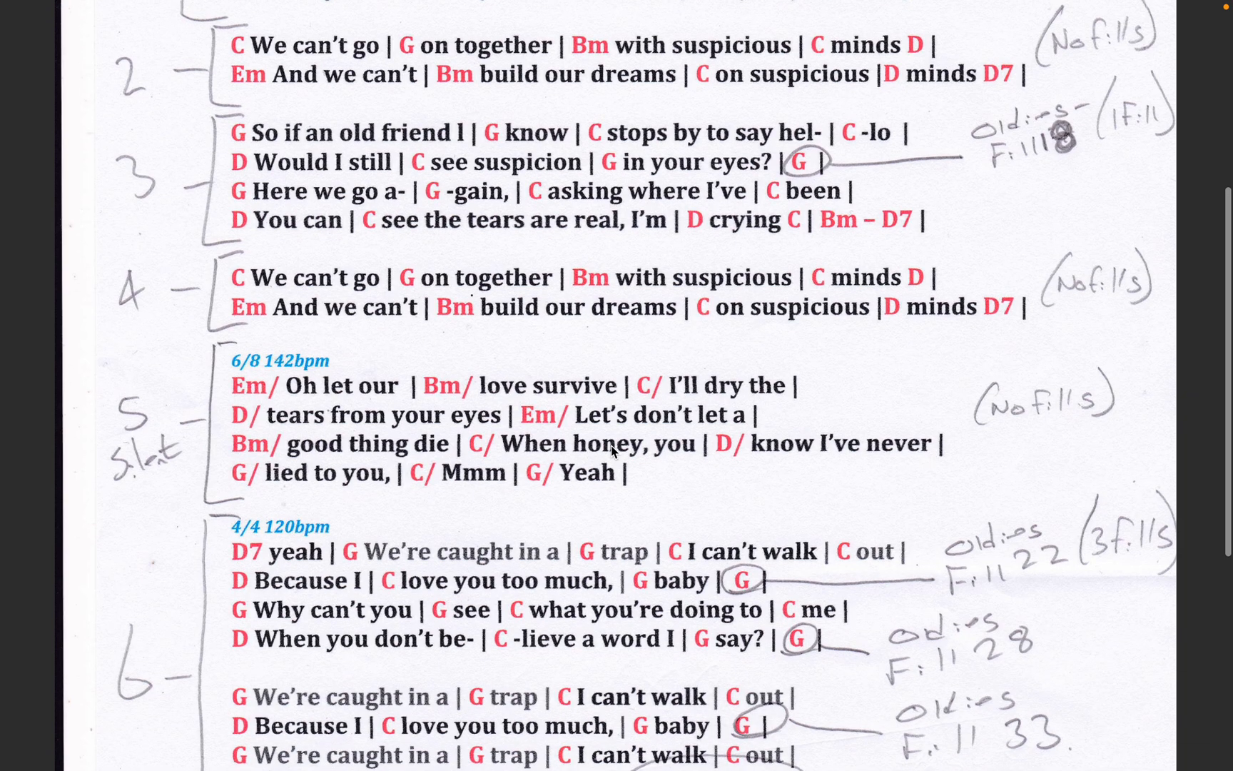
{"action": "scroll", "coordinate": [612, 445], "scroll_direction": "down", "scroll_amount": 1}
{"action": "scroll", "coordinate": [611, 445], "scroll_direction": "down", "scroll_amount": 5}
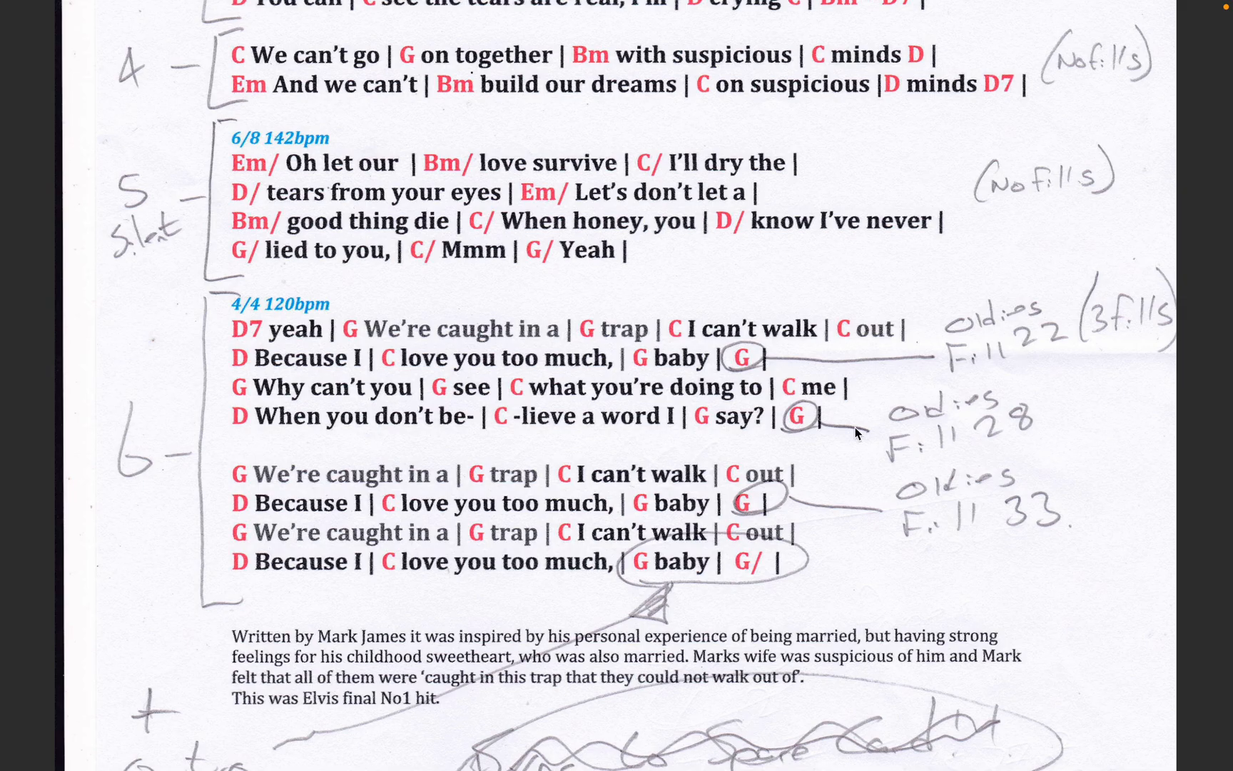
{"action": "scroll", "coordinate": [765, 588], "scroll_direction": "down", "scroll_amount": 2}
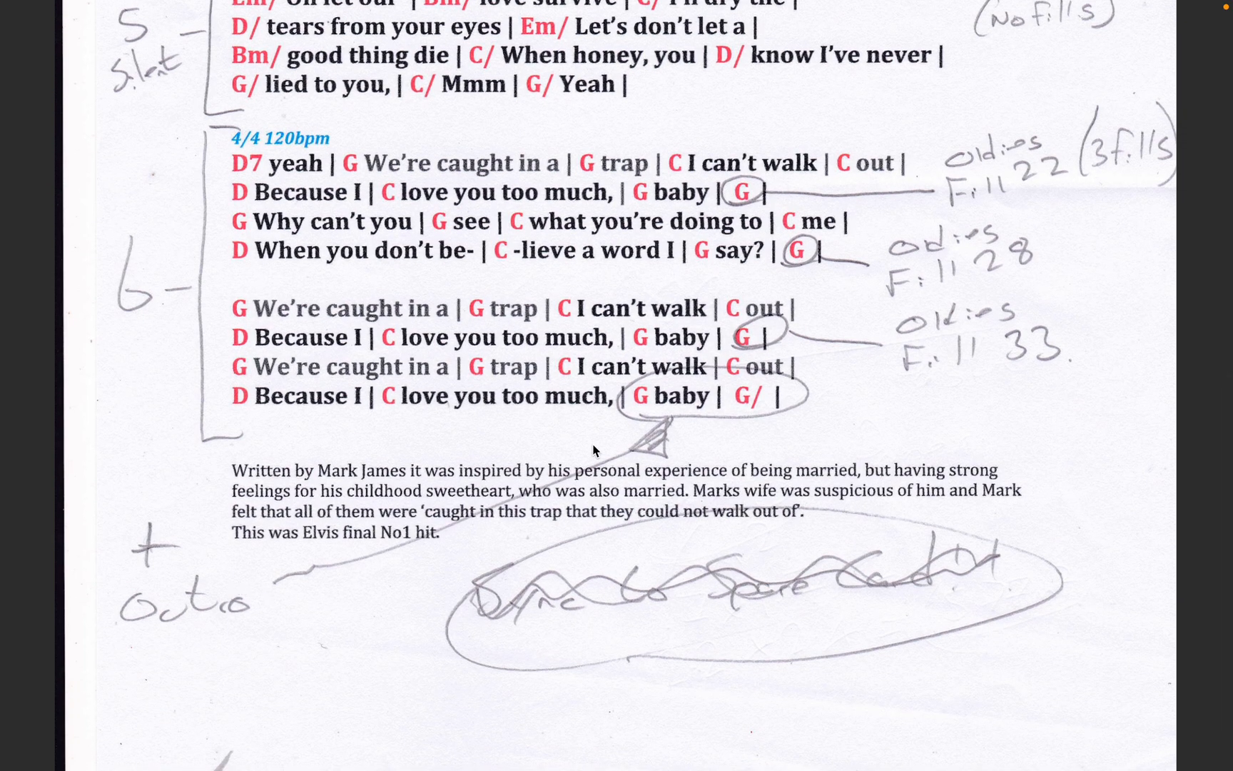
{"action": "scroll", "coordinate": [593, 451], "scroll_direction": "up", "scroll_amount": 2}
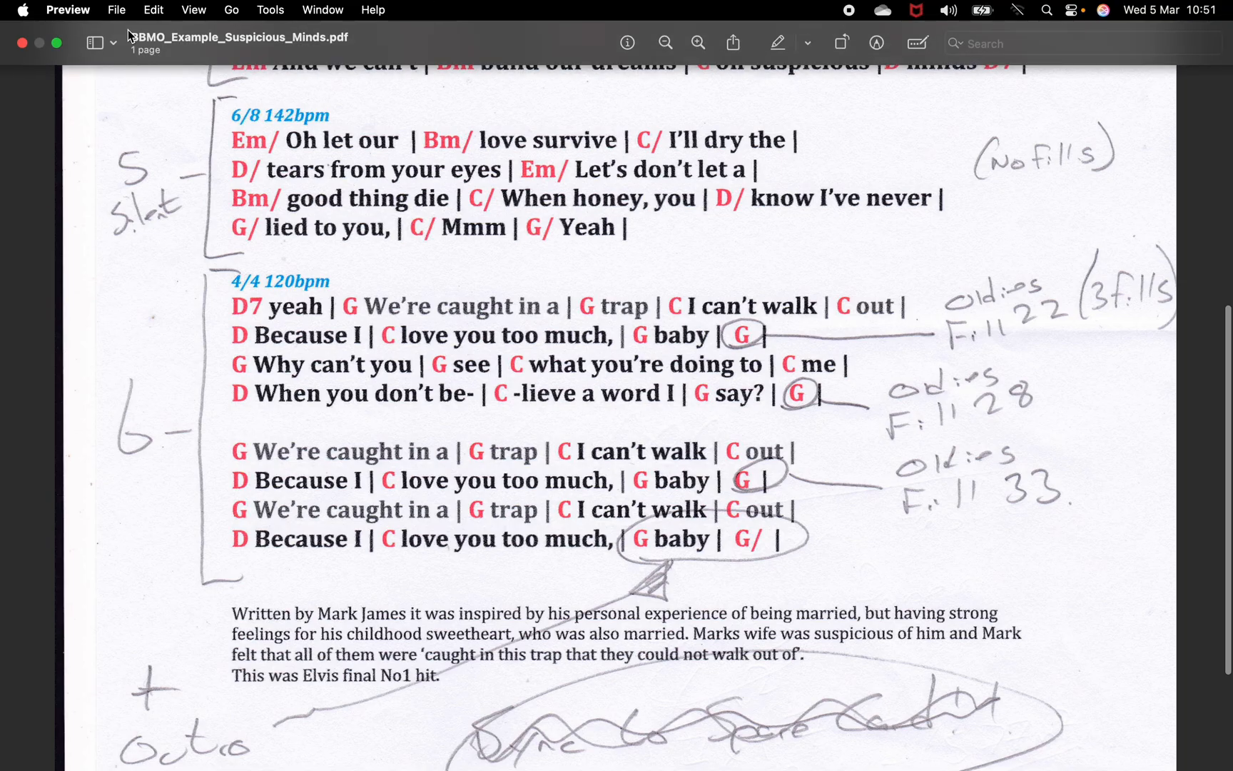
Step: Close the PDF's full-screen view and return to the Suspicious Minds Copy song in Chrome at full screen
{"action": "left_click", "coordinate": [57, 45]}
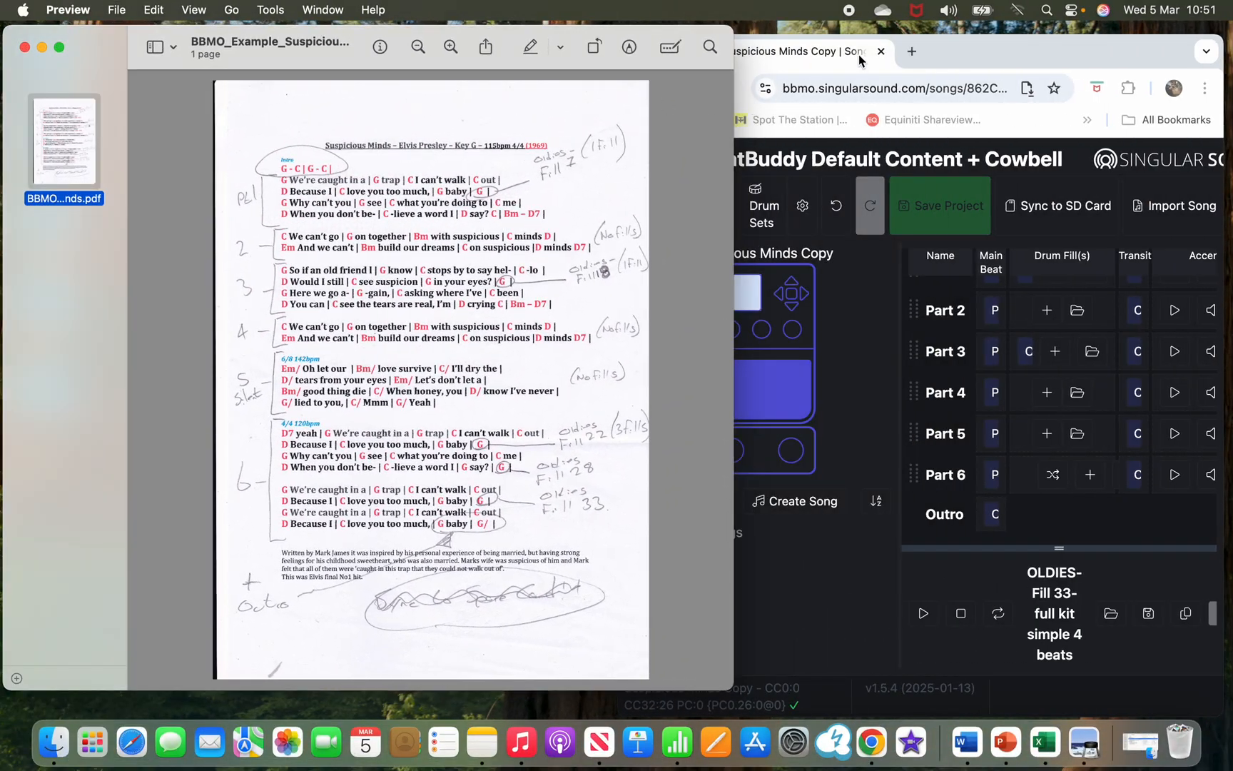
{"action": "left_click", "coordinate": [858, 60]}
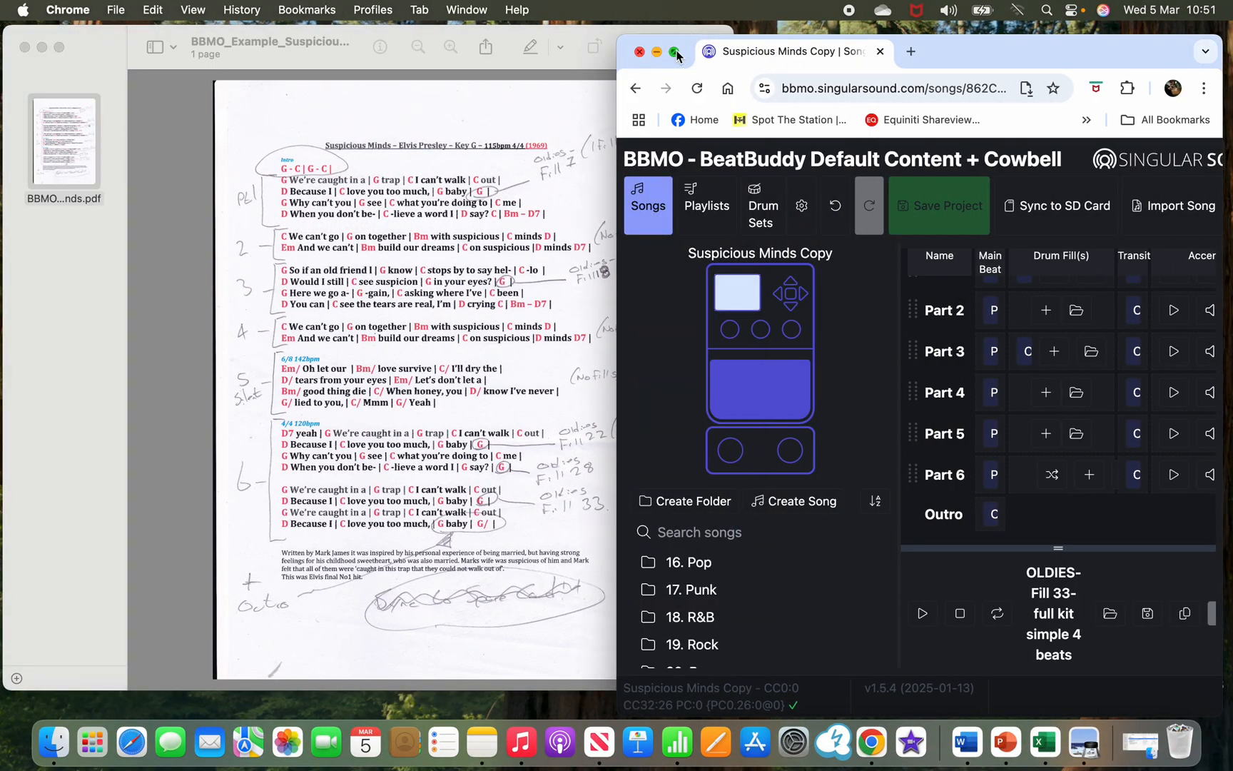
{"action": "left_click", "coordinate": [677, 51]}
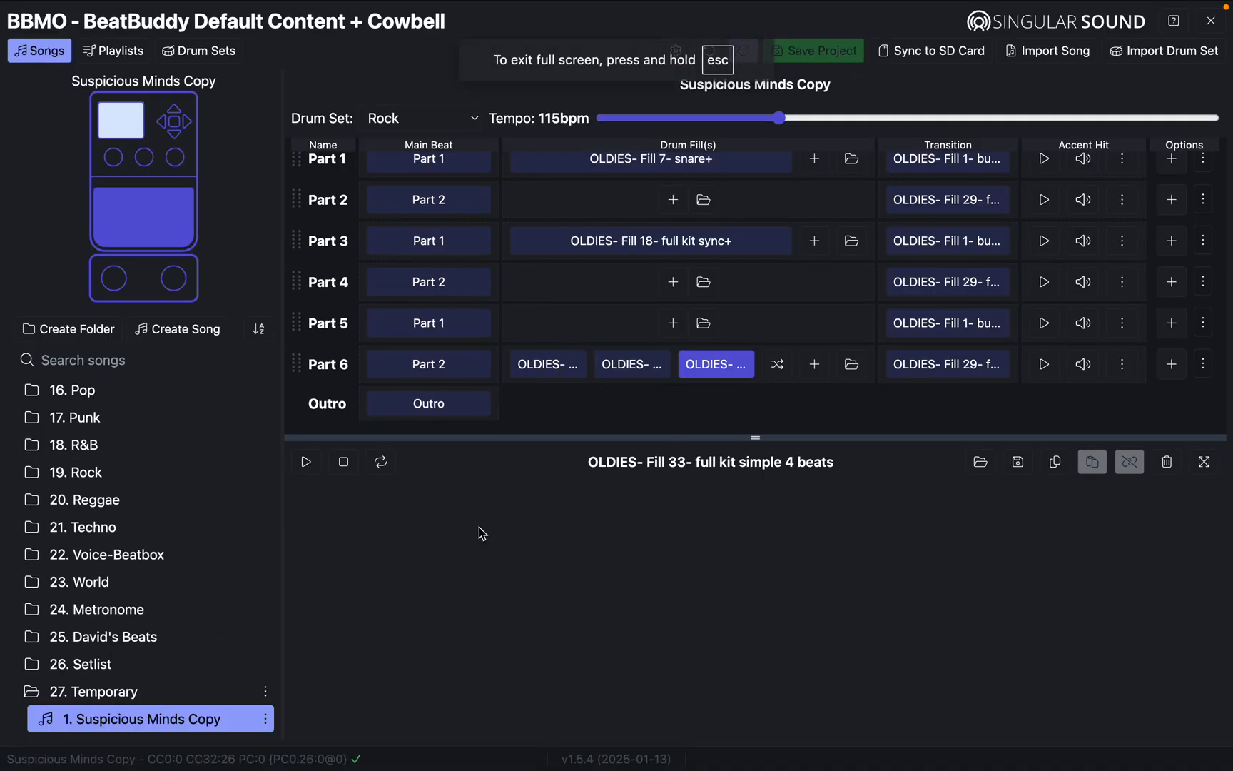
Step: Enlarge the song table so the Intro through Outro rows all fit, and start the song on the virtual pedal
{"action": "left_click", "coordinate": [760, 439]}
{"action": "left_click_drag", "start_coordinate": [760, 440], "coordinate": [741, 533]}
{"action": "left_click", "coordinate": [145, 222]}
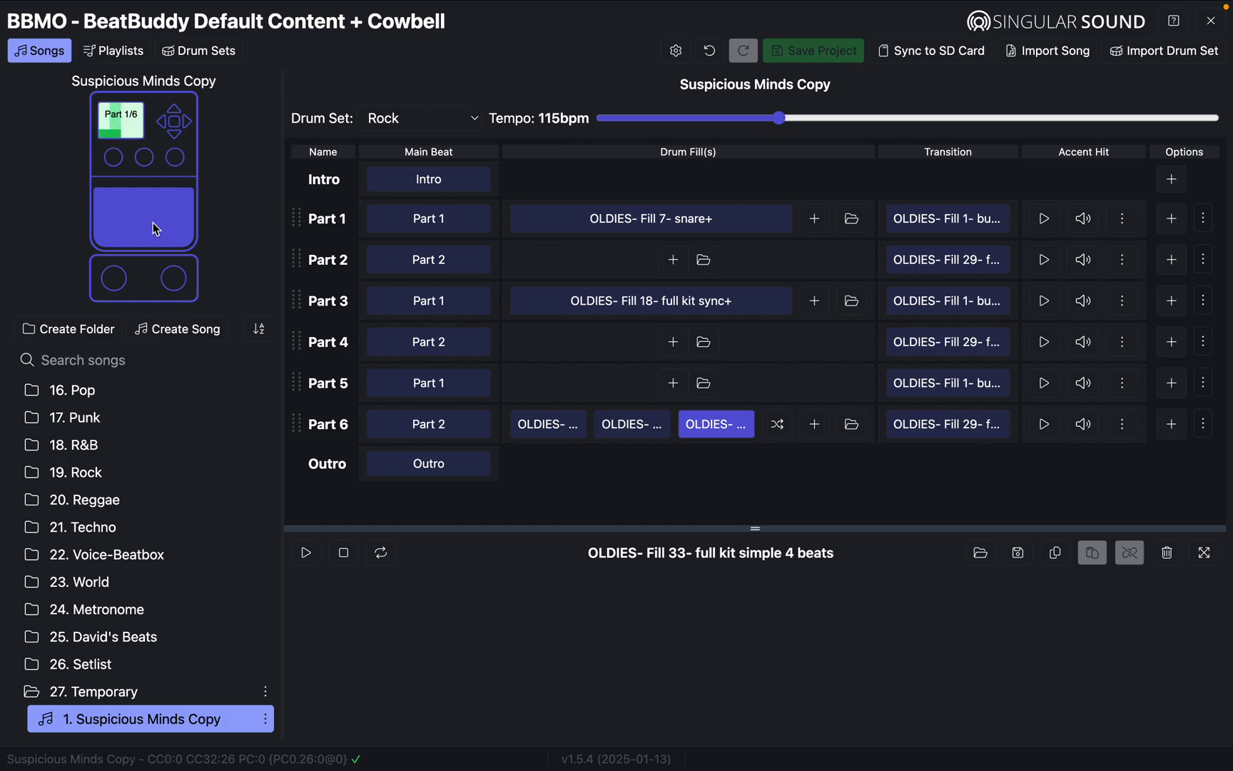
Step: Play Suspicious Minds Copy through on the virtual pedal, advancing to Part 6, triggering its fills and ending the song
{"action": "left_click", "coordinate": [153, 221]}
{"action": "left_click", "coordinate": [154, 221]}
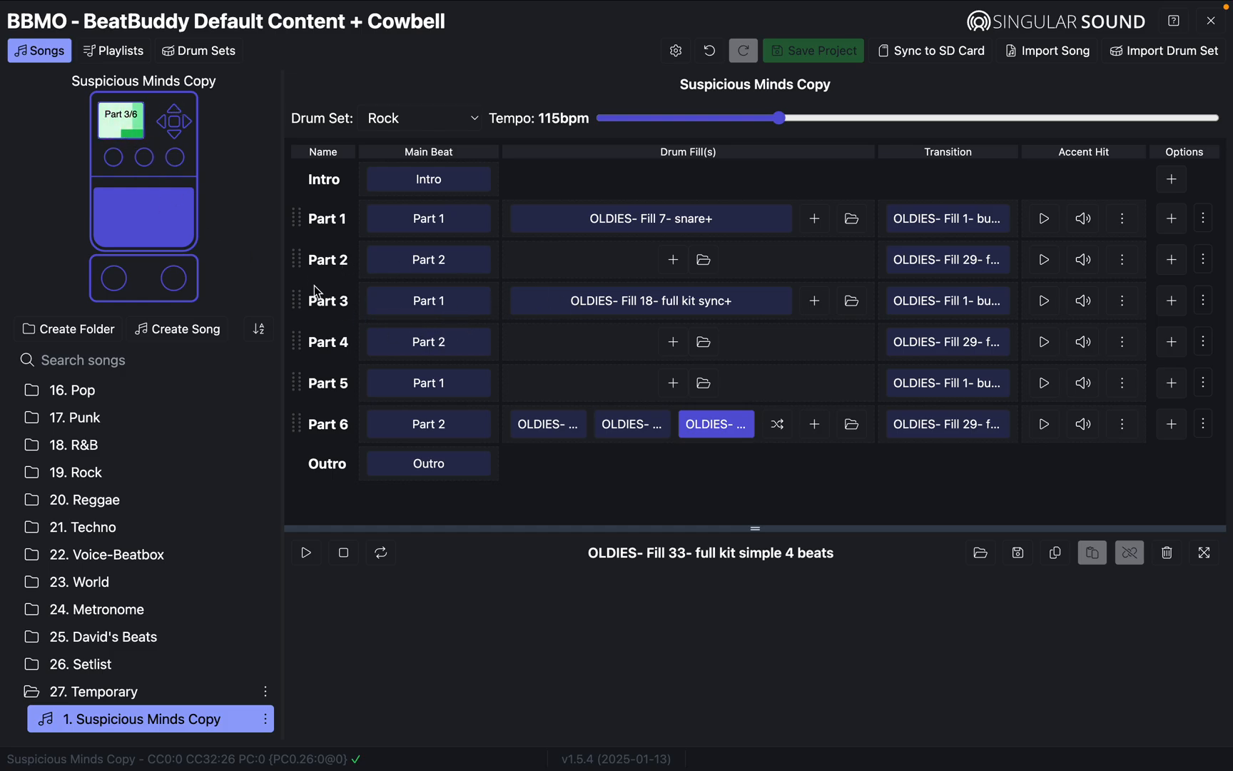
{"action": "left_click", "coordinate": [148, 226]}
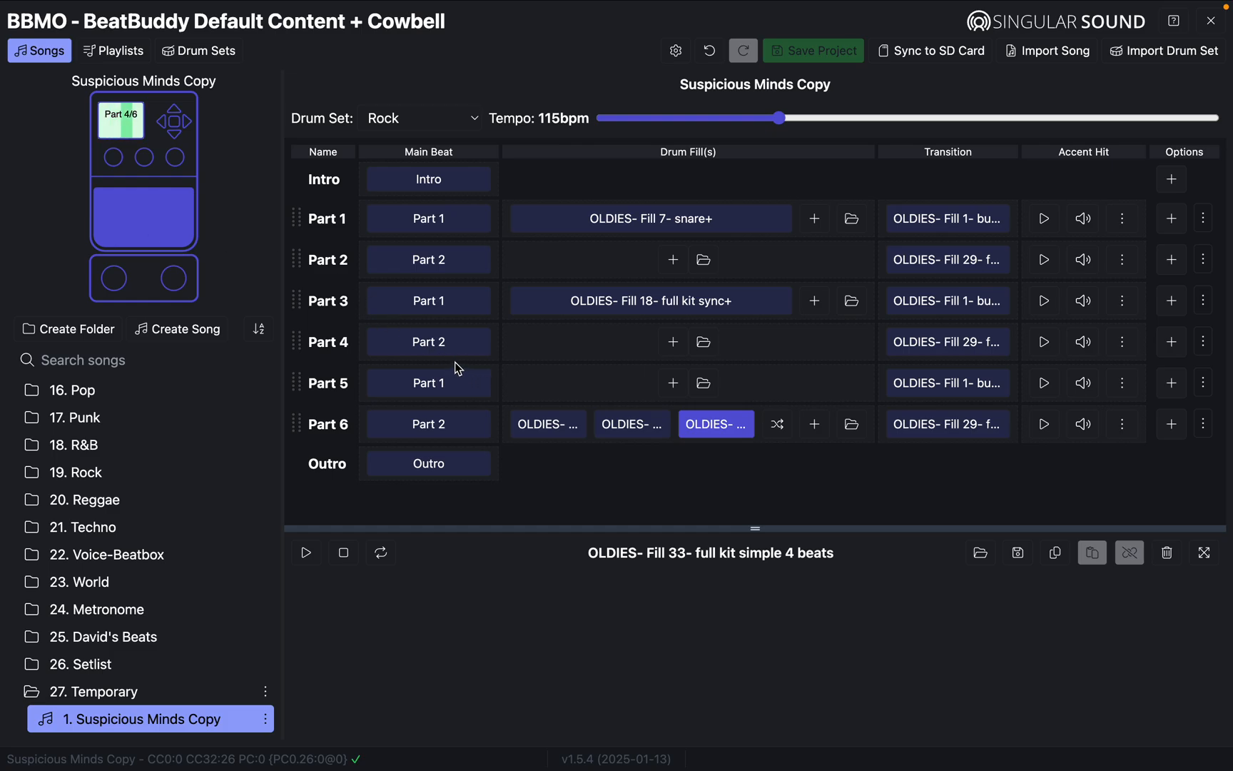
{"action": "left_click", "coordinate": [142, 224]}
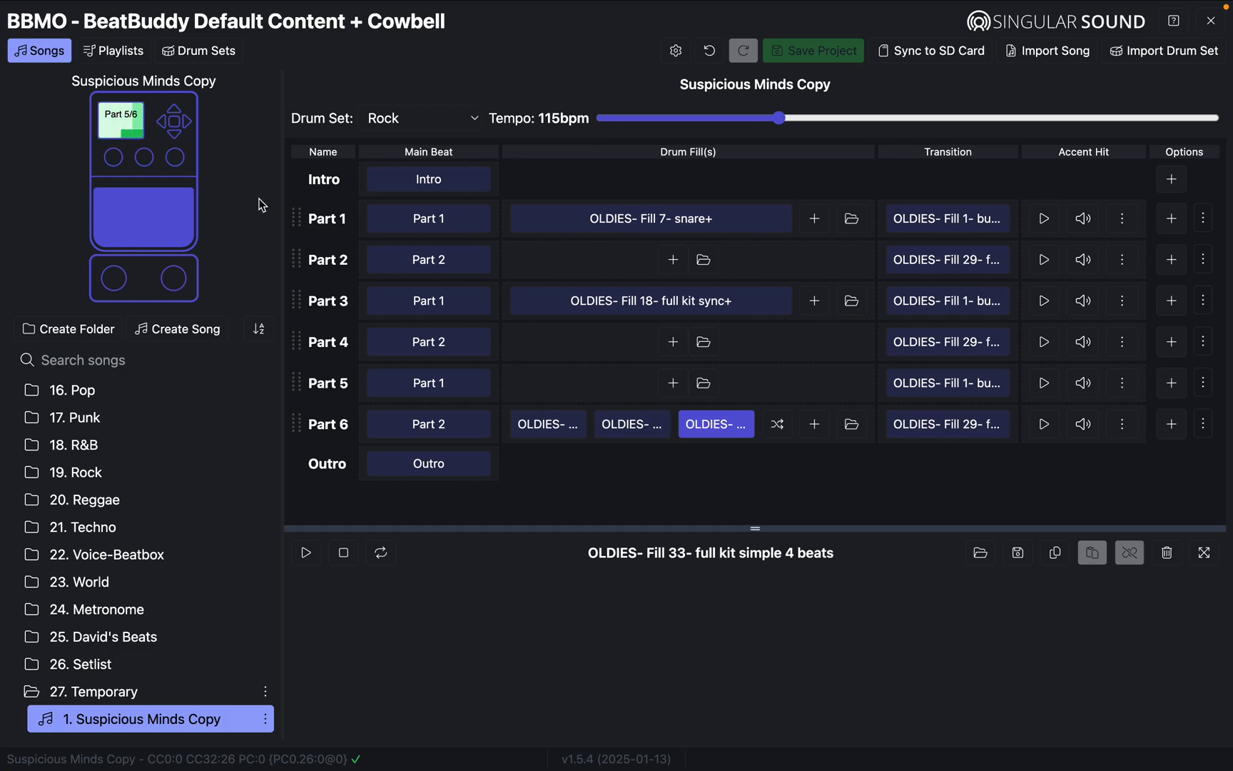
{"action": "left_click", "coordinate": [154, 221]}
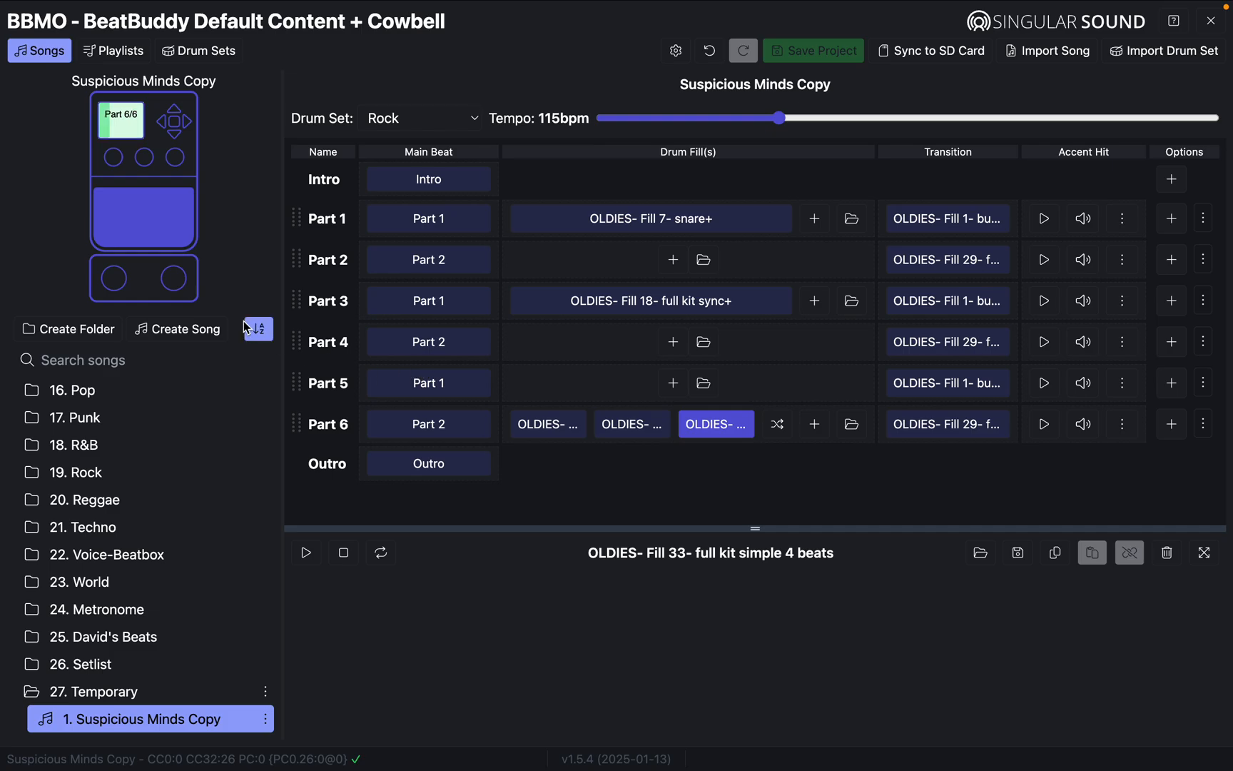
{"action": "left_click", "coordinate": [160, 225]}
{"action": "left_click", "coordinate": [141, 233]}
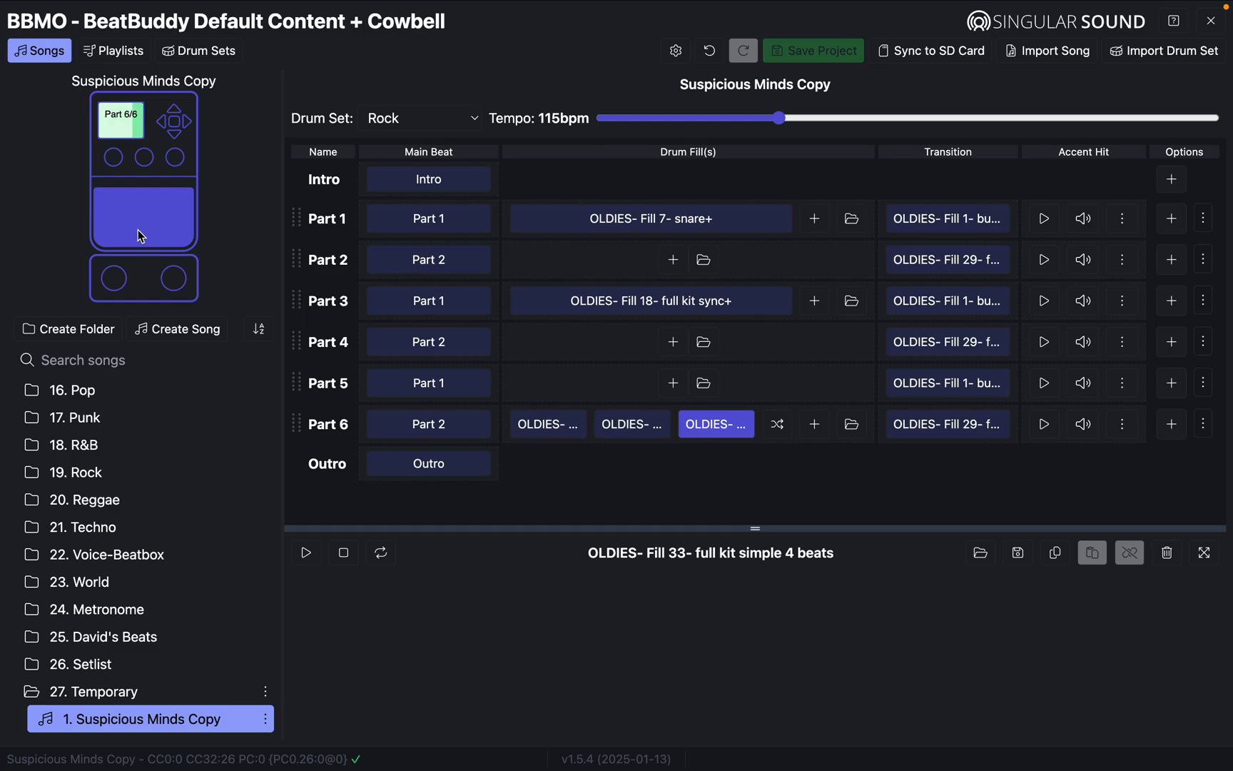
{"action": "double_click", "coordinate": [138, 231]}
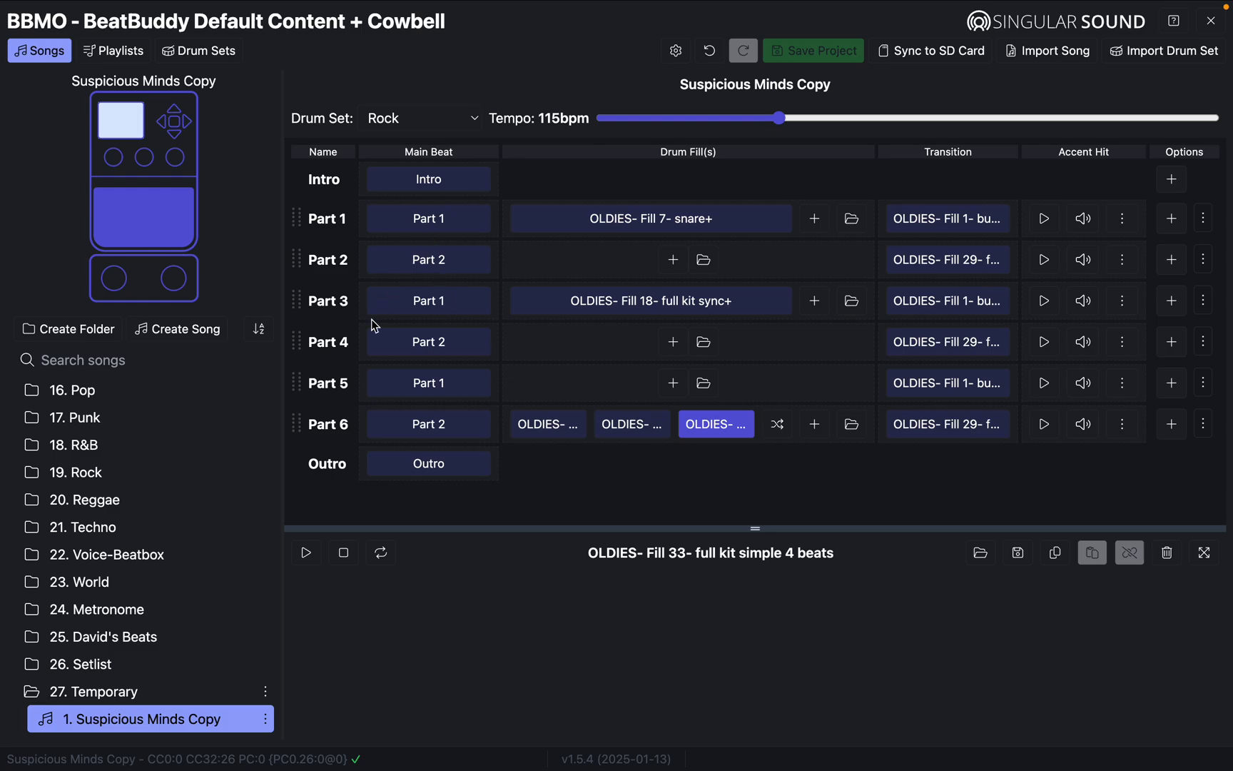
Step: Open the song "Oldie 1- 4 on snare" from the 15. Oldies folder and view its available song actions
{"action": "scroll", "coordinate": [154, 407], "scroll_direction": "up", "scroll_amount": 5}
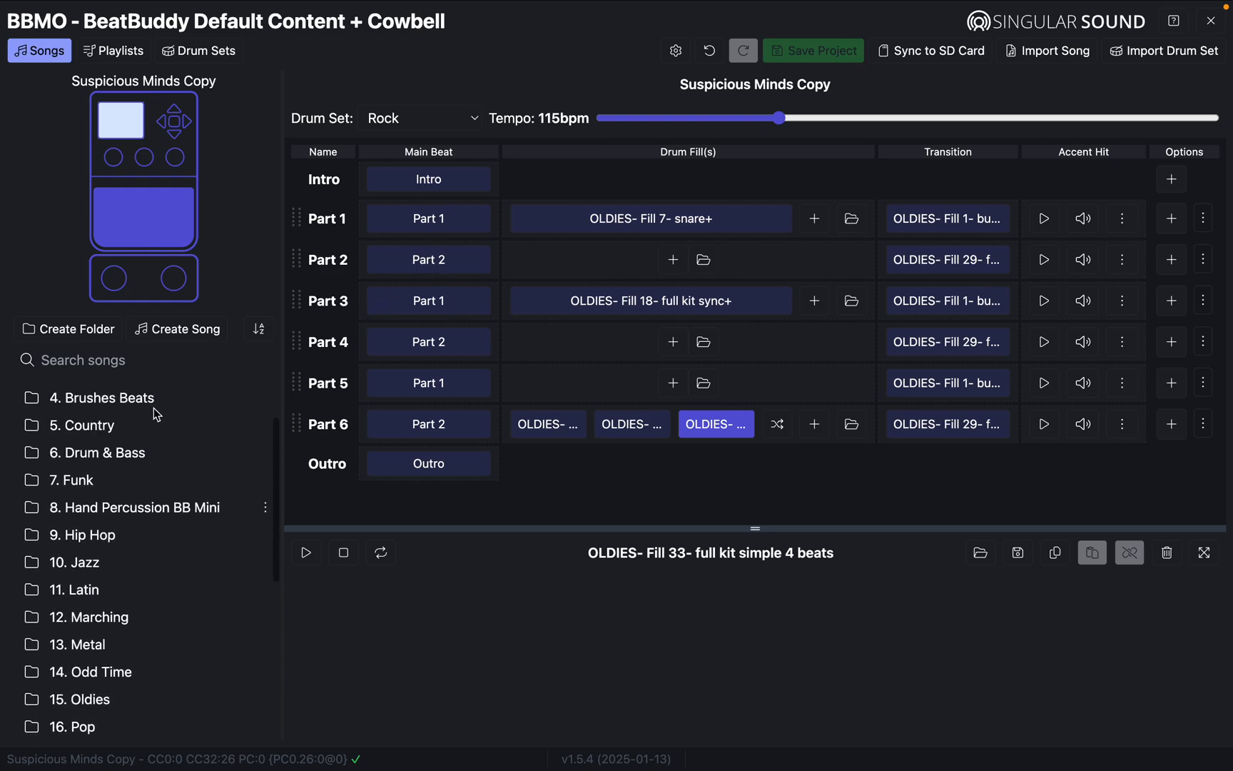
{"action": "scroll", "coordinate": [153, 407], "scroll_direction": "down", "scroll_amount": 5}
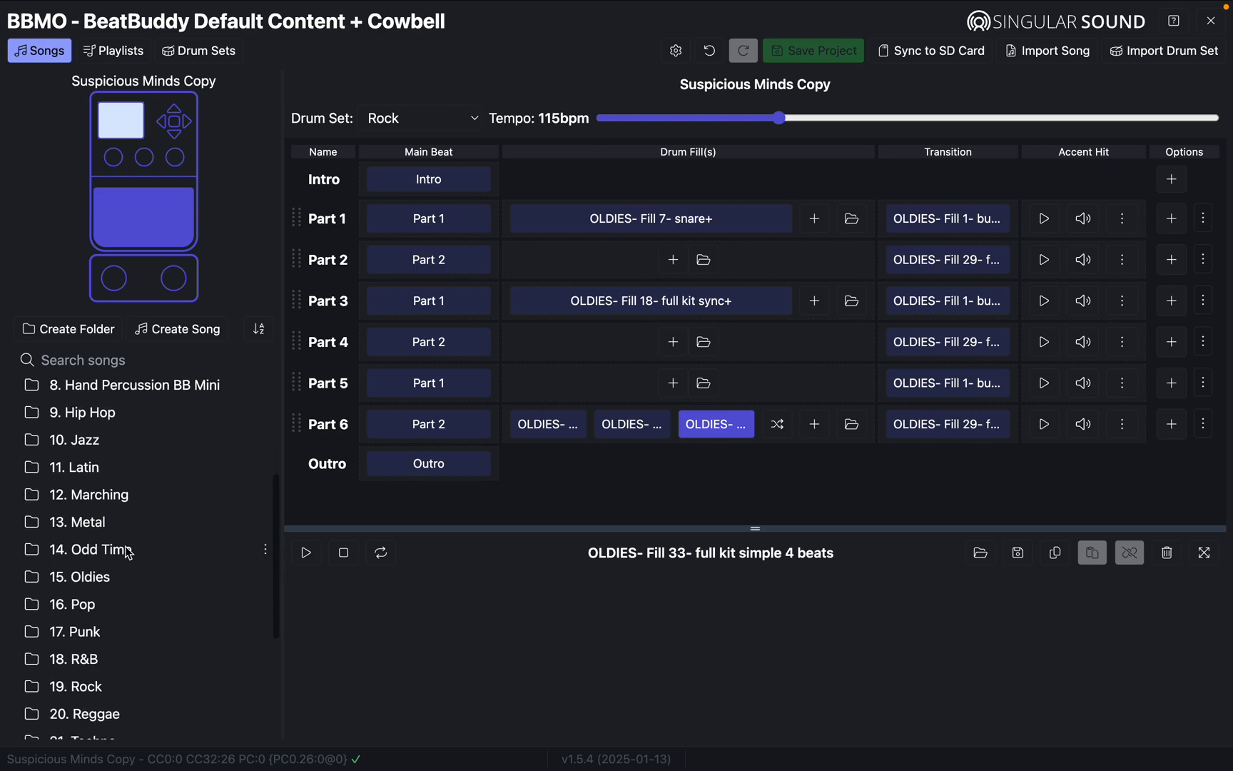
{"action": "left_click", "coordinate": [40, 575]}
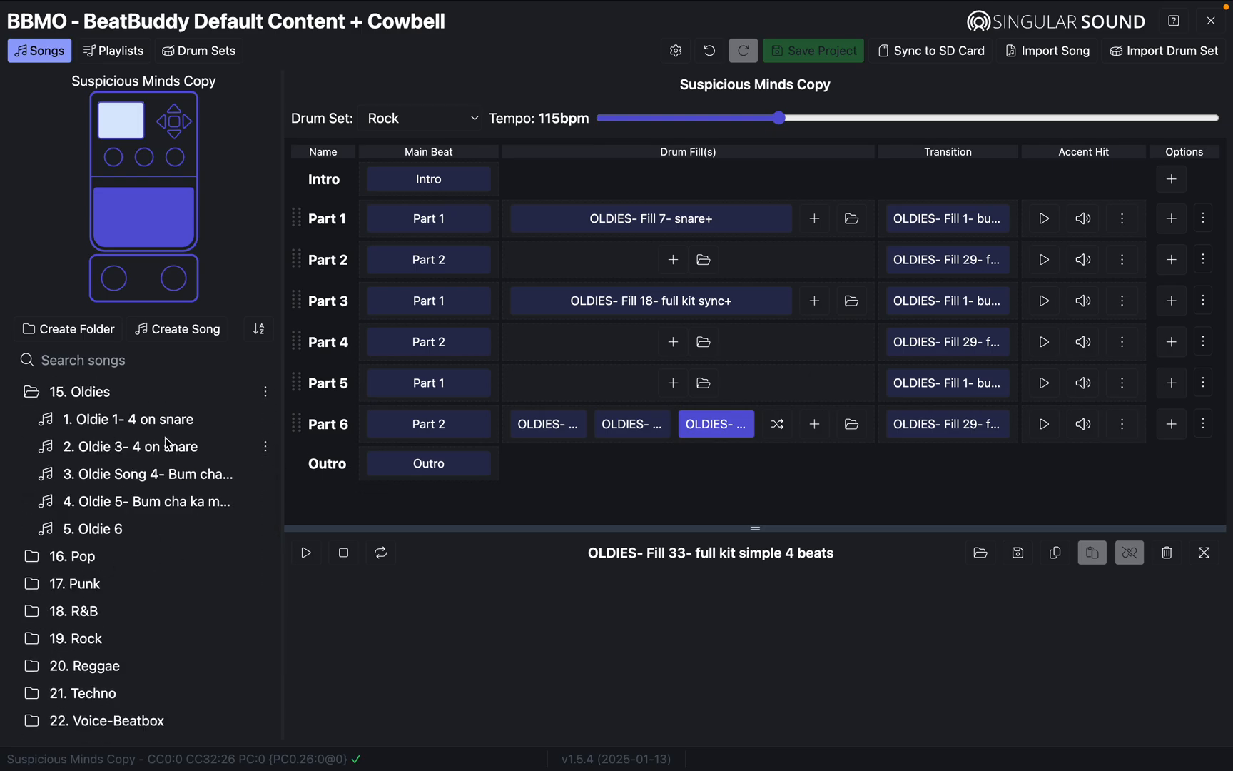
{"action": "left_click", "coordinate": [104, 419]}
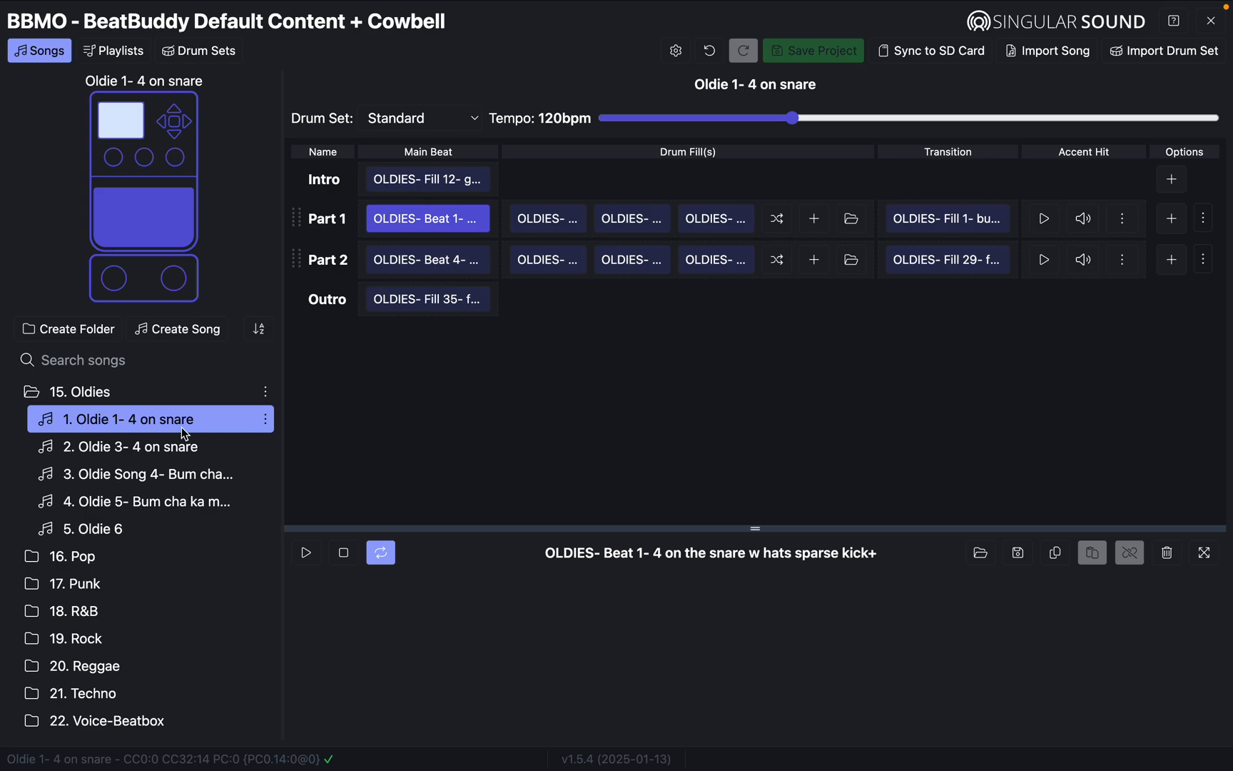
{"action": "left_click", "coordinate": [266, 421]}
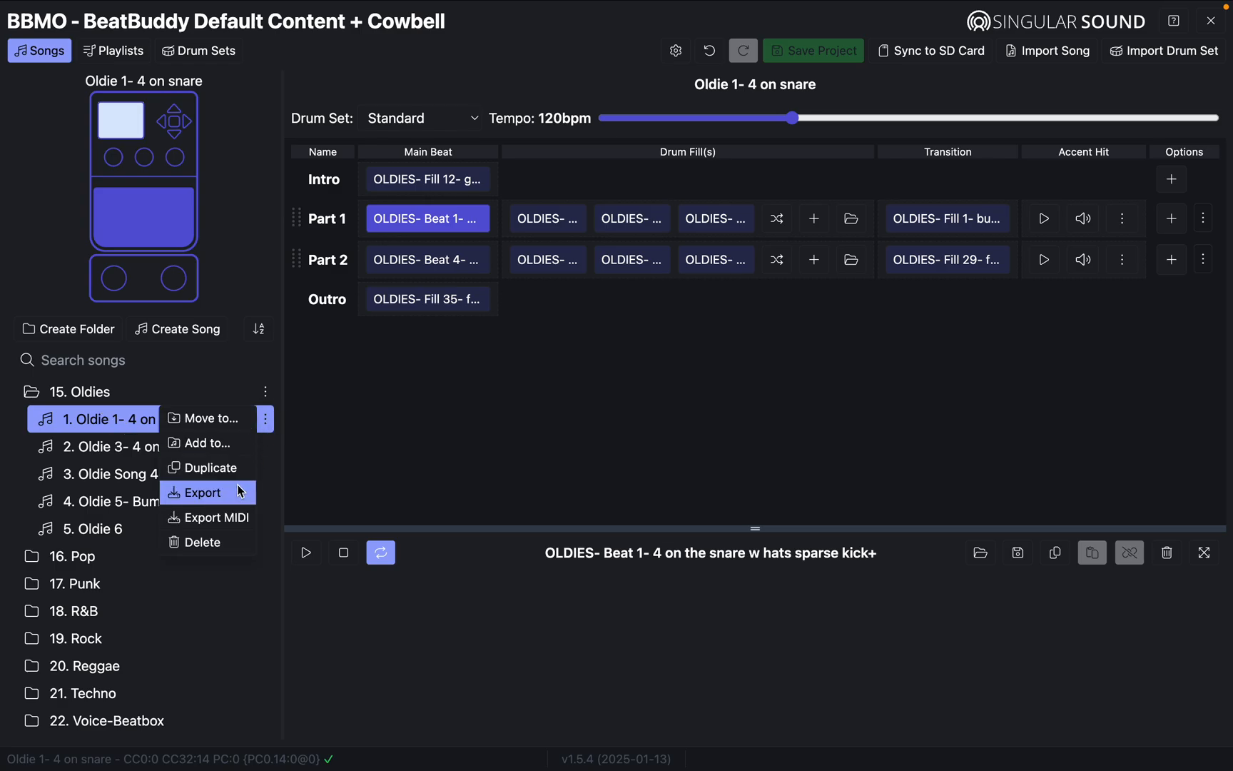
Step: Collapse the Oldies folder, reopen Suspicious Minds Copy in the Temporary folder and open its name for editing
{"action": "left_click", "coordinate": [31, 393]}
{"action": "scroll", "coordinate": [124, 606], "scroll_direction": "down", "scroll_amount": 1}
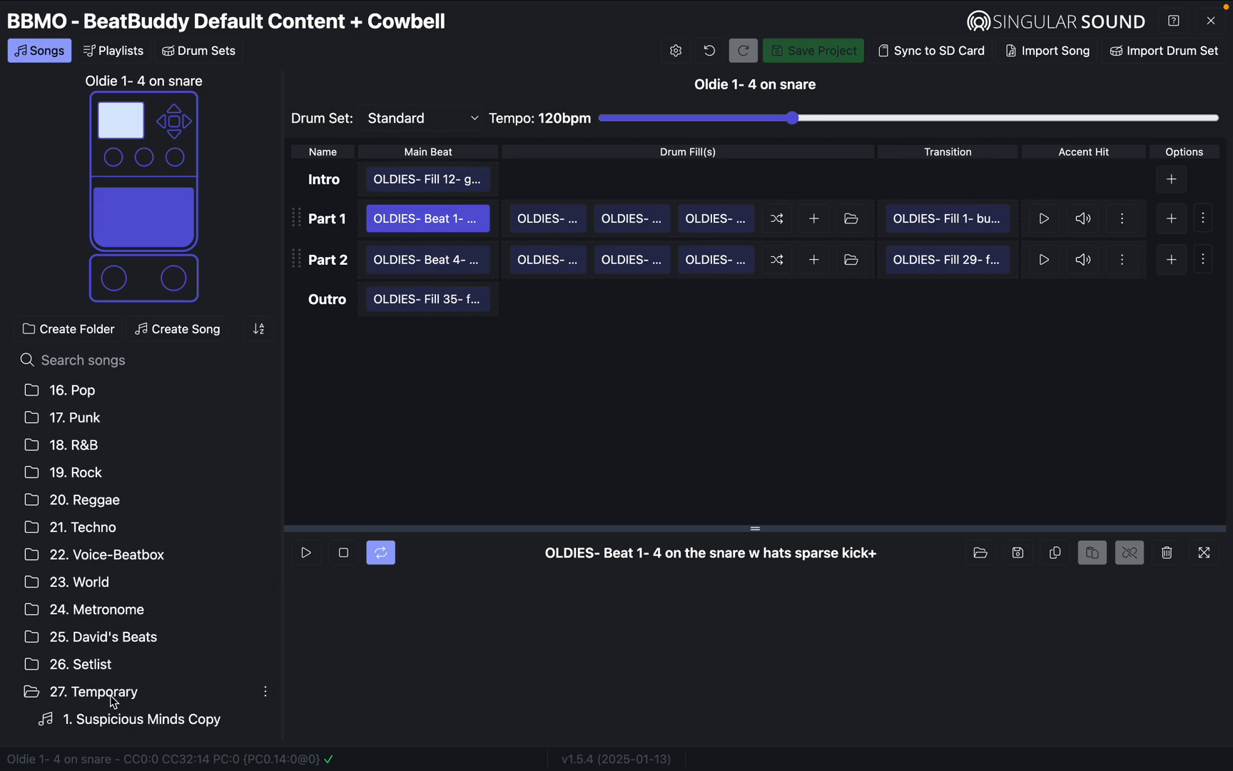
{"action": "left_click", "coordinate": [111, 721]}
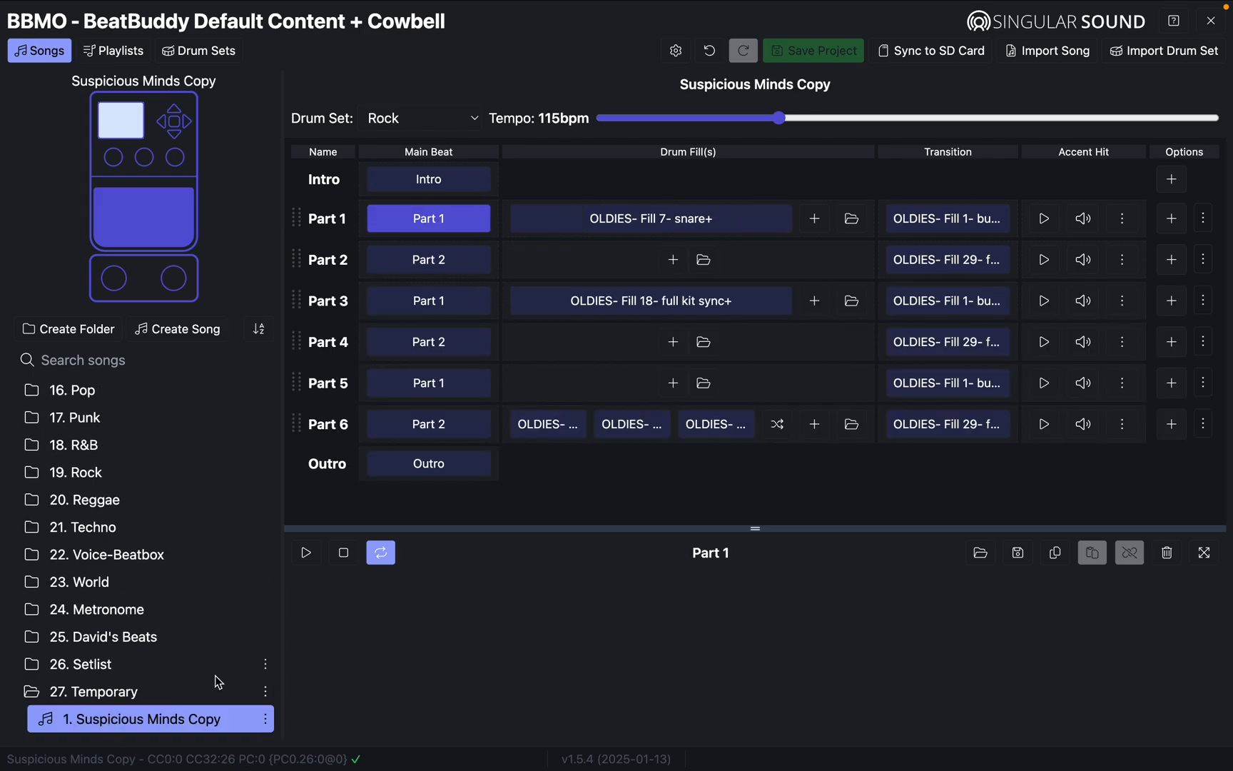
{"action": "double_click", "coordinate": [226, 729]}
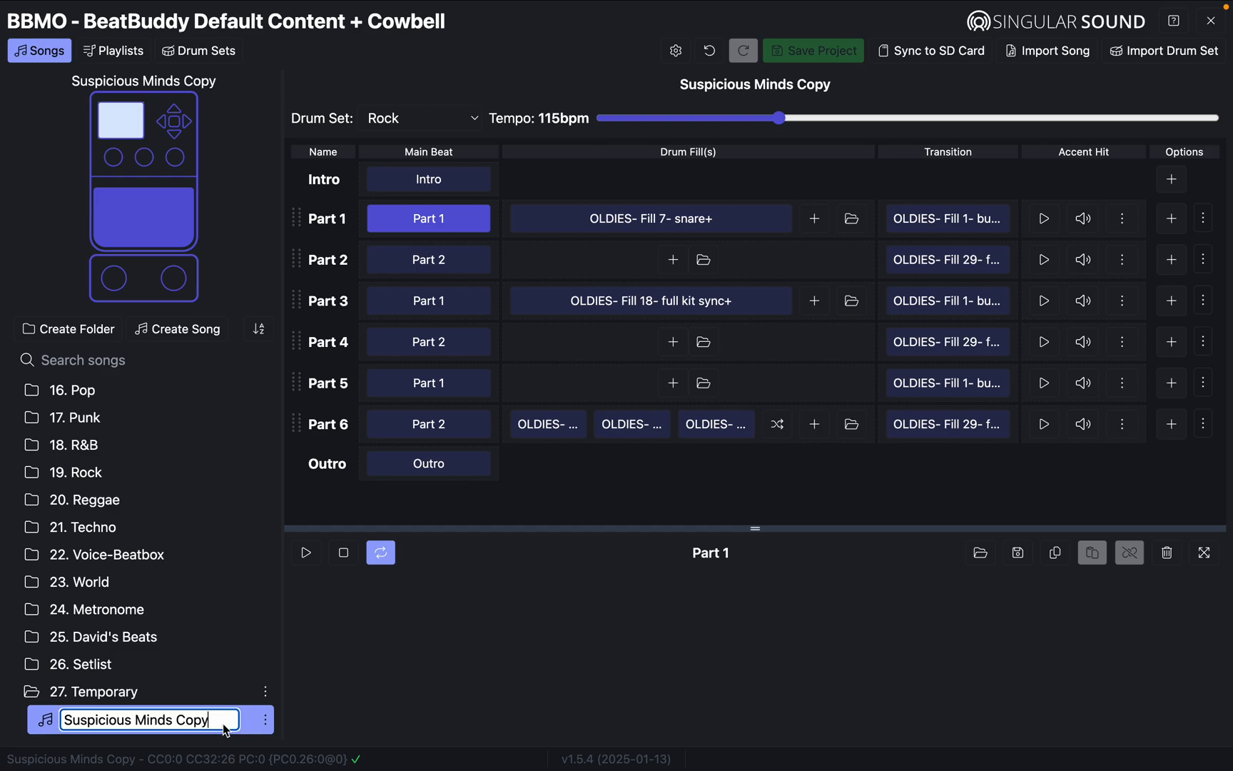
{"action": "key", "text": "Return"}
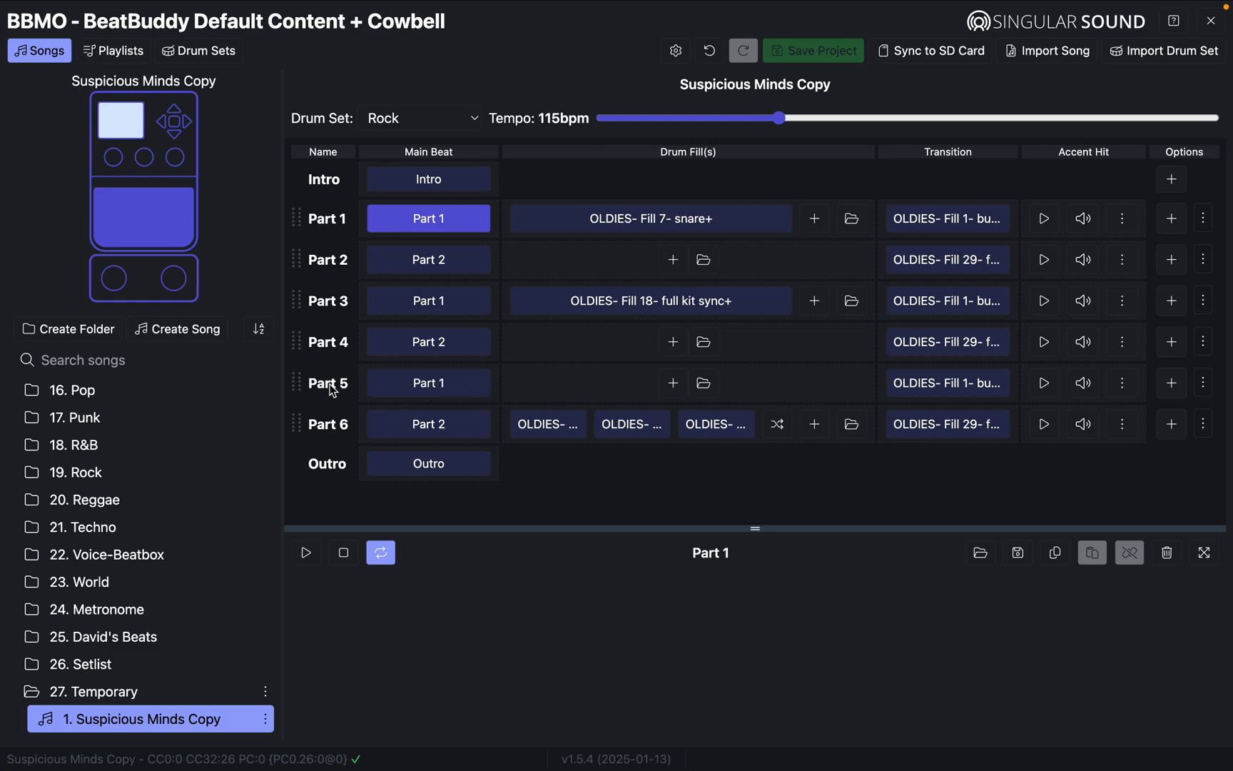
Step: Audition Part 5's main beat briefly and stop the playback
{"action": "left_click", "coordinate": [406, 388]}
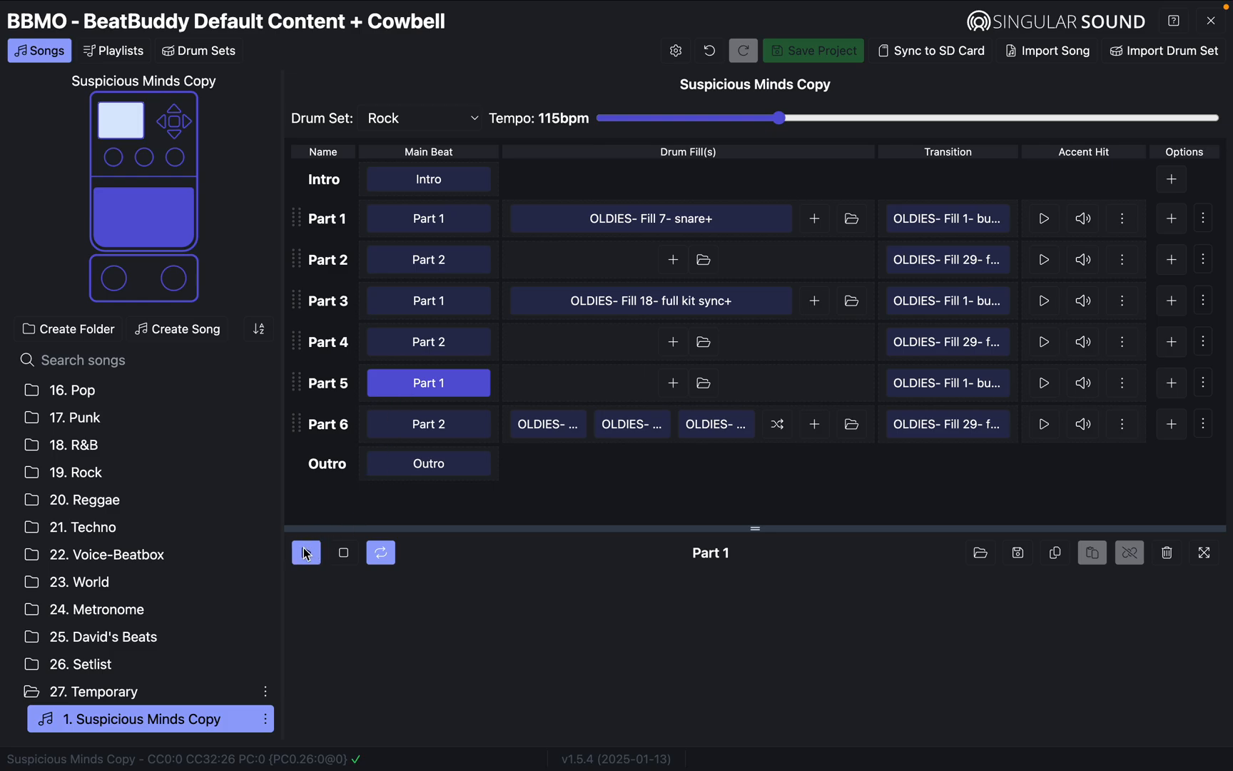
{"action": "left_click", "coordinate": [343, 553]}
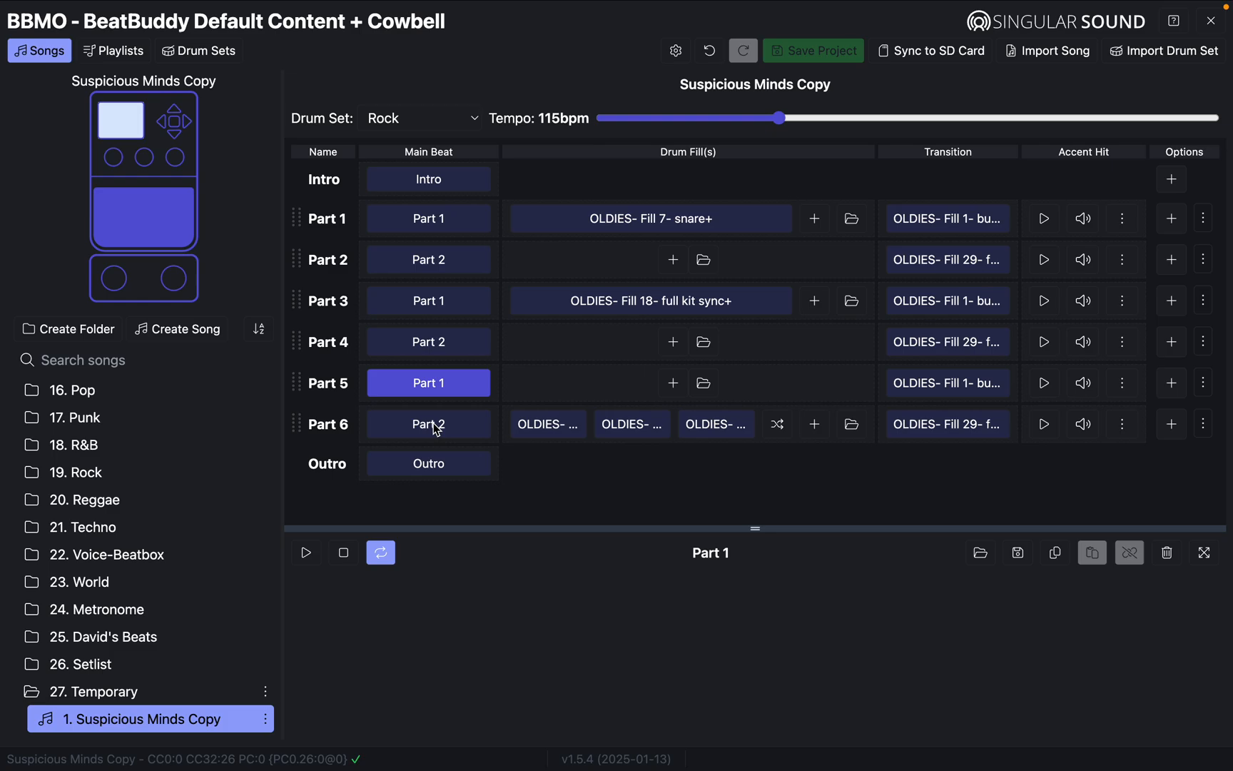